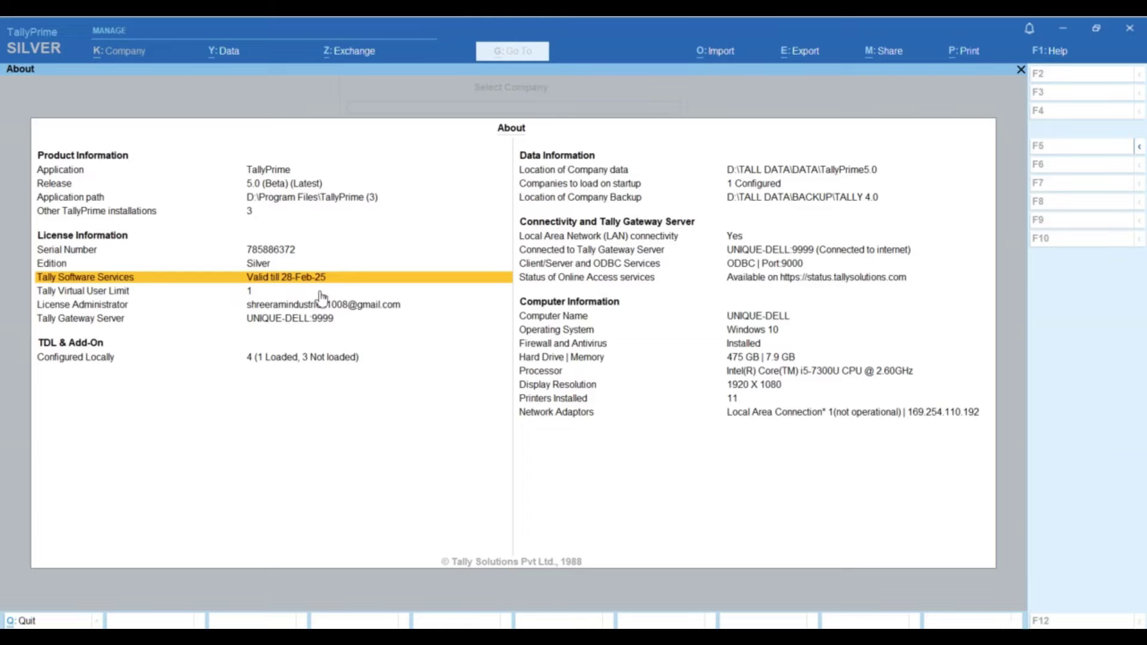
Step: Check Product Update to confirm Release 5.0 is latest, then leave About for Select Company
key("Return")
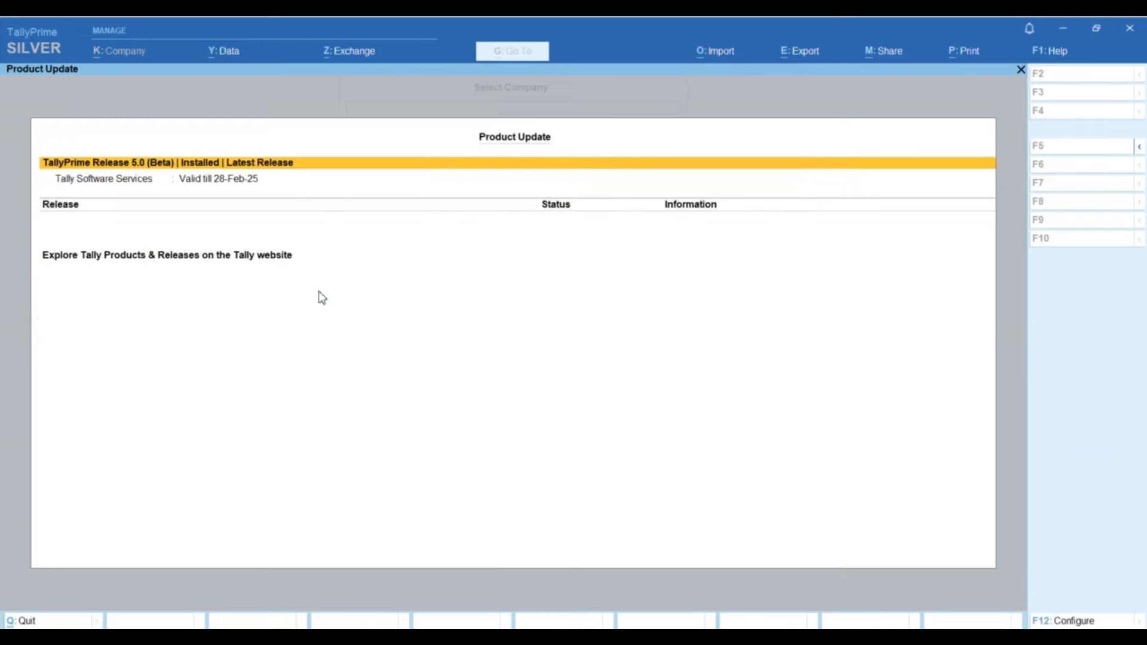
key("Escape")
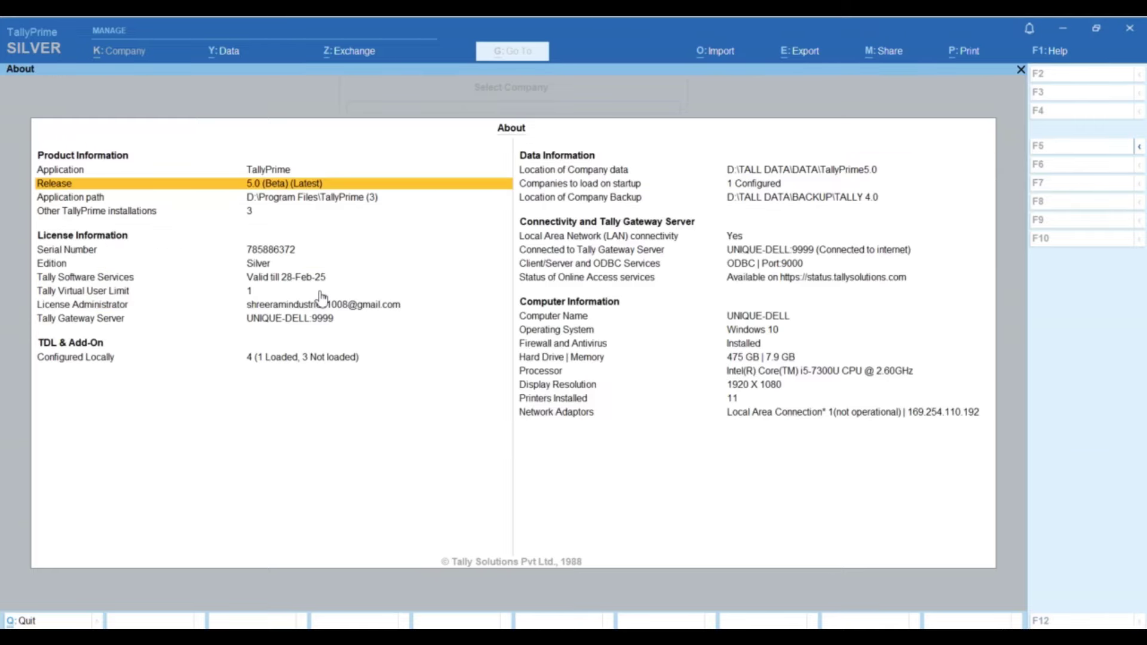
key("Escape")
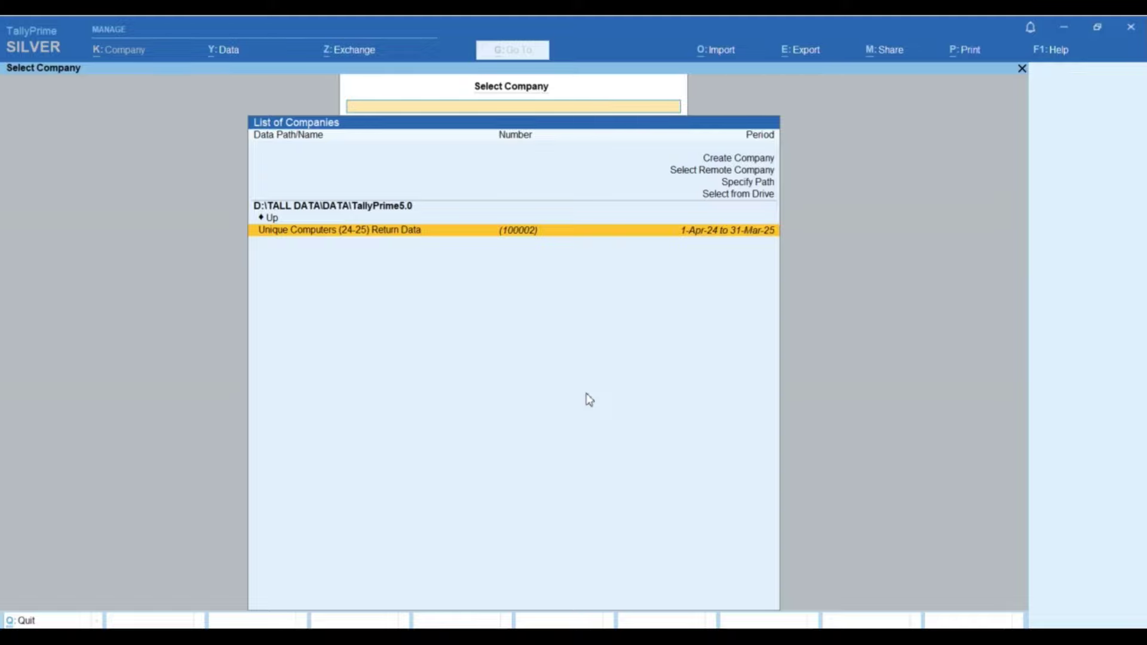
Step: Log in to Unique Computers (24-25) Return Data with user name and password, overwriting the backup
key("Return")
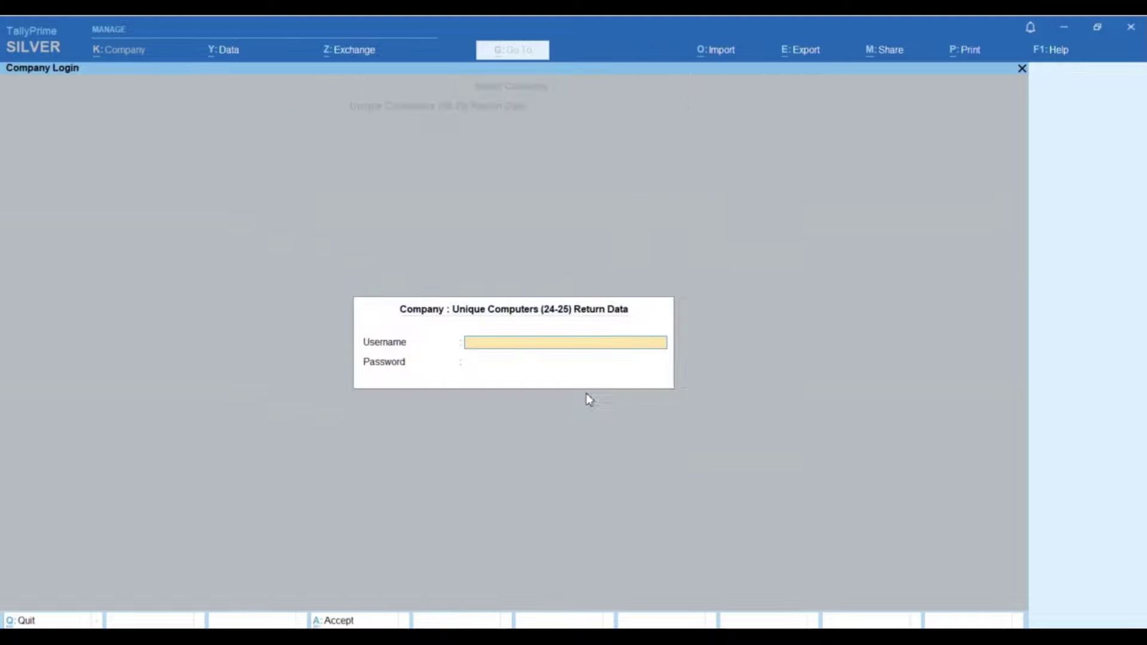
type("uc")
key("Return")
type("*")
key("Return")
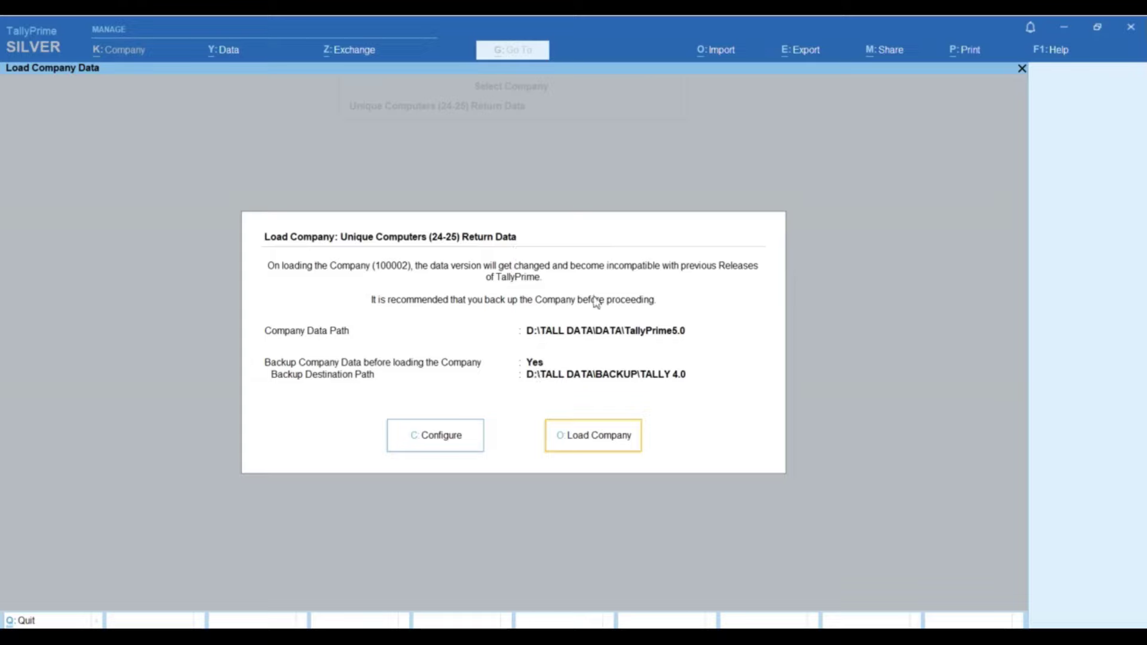
left_click(593, 442)
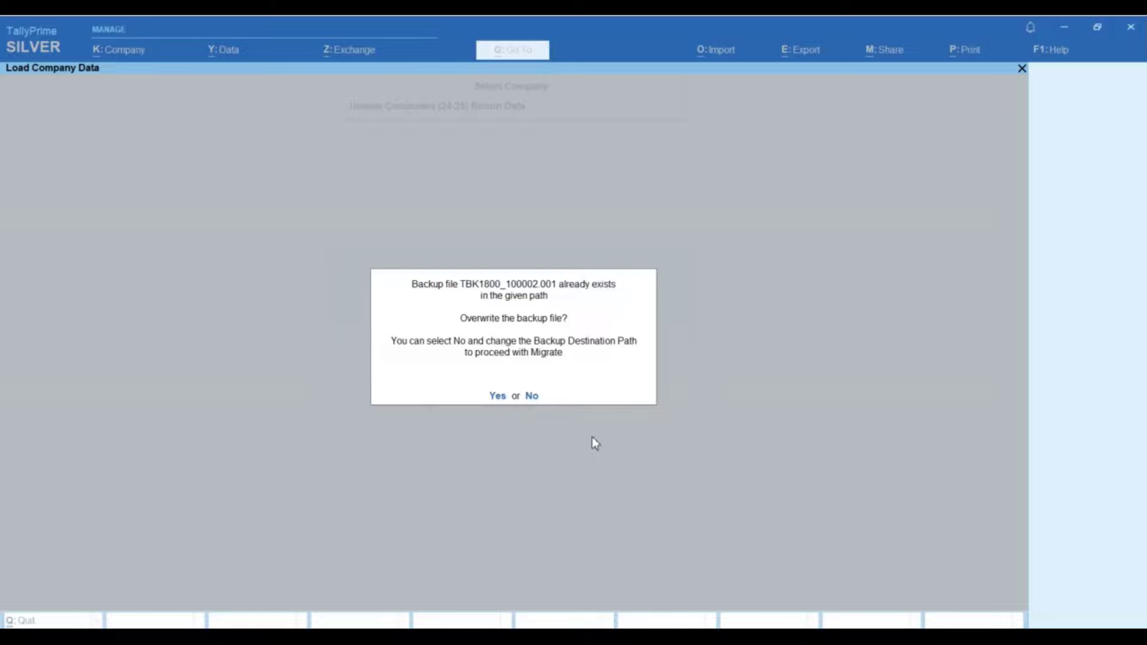
key("y")
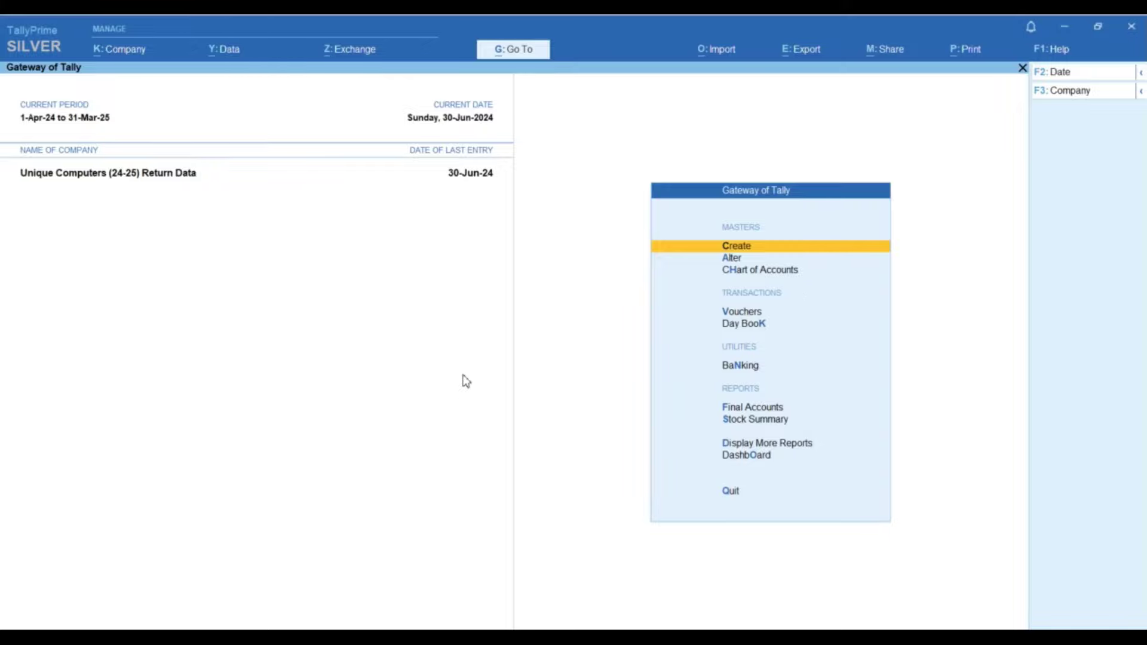
Step: Open the GSTR-1 report via Display More Reports > Statutory Reports > GST Reports
key("d")
key("u")
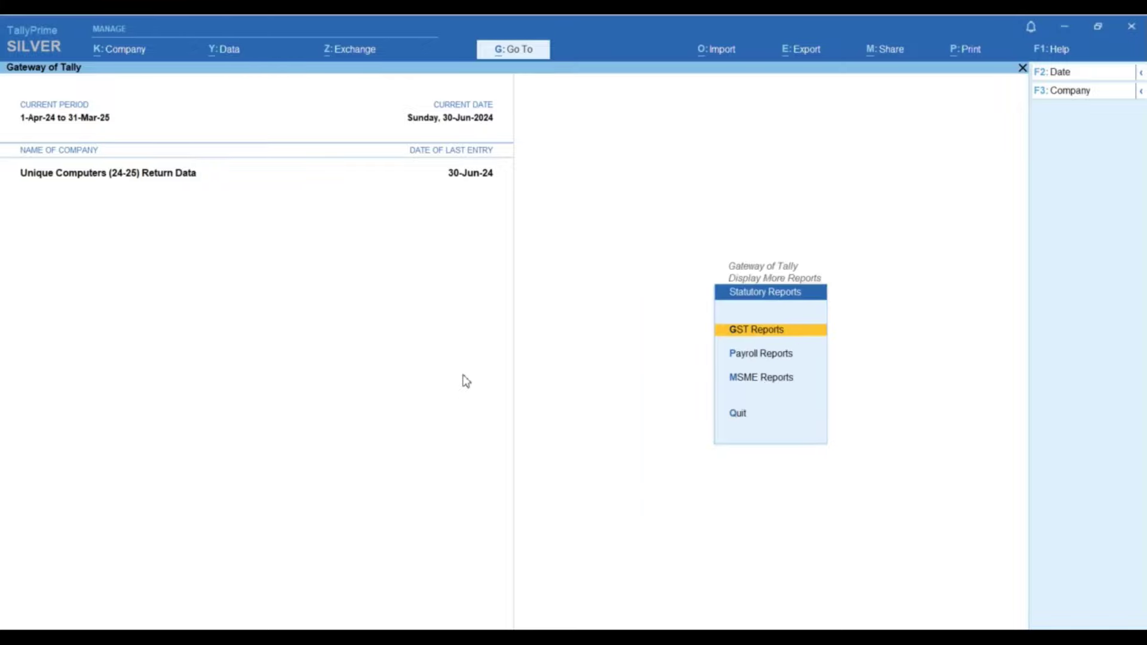
key("g")
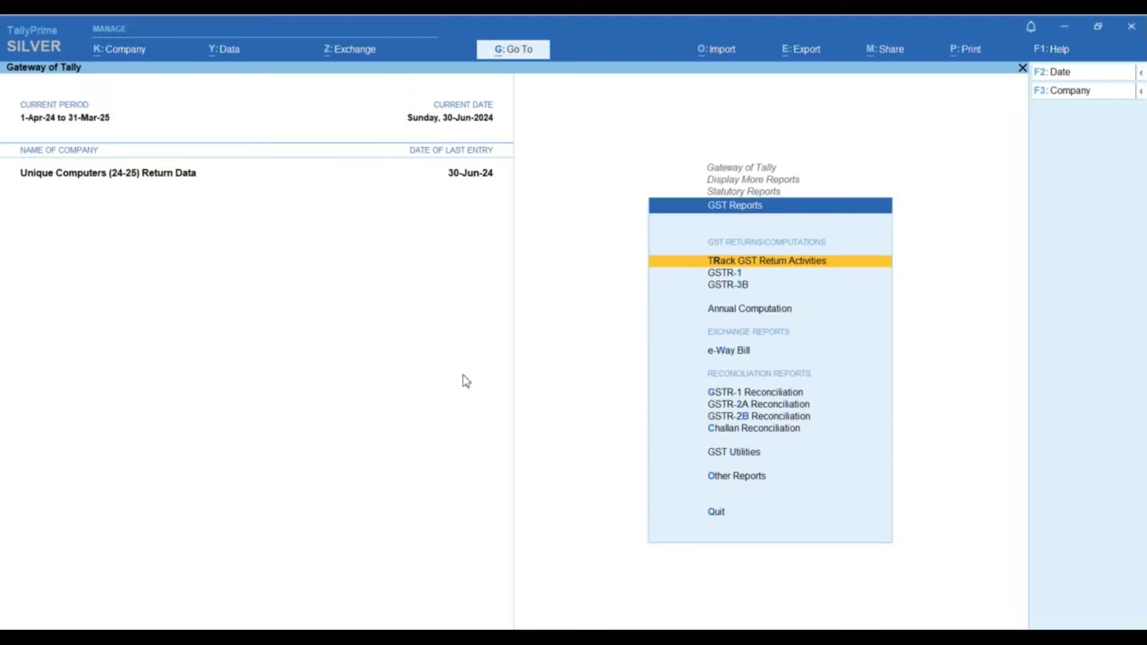
key("Down")
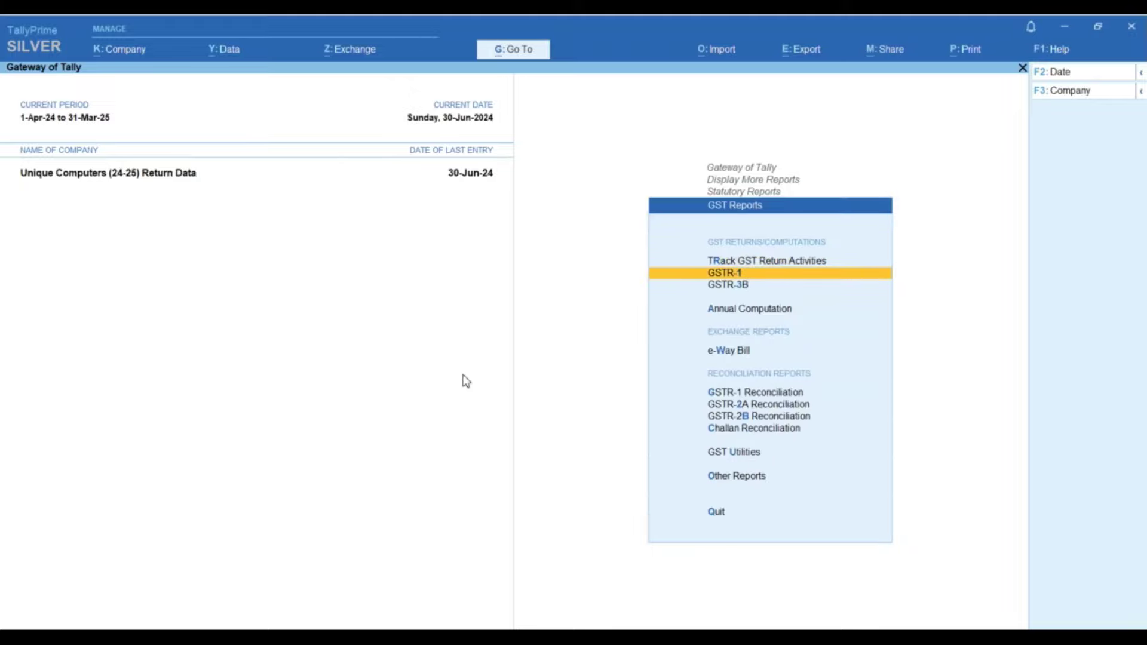
key("Return")
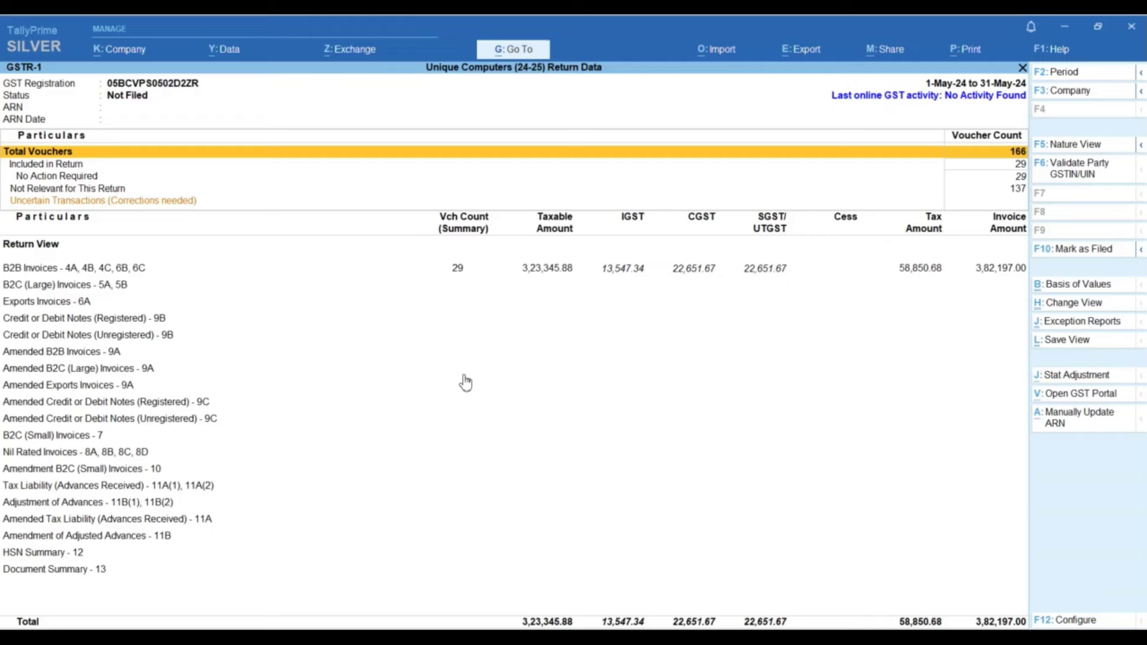
Step: Review the uncertain transactions, not relevant and B2C (Large) rows of the May-24 GSTR-1
key("Down")
key("Down")
key("Down")
key("Down")
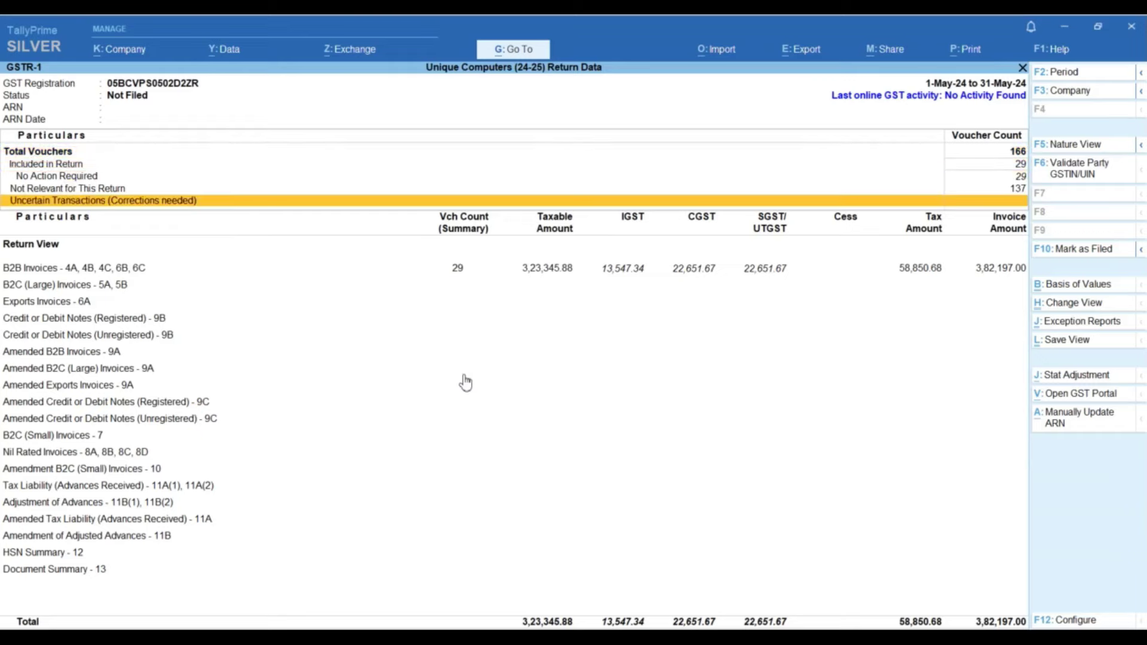
key("Down")
key("Down")
key("Up")
key("Up")
key("Up")
key("Down")
Step: Export GST Returns to bring up the Upload GSTR-1 list of 29 pending May-24 vouchers
left_click(801, 60)
key("Down")
key("Down")
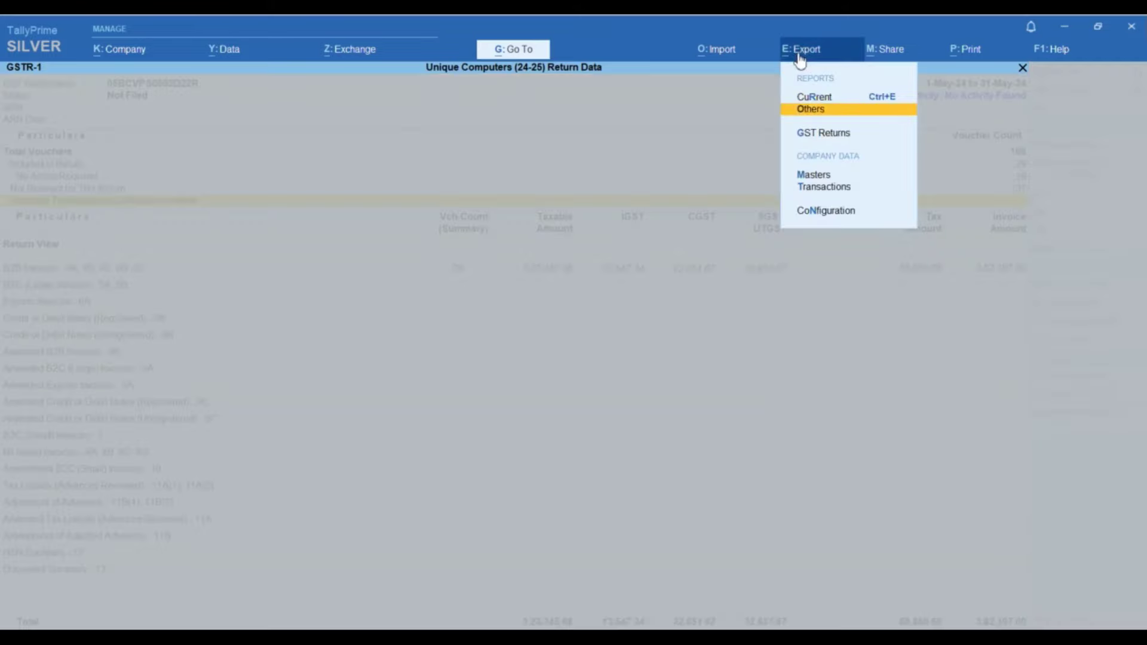
key("Return")
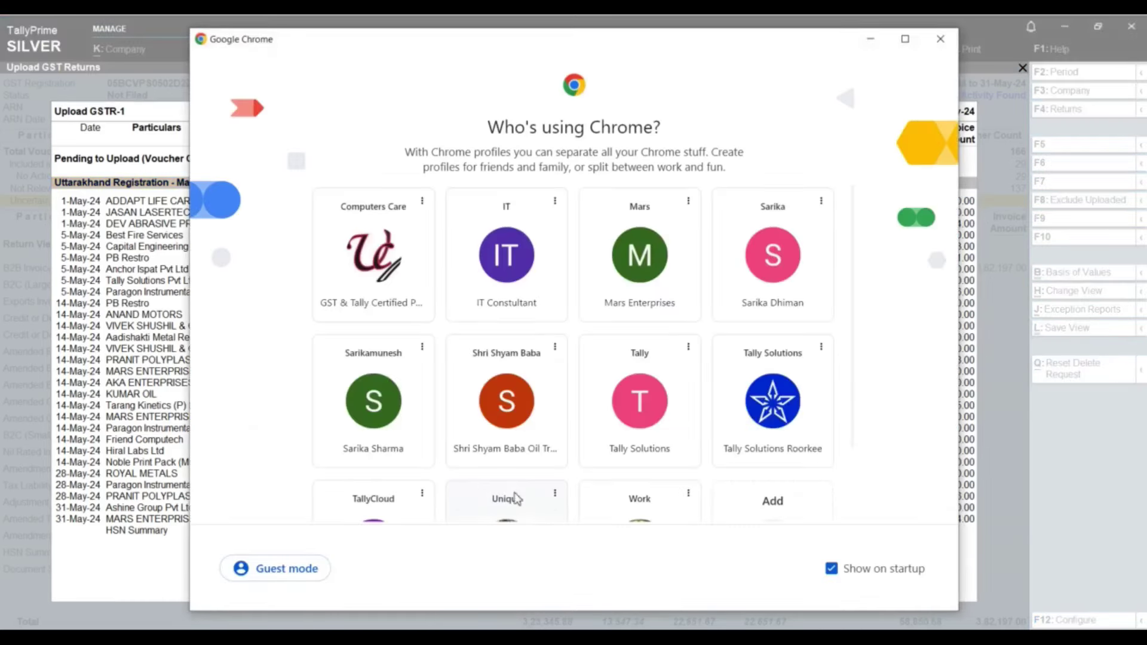
Step: Open Chrome under the Unique profile and go to the services.gst.gov.in login page
scroll(517, 499, "down", 1)
left_click(502, 476)
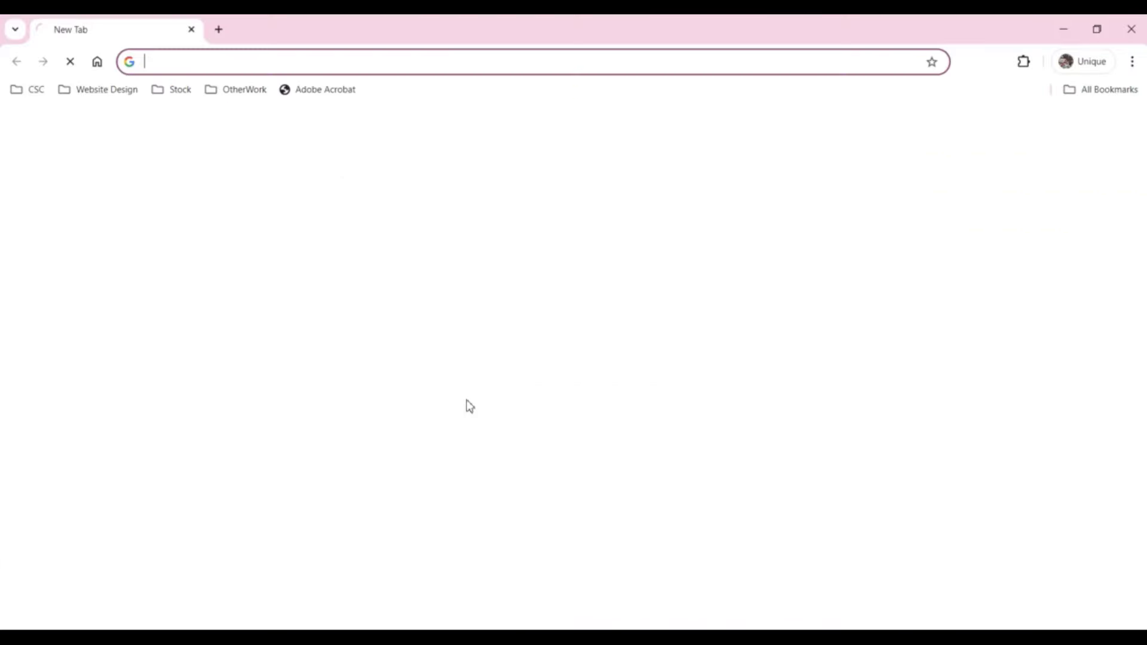
type("gst.gov.in/services/login")
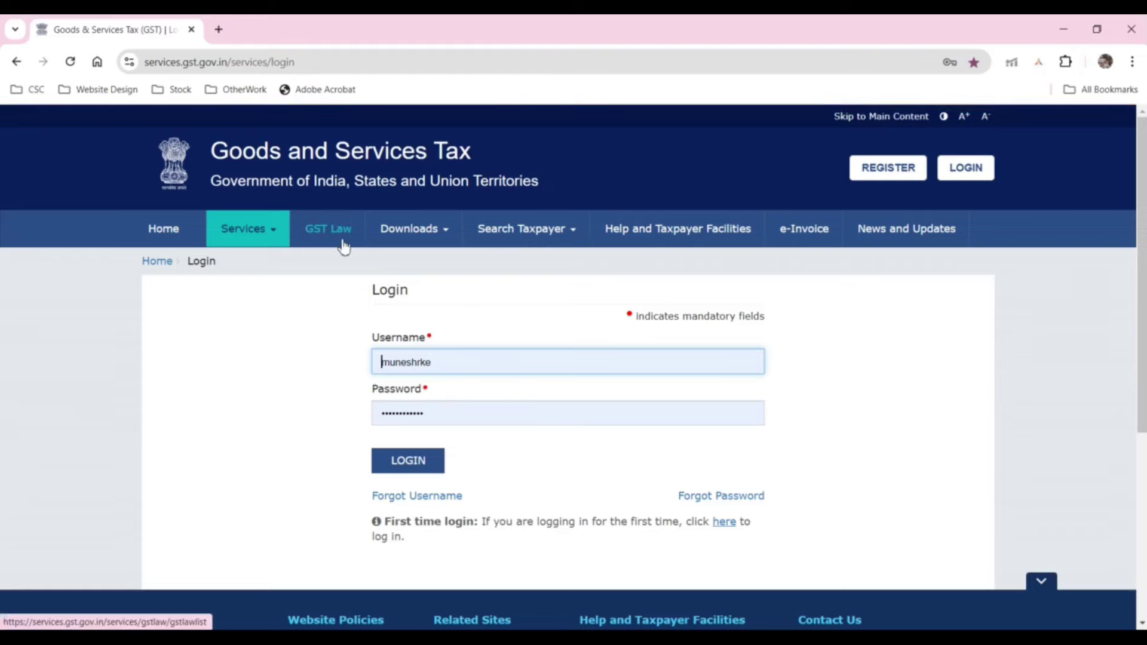
Step: Log in to the GST portal with the captcha and open My Profile from the account menu
left_click(413, 466)
type("9")
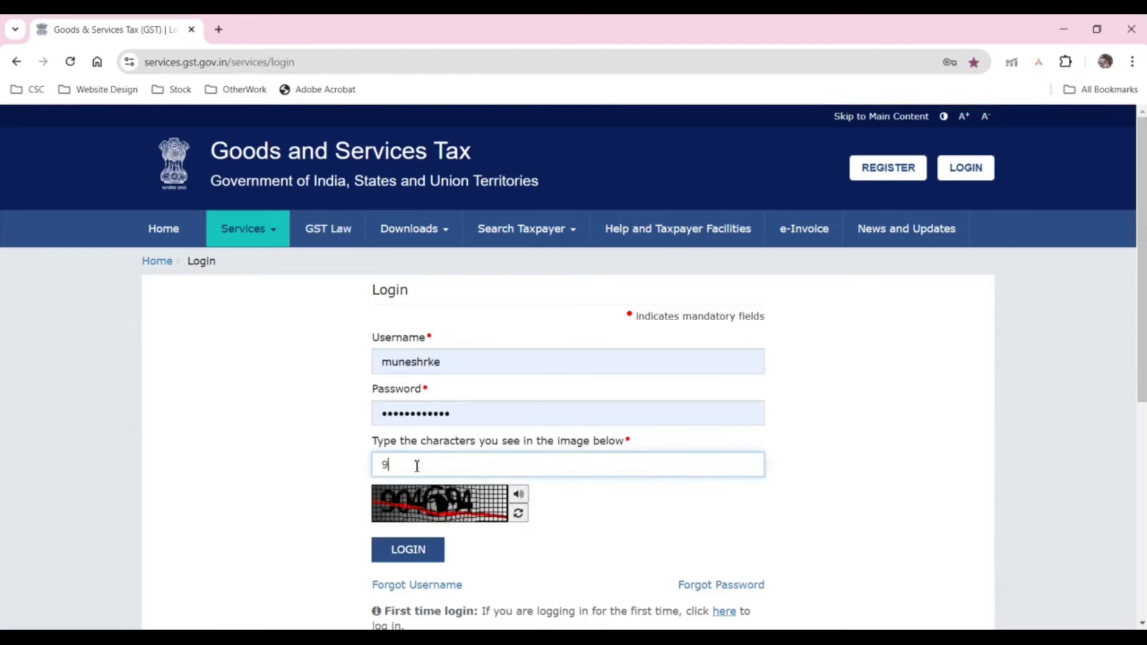
type("04694")
left_click(405, 549)
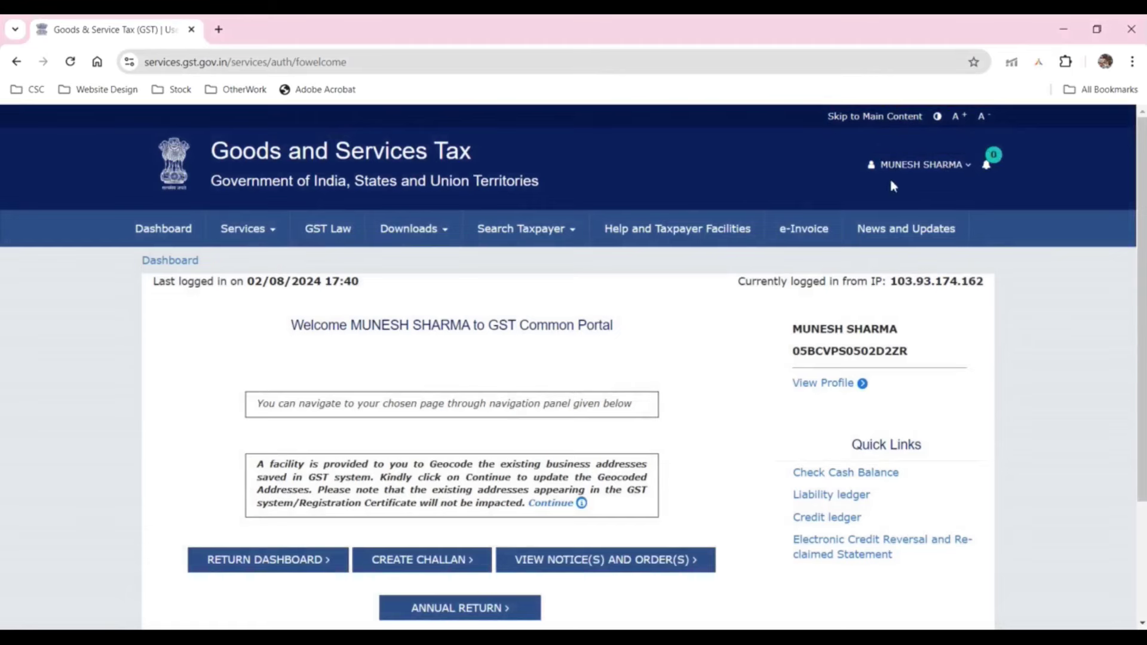
left_click(970, 170)
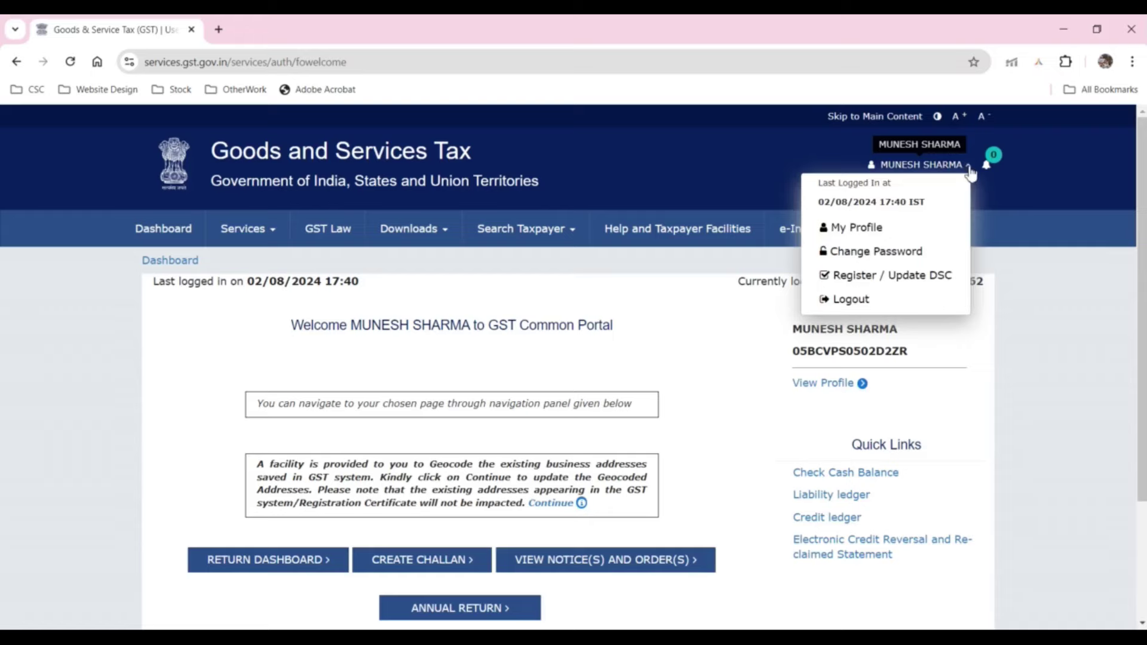
left_click(867, 228)
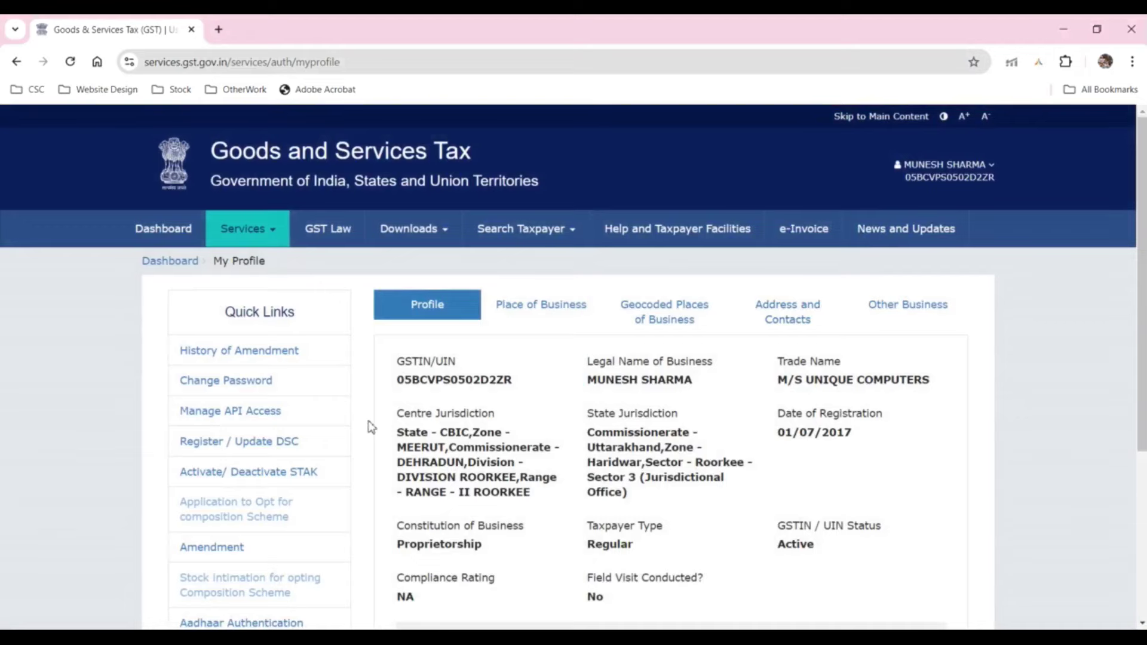
Step: Enable GST portal API requests for a 30-day session, then return to TallyPrime's upload list
left_click(212, 412)
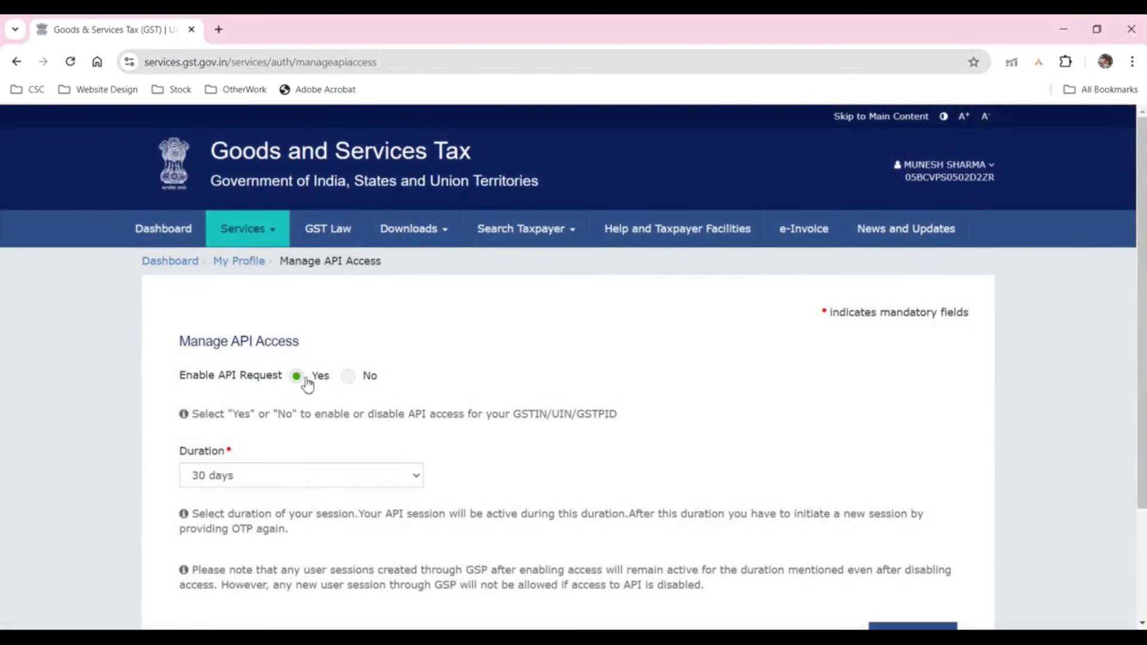
scroll(367, 482, "down", 3)
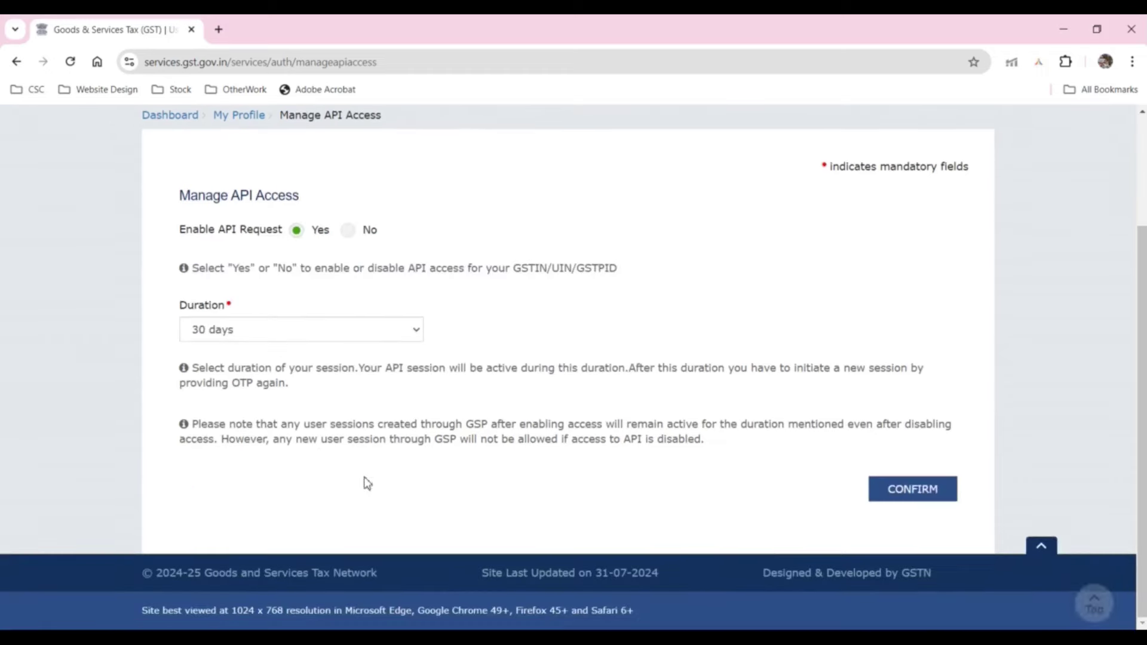
left_click(297, 332)
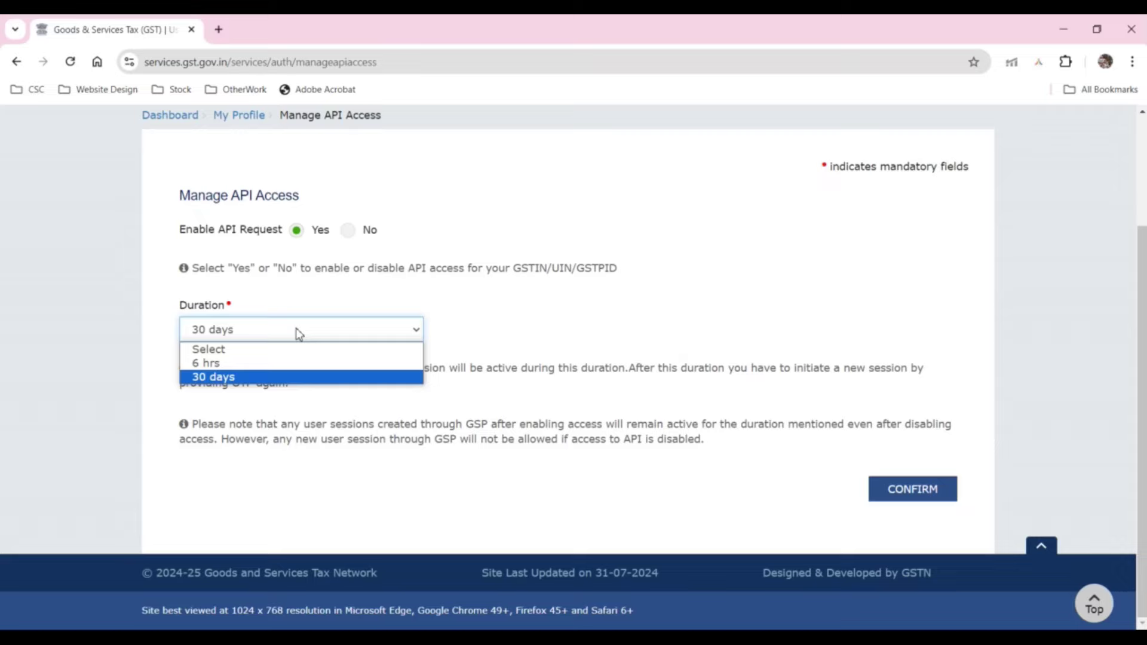
left_click(245, 378)
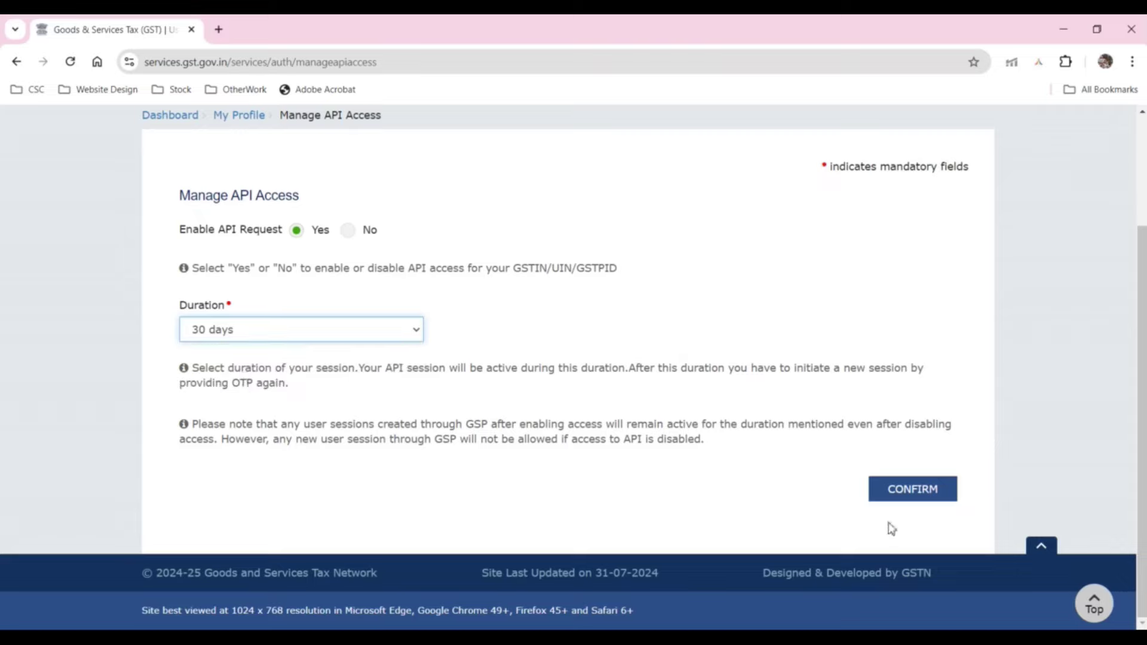
left_click(900, 494)
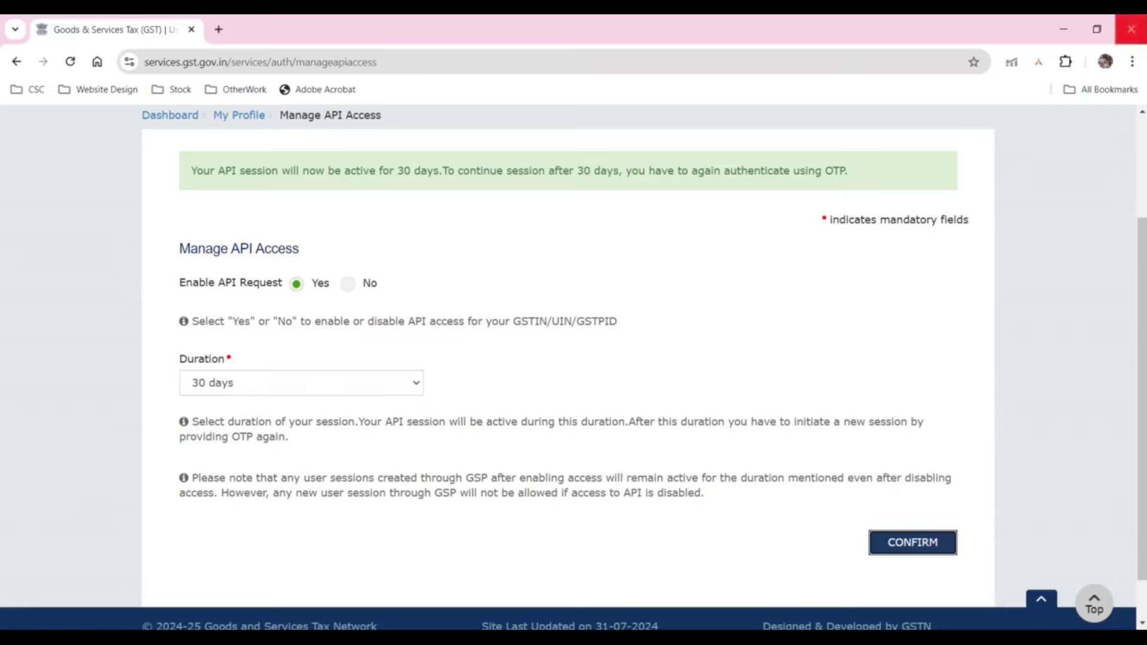
left_click(1063, 29)
left_click(439, 443)
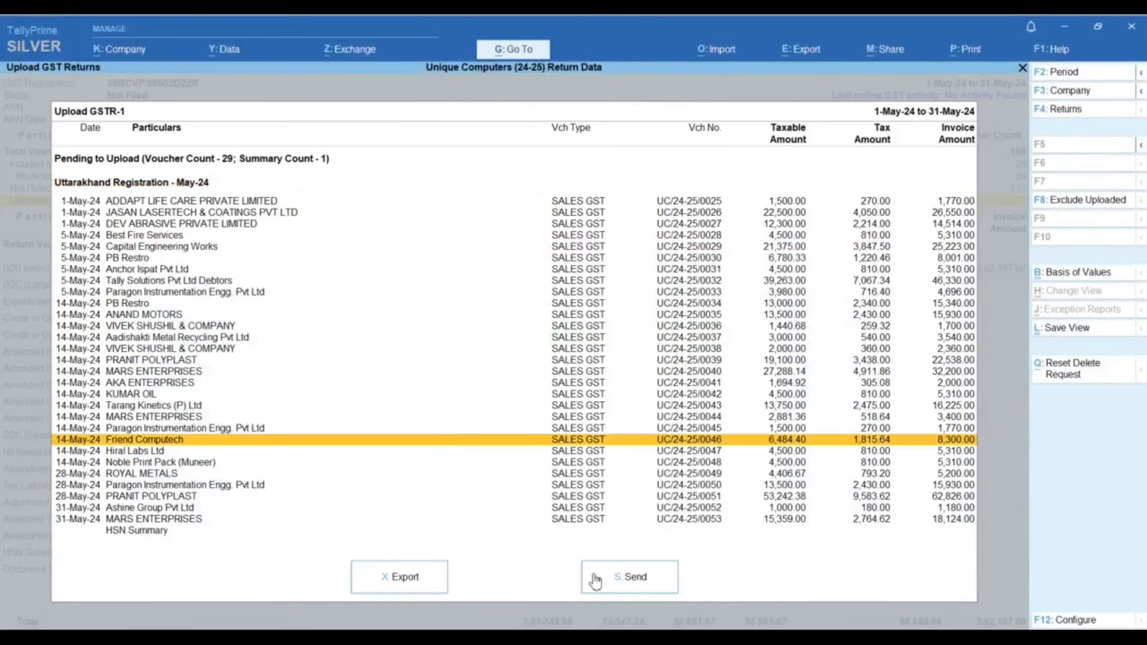
Step: Confirm the GSTR-1 upload and enter the GST username for the Uttarakhand registration
left_click(637, 579)
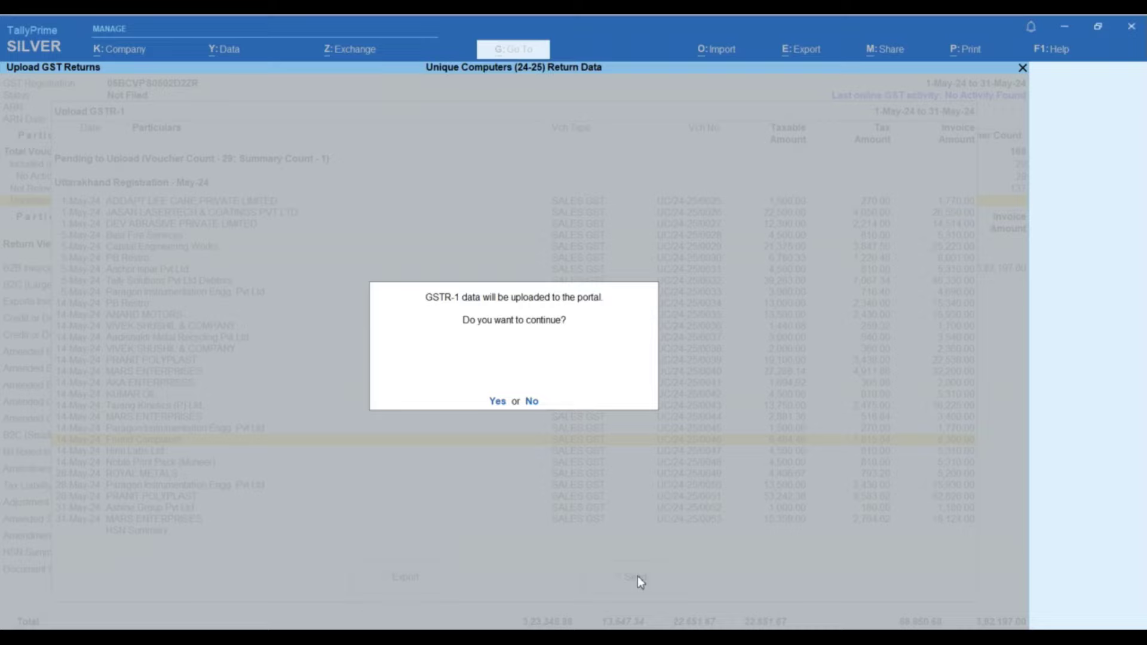
key("y")
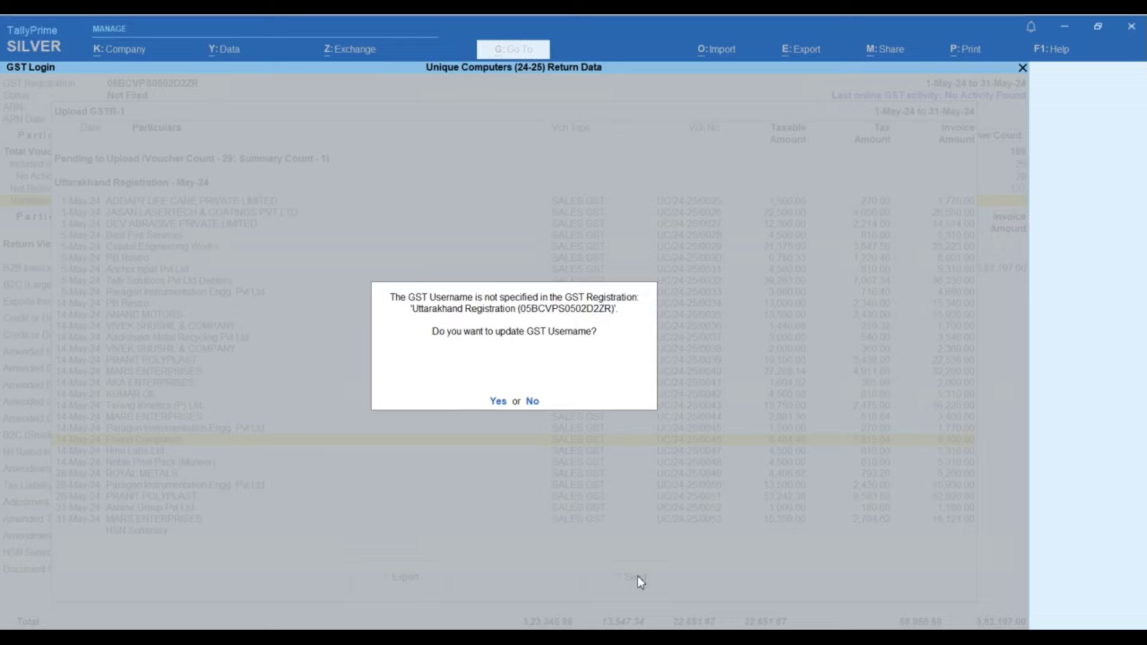
key("y")
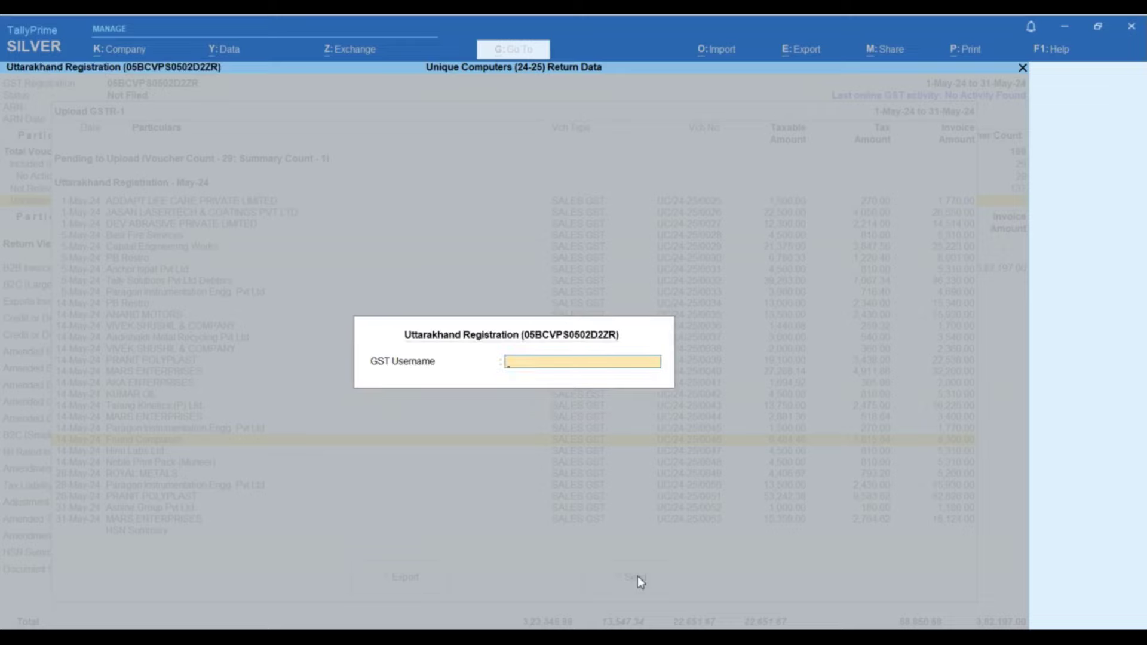
key("Return")
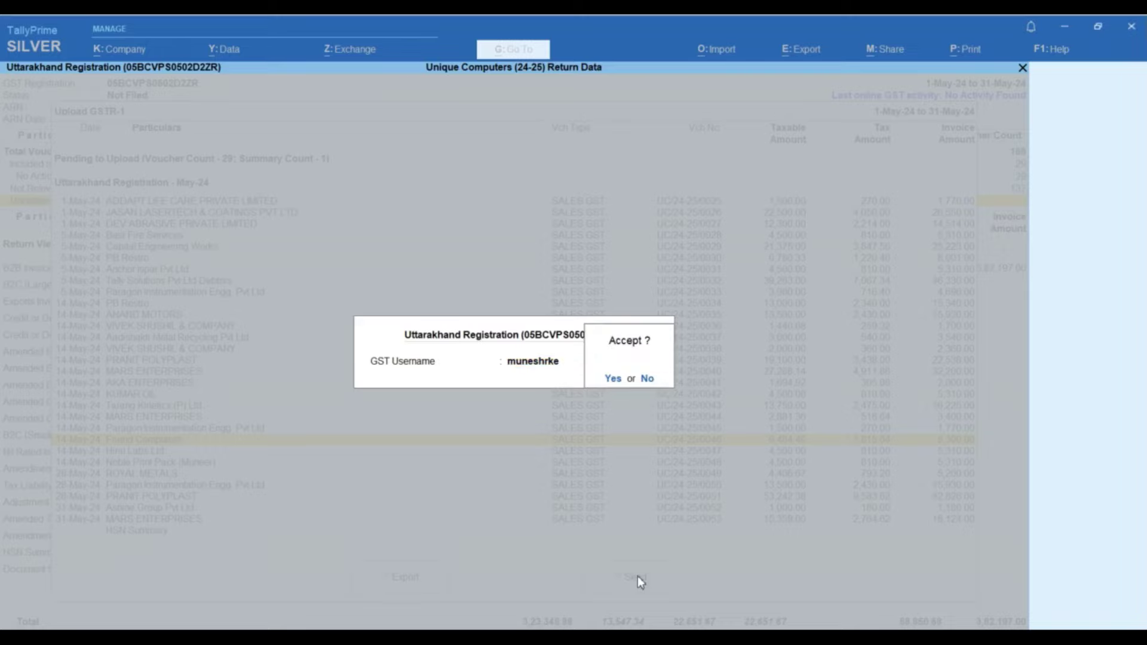
key("Return")
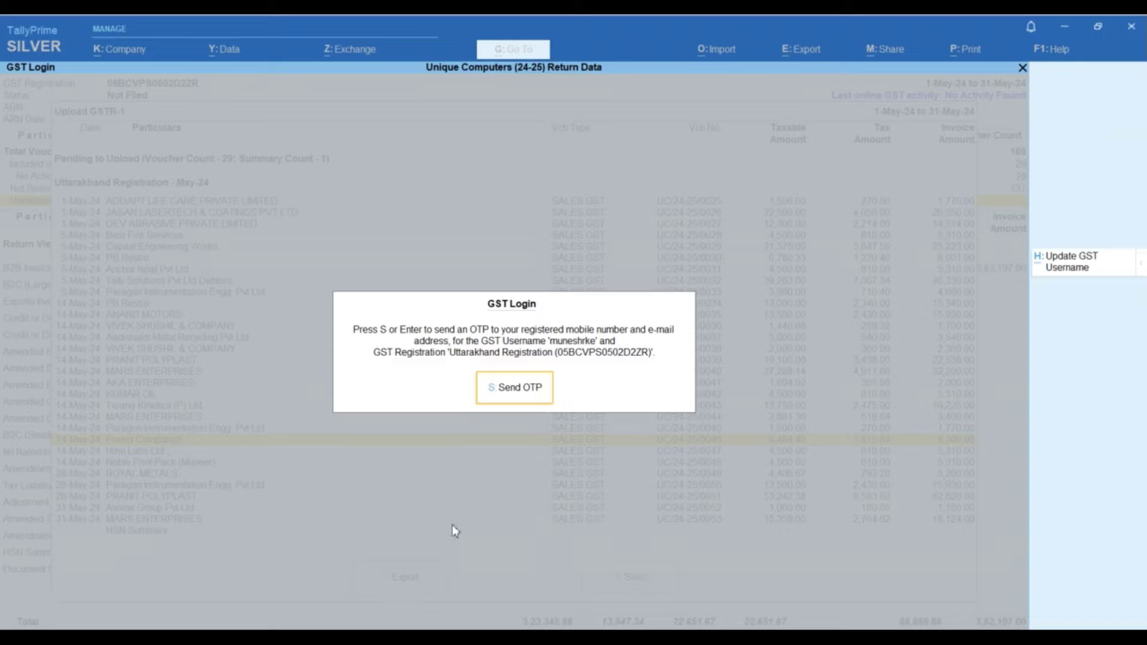
Step: Request a GST login OTP, then cancel back to the 29-voucher Upload GSTR-1 list
left_click(521, 391)
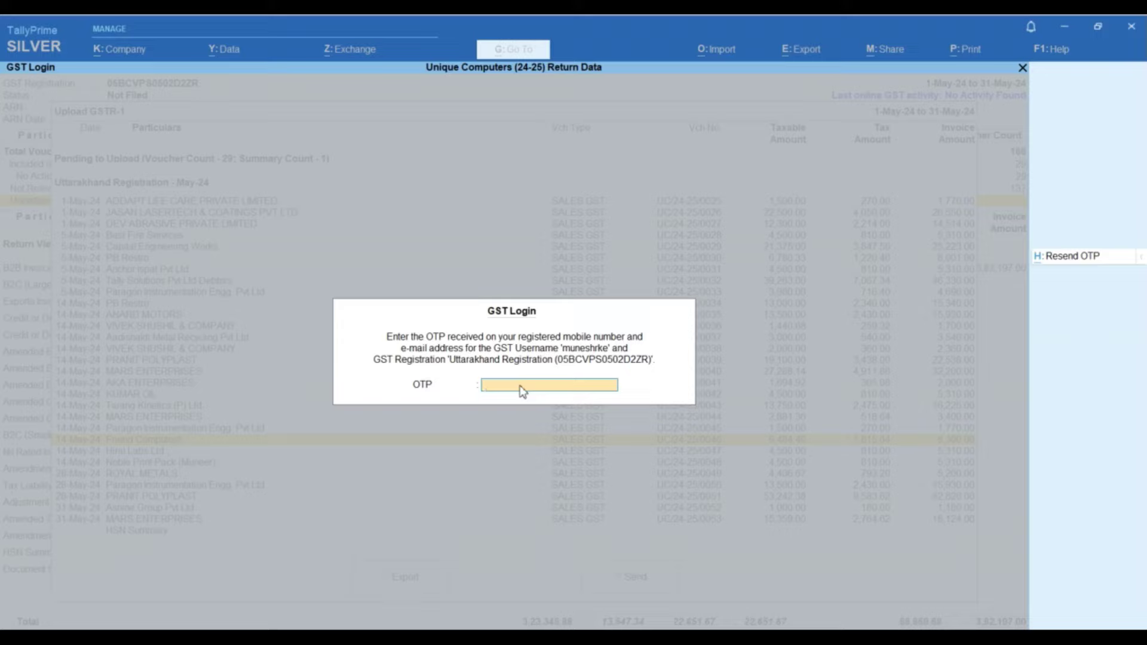
key("Escape")
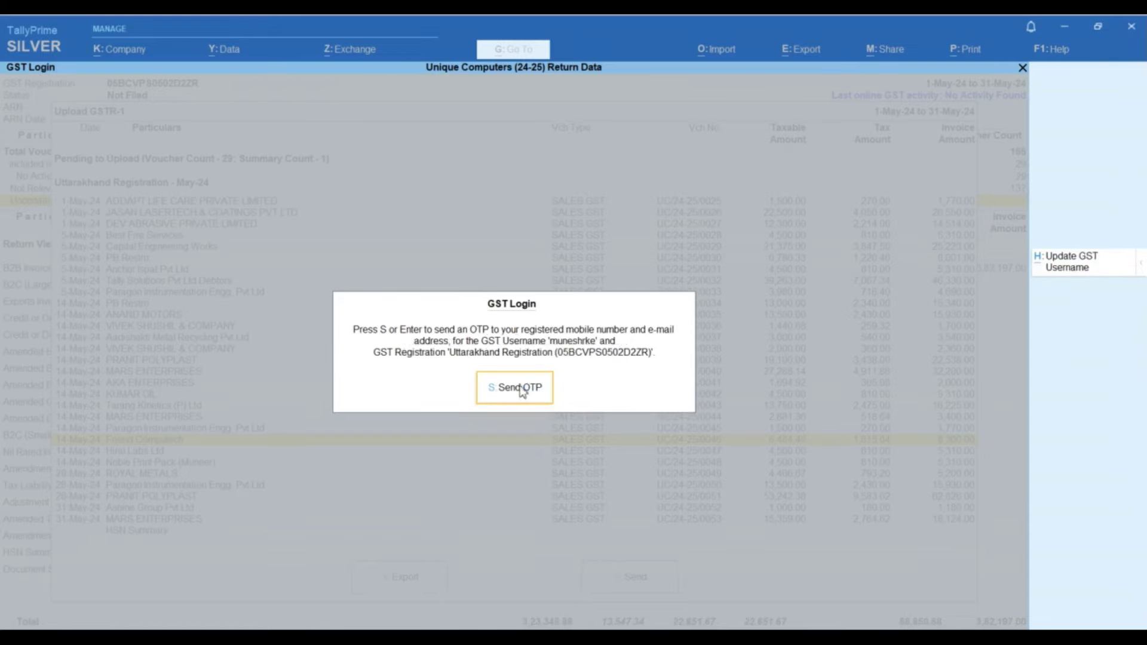
key("Escape")
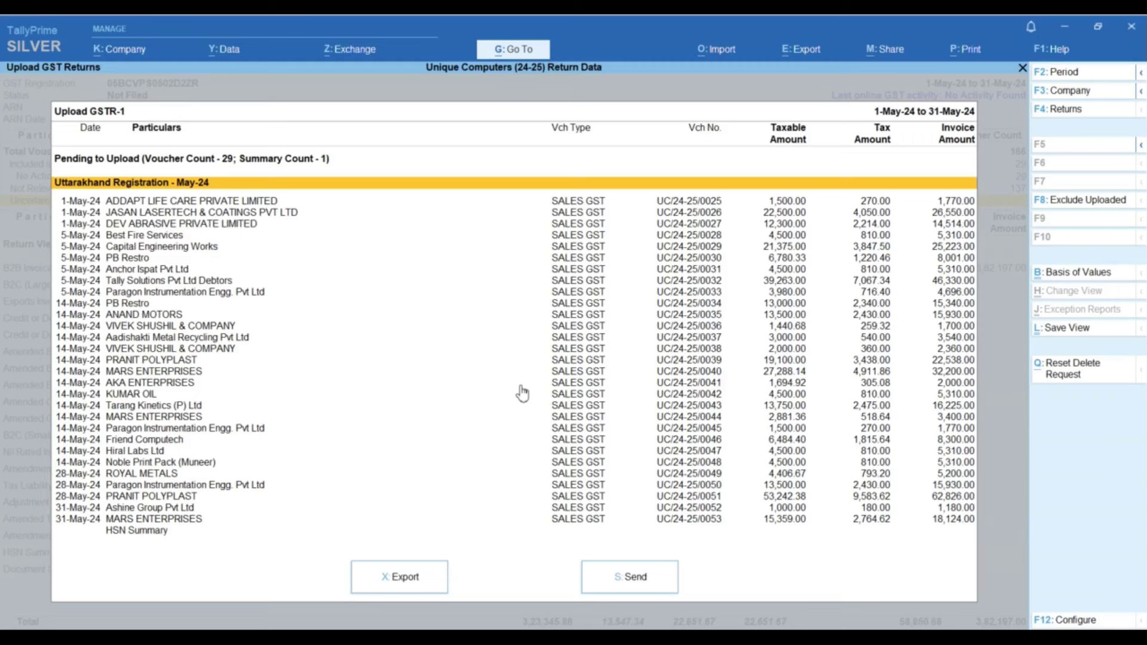
Step: Close Upload GSTR-1 and choose Download GST Returns from the Exchange menu
key("Escape")
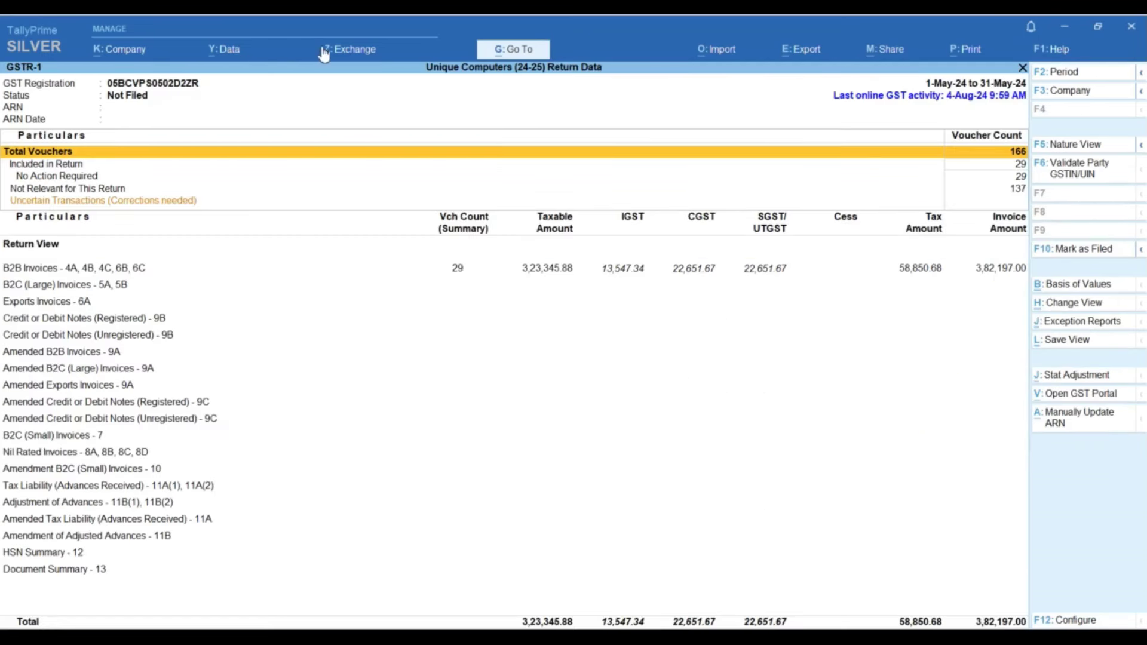
left_click(345, 50)
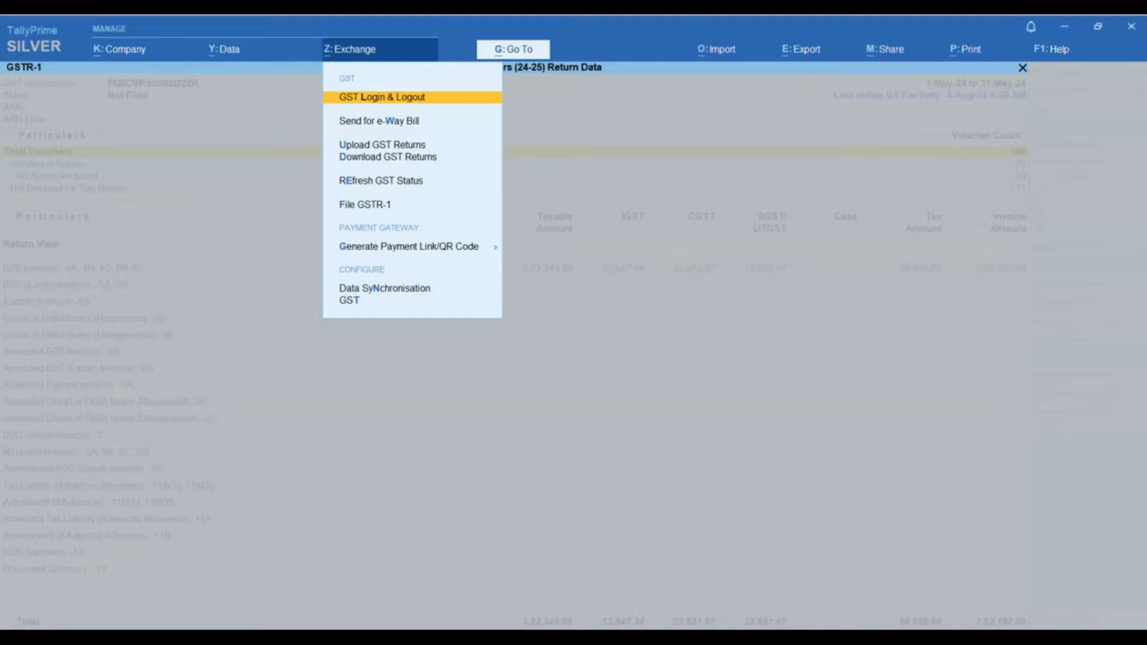
key("Down")
key("Down")
key("Down")
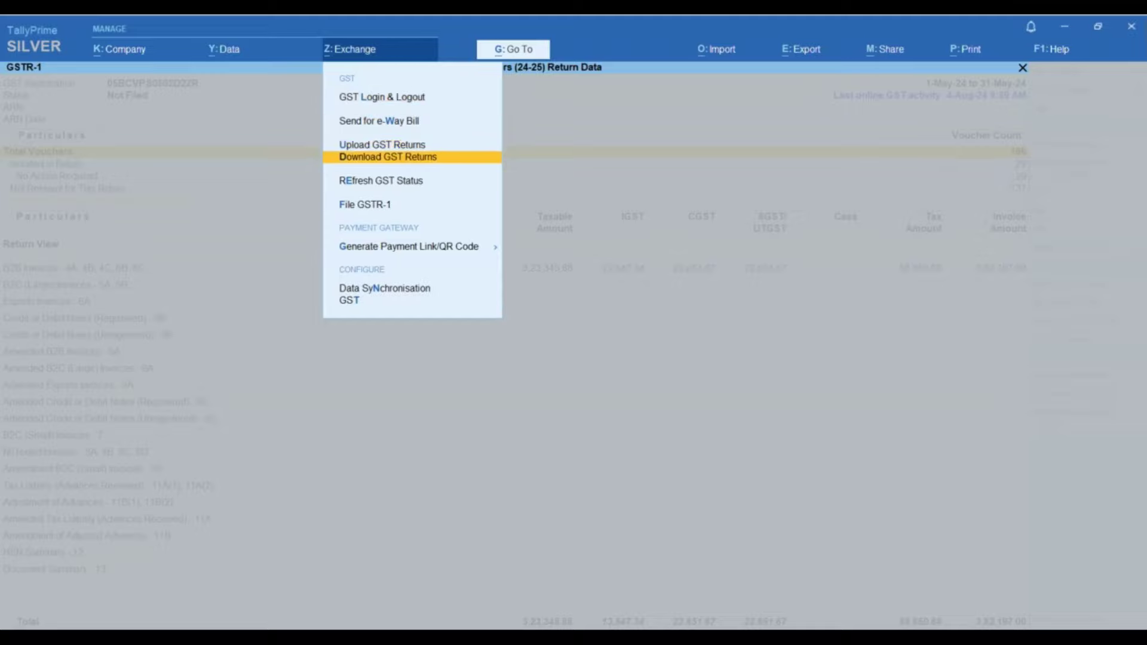
key("Return")
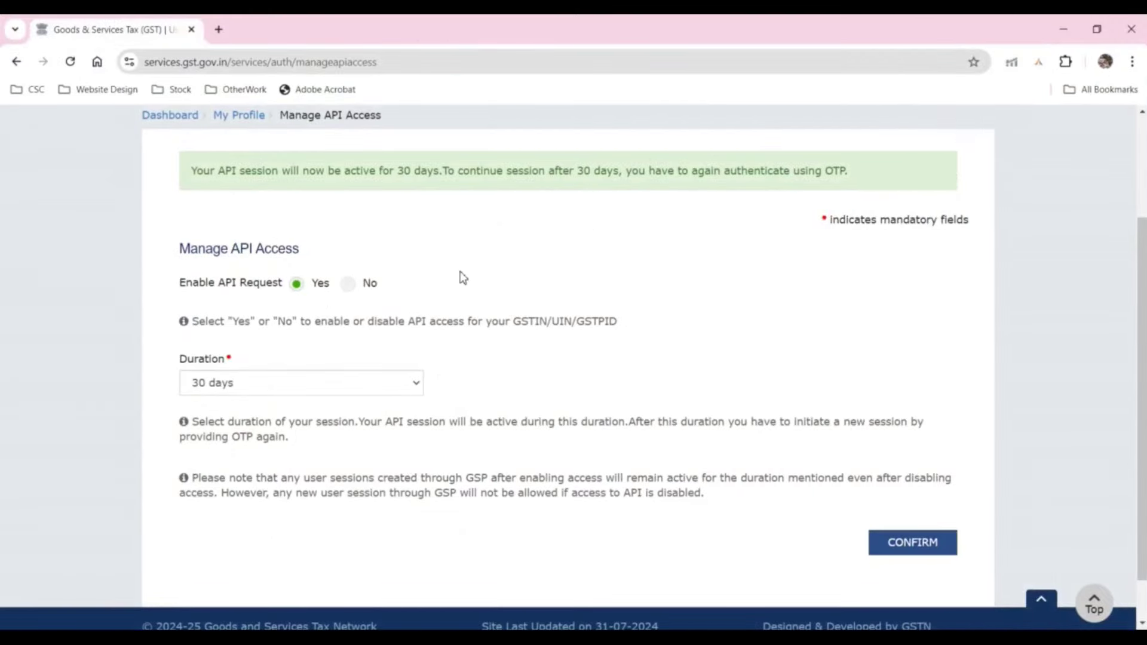
Step: On the Returns Dashboard, search returns for 2024-25, Quarter 1 (Apr - Jun), May
scroll(461, 274, "up", 3)
left_click(273, 231)
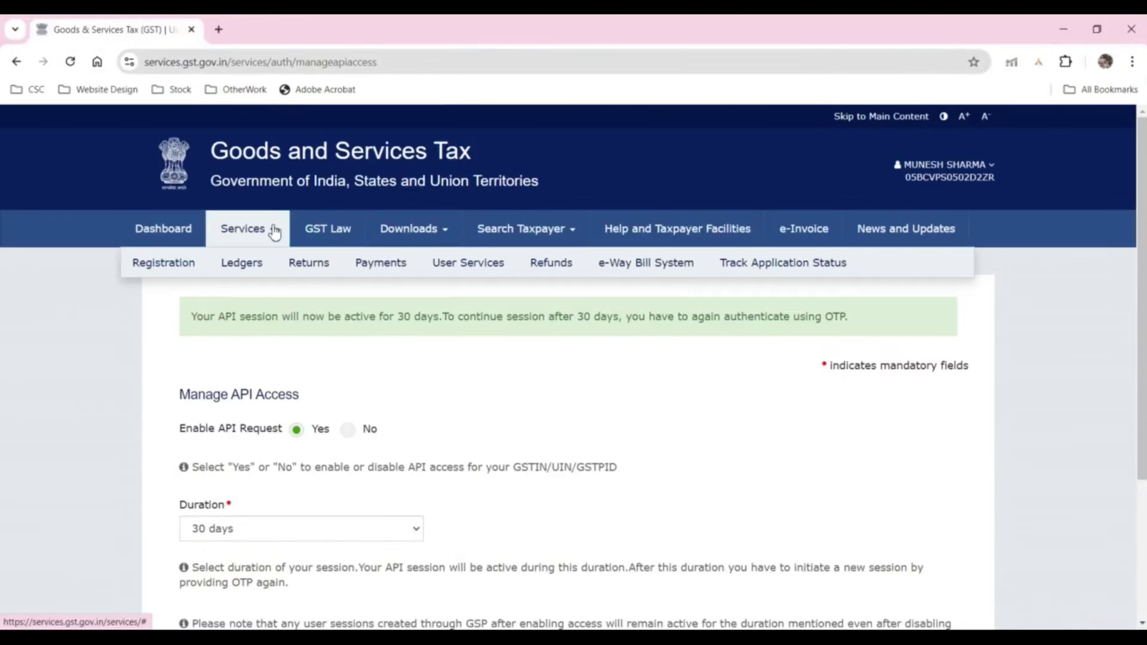
mouse_move(308, 264)
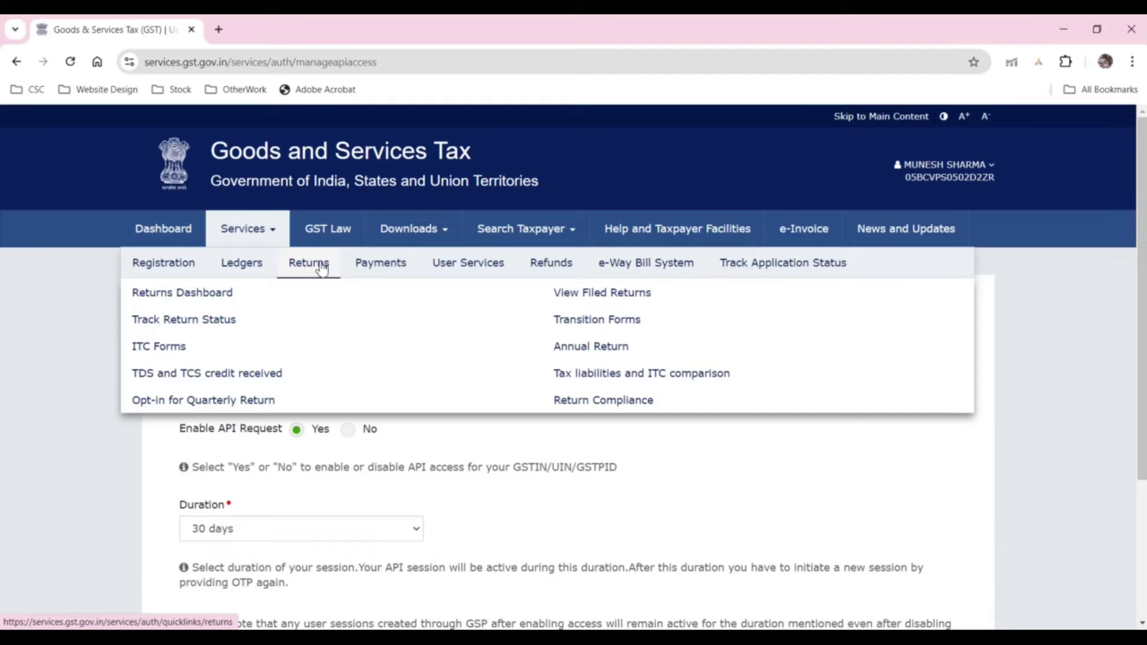
left_click(212, 302)
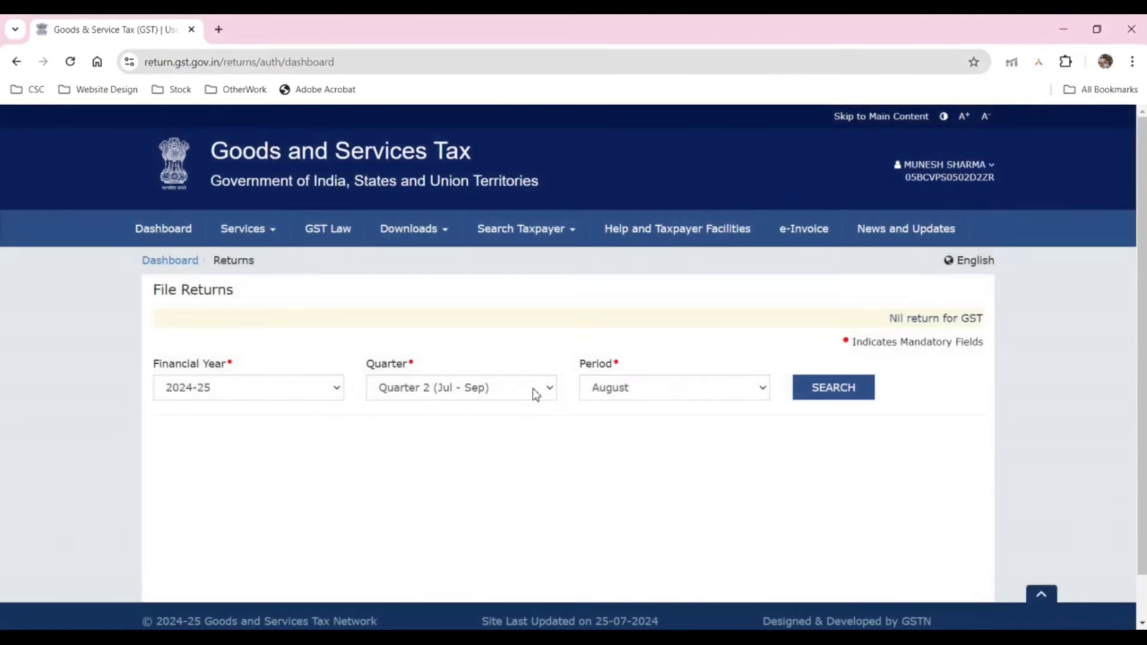
left_click(536, 394)
left_click(505, 408)
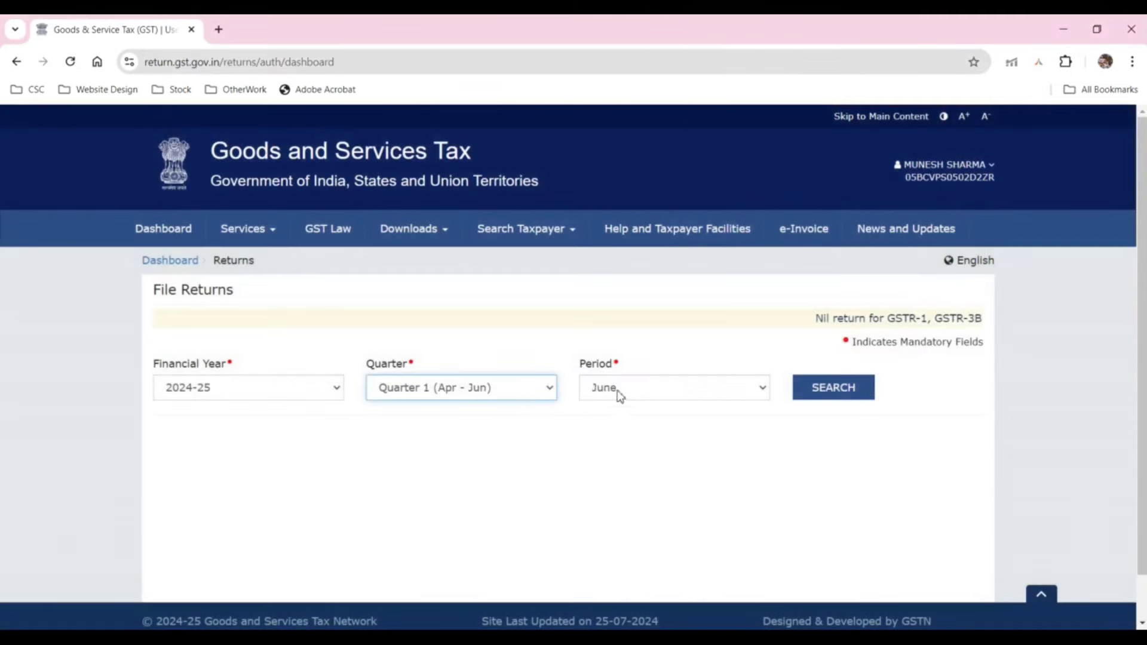
left_click(627, 392)
left_click(605, 422)
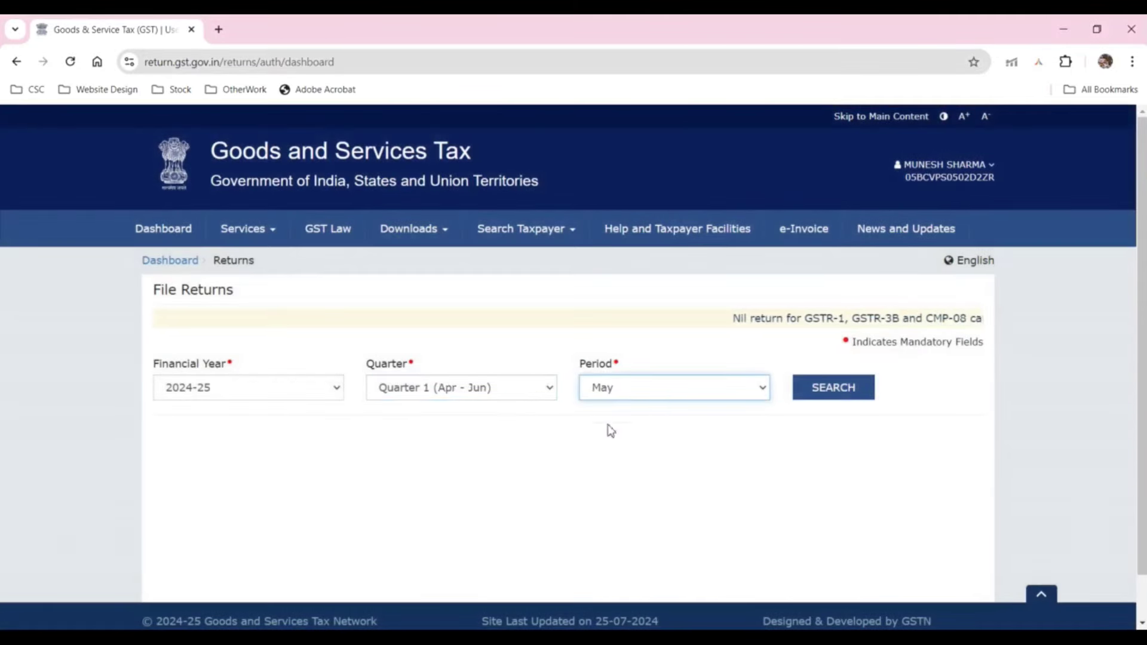
left_click(835, 391)
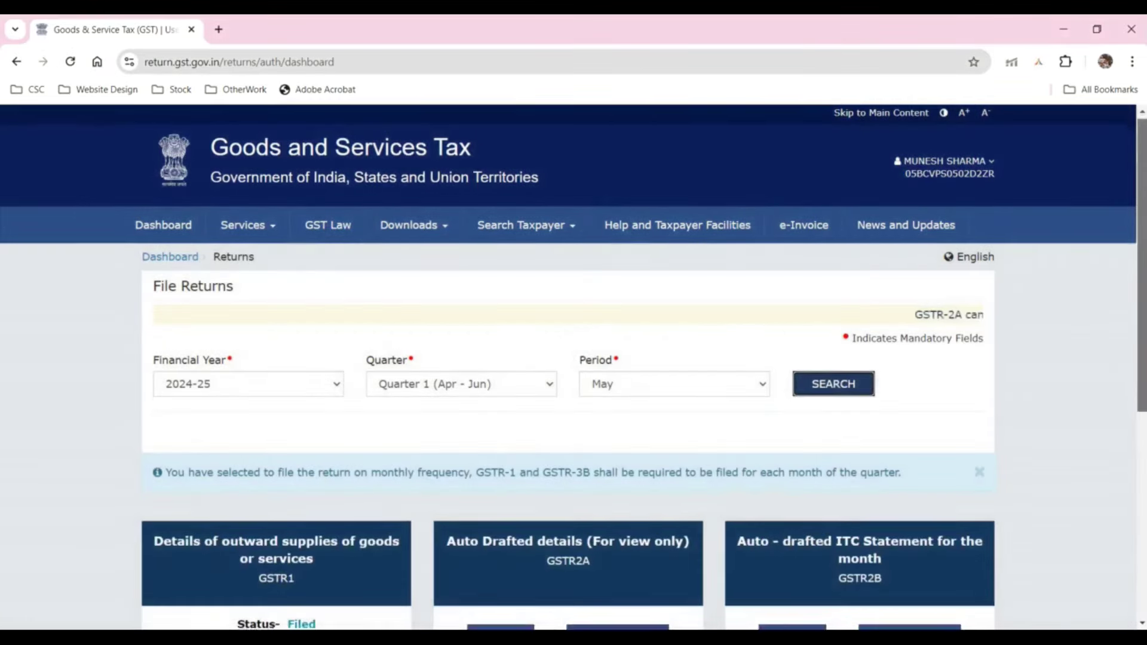
Step: Generate the GSTR-2A JSON file, dismiss the acknowledgement, and minimize Chrome back to TallyPrime
scroll(835, 391, "down", 5)
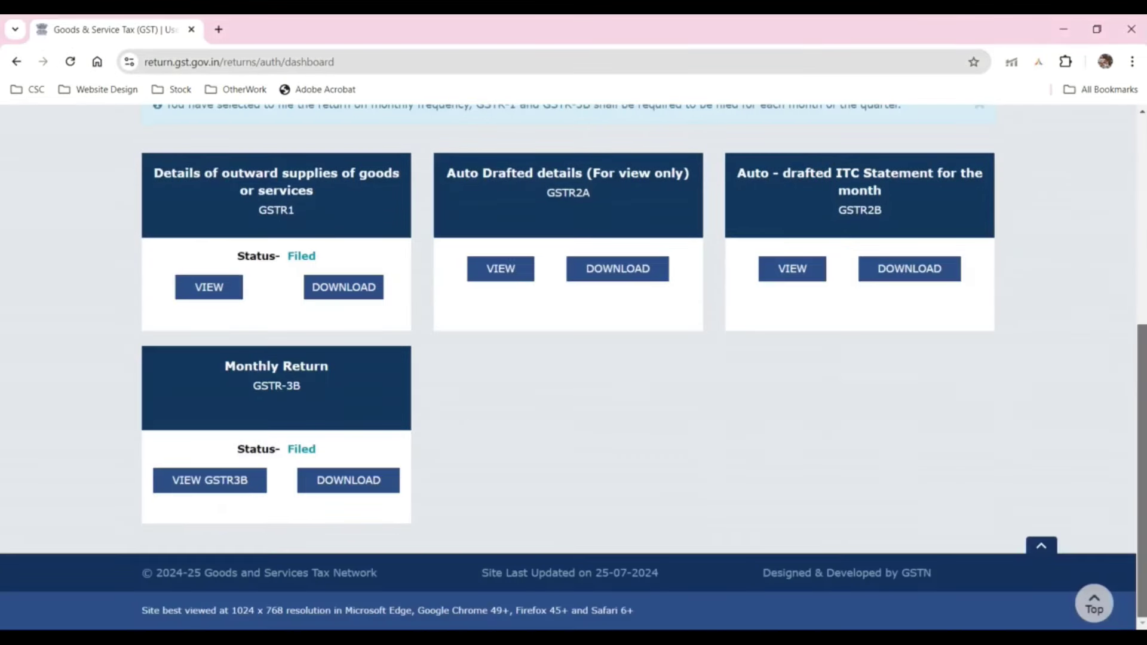
left_click(619, 270)
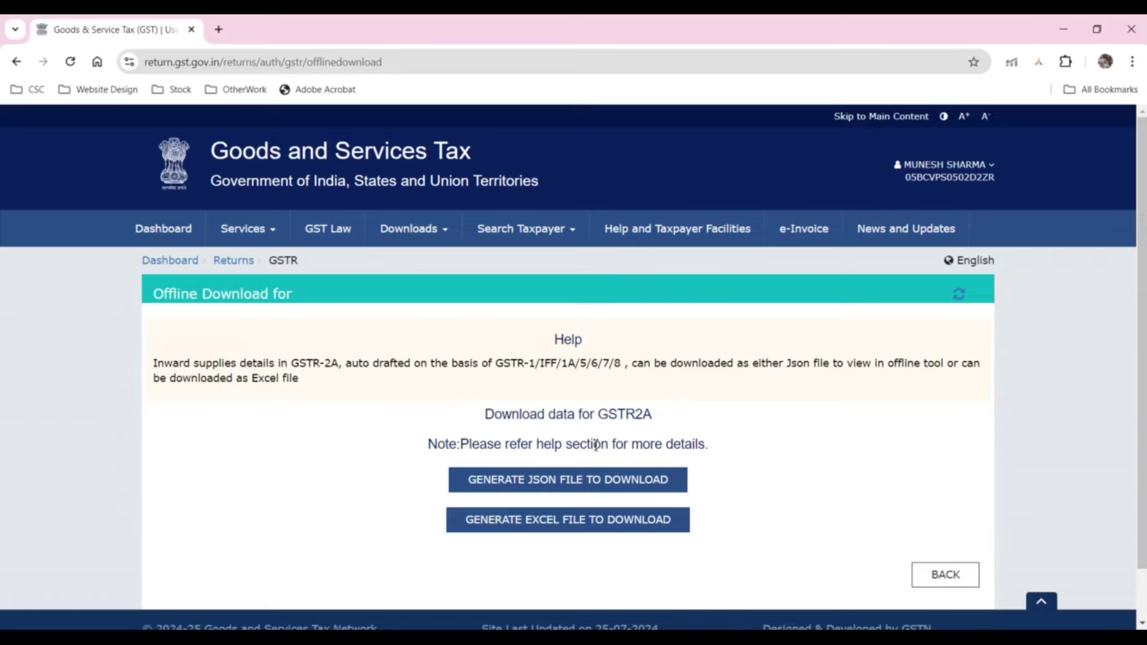
left_click(587, 489)
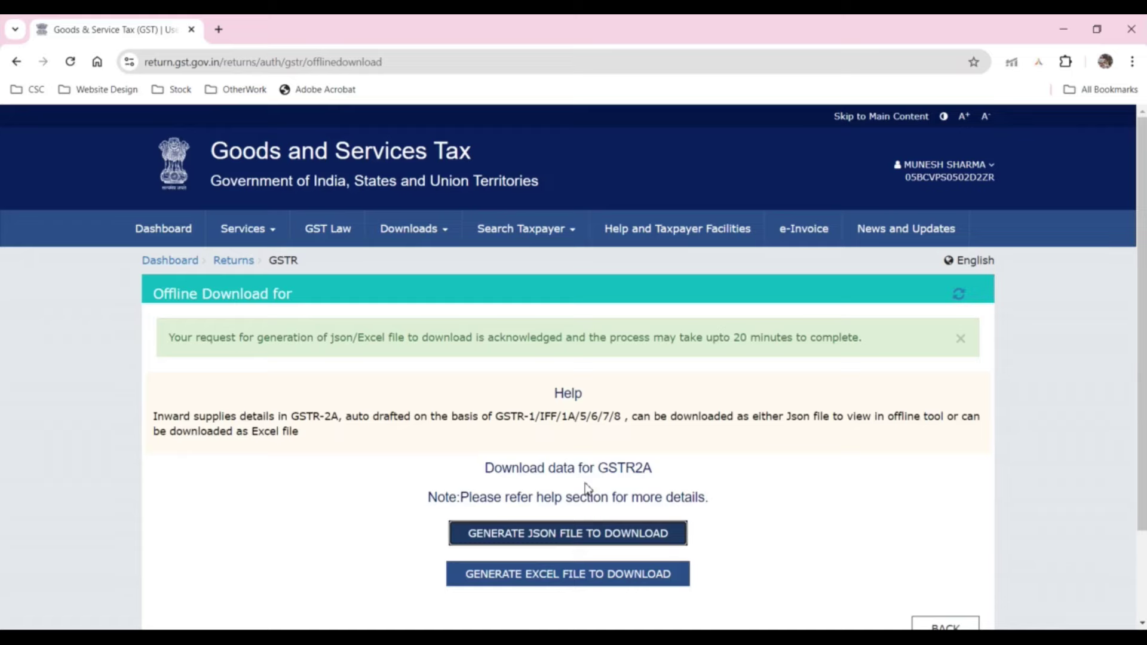
left_click(792, 344)
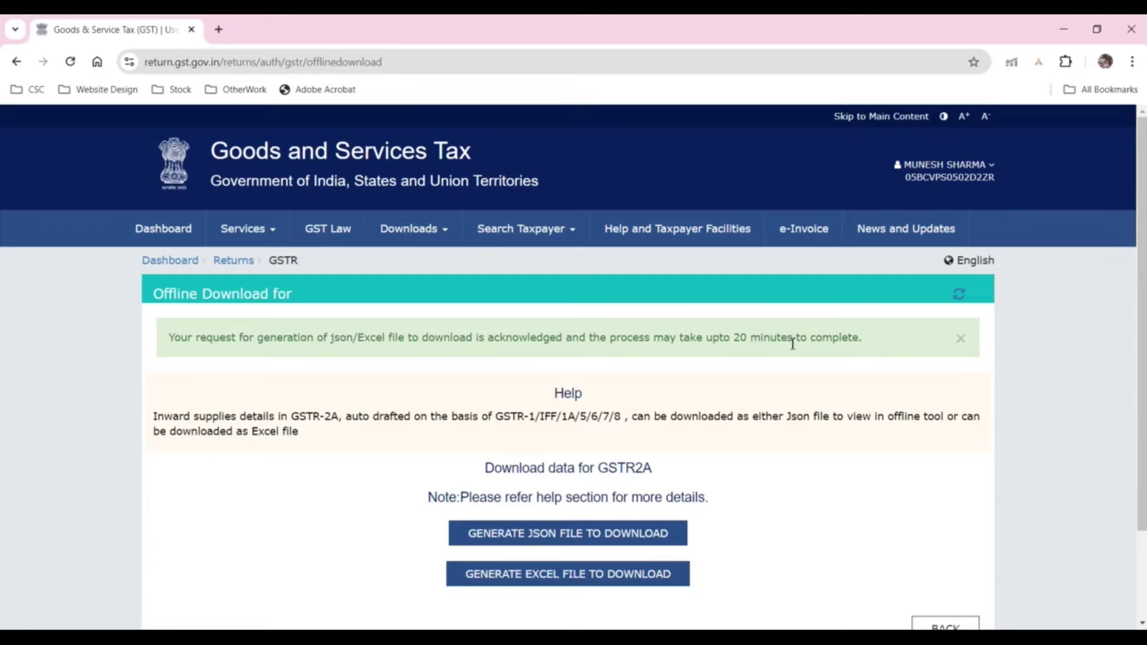
left_click(961, 339)
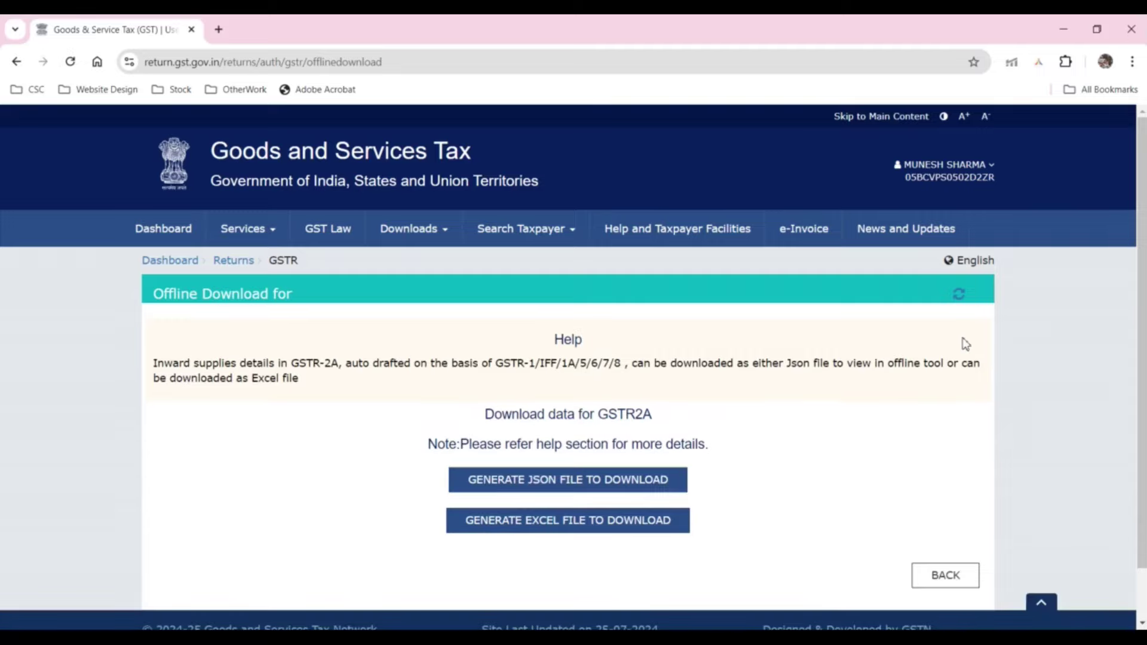
left_click(1064, 32)
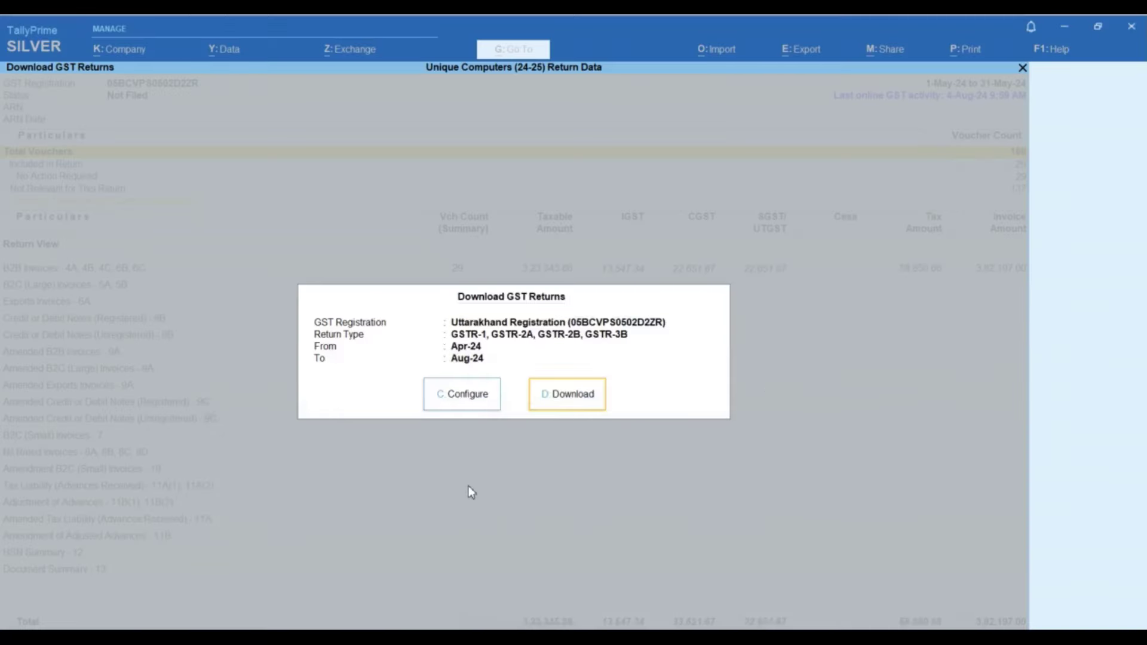
Step: Start the GST returns download, request an OTP, and submit the received code to begin reconciling
left_click(574, 395)
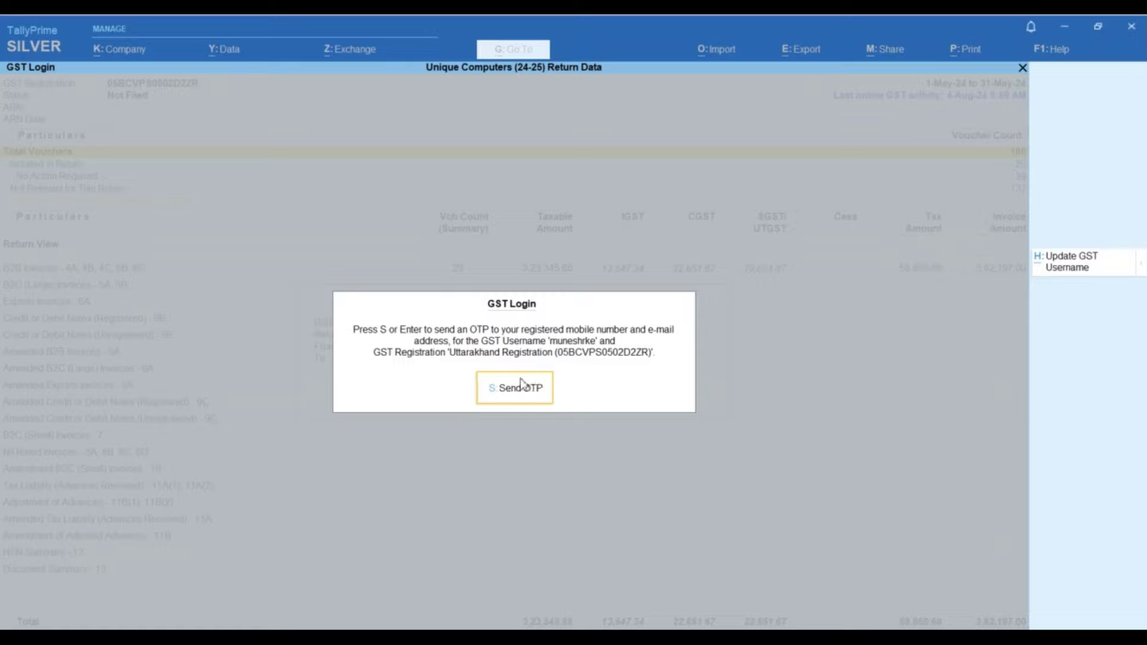
left_click(522, 385)
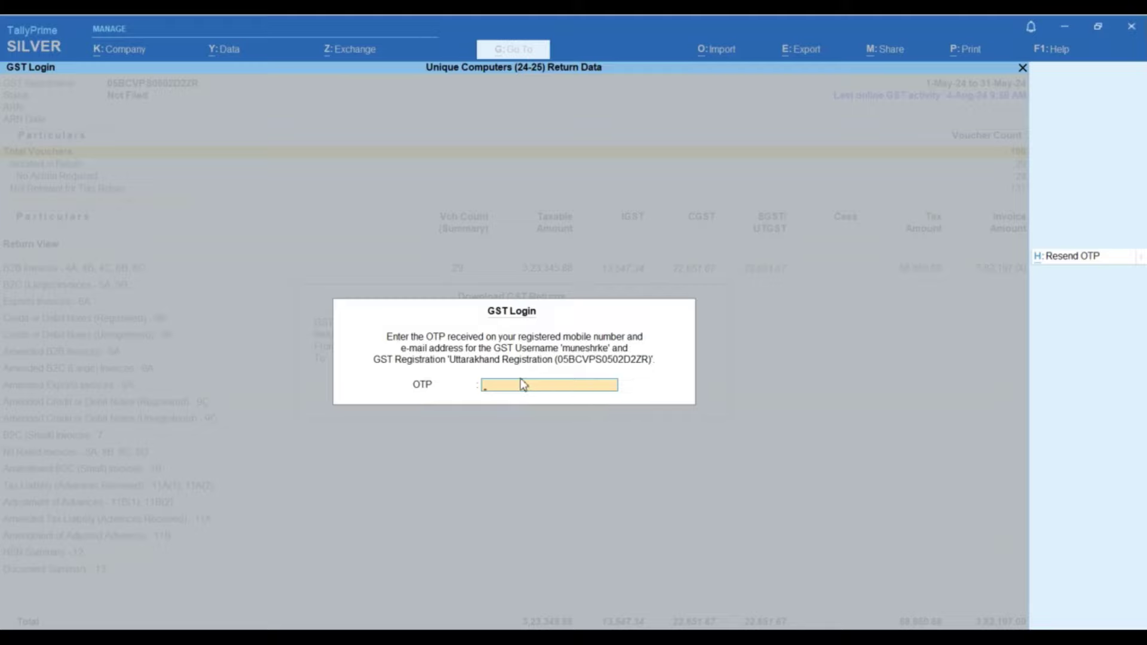
key("Return")
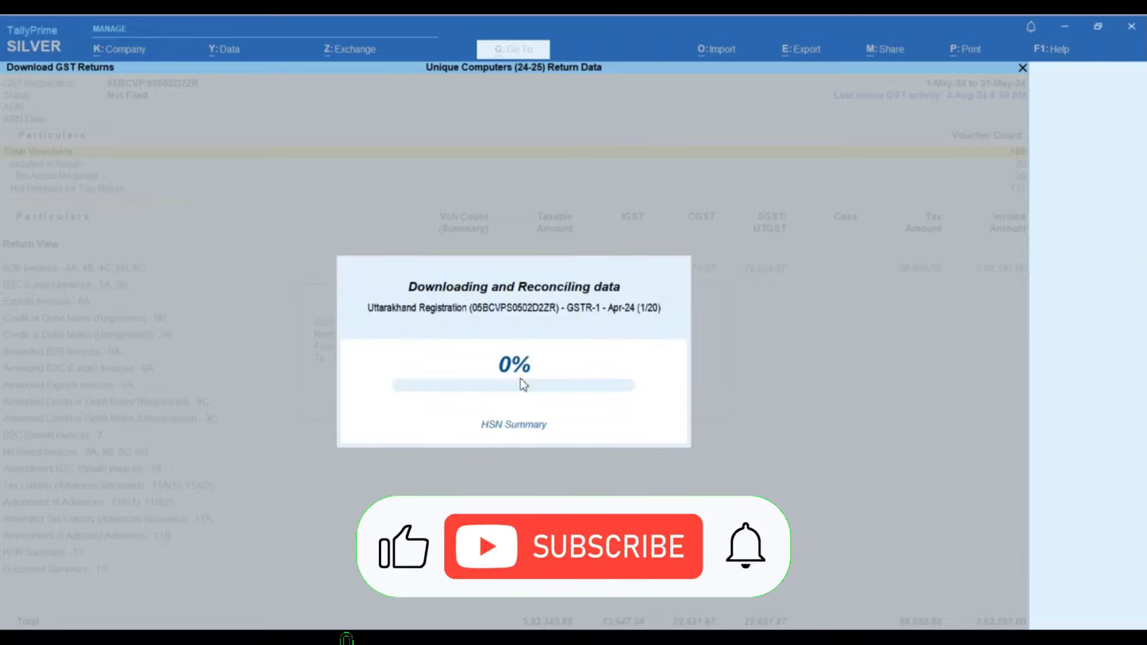
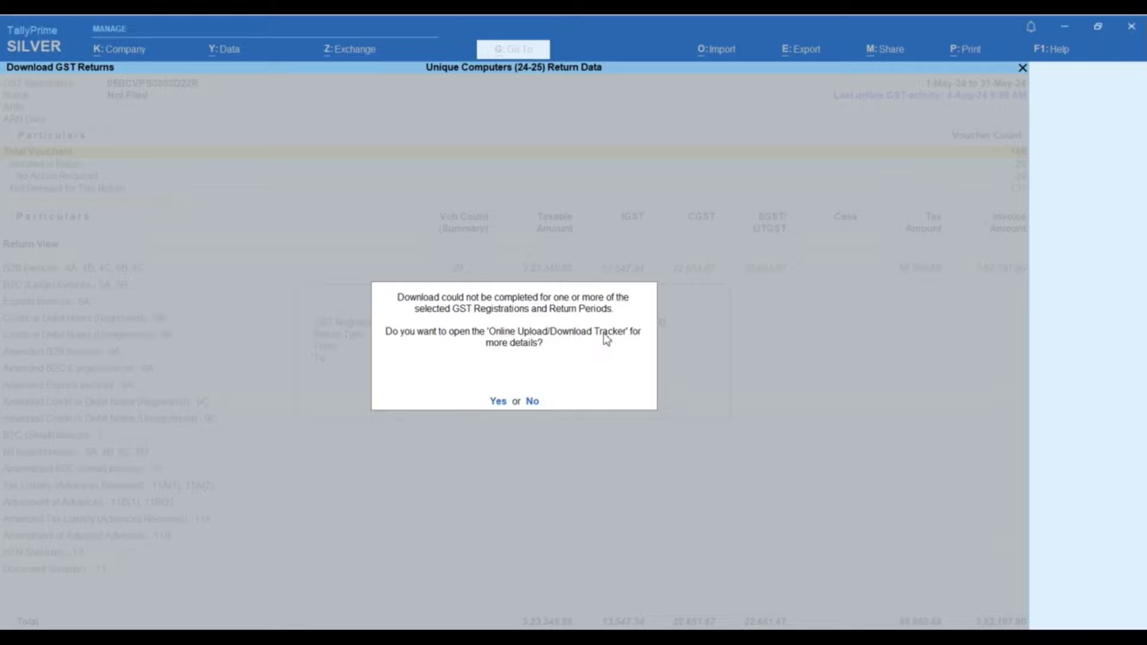
Step: Open the Online Upload/Download Tracker and read why the Aug-24 and Jul-24 GSTR-3B downloads were rejected
key("Return")
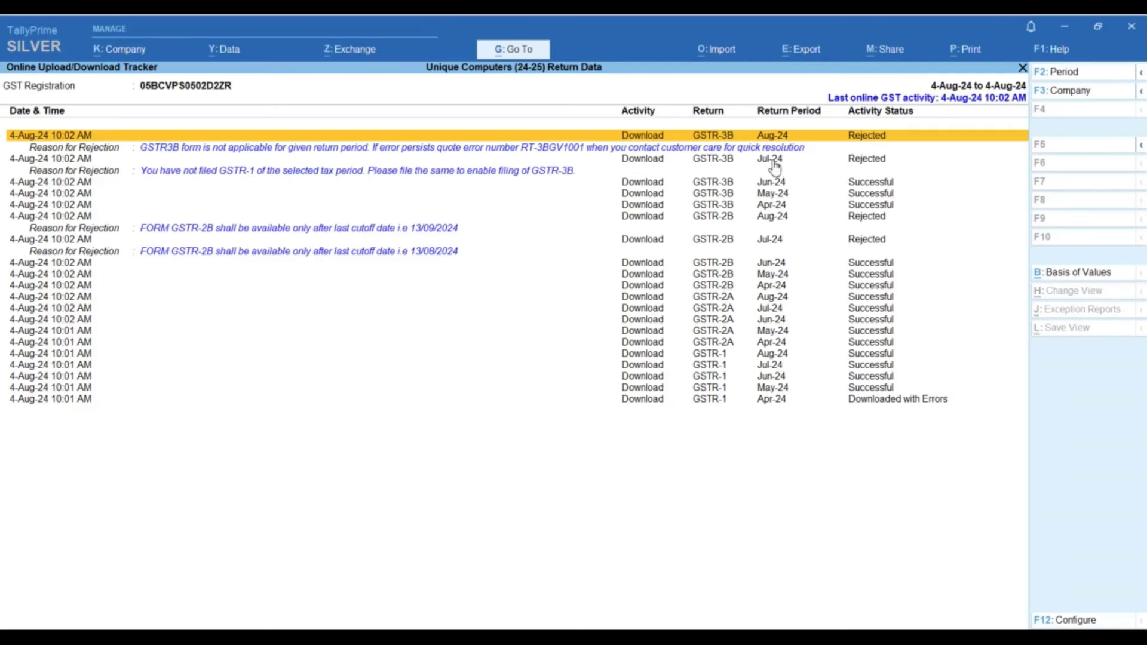
key("Down")
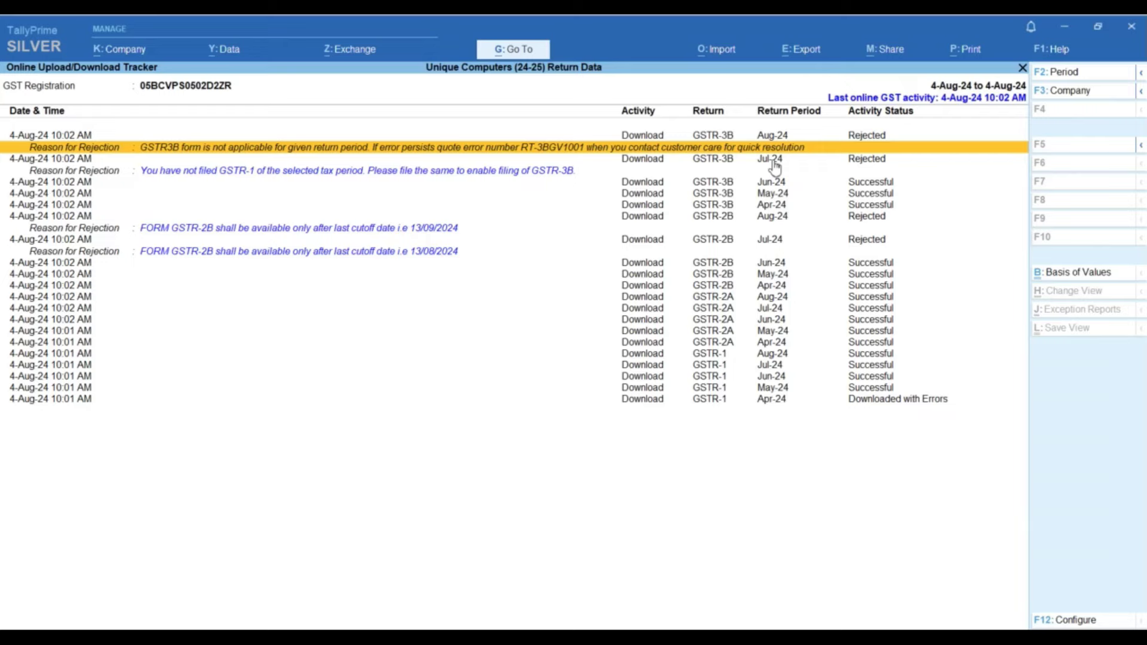
left_click(46, 169)
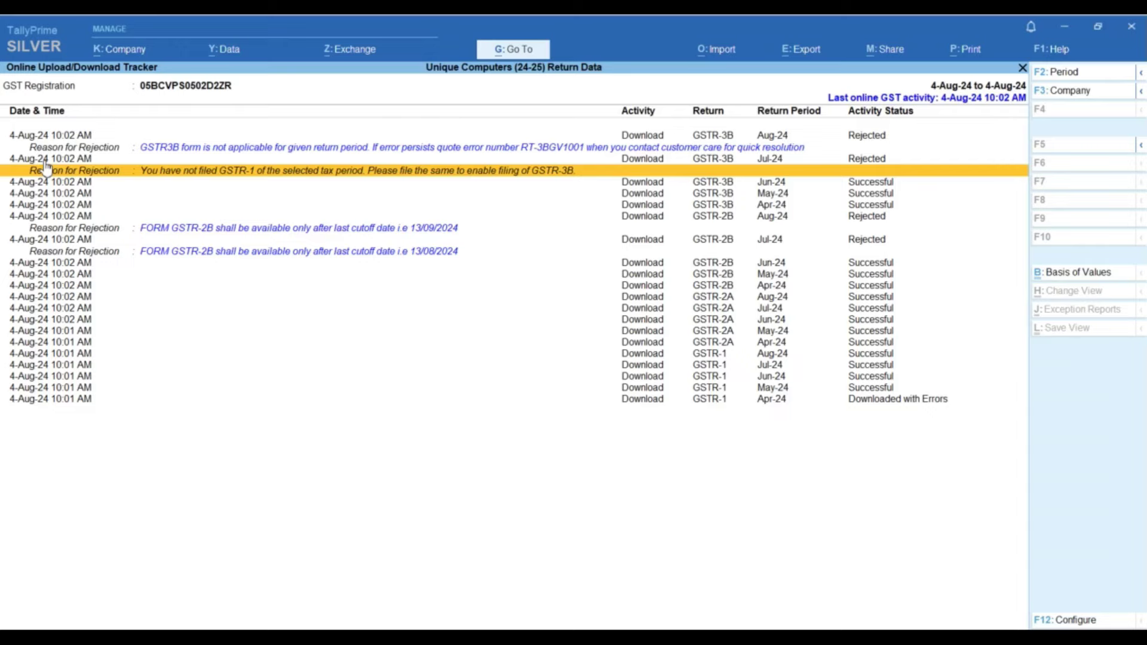
key("Down")
key("Down")
key("Down")
key("Down")
key("Down")
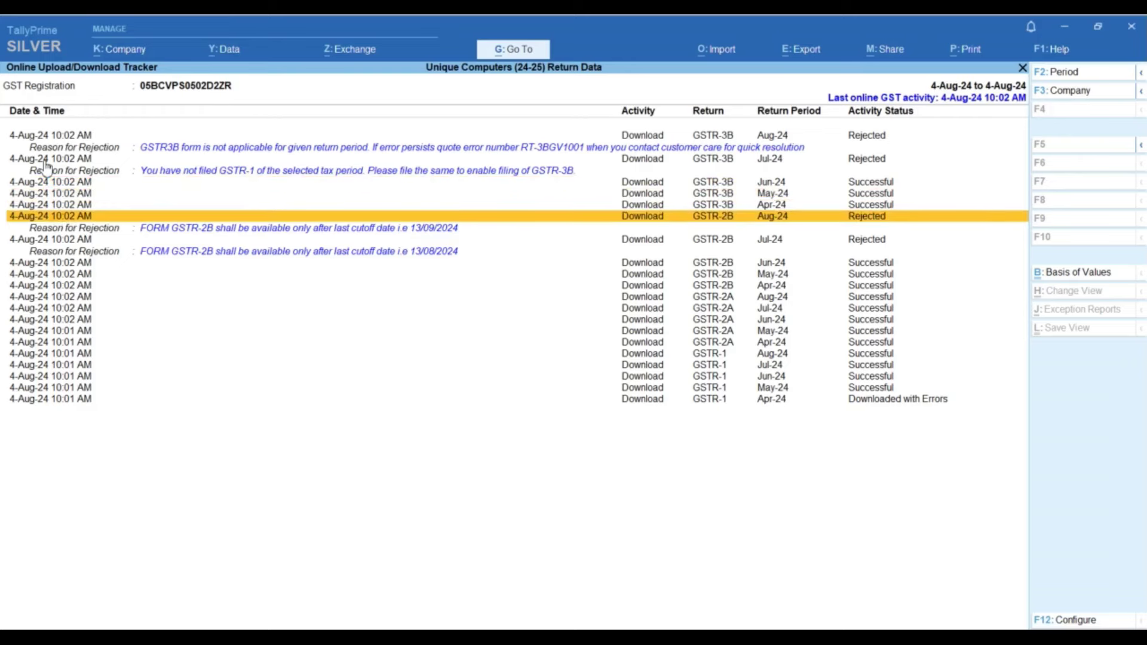
key("Up")
key("Up")
key("Up")
key("Up")
key("Up")
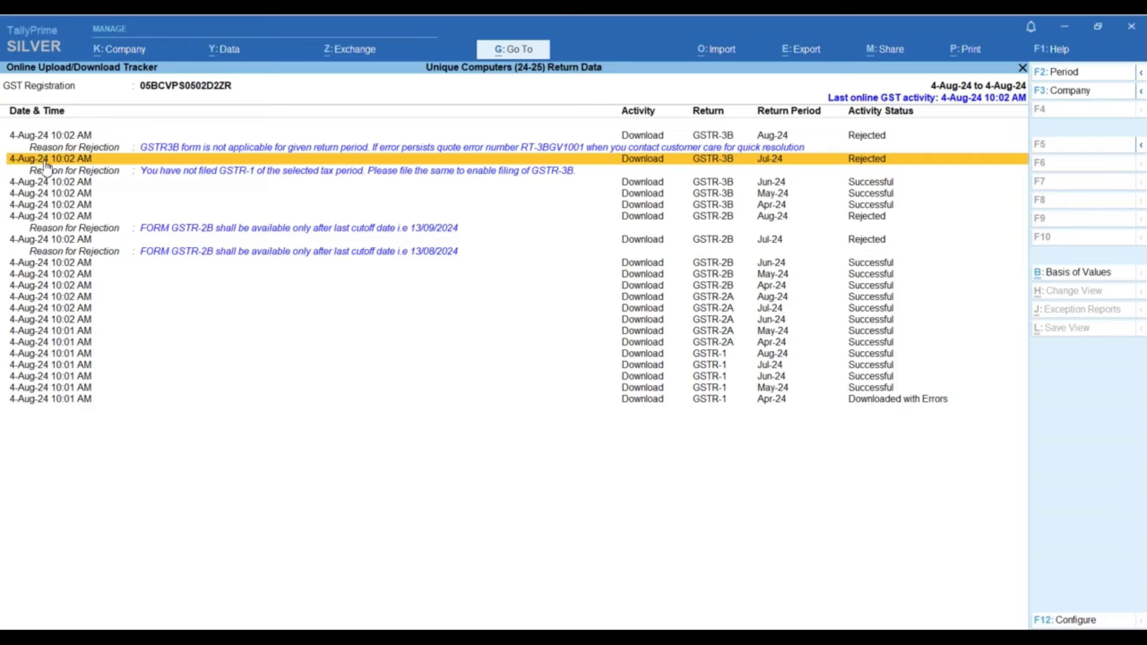
Step: Review the remaining GSTR-3B, rejected GSTR-2B, GSTR-2A and GSTR-1 entries, then close the tracker
key("Down")
key("Down")
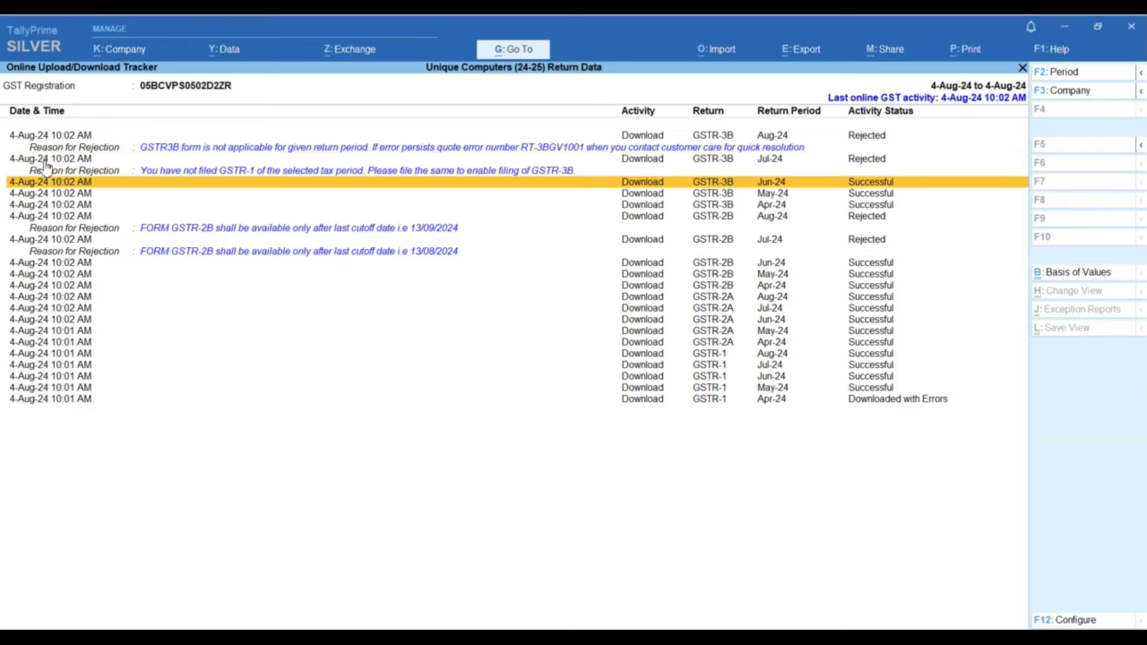
key("Down")
key("Down")
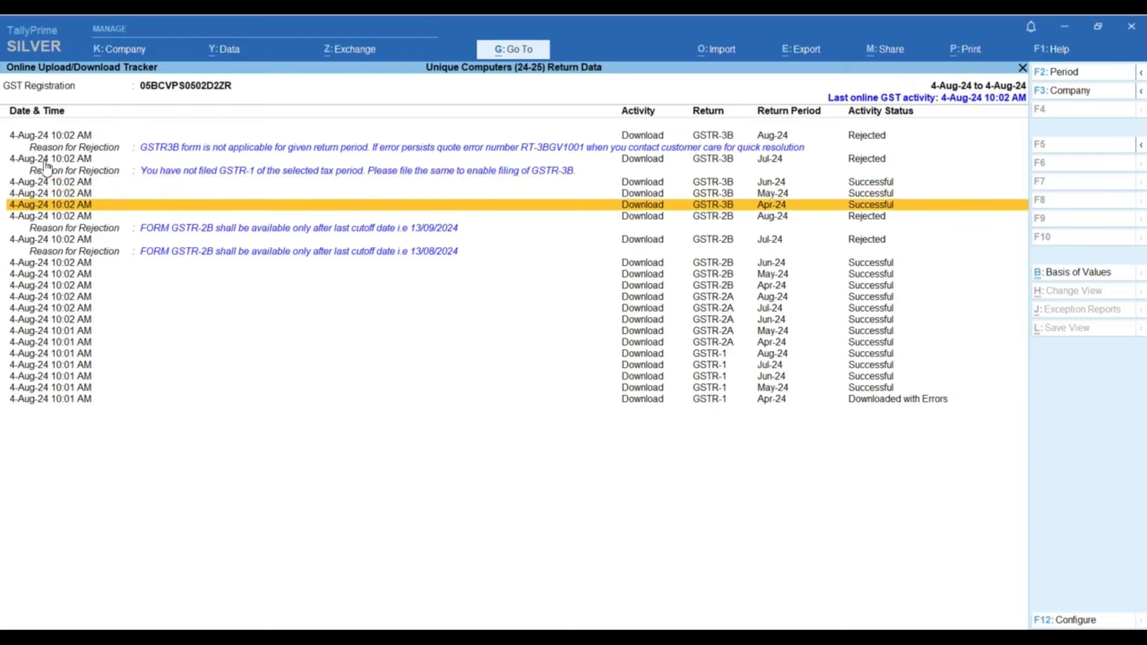
key("Down")
key("Down")
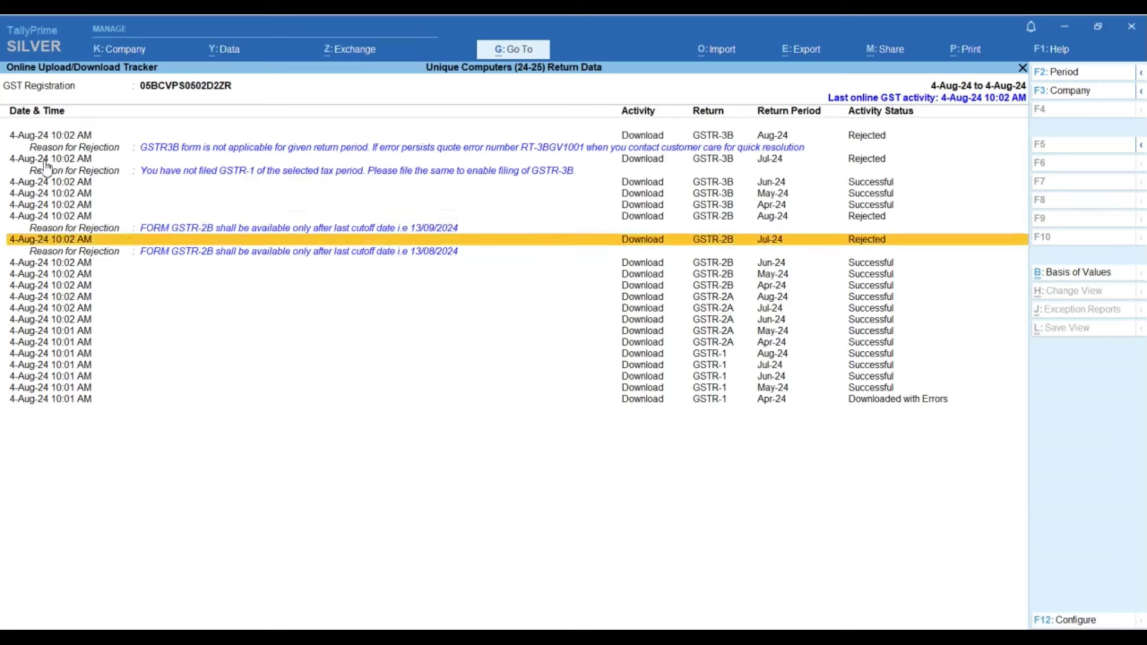
key("Down")
key("Down")
key("Down")
key("Down")
key("Down")
key("Down")
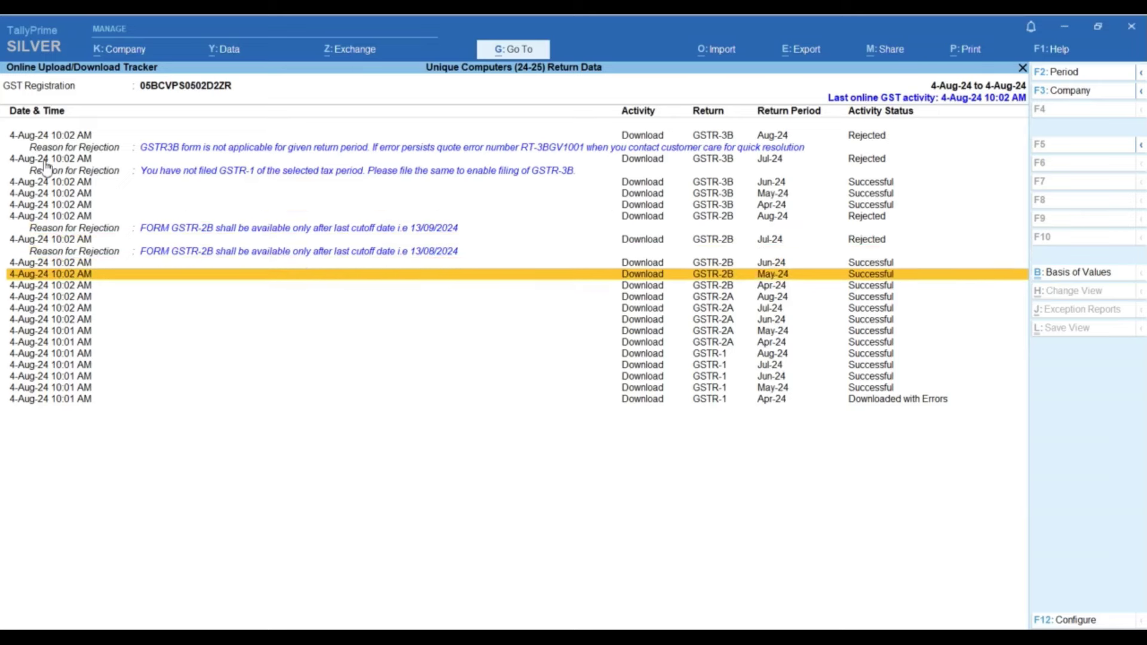
key("Down")
key("Down")
key("Down")
key("Down")
key("Down")
key("Down")
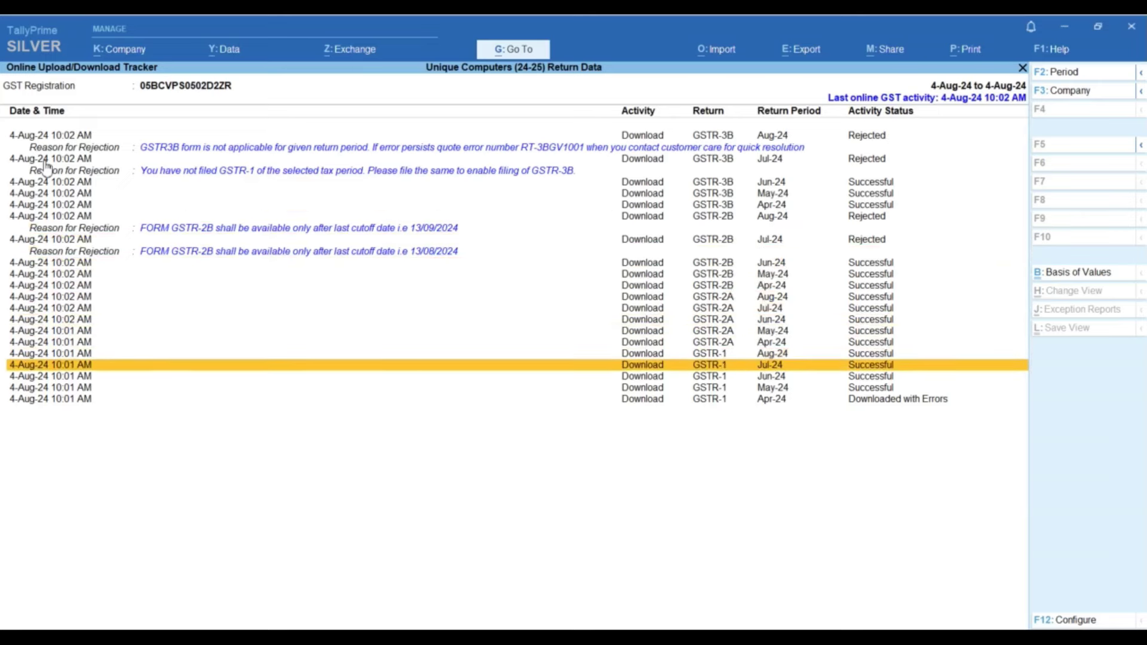
key("Up")
key("Up")
key("Escape")
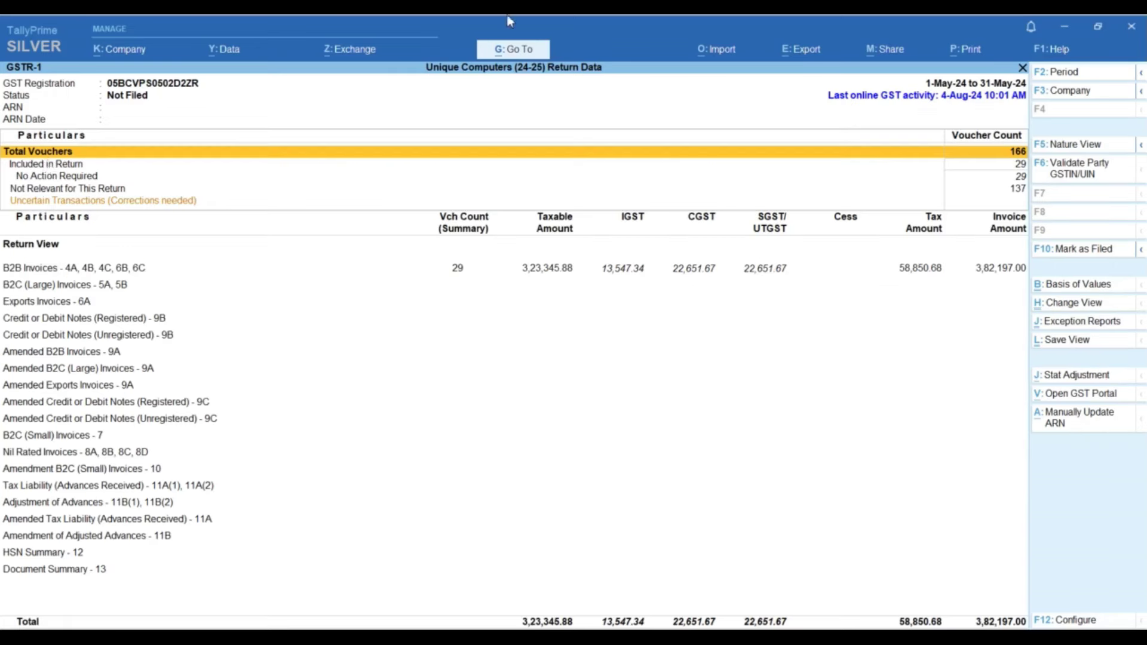
Step: Reopen the tracker via Help > Troubleshooting, then exit GSTR-1 back to GST Reports
left_click(1053, 50)
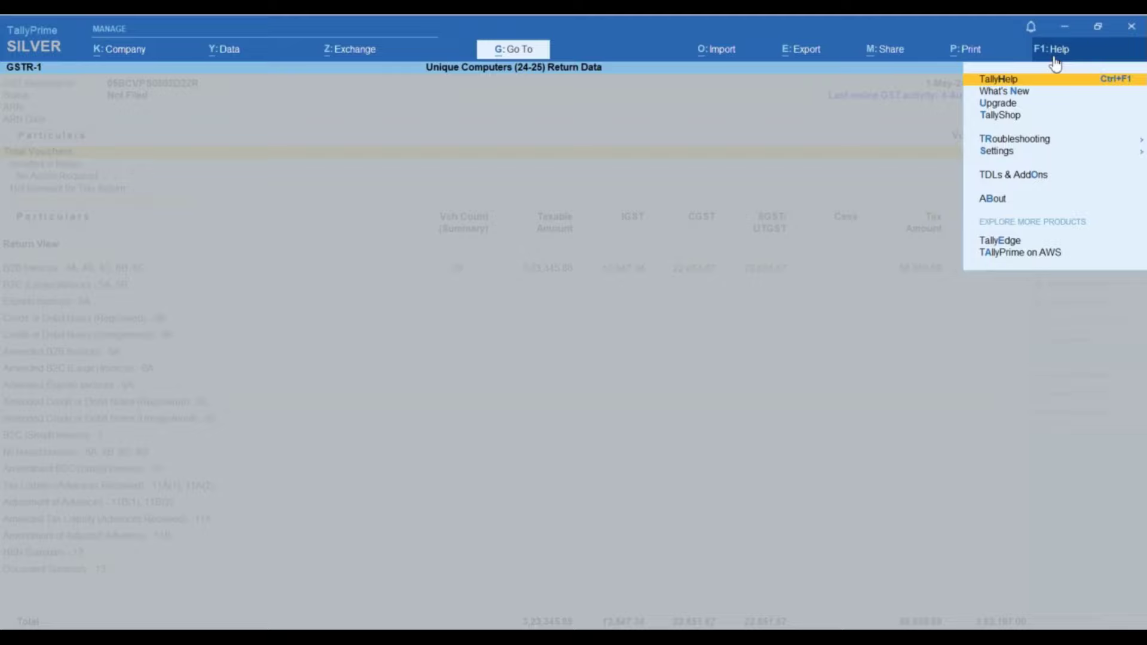
key("Down")
key("Down")
key("Down")
key("Down")
key("Down")
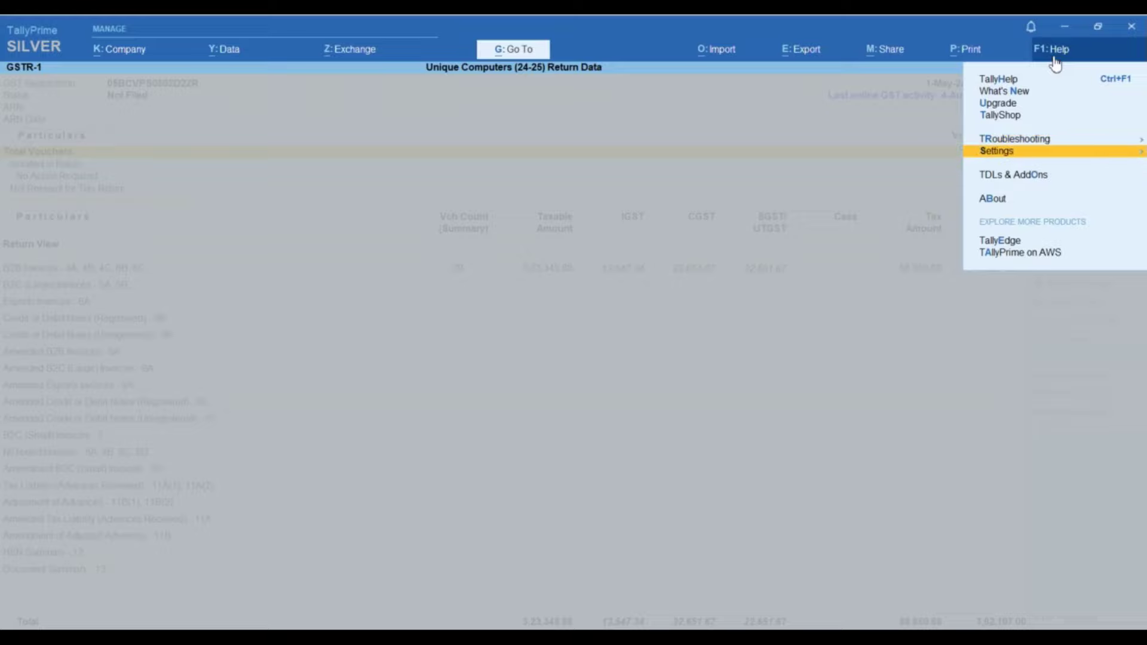
key("Up")
key("Return")
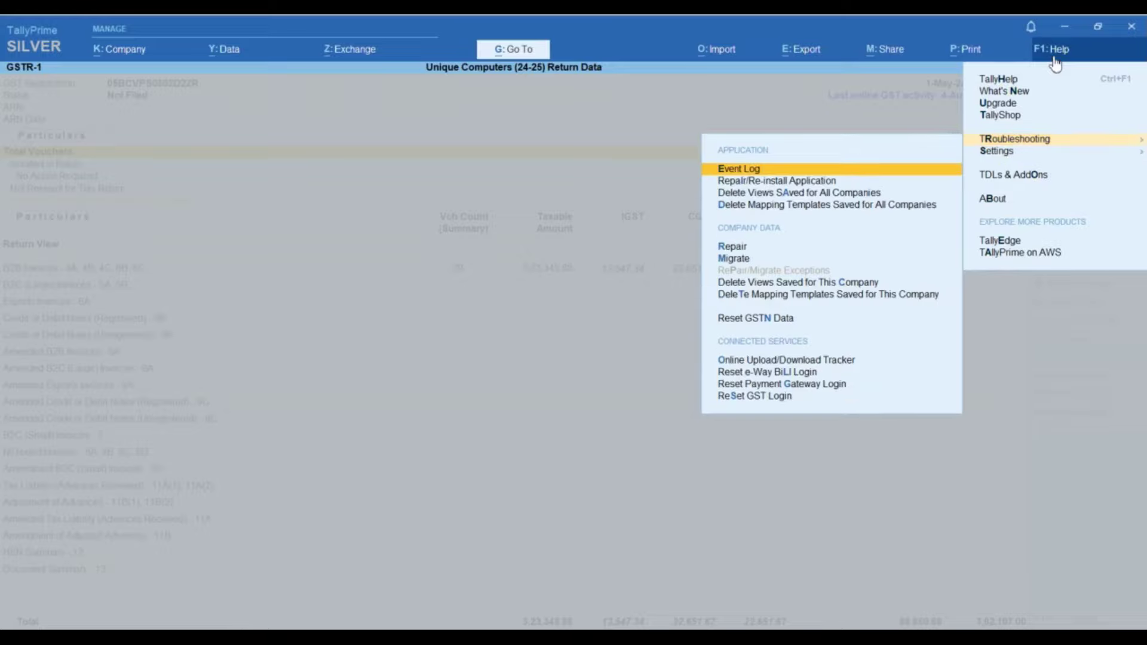
key("Down")
key("Down")
key("Down")
key("Down")
key("Down")
key("Down")
key("Down")
key("Down")
key("Down")
key("Down")
key("Up")
key("Return")
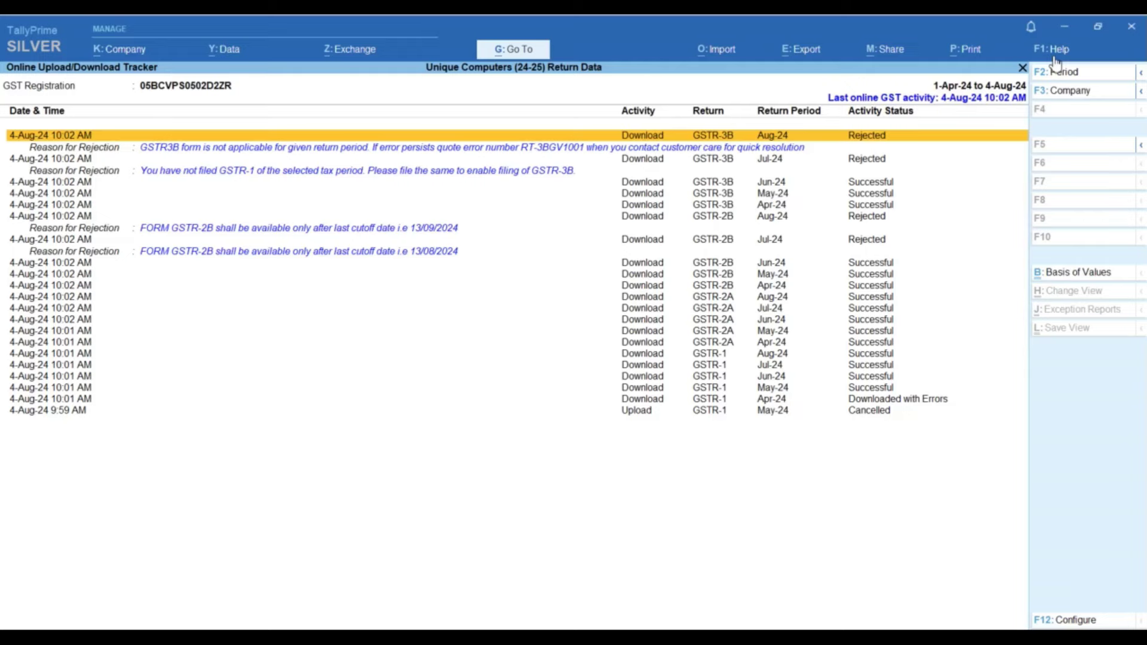
key("Escape")
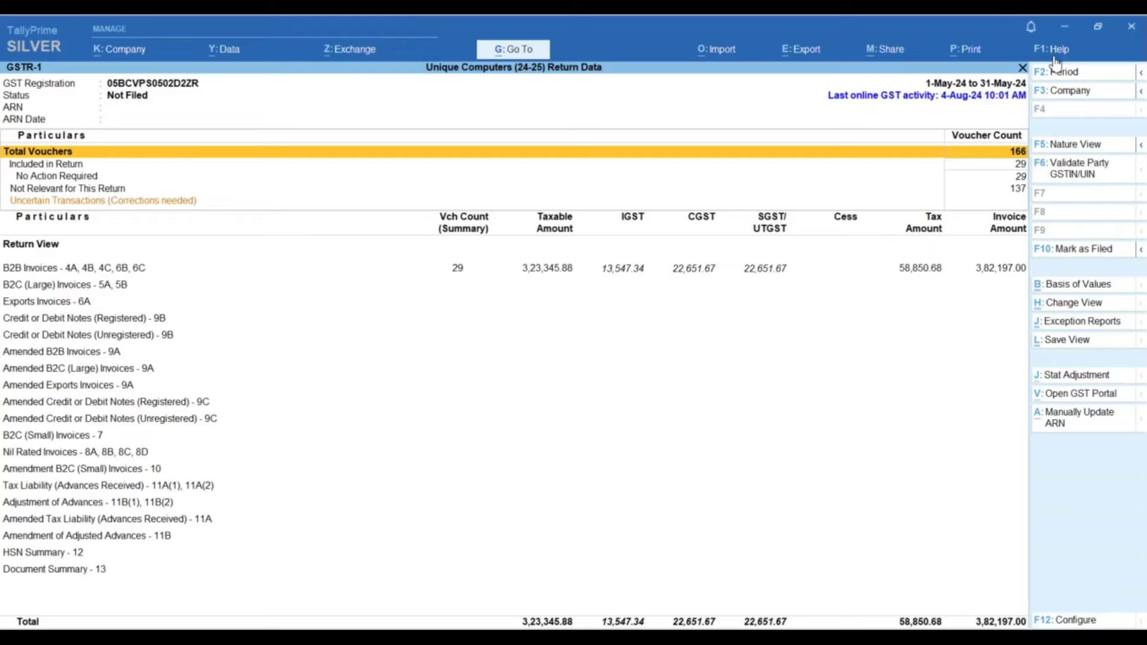
key("Escape")
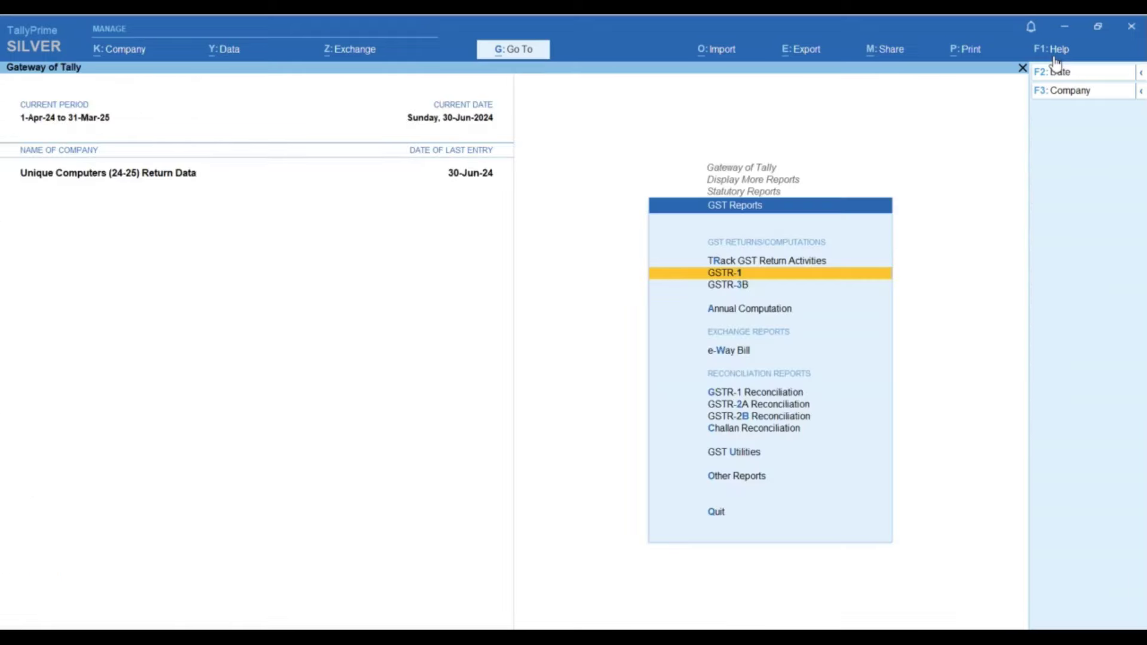
Step: Open the May-24 GSTR-2B Reconciliation report and select its 5 Uncertain Transactions
key("Down")
key("Down")
key("Down")
key("Down")
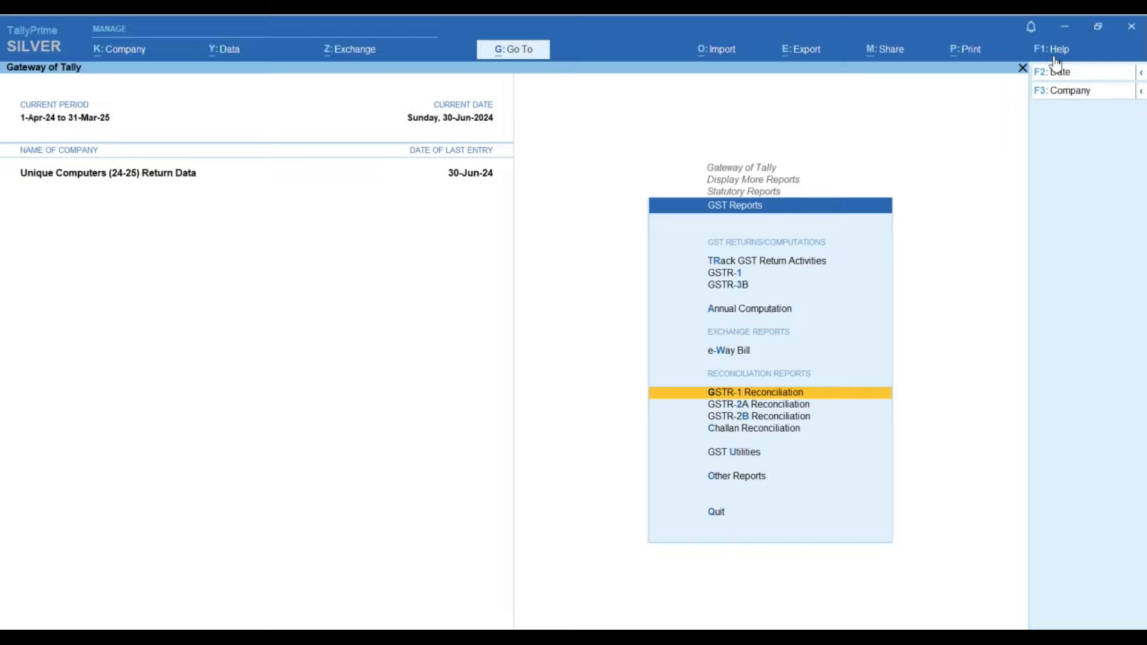
key("Down")
key("Down")
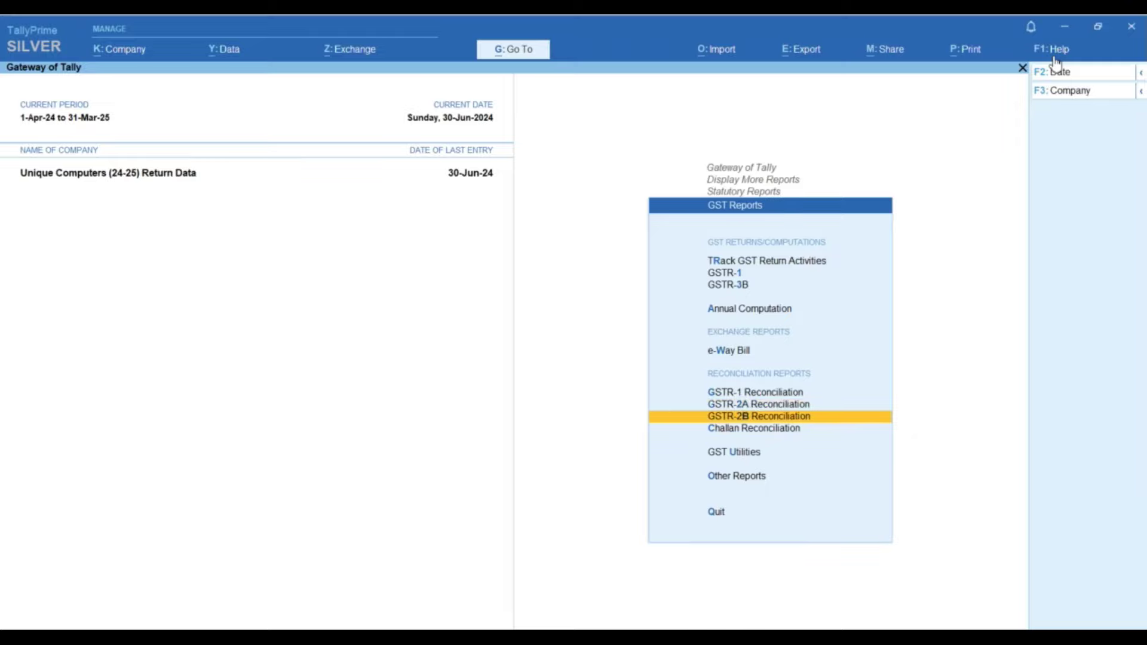
key("Down")
key("Up")
key("Return")
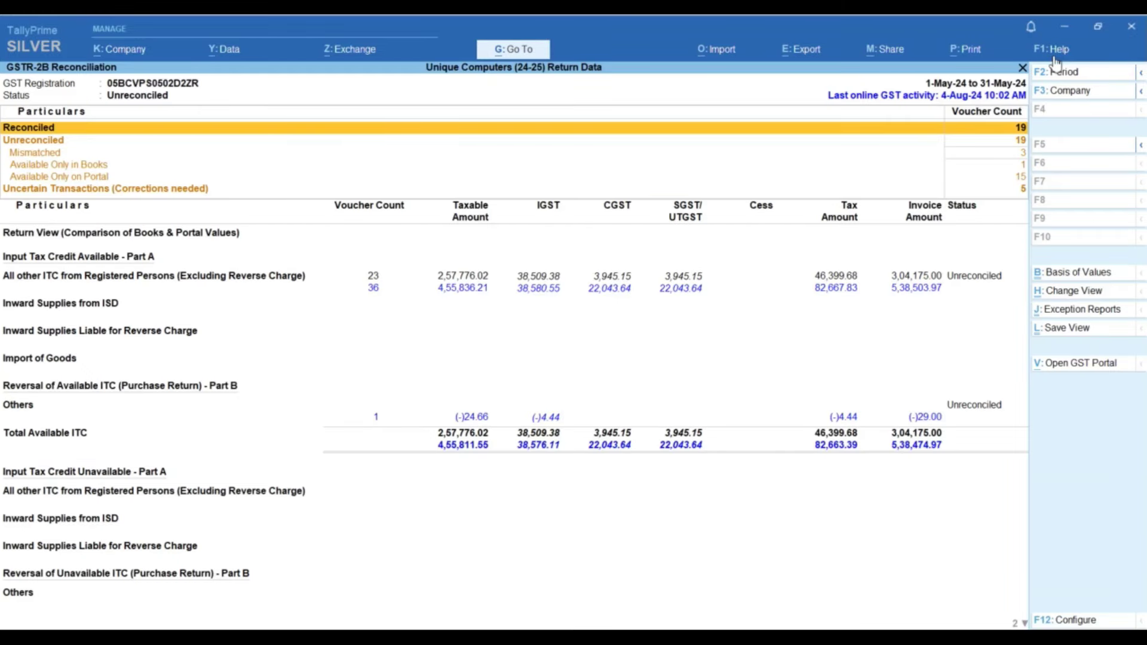
key("Down")
key("Down")
key("Down")
key("Down")
key("Down")
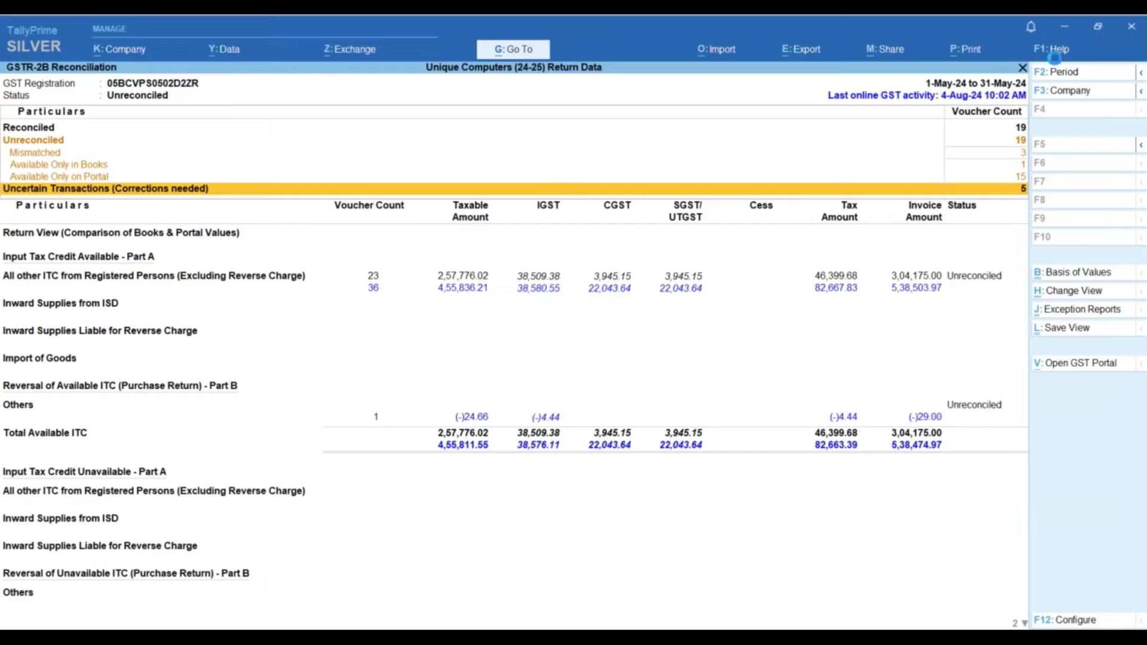
Step: List the invalid-taxability uncertain vouchers and open payment voucher 49 with NESL BANK CHARGE
key("Return")
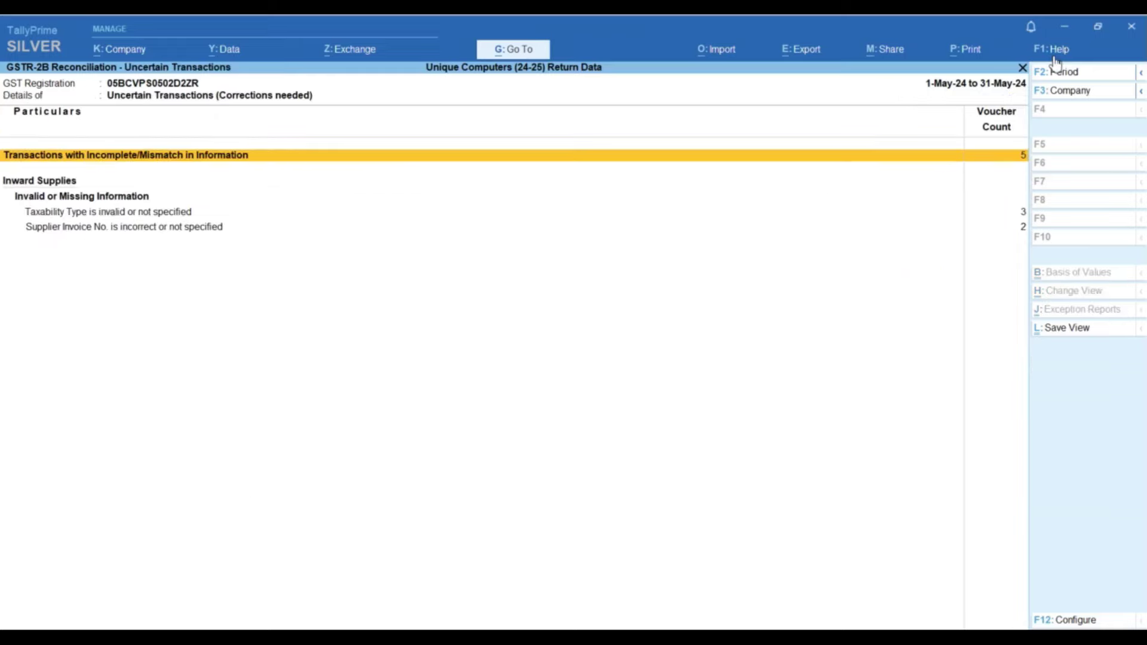
key("Down")
key("Down")
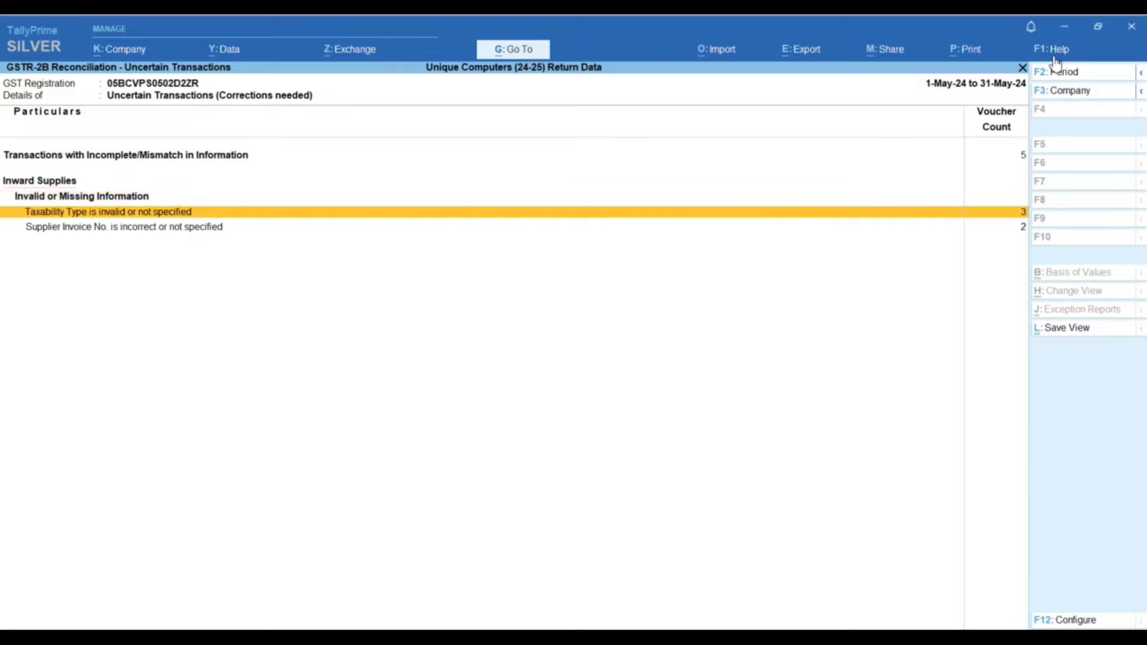
key("Return")
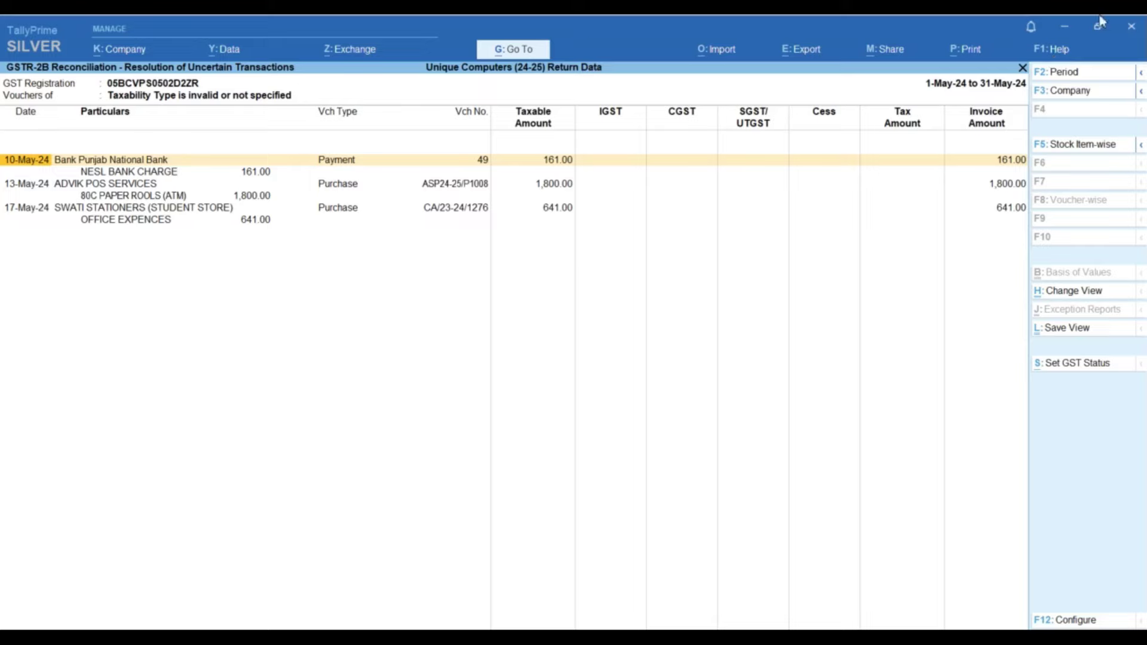
left_click(165, 175)
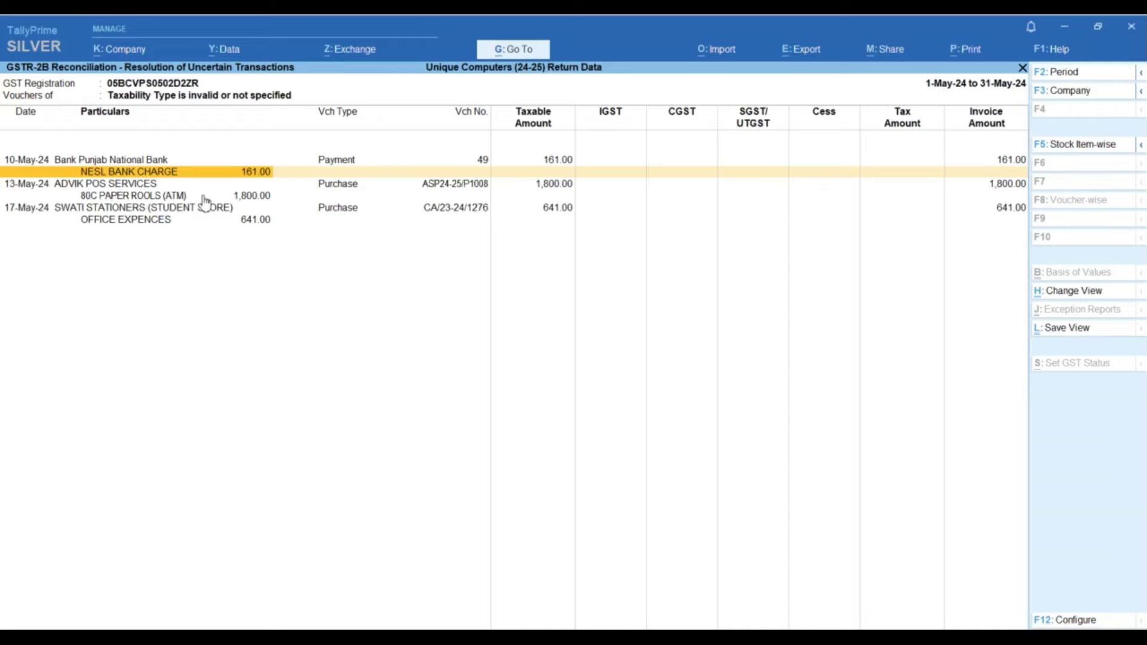
key("Up")
key("Return")
key("Return")
key("Return")
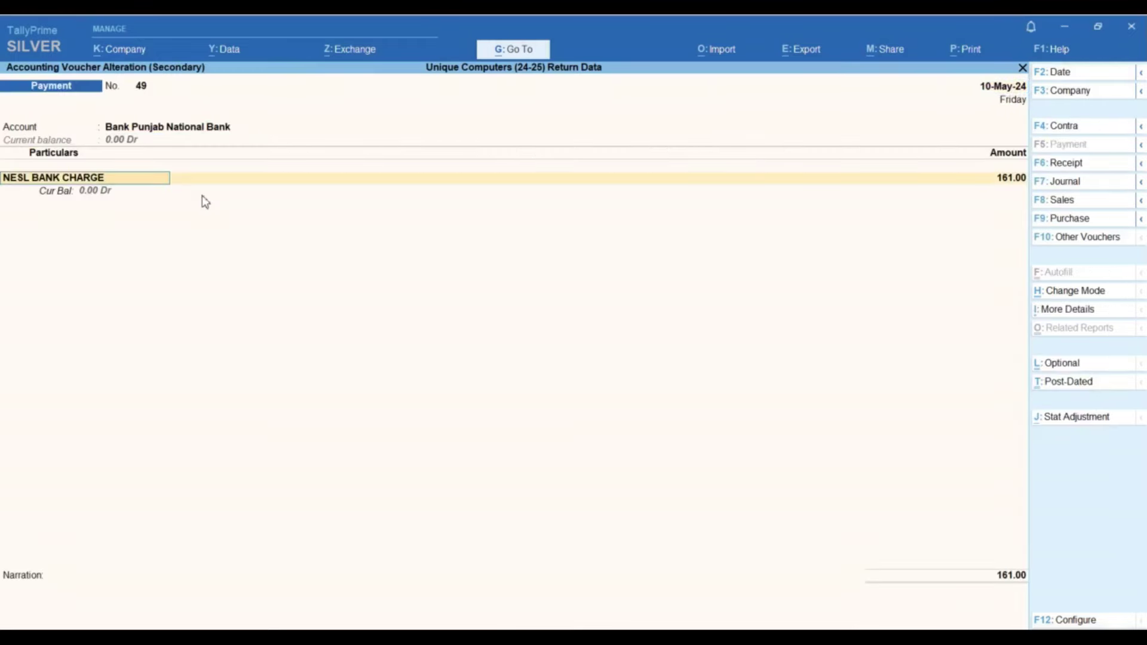
Step: Try setting the NESL BANK CHARGE ledger's GST applicability to 'Not', then abandon the ledger unsaved
key("ctrl+Return")
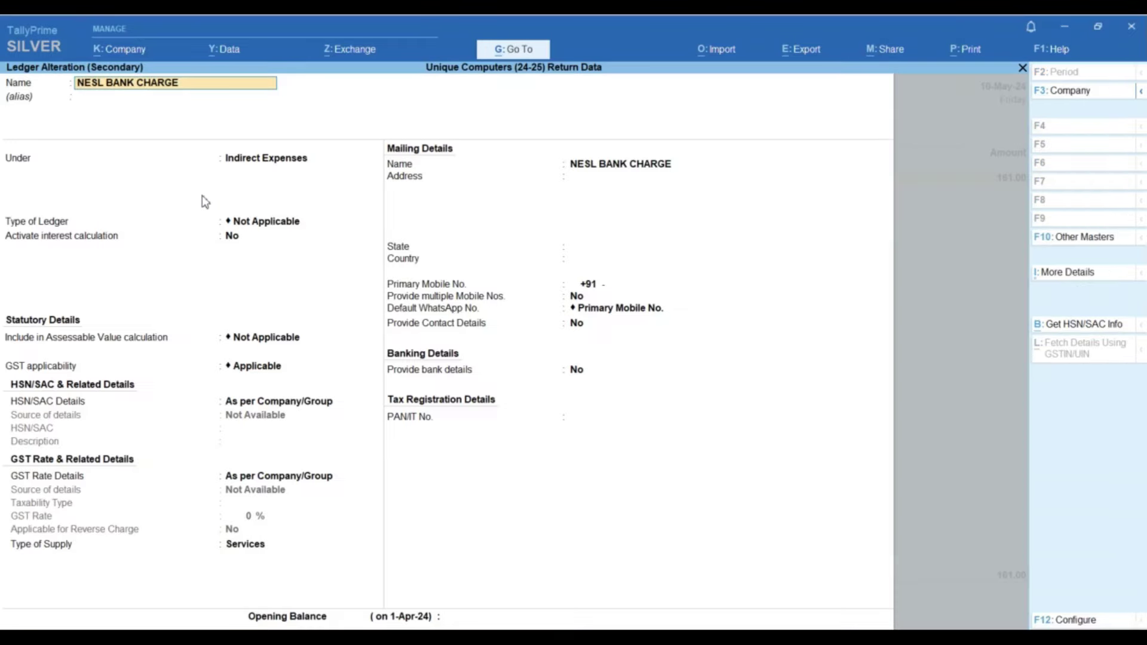
left_click(275, 370)
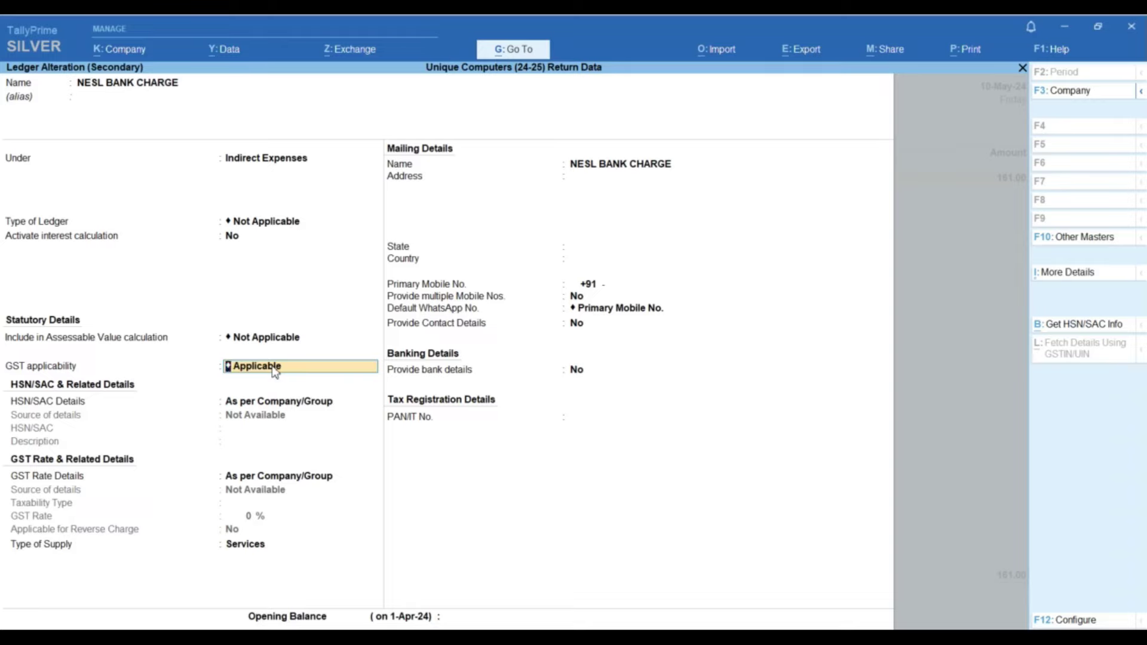
type("No")
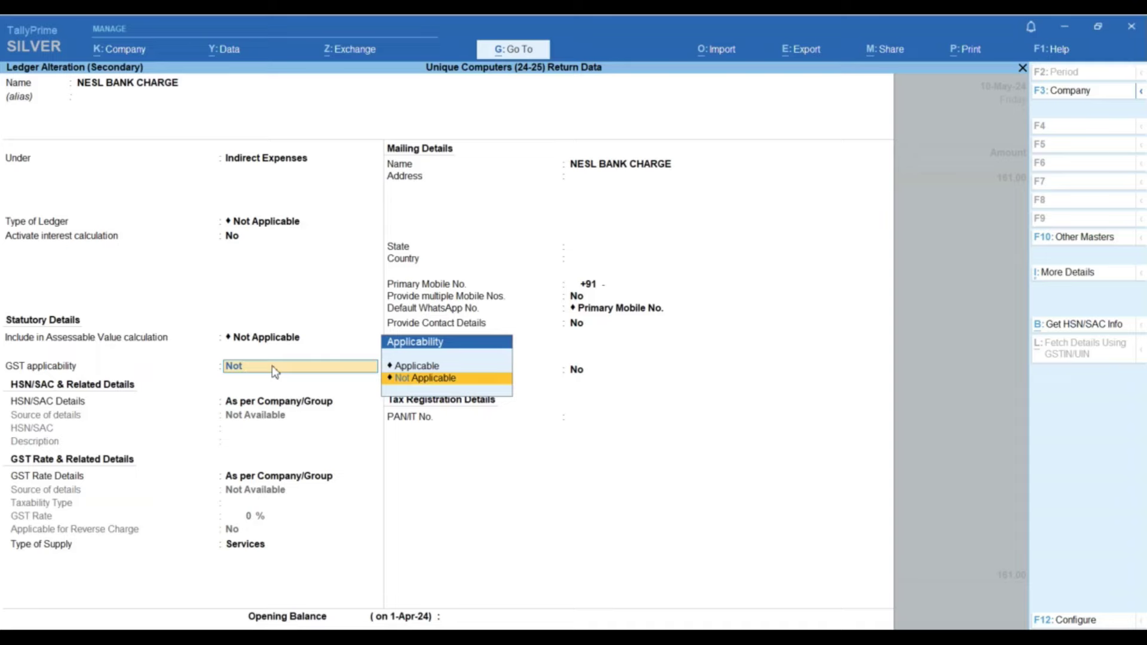
type("t")
key("Escape")
key("Escape")
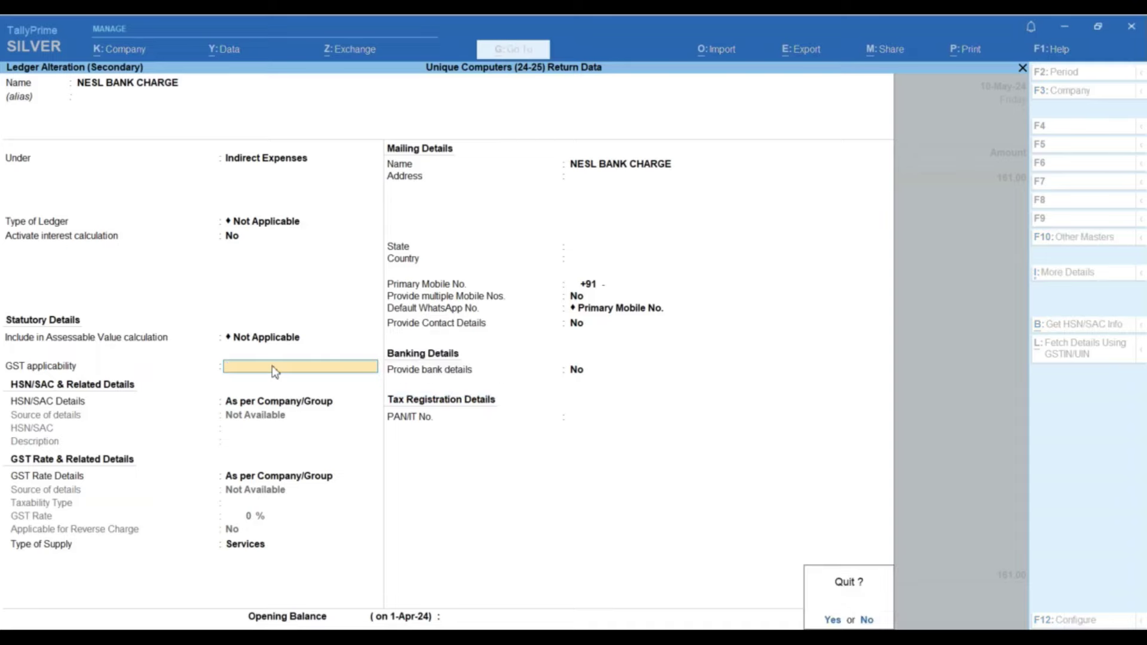
key("y")
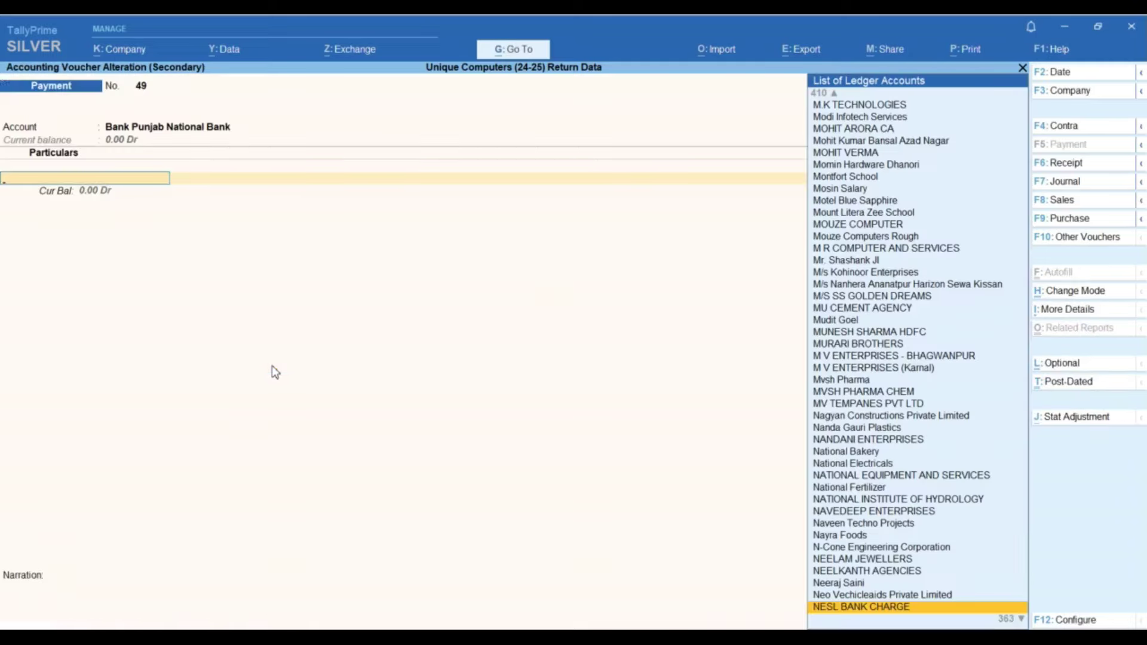
key("Escape")
Step: Quit the payment voucher and open the ADVIK POS SERVICES purchase for alteration
key("y")
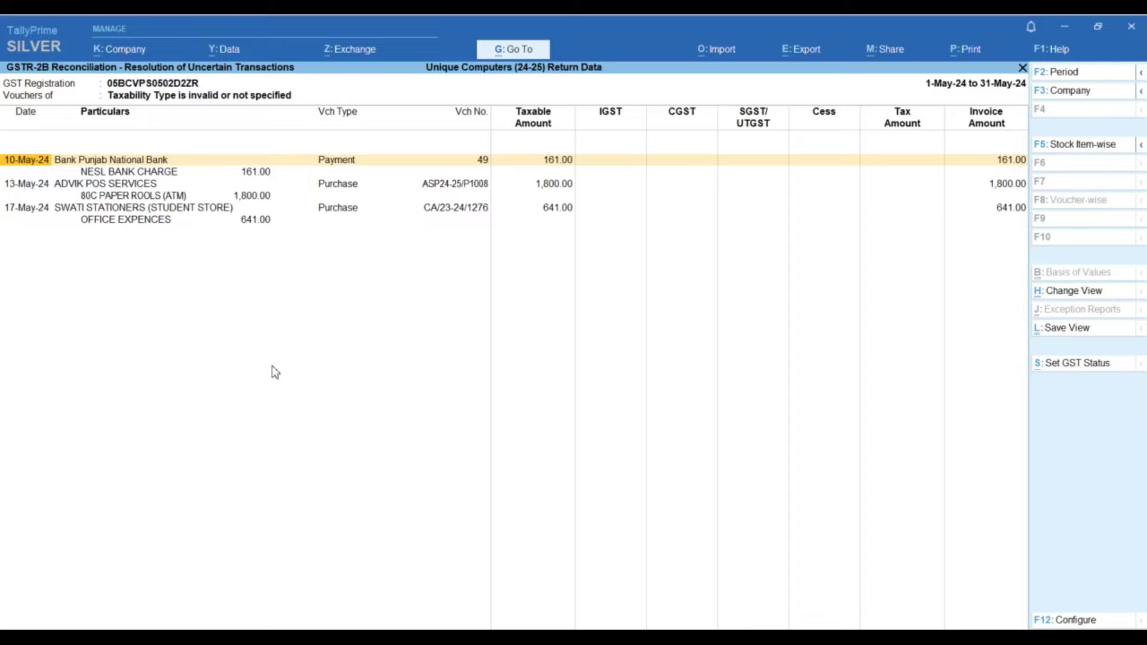
key("Down")
key("Down")
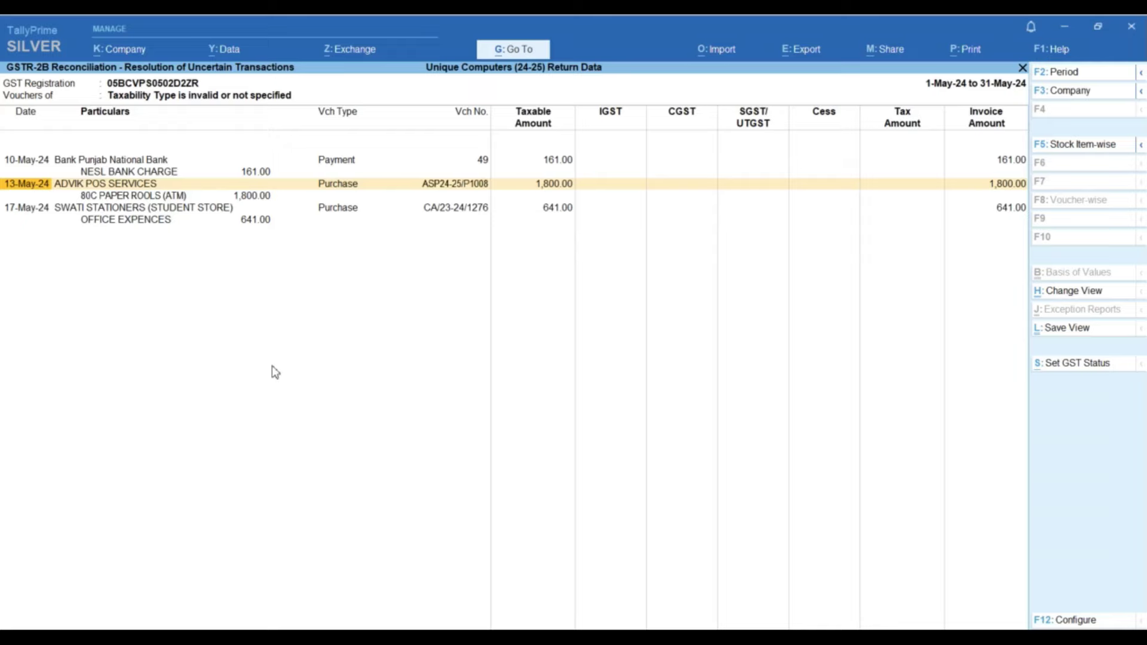
key("ctrl")
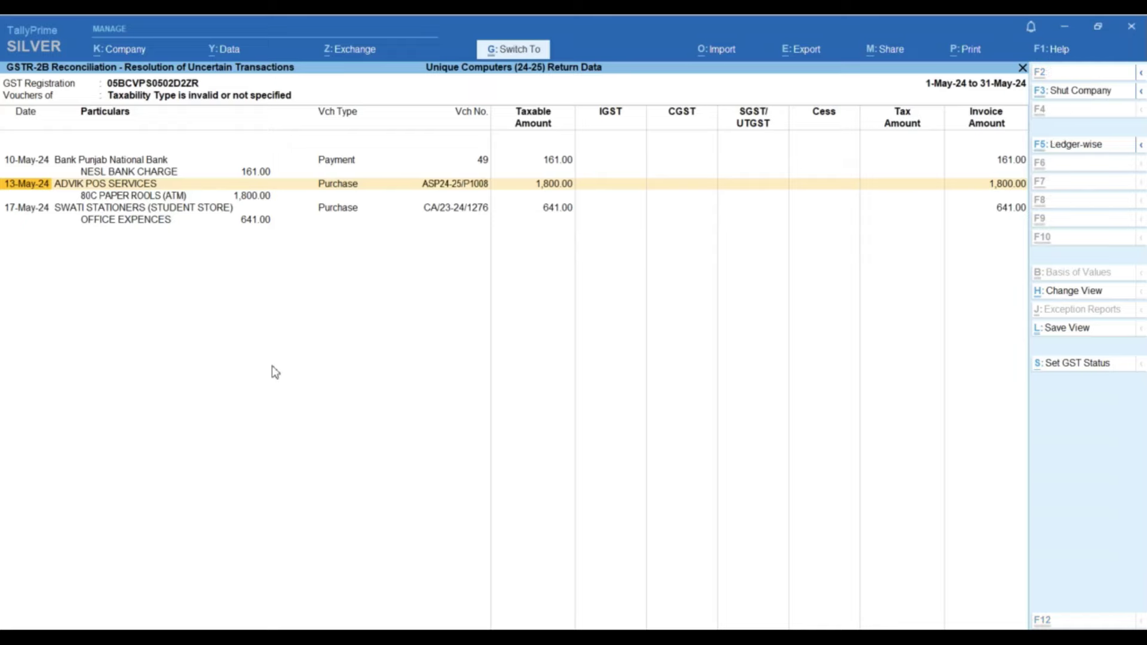
key("Return")
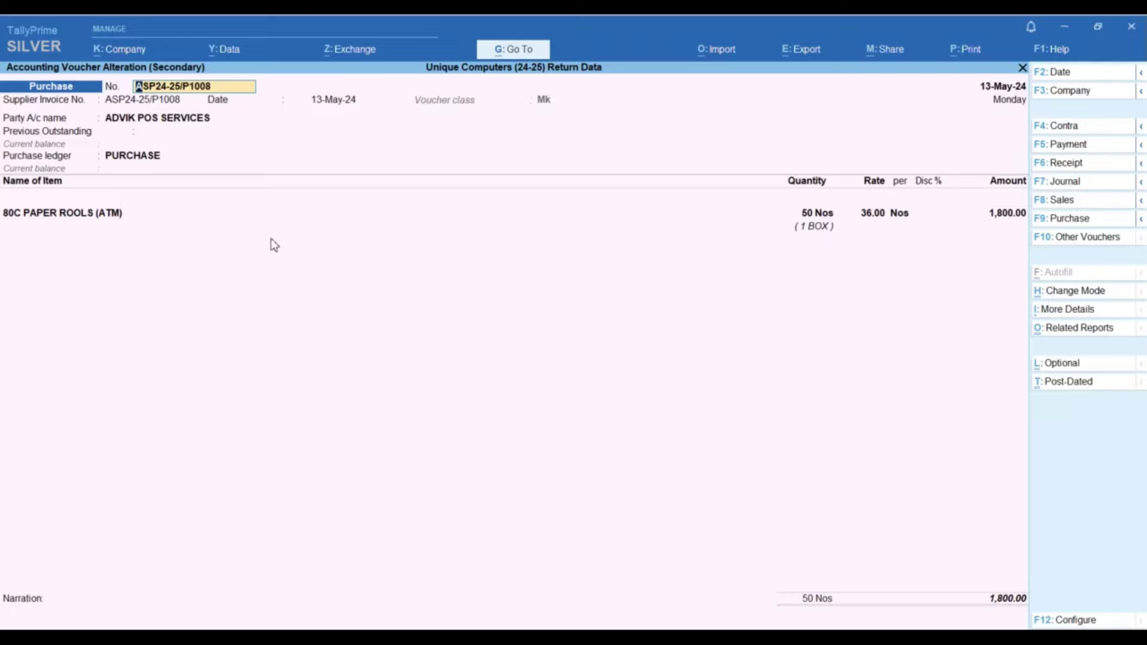
Step: Try adding a CGST, then IGST, tax line after the 80C PAPER ROOLS (ATM) item, then discard changes
left_click(1016, 305)
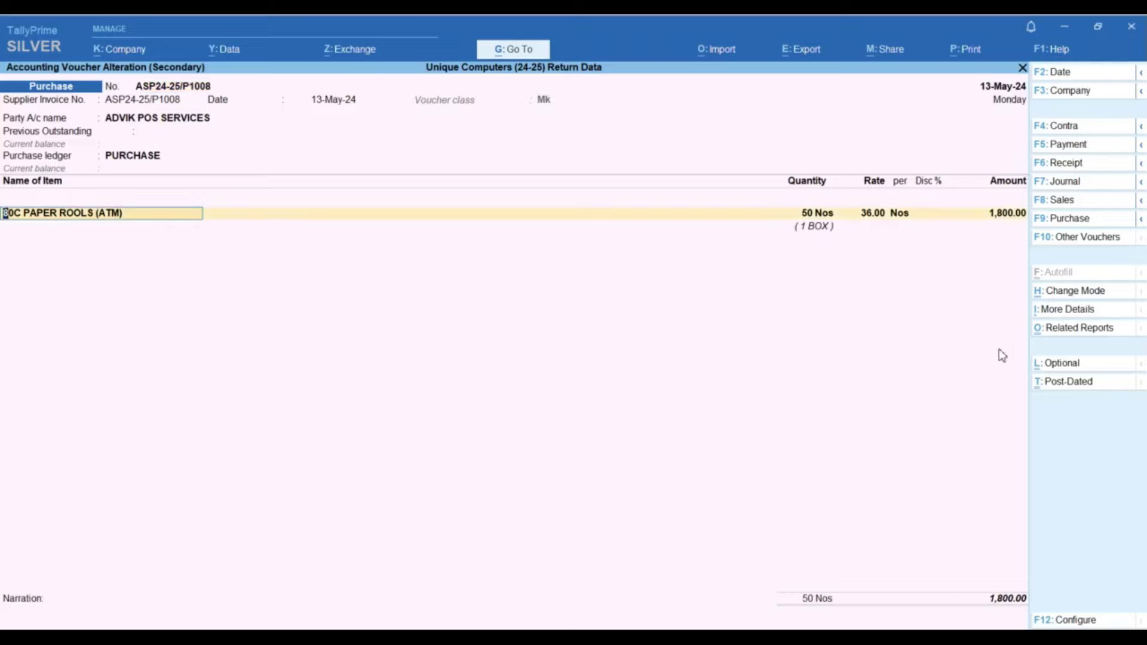
key("Return")
key("Return")
key("Return")
key("Return")
key("Return")
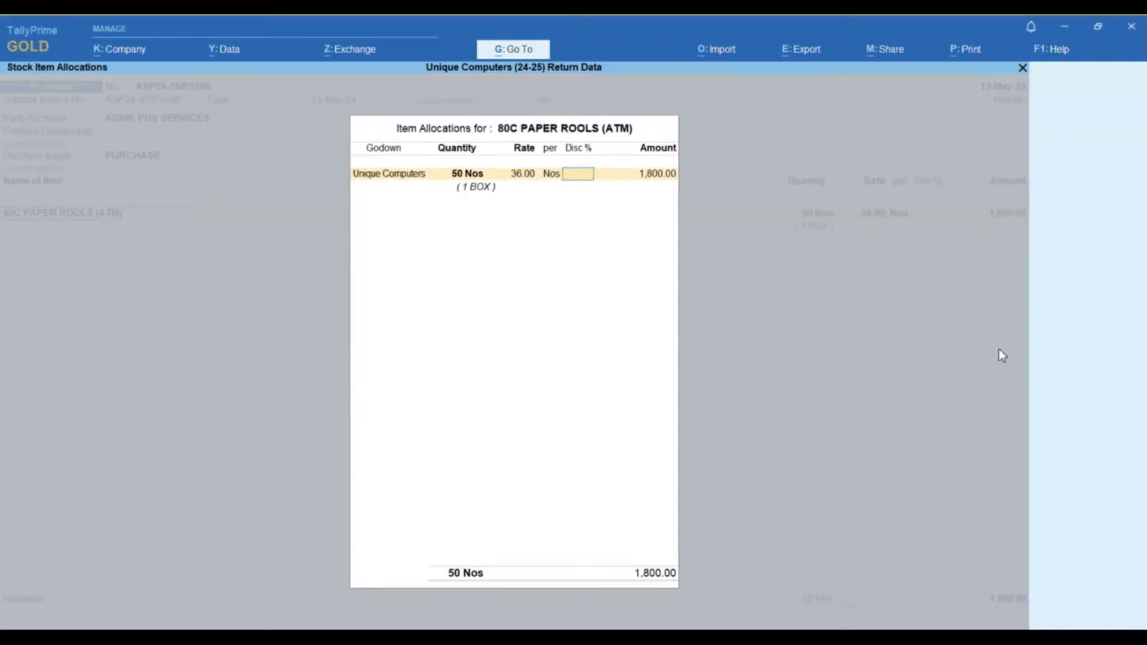
key("Return")
key("Return")
key("Return")
key("Return")
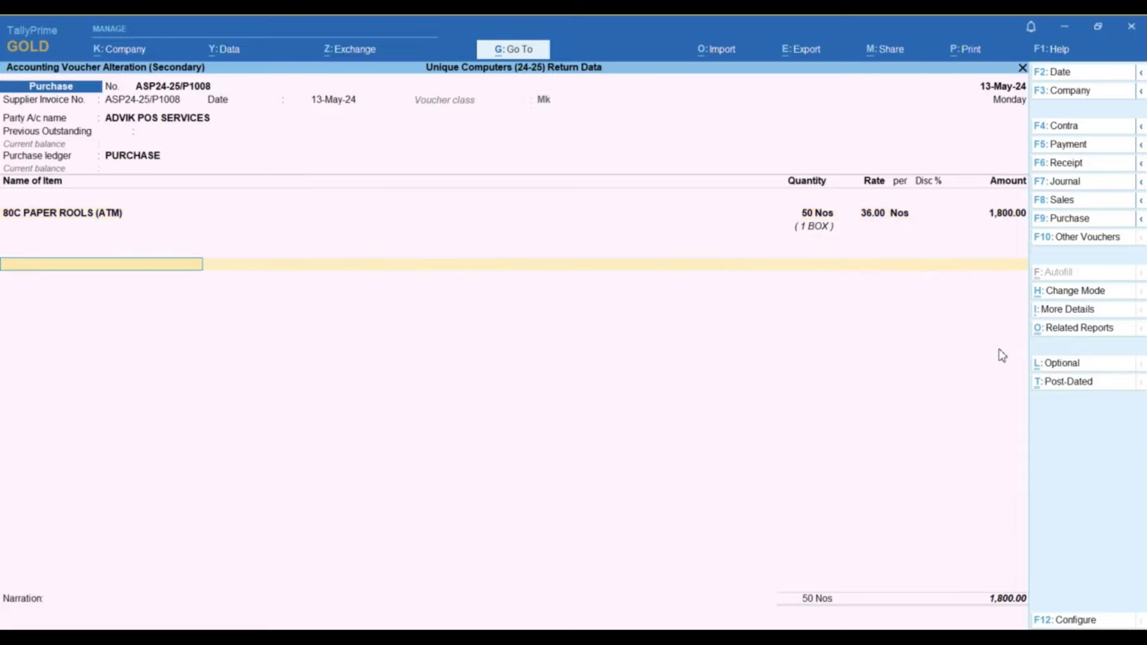
type("cgst")
key("Return")
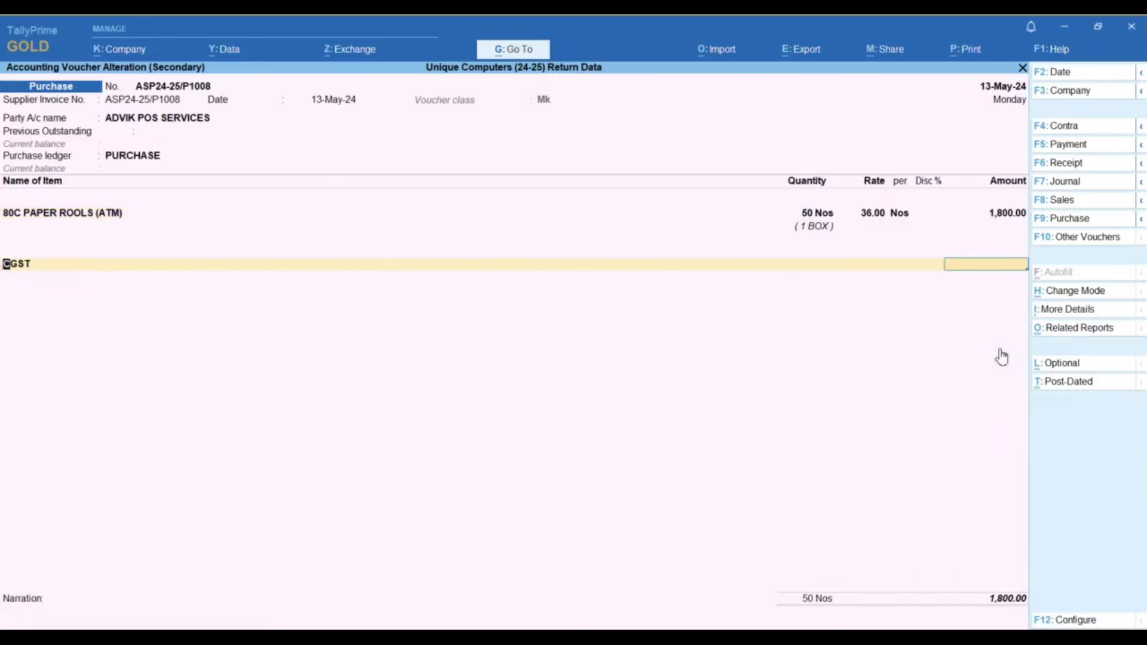
type("igst")
key("Return")
key("Escape")
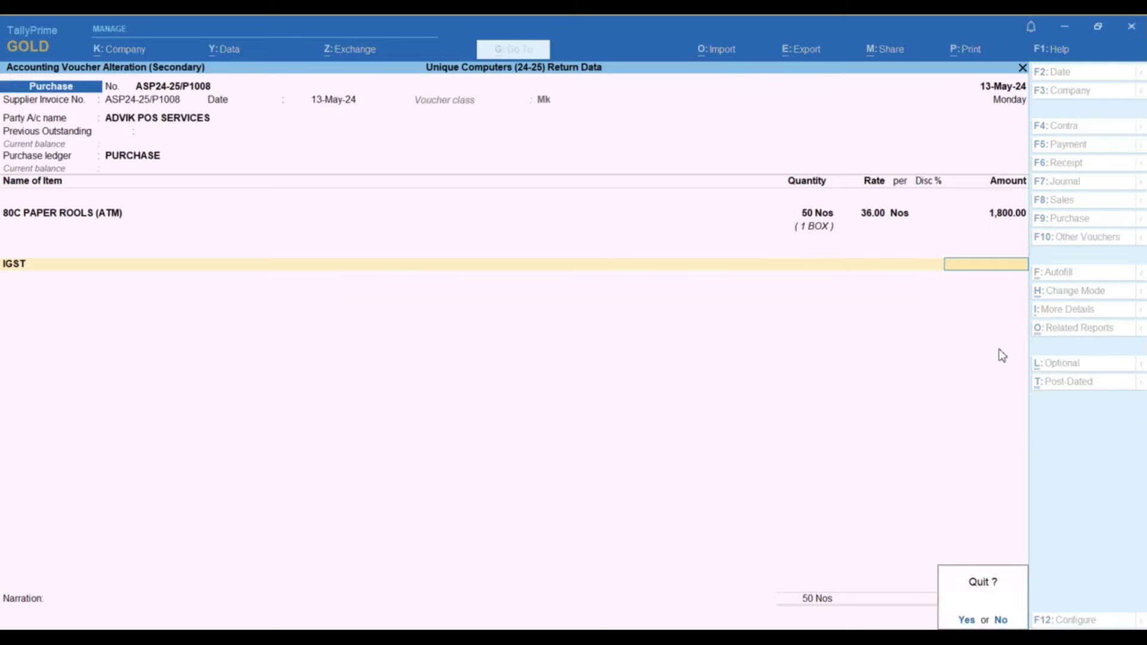
key("y")
Step: Open the SWATI STATIONERS purchase, discard it unsaved, and return to the Supplier Invoice No. group
key("Down")
key("Down")
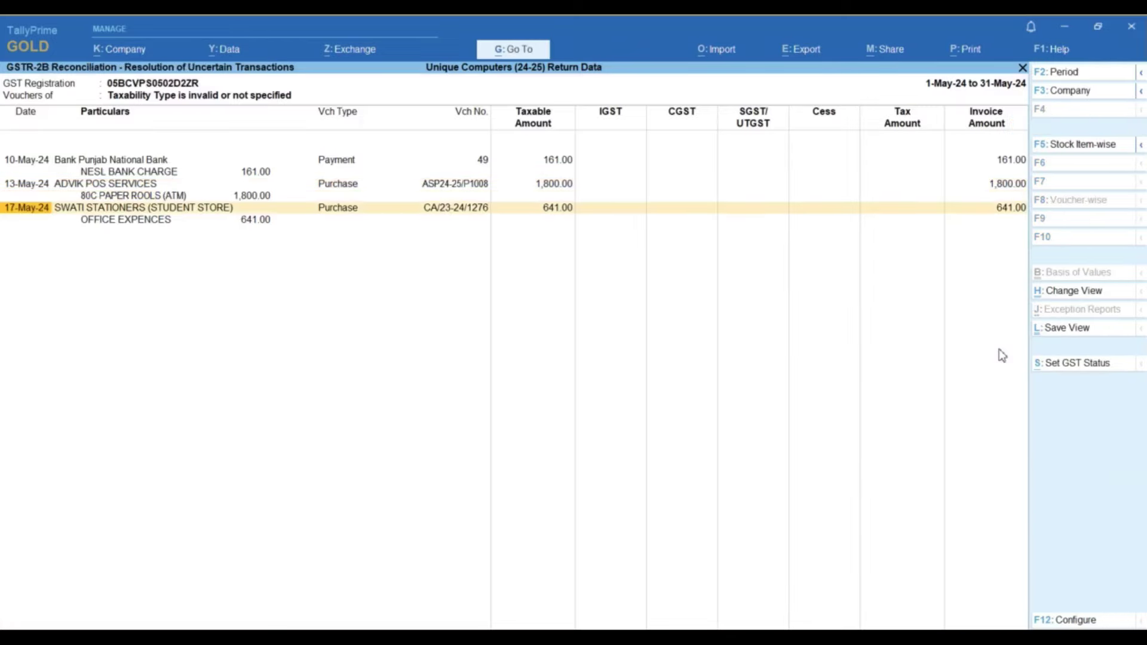
key("ctrl")
key("Return")
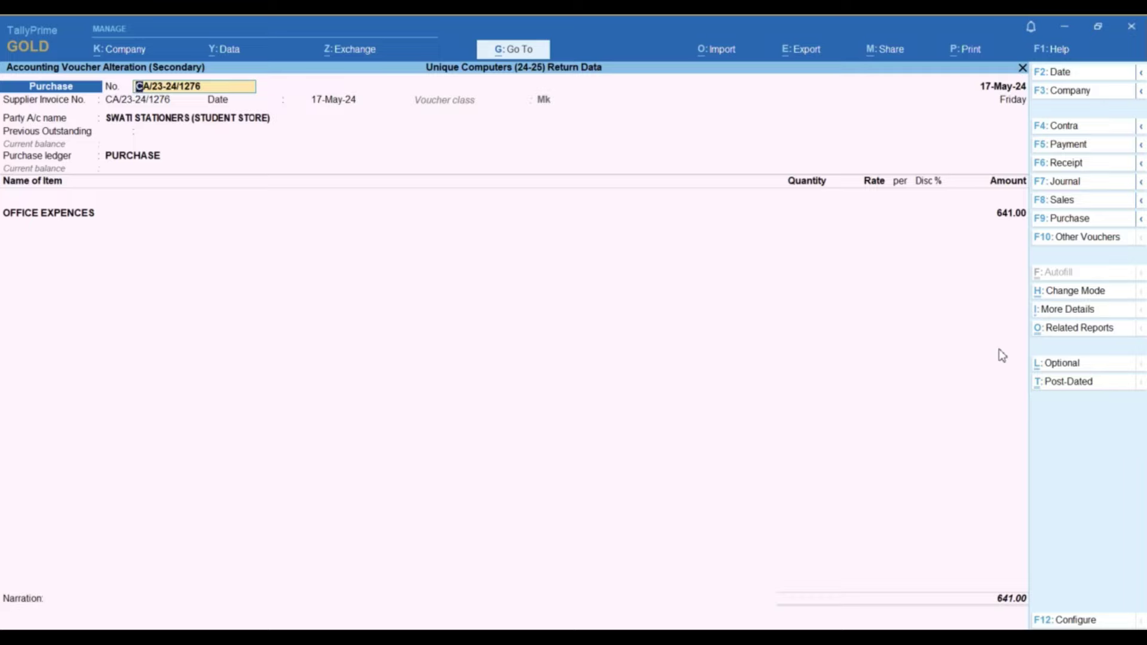
key("BackSpace")
key("Escape")
key("y")
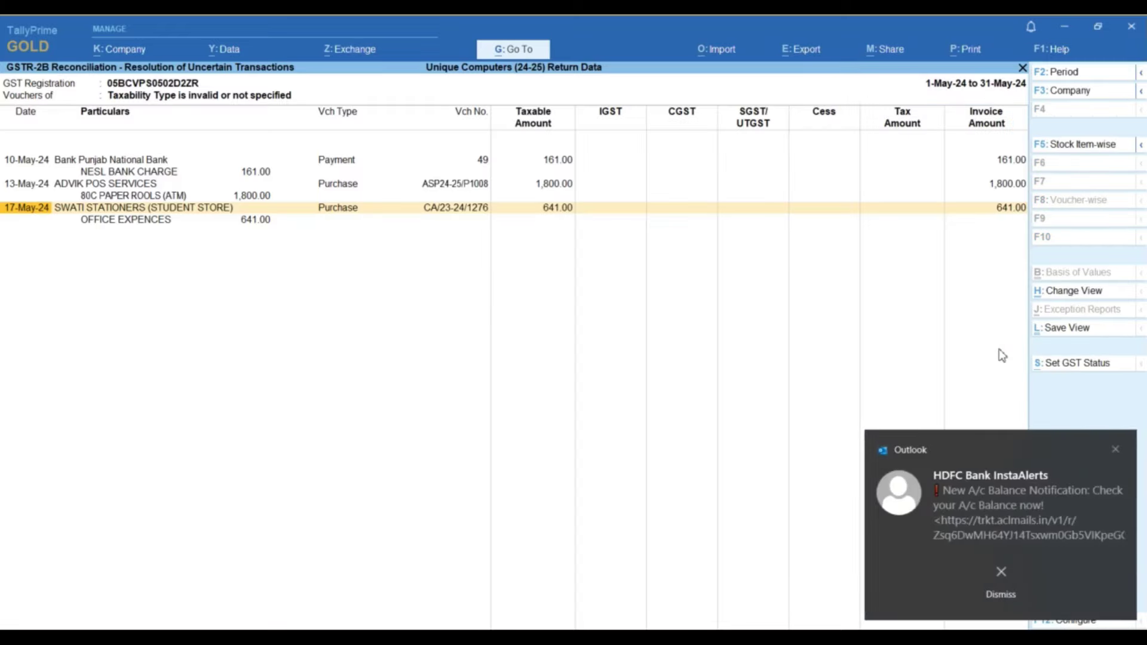
left_click(1116, 452)
key("Escape")
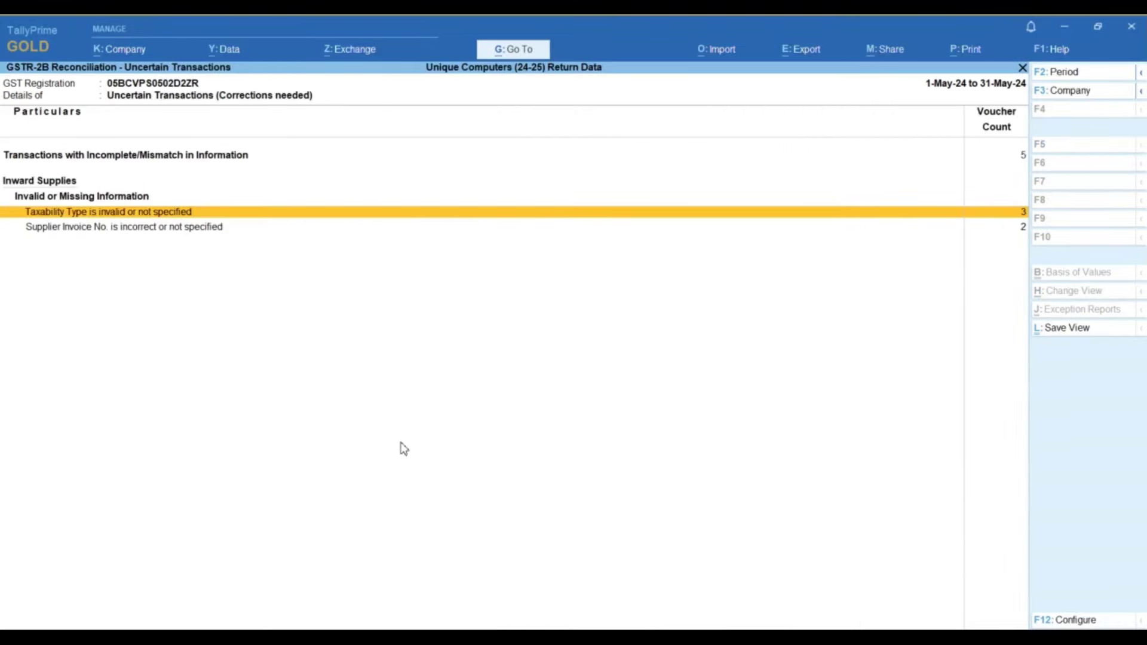
key("Down")
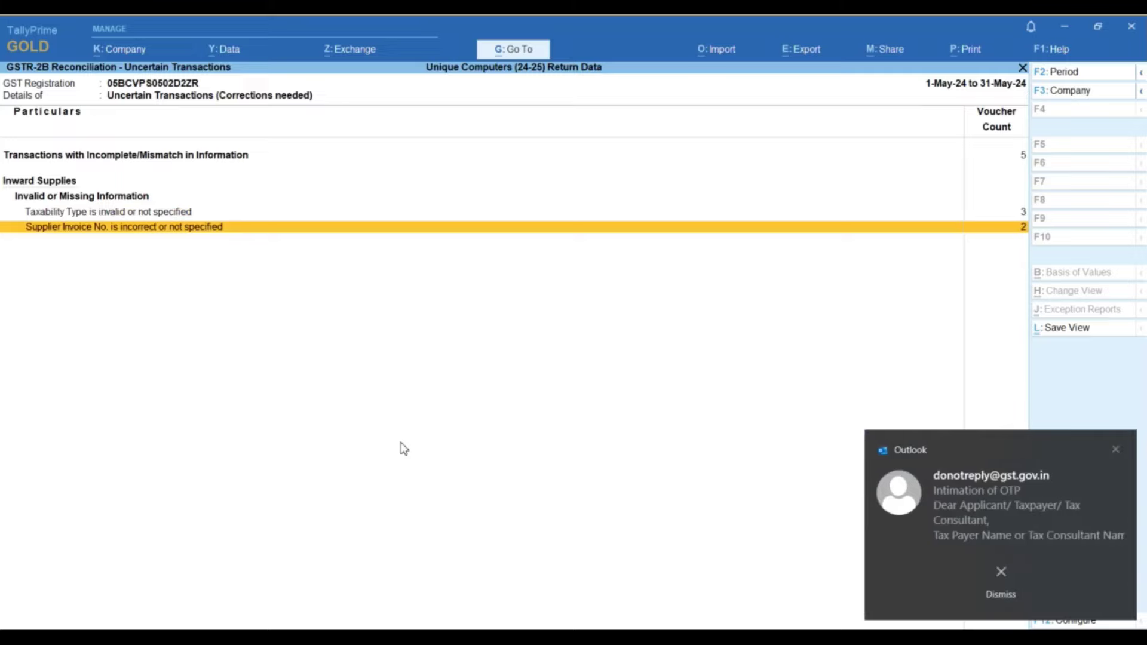
Step: List the vouchers with invoice number problems and open the 19-May-24 Friend Computech purchase
left_click(1116, 448)
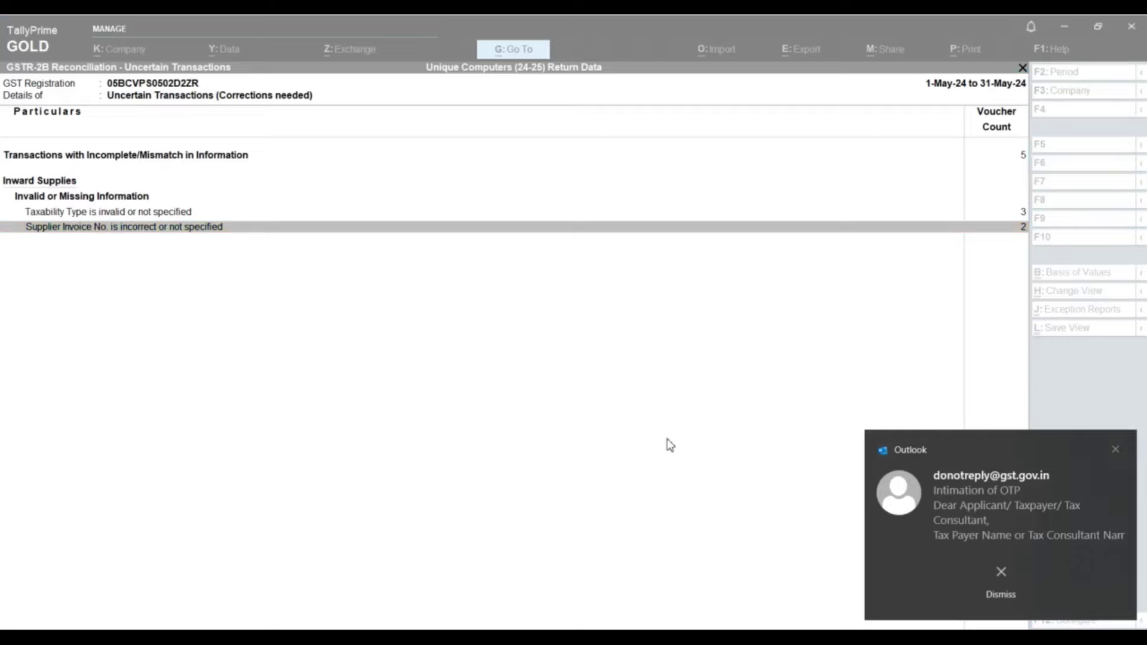
left_click(1115, 450)
left_click(846, 357)
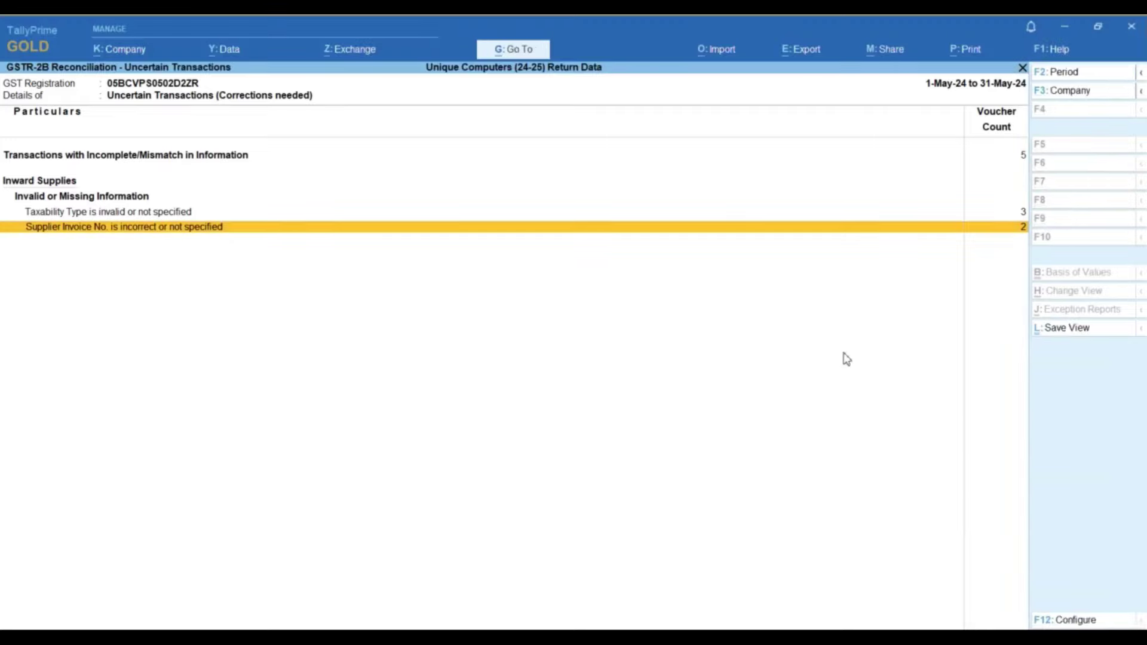
key("ctrl")
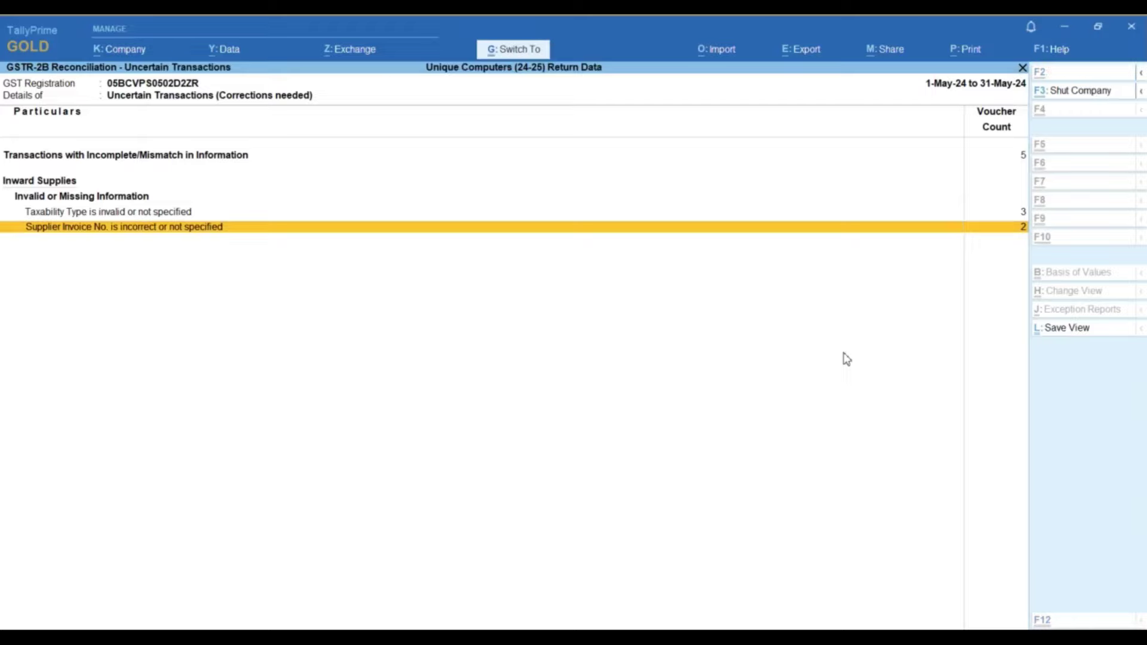
key("Return")
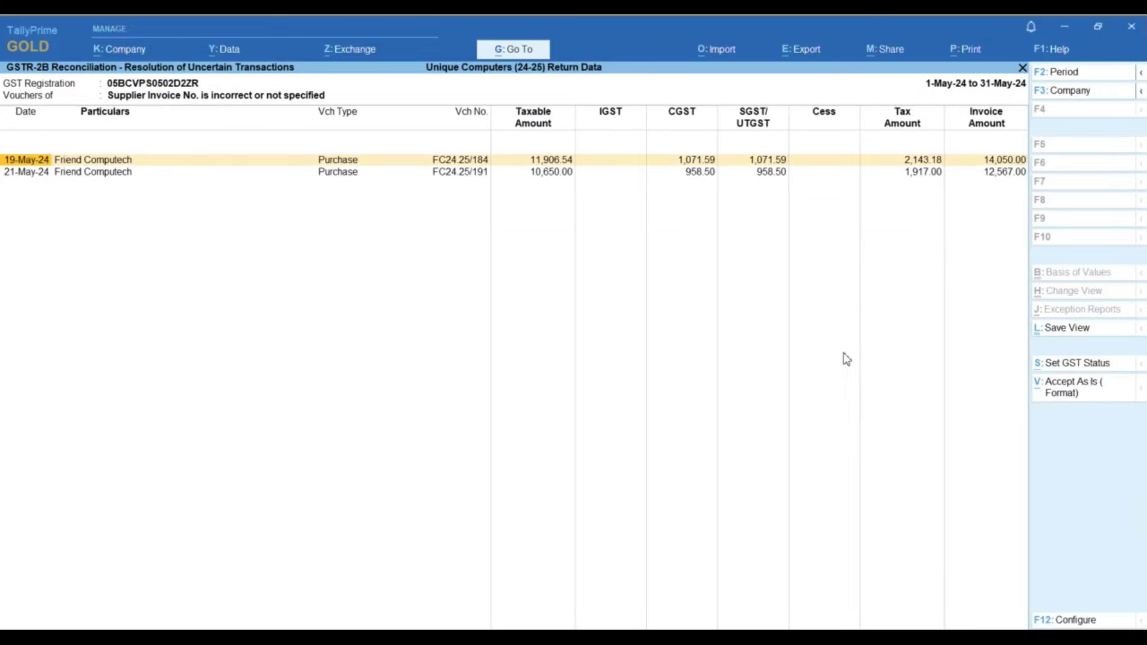
key("ctrl")
key("Return")
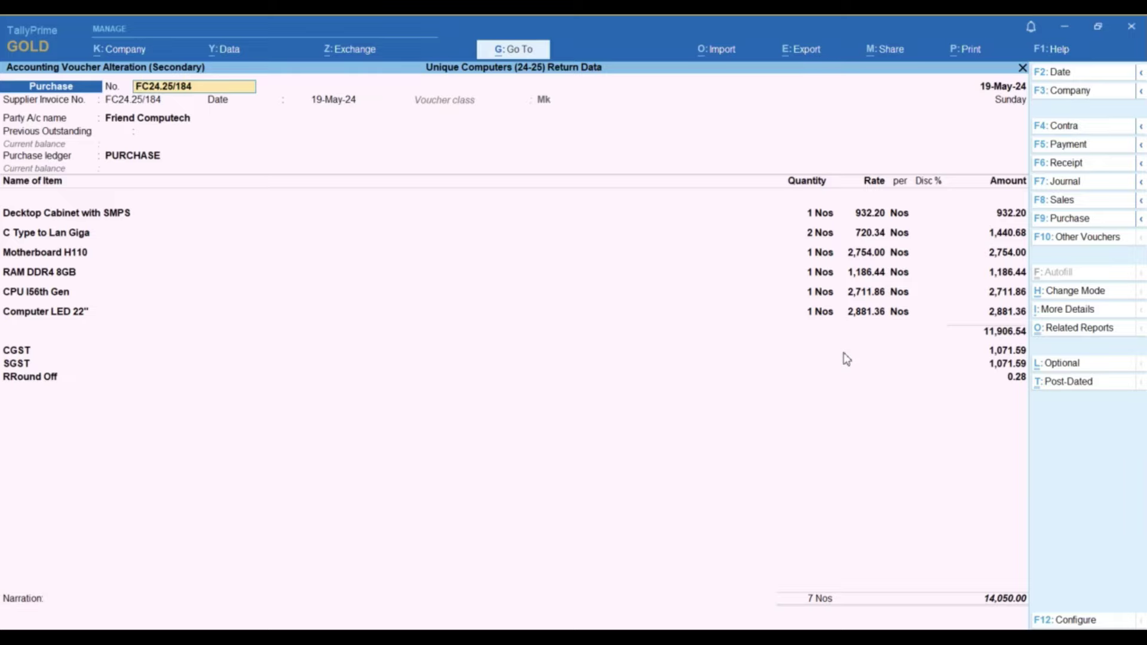
Step: Remove the slash from the supplier invoice number and accept the voucher through to saving
key("Return")
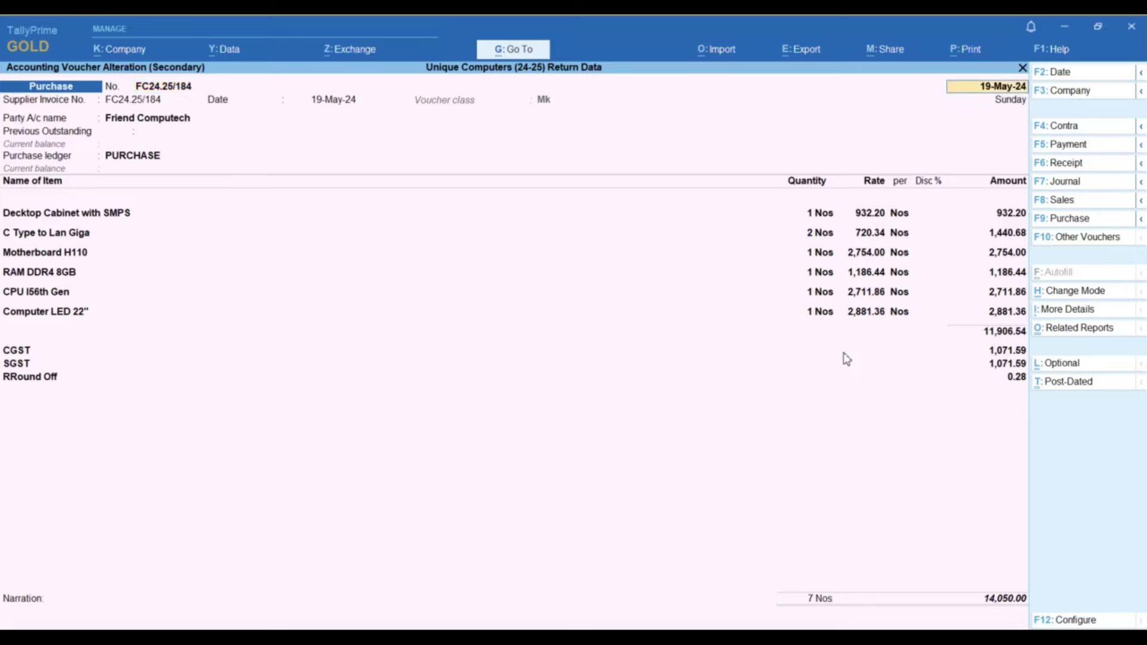
key("Return")
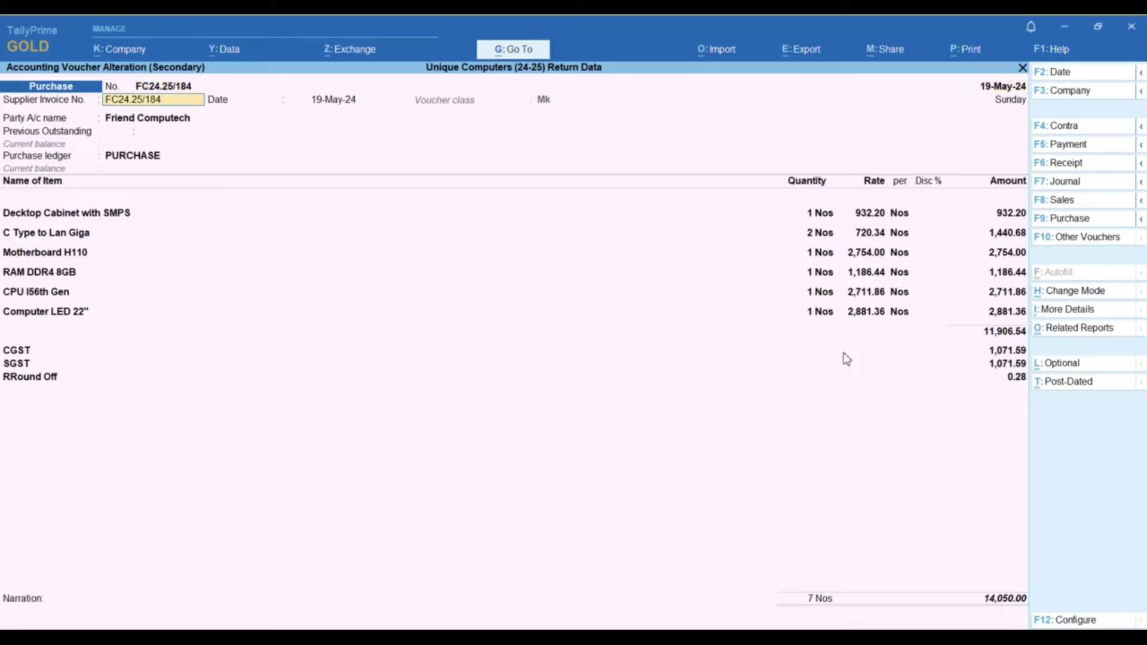
key("BackSpace")
key("Return")
key("Return")
key("Return")
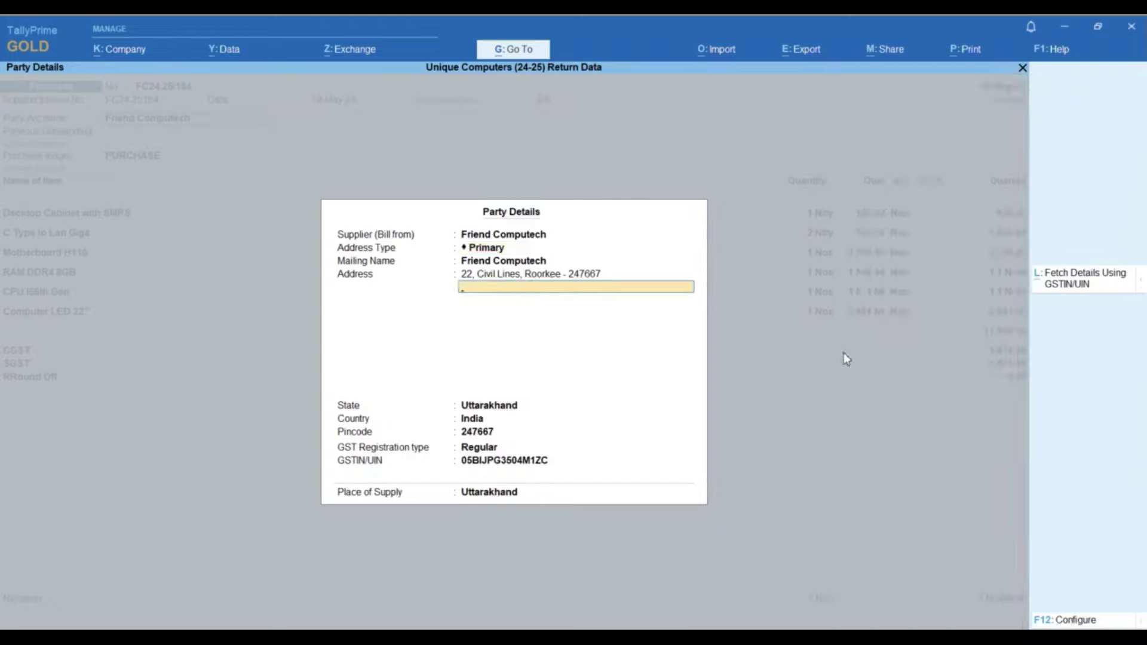
key("ctrl+a")
key("Return")
key("Return")
key("Return")
key("Return")
key("Return")
key("Return")
key("Return")
key("Return")
key("Return")
key("Return")
key("Return")
key("Return")
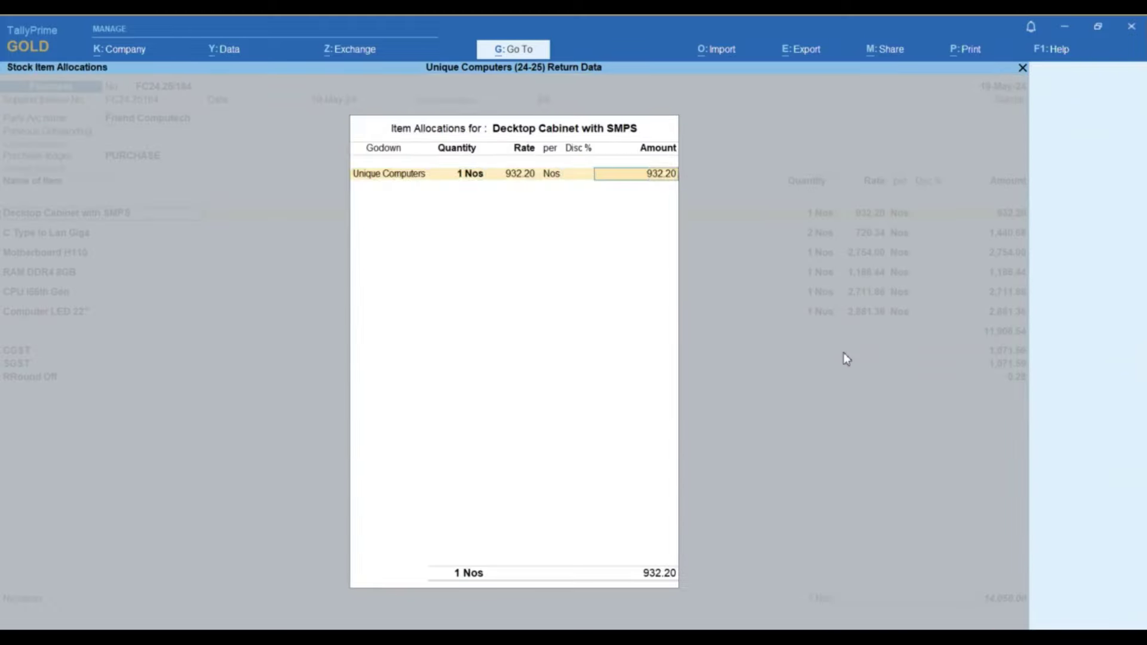
key("Return")
key("Return")
key("Return")
key("Return")
key("Return")
key("Return")
key("Return")
key("Return")
key("Return")
key("Return")
key("Return")
key("Return")
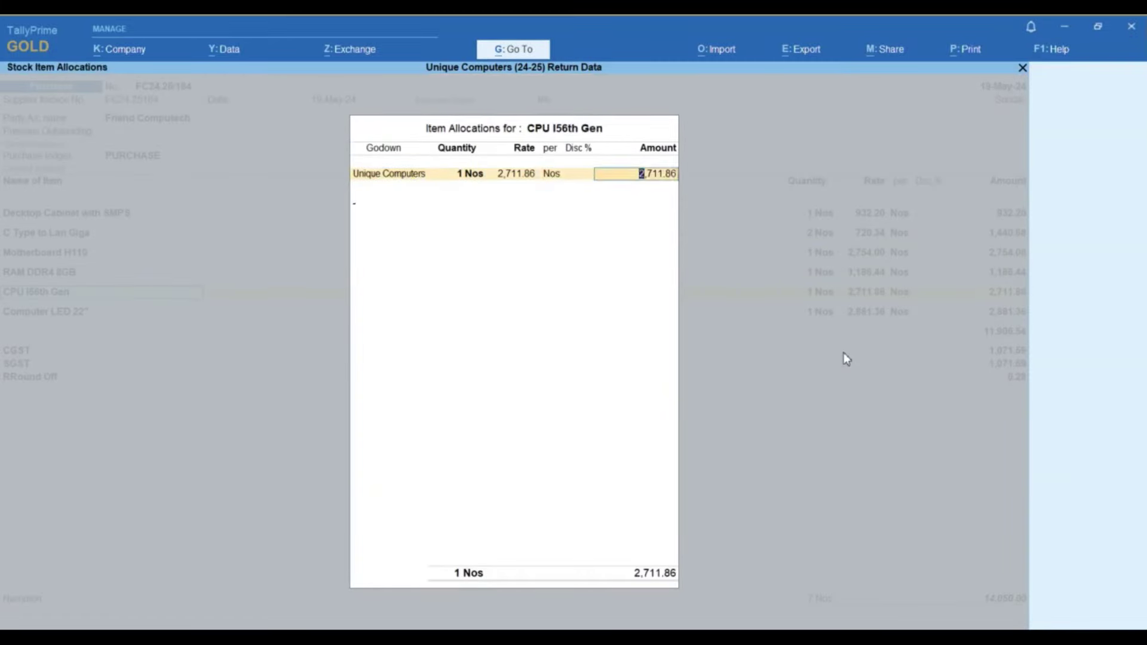
key("Return")
key("Return")
key("Return")
key("Return")
key("Return")
key("Return")
key("Return")
key("Return")
key("Return")
key("Return")
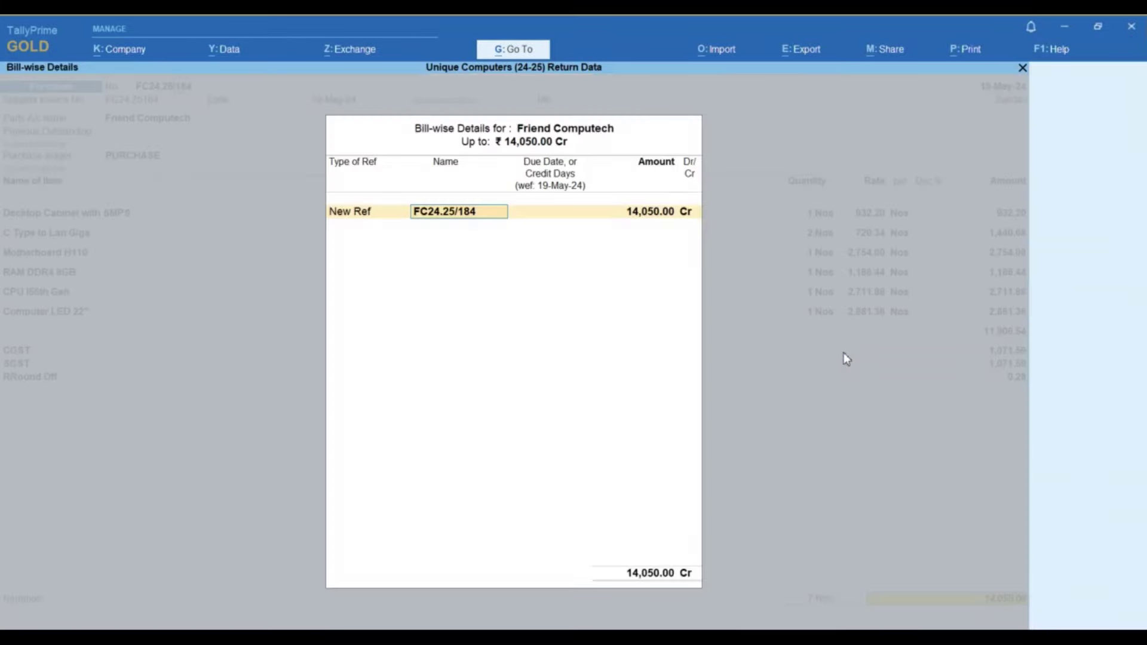
key("Return")
key("Return")
key("Return")
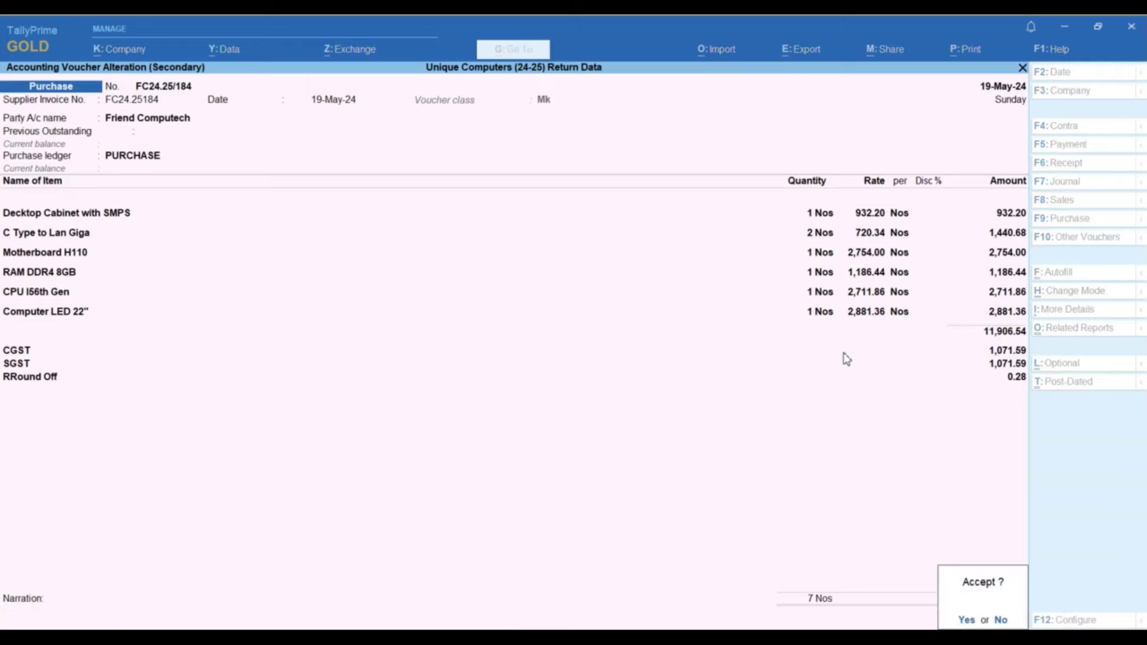
key("Return")
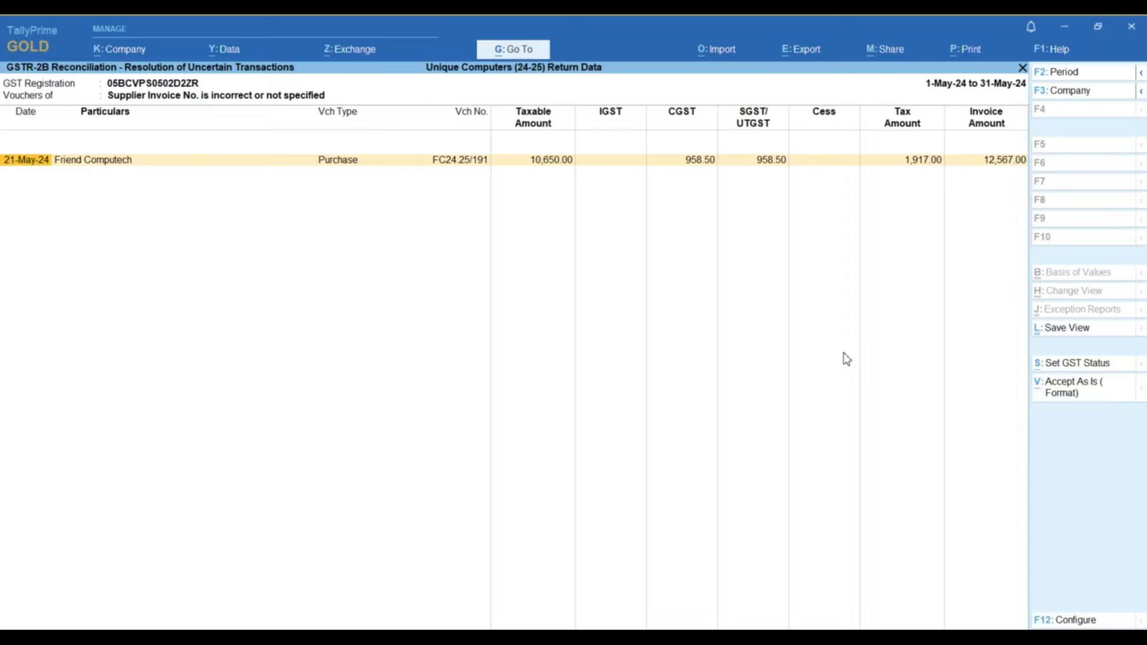
Step: Return to the May-24 GSTR-2B Reconciliation, now showing 4 uncertain and 20 unreconciled transactions
key("Escape")
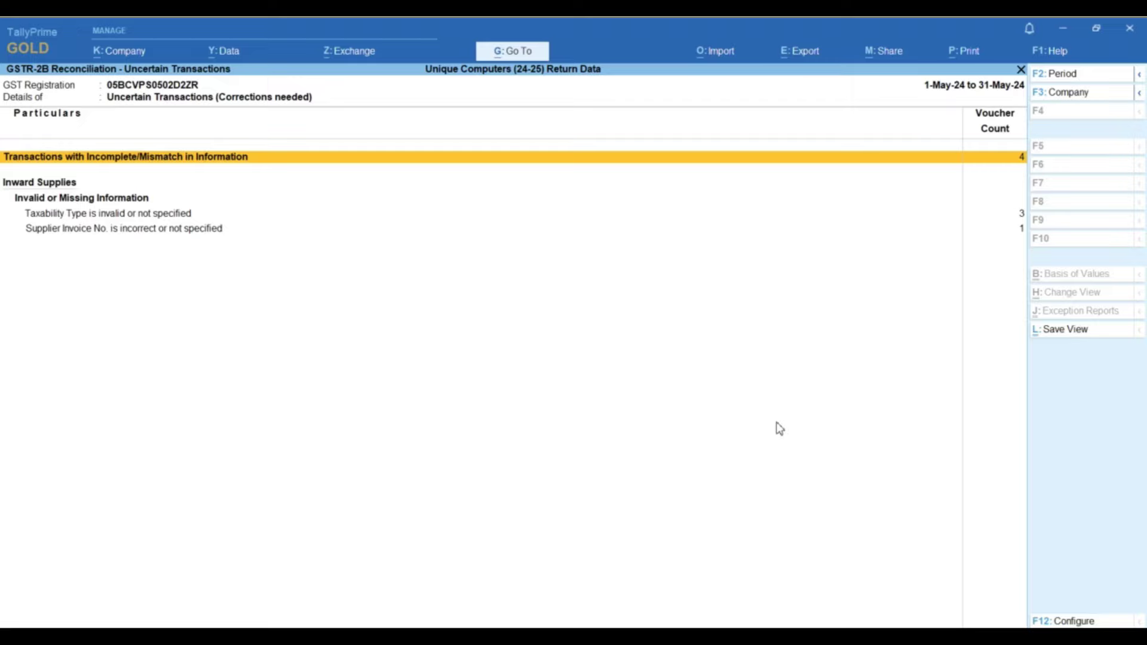
key("Escape")
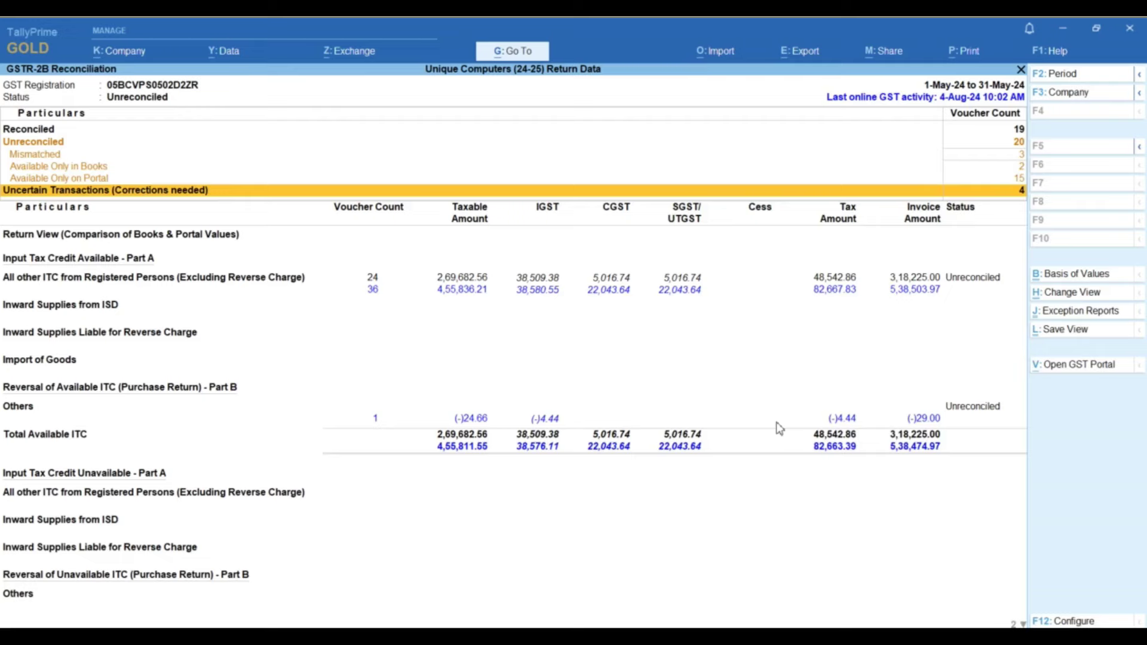
key("Down")
key("Down")
key("Up")
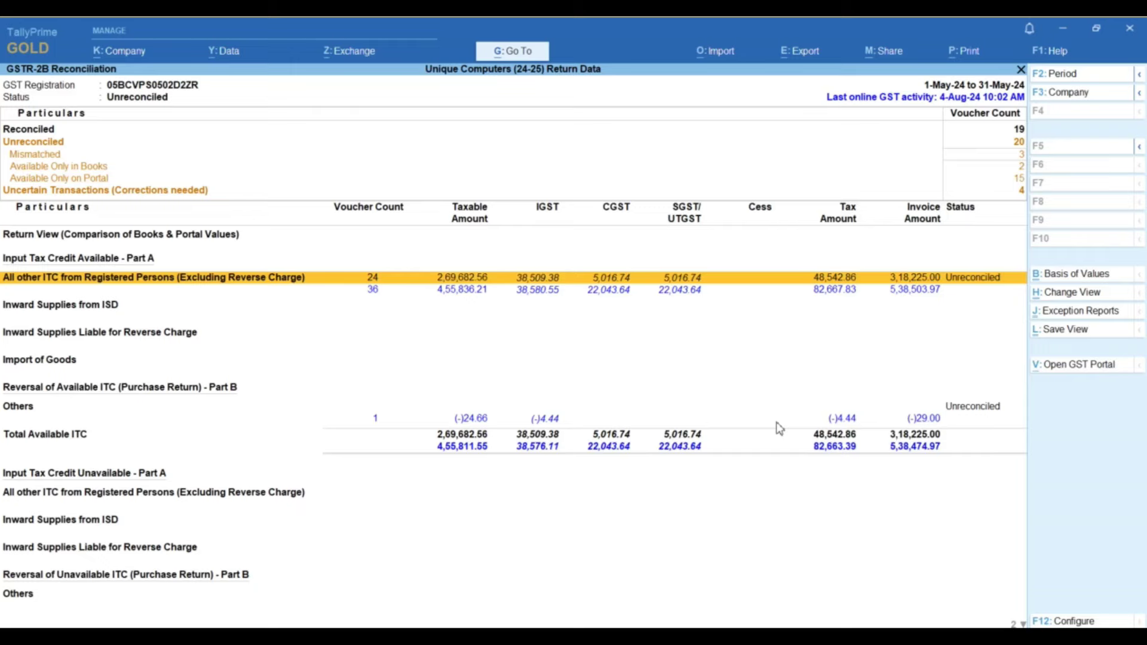
key("Down")
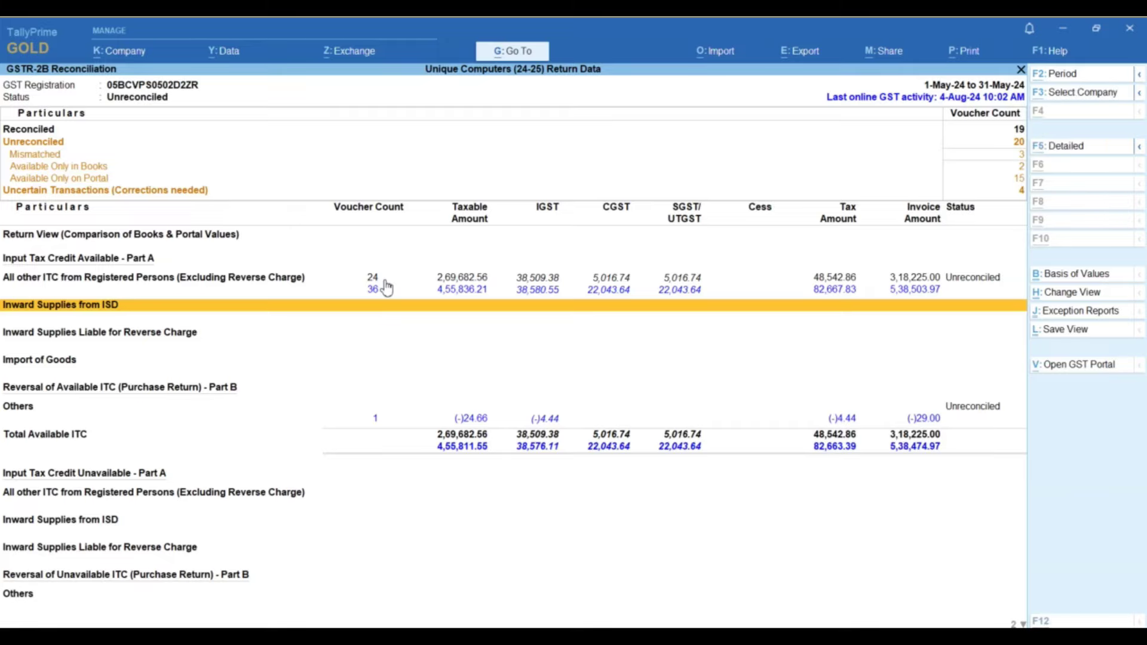
key("F2")
Step: Set the period from 1-4-2024 to June and review the summary rows around All other ITC
type("1-4")
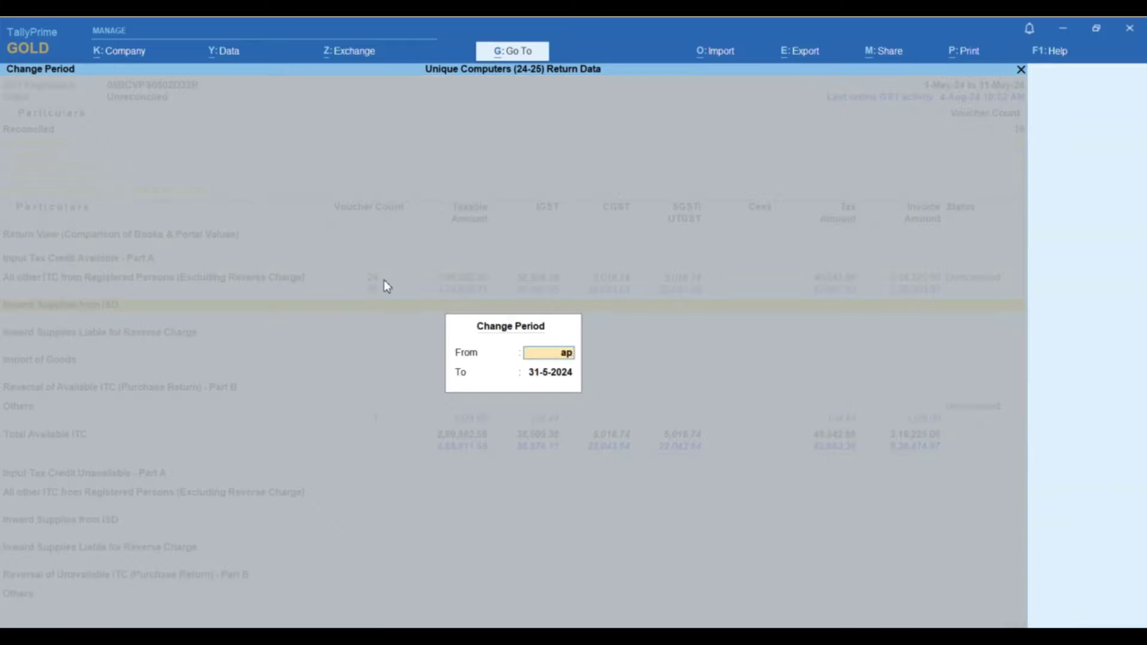
key("Return")
type("june")
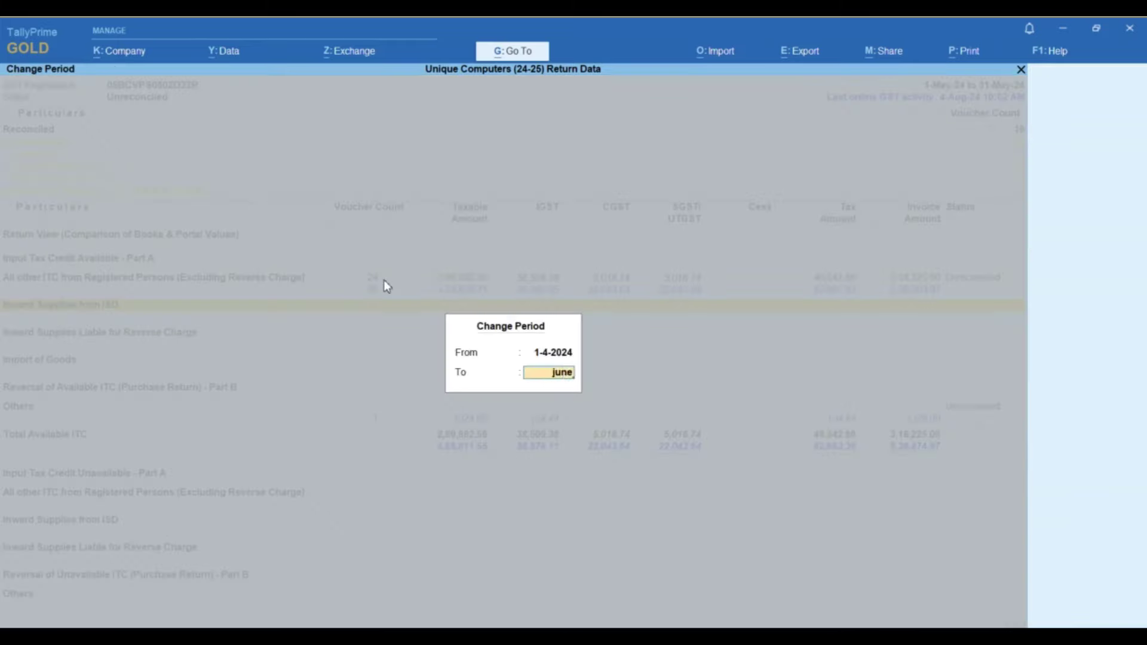
key("Return")
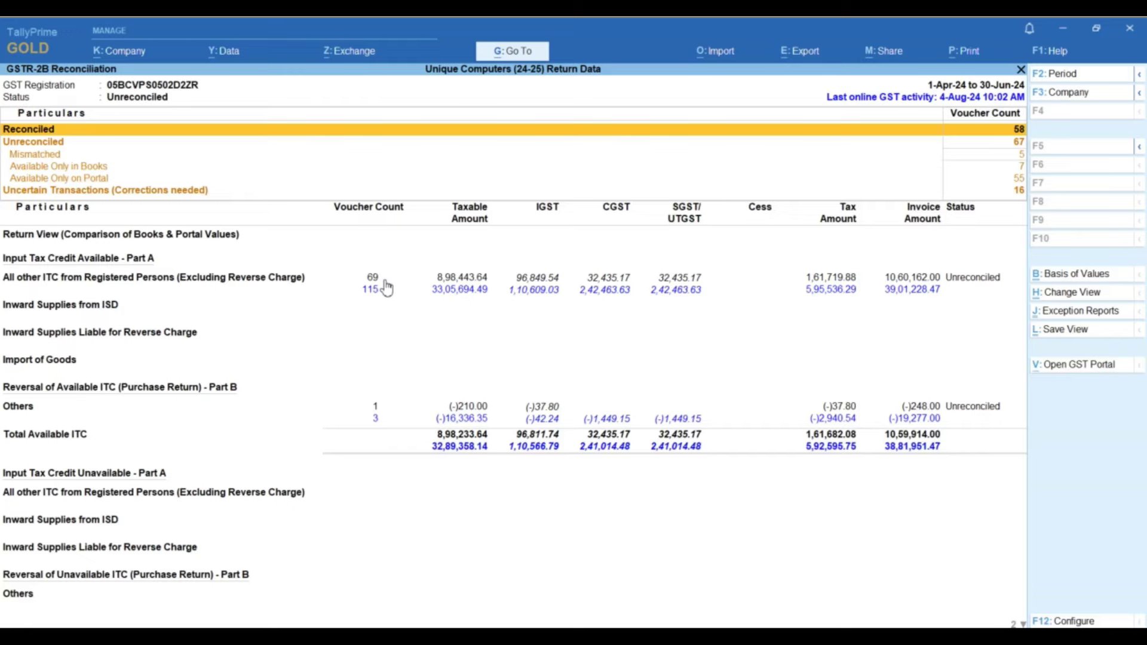
key("Down")
key("Down")
key("Down")
key("Down")
key("Down")
key("Down")
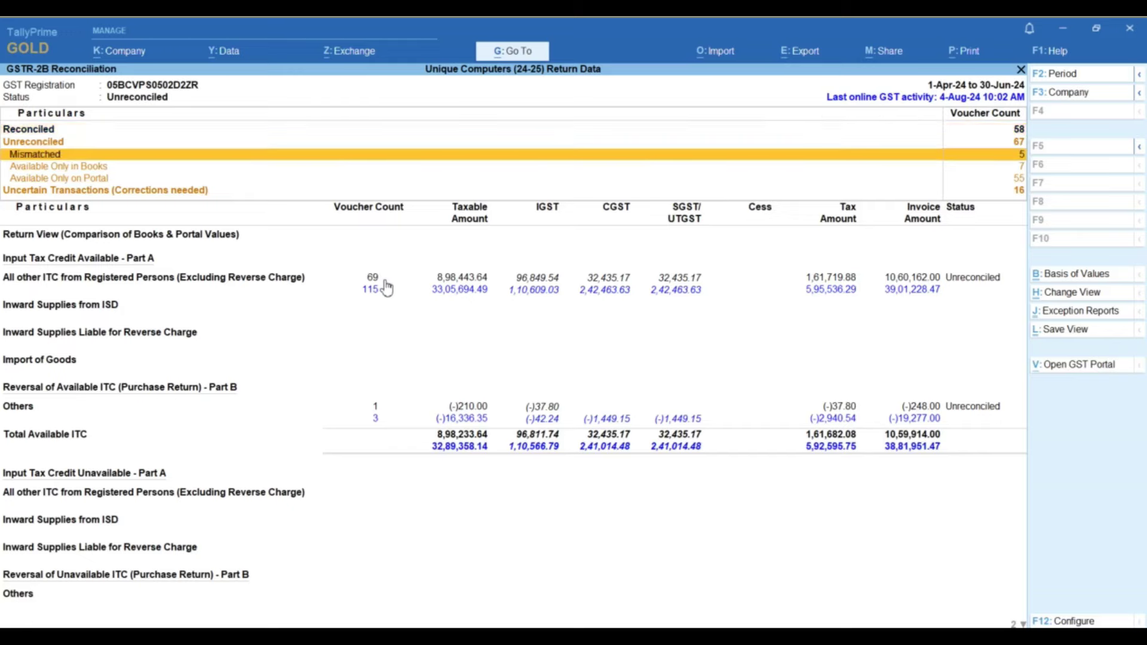
key("Up")
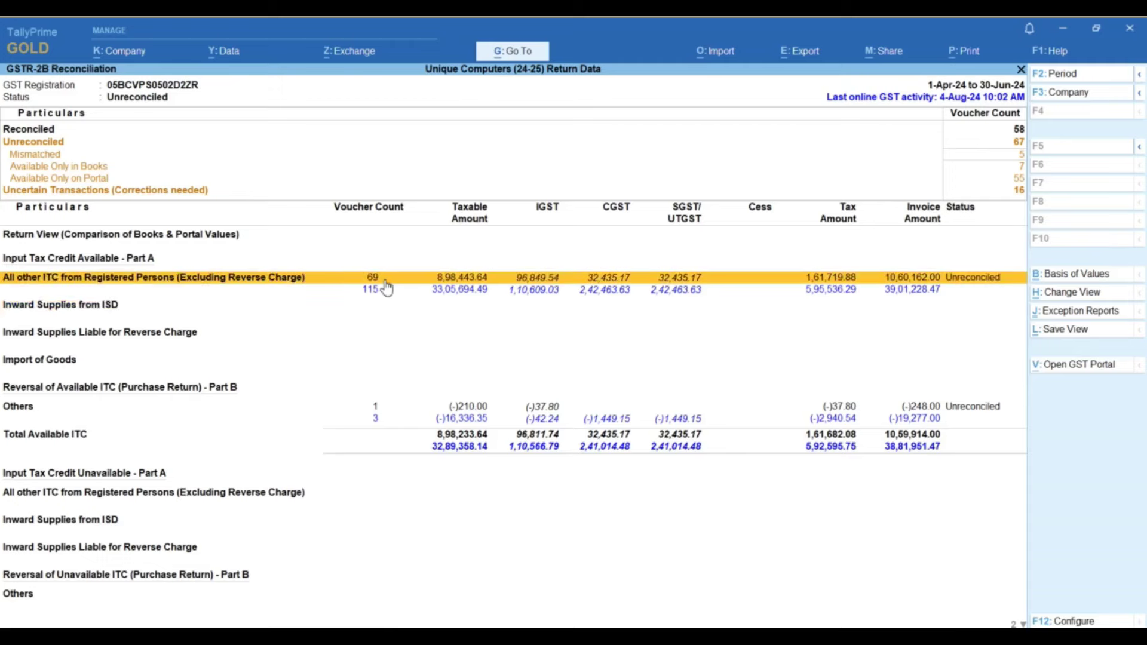
key("Down")
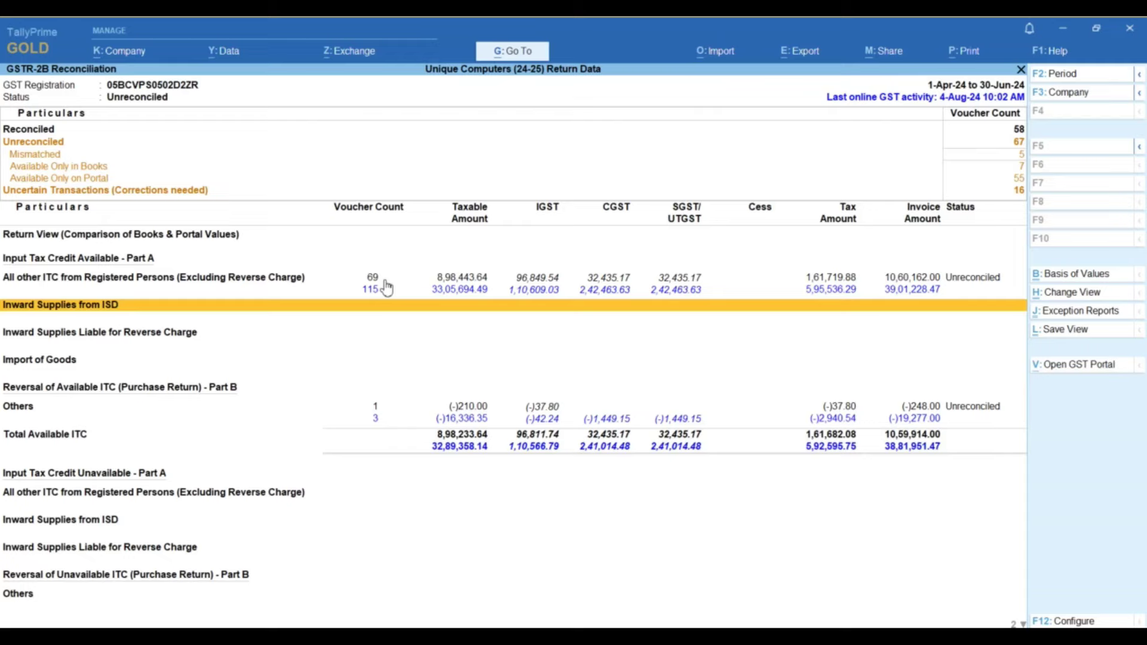
key("Up")
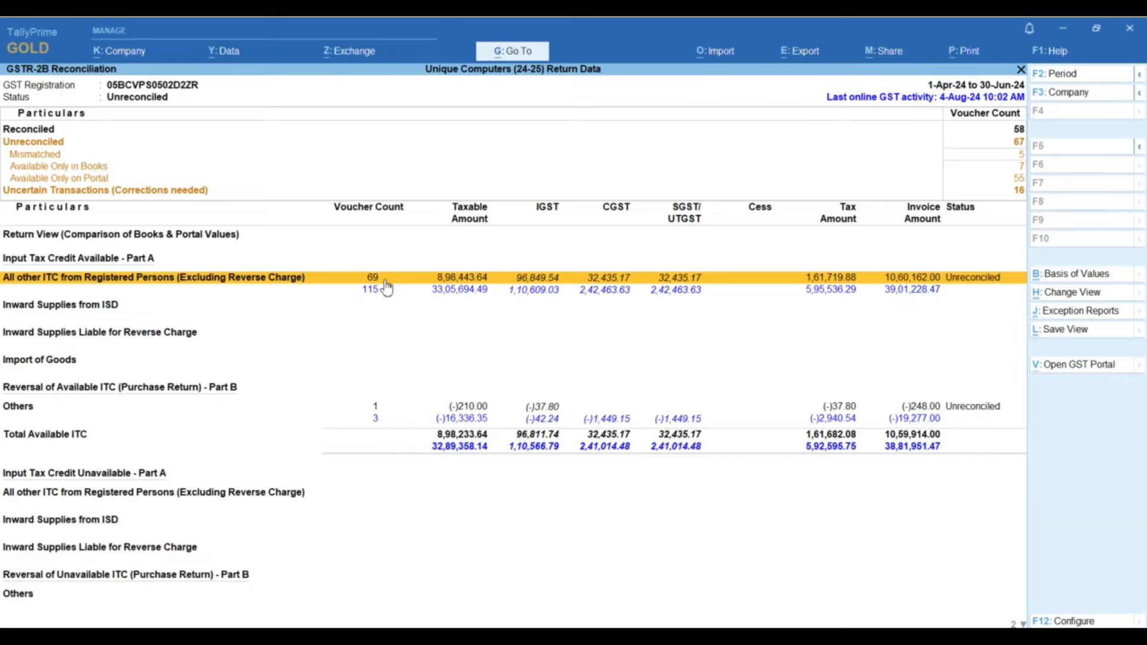
Step: Drill into All other ITC > B2B Invoices and set Show Party Name to No
left_click(992, 291)
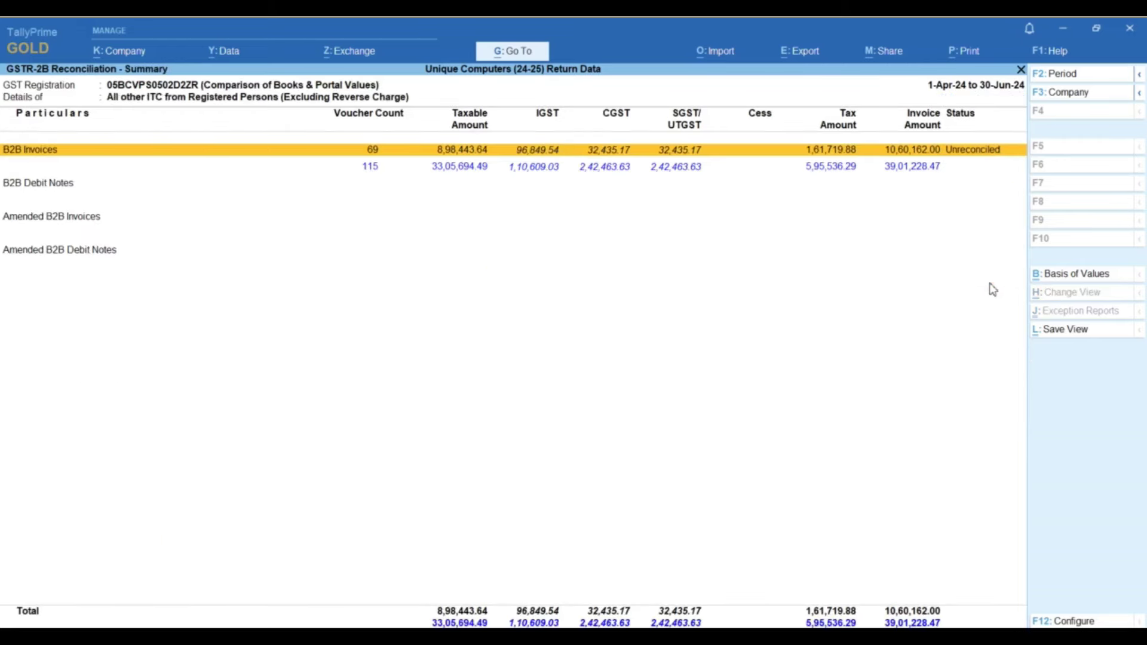
key("Return")
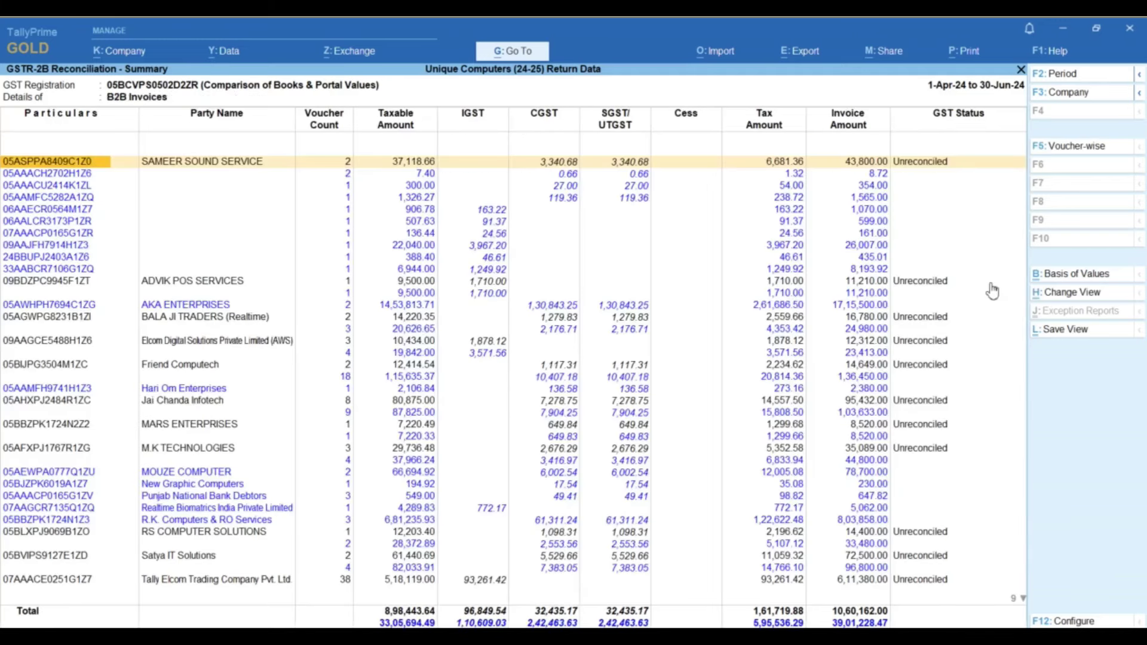
key("Down")
key("Down")
key("Down")
key("Down")
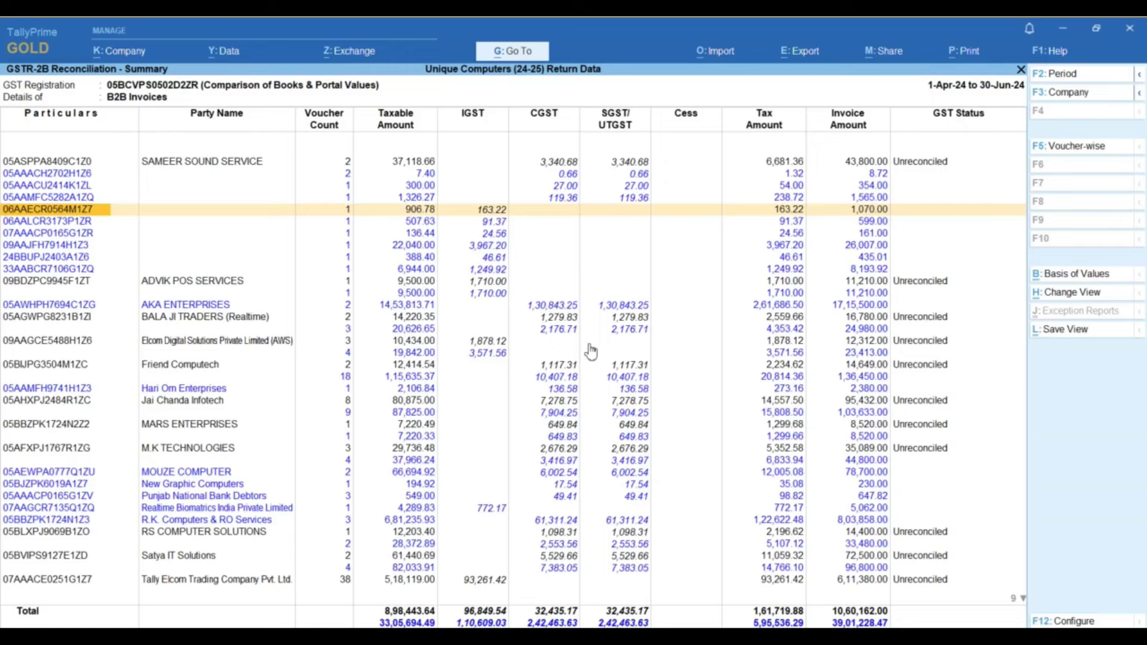
key("Home")
key("F12")
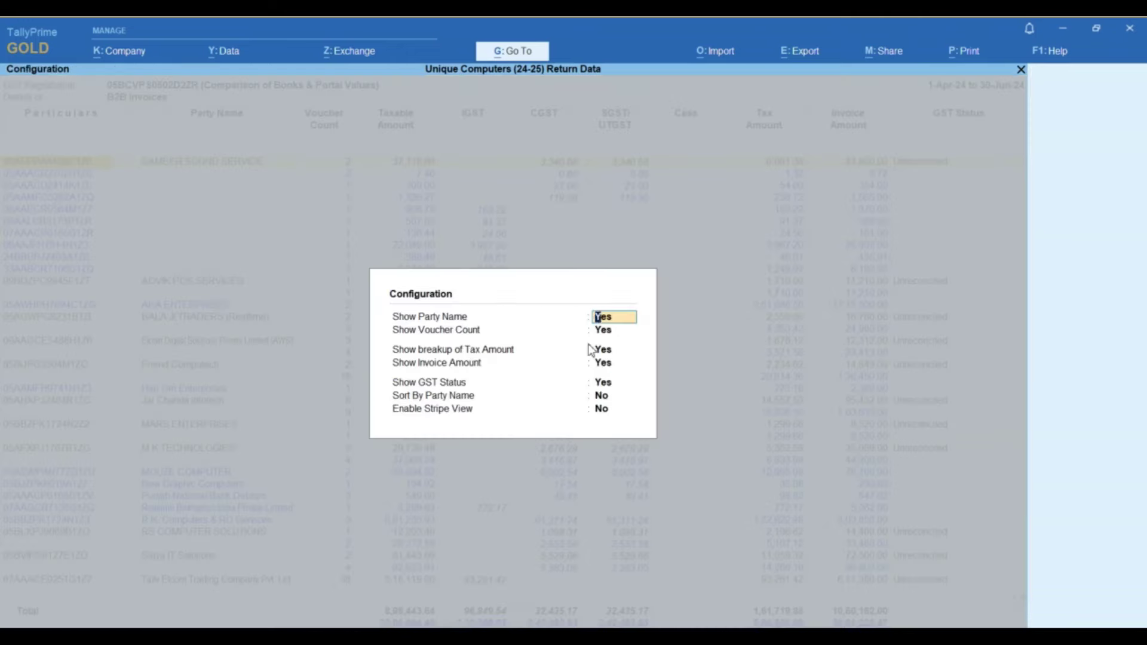
type("n")
key("ctrl+a")
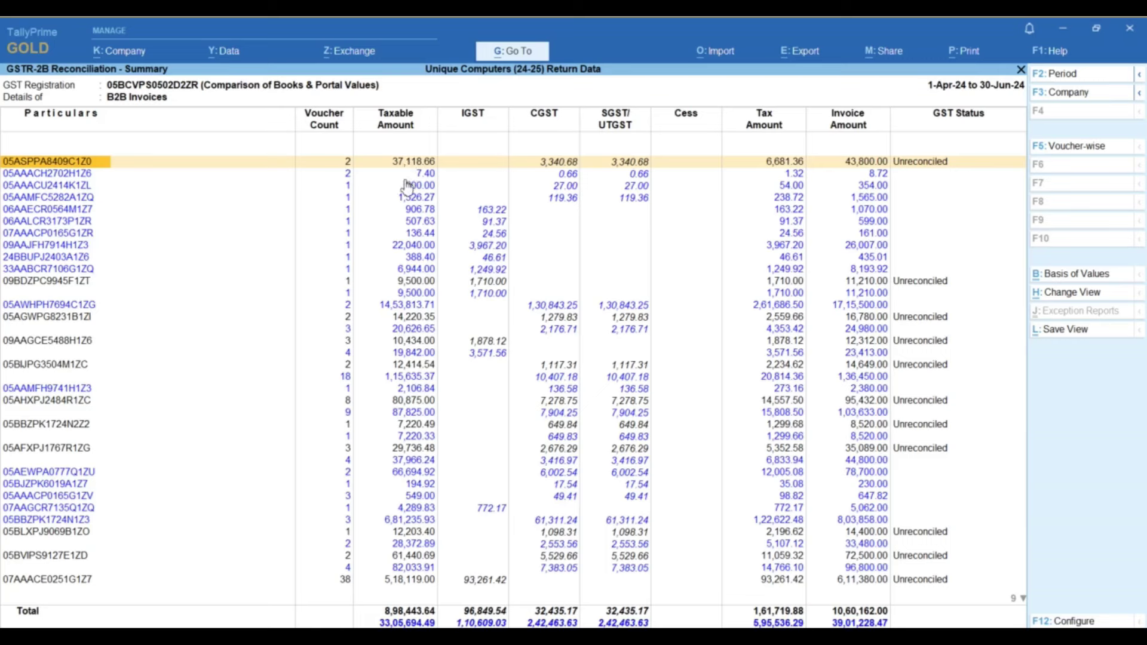
left_click(328, 211)
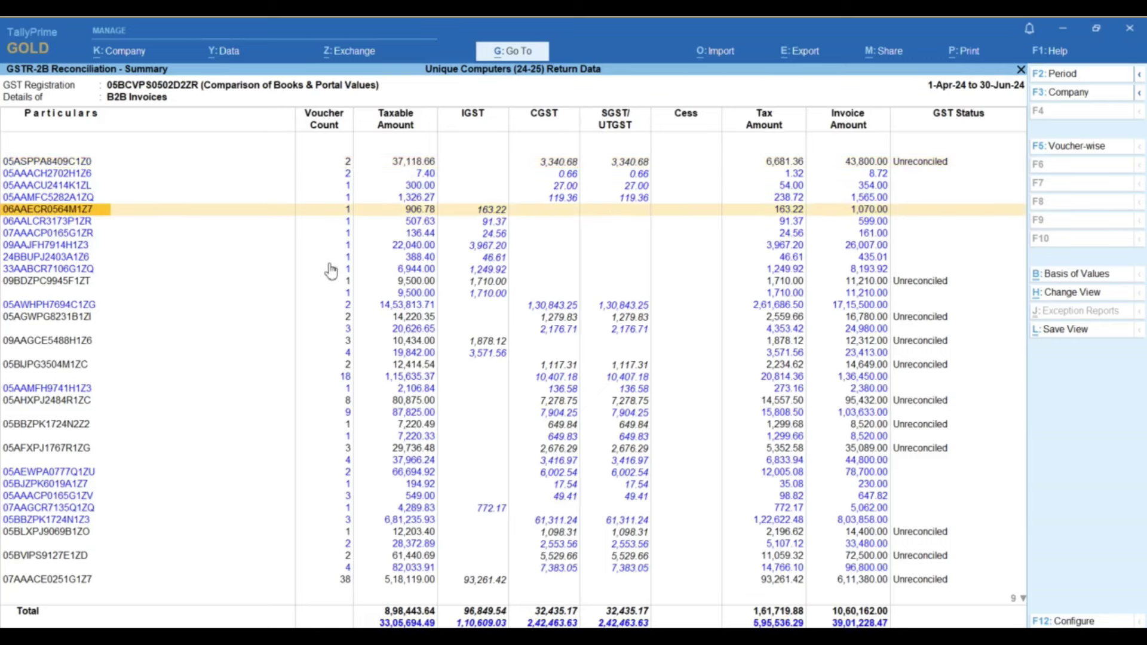
key("Down")
key("Down")
key("Down")
key("Down")
key("Down")
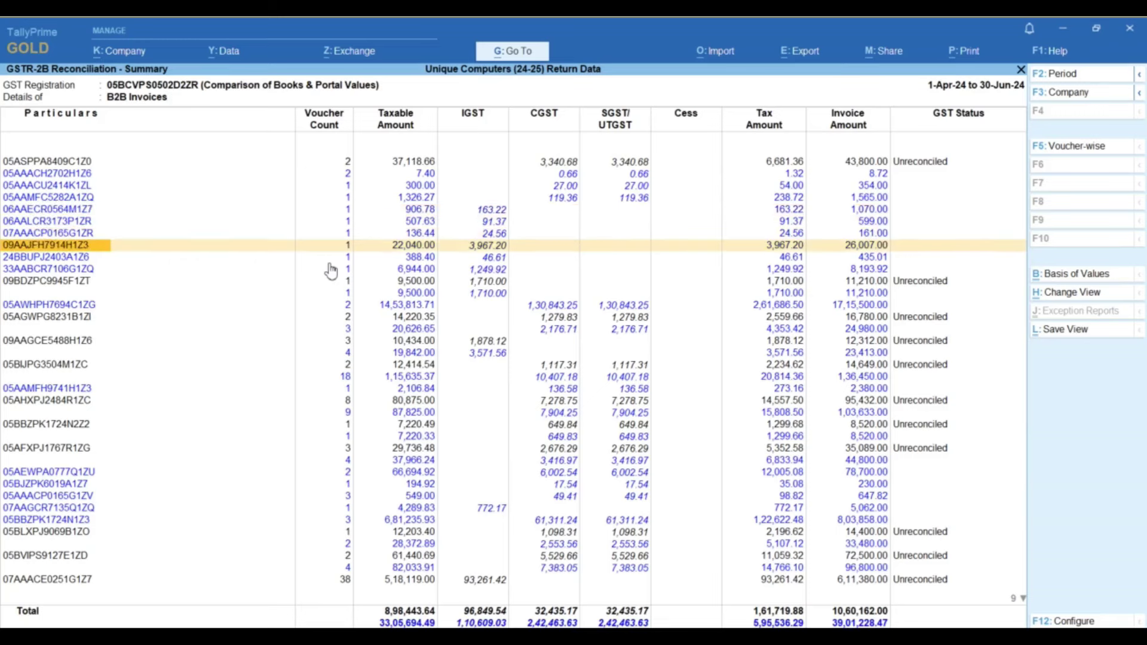
key("Up")
key("Up")
key("Up")
key("Up")
key("Up")
key("Up")
key("Up")
key("Up")
key("Up")
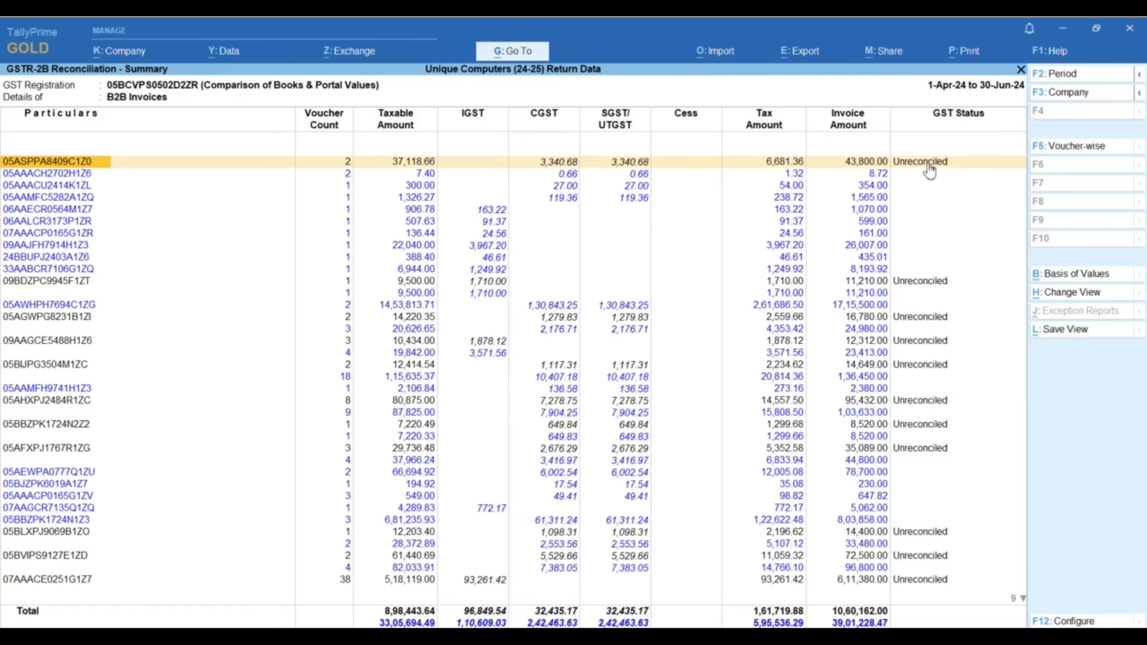
key("Down")
key("Down")
key("Down")
key("Down")
key("Down")
key("Down")
key("Down")
key("Down")
key("Down")
key("Down")
key("Down")
key("Down")
key("Down")
key("Down")
key("Down")
key("Down")
key("Down")
key("Down")
key("Down")
key("Down")
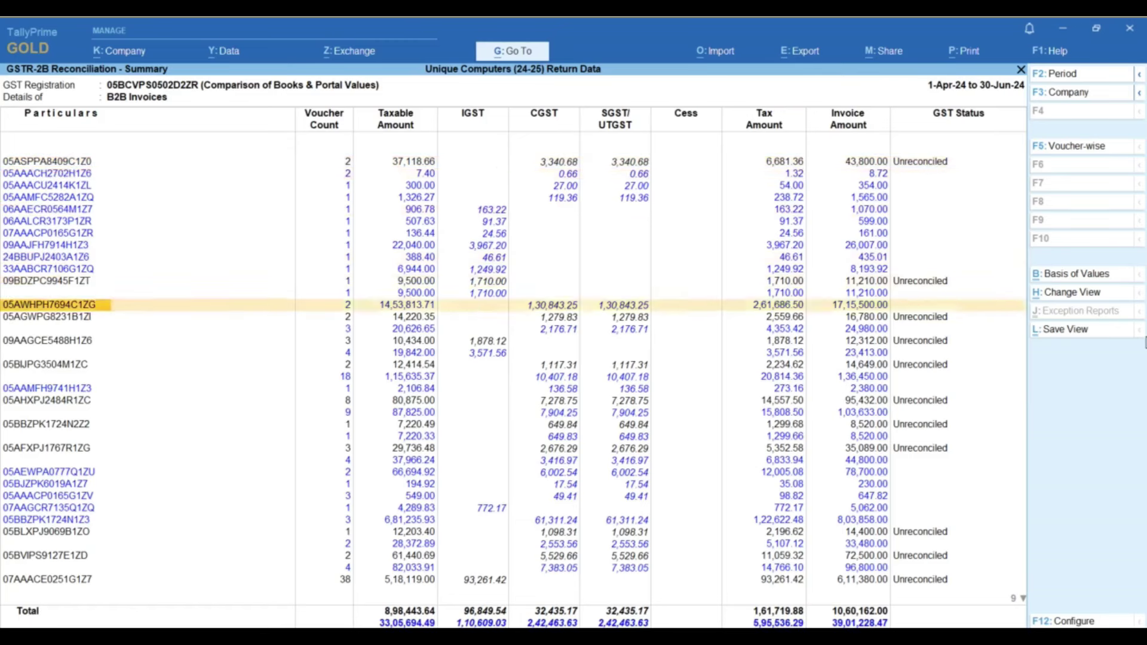
key("Up")
key("Up")
key("Up")
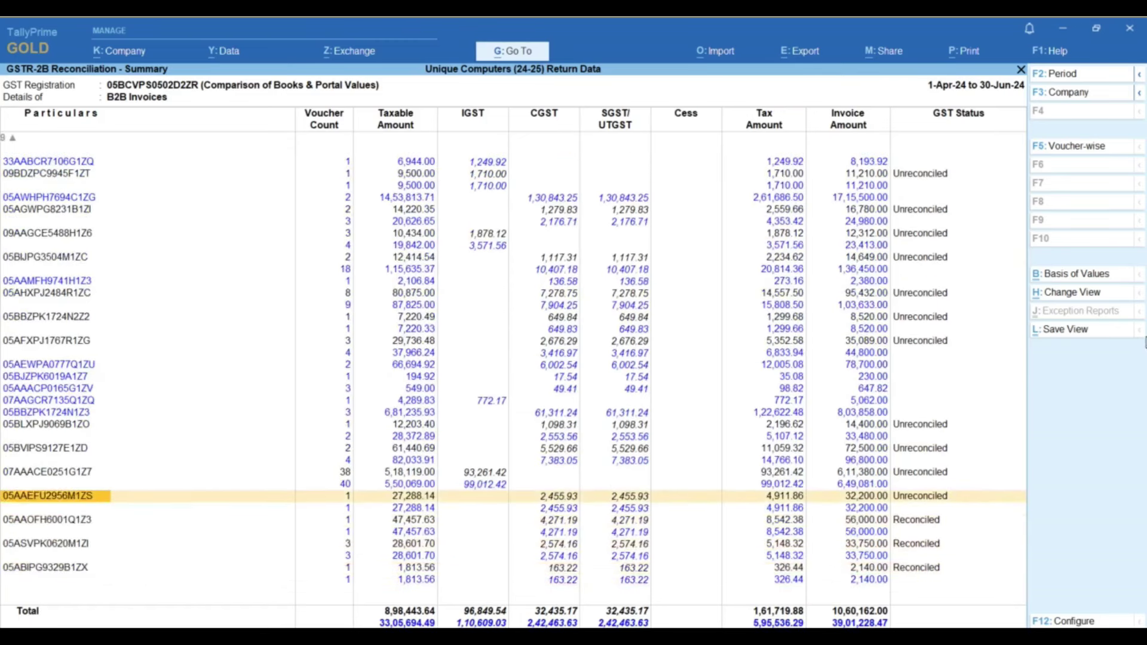
key("Down")
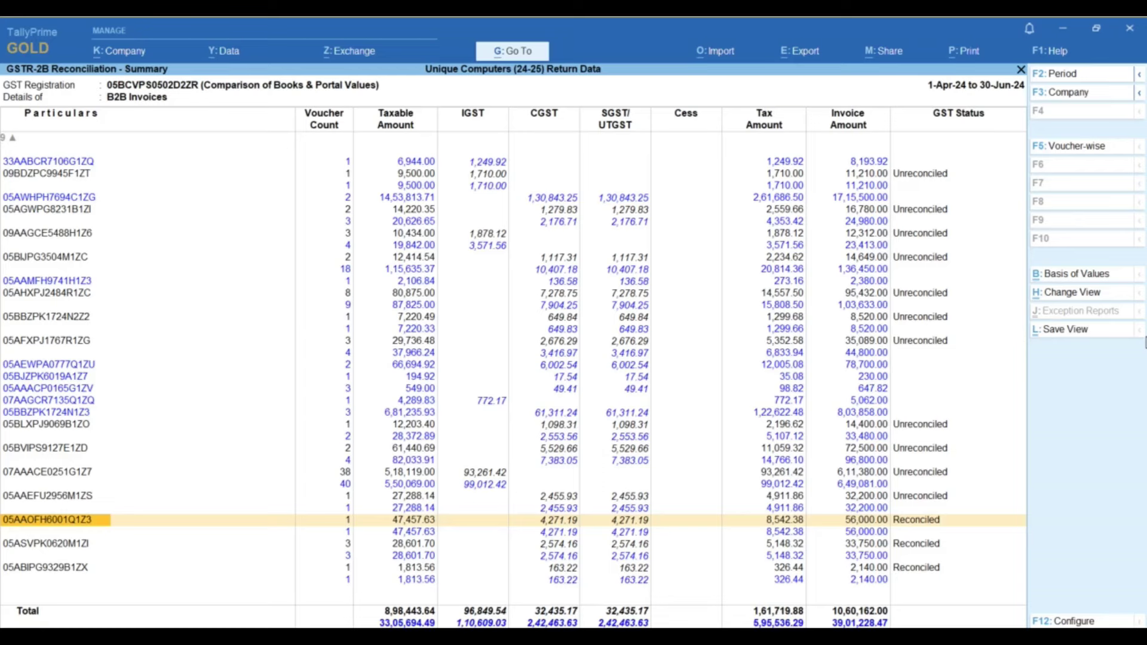
key("Up")
key("Up")
key("Up")
key("Up")
key("Up")
key("Up")
key("Up")
key("Up")
key("Up")
key("Up")
key("Up")
key("Up")
key("Up")
key("Up")
key("Up")
key("Up")
key("Up")
key("Up")
key("Up")
key("Up")
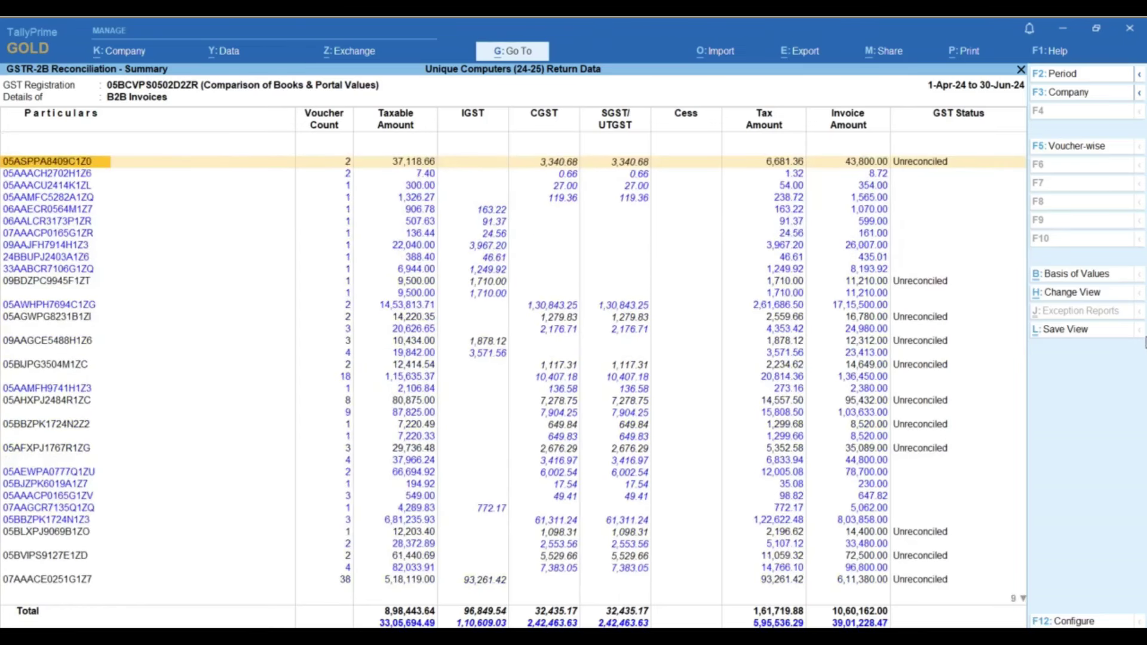
key("Down")
key("Down")
key("Down")
key("Down")
key("Down")
key("Down")
key("Down")
key("Down")
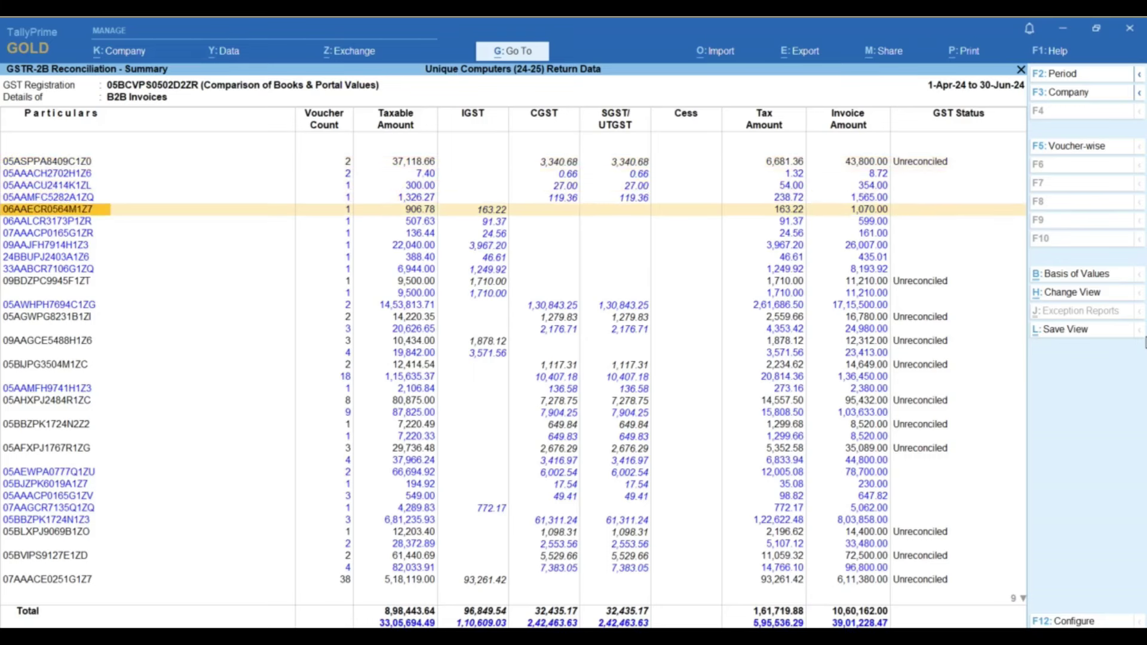
key("Down")
key("Down")
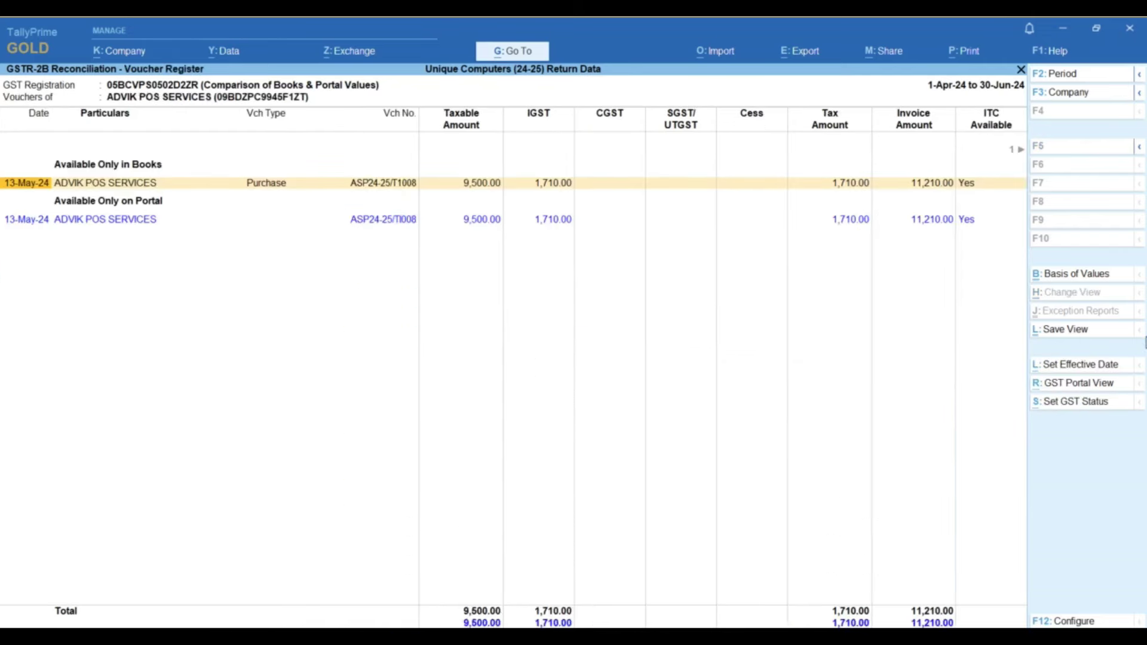
Step: Check the voucher register configuration and open the books-side ADVIK POS SERVICES purchase
key("F12")
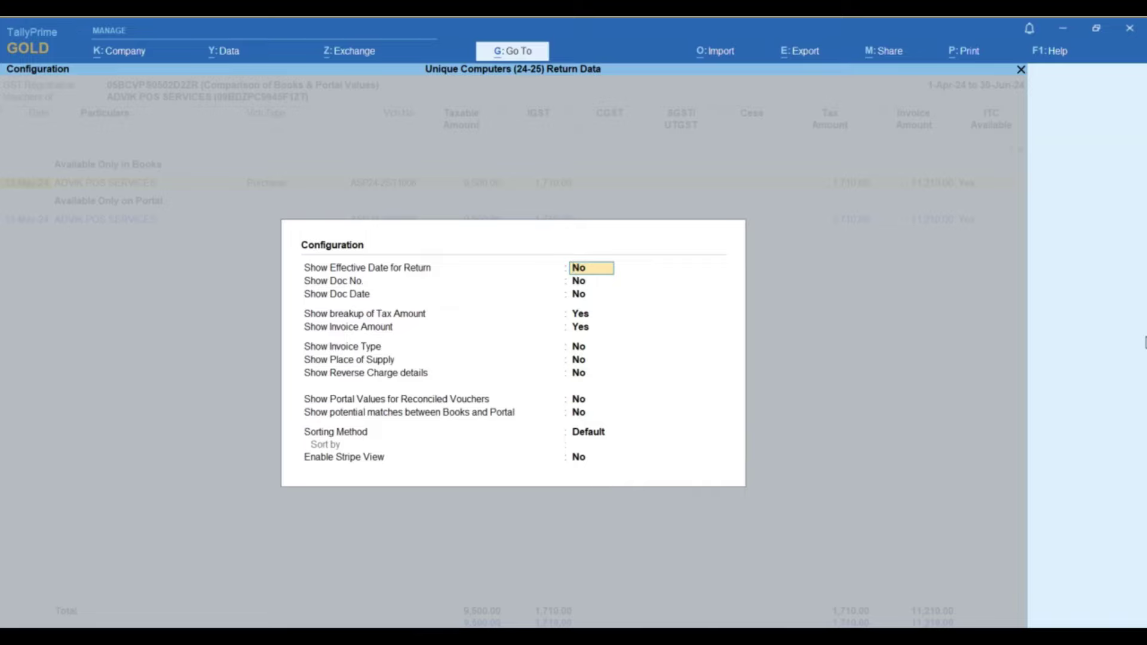
key("Escape")
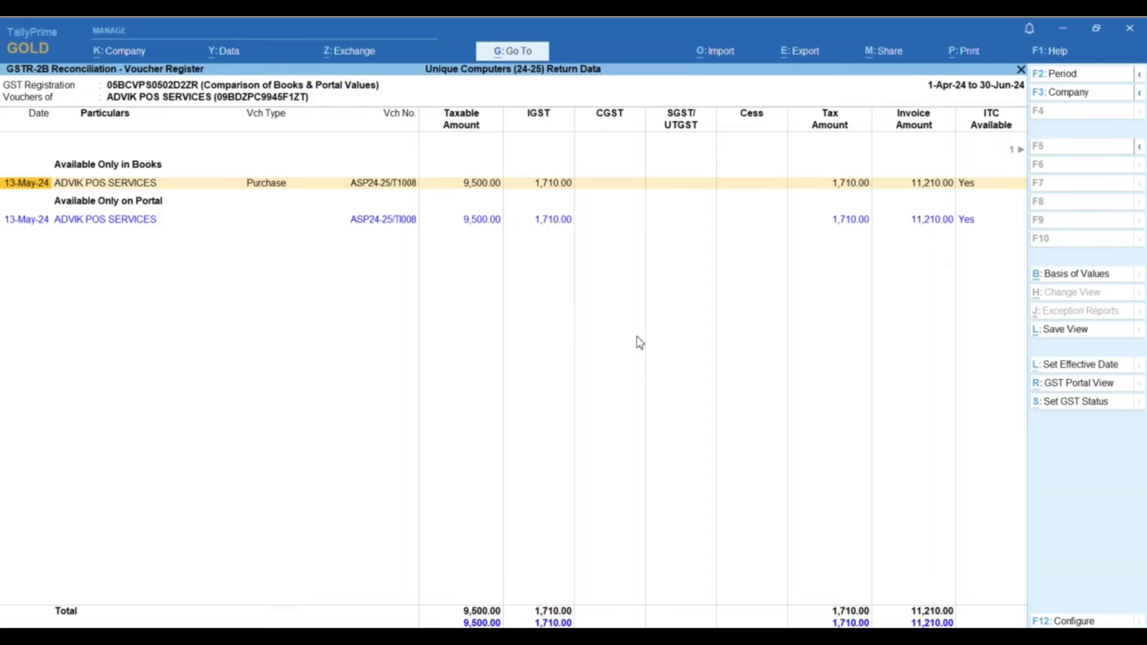
key("Down")
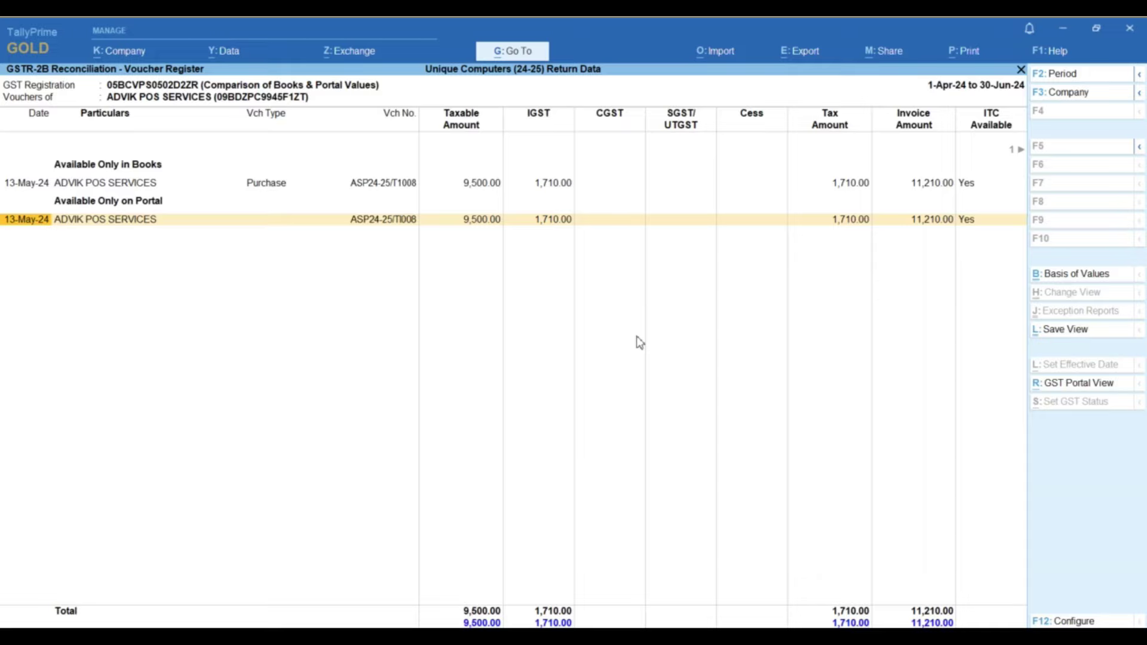
key("Up")
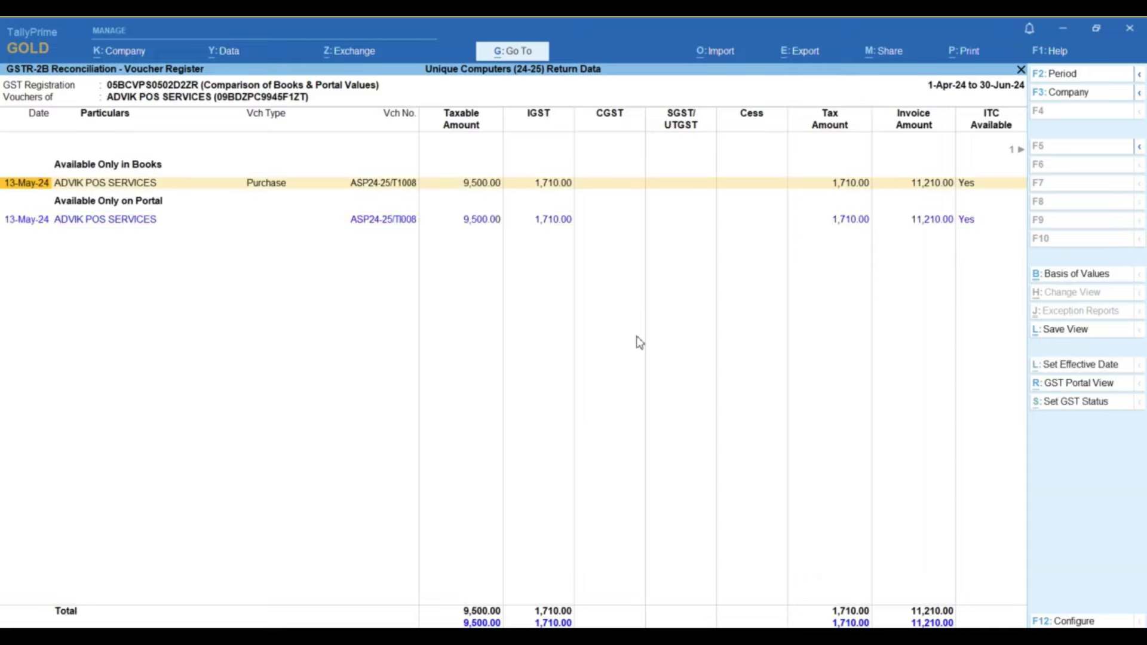
key("Return")
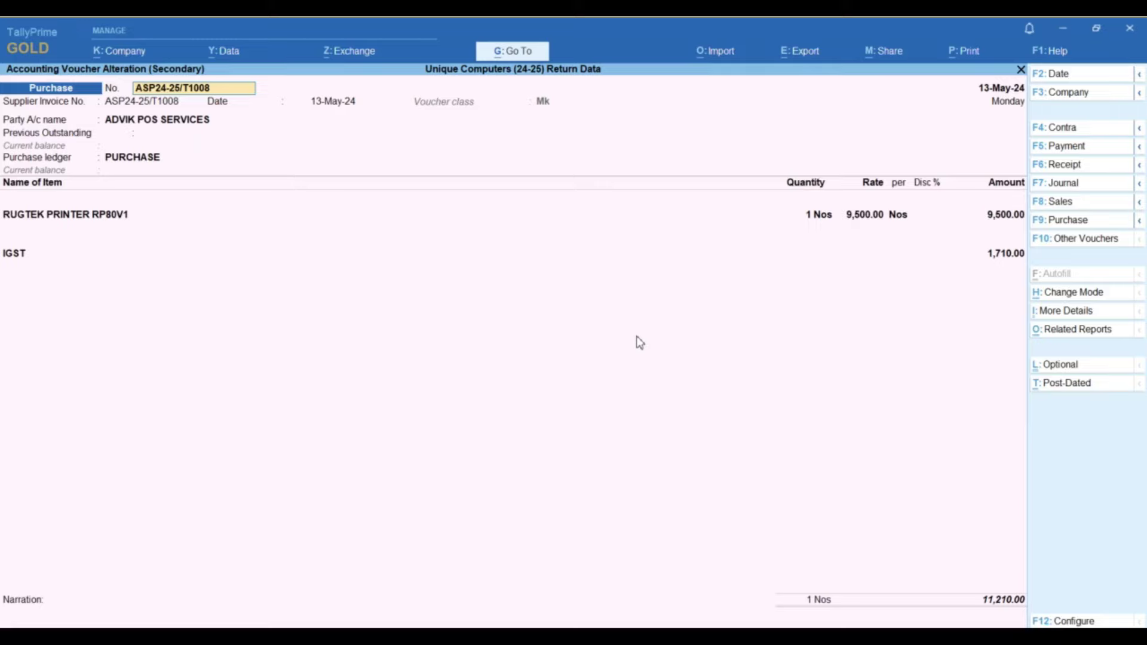
Step: Change the supplier invoice number from ASP24-25/T1008 to ASP24-25/TI008 and save the voucher
key("Return")
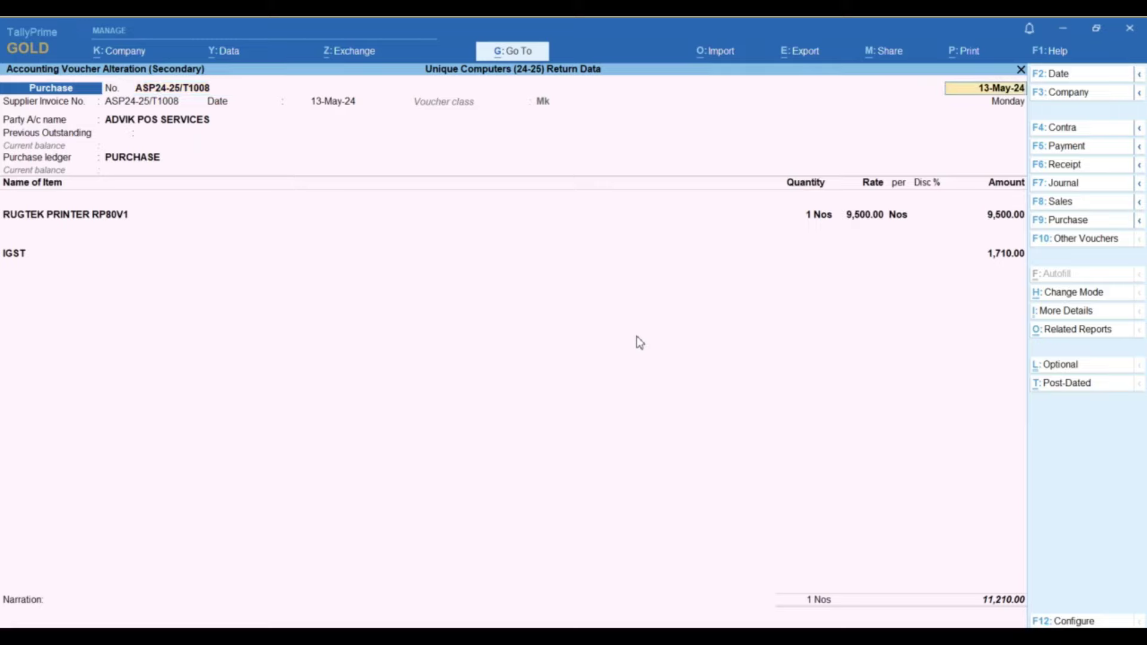
key("Return")
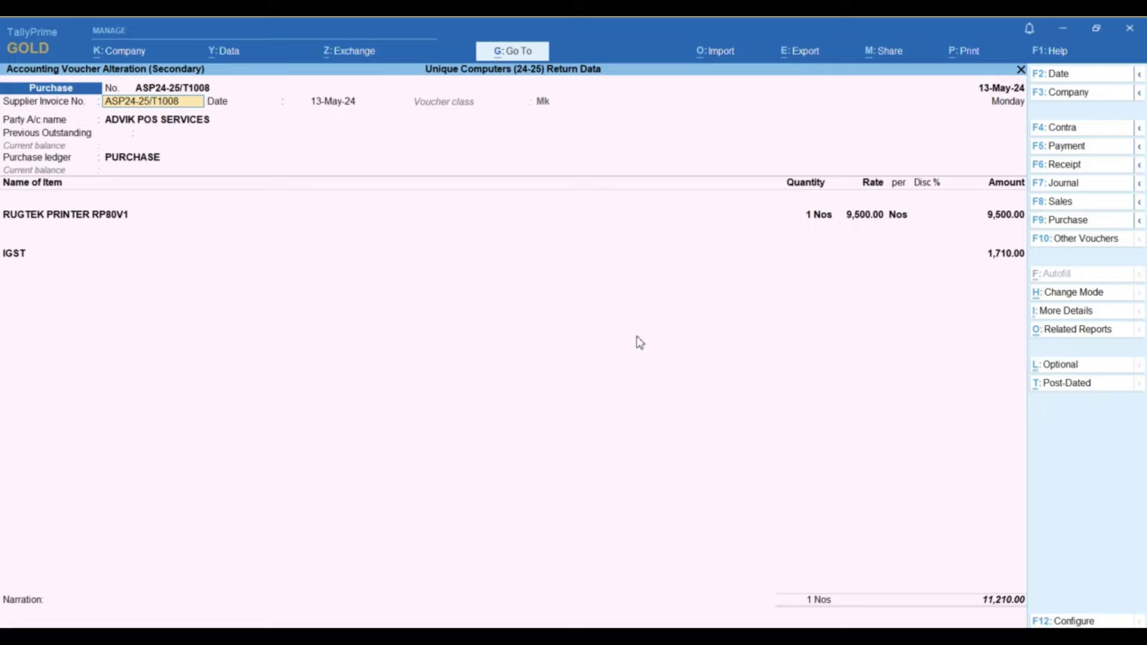
key("Left")
key("Delete")
type("I")
key("Return")
key("Return")
key("Return")
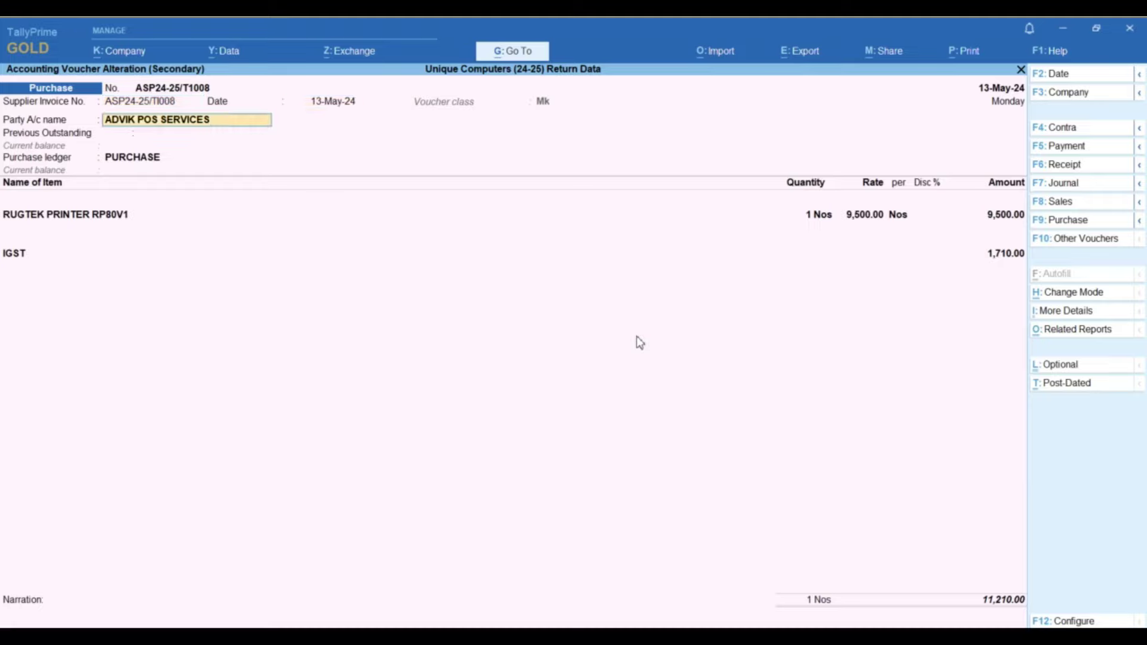
key("Return")
key("Return")
key("Return")
key("Return")
key("Return")
key("Return")
key("Return")
key("Return")
key("Return")
key("Return")
key("Return")
key("Return")
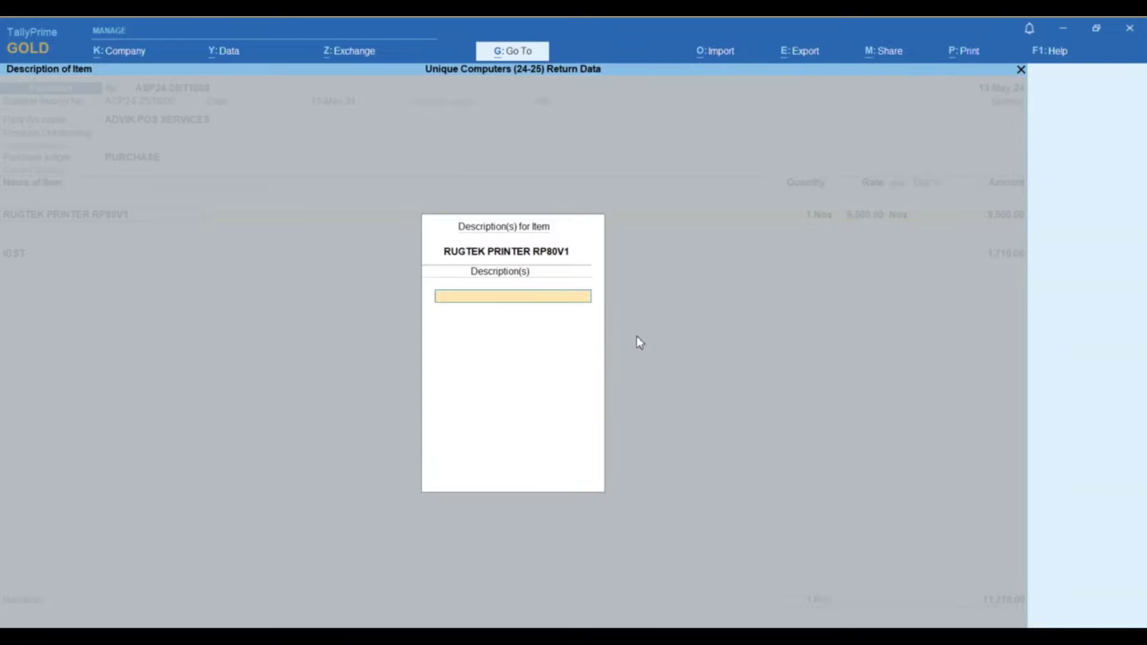
key("Return")
key("Return")
key("Return")
key("Return")
key("Return")
key("Return")
key("Return")
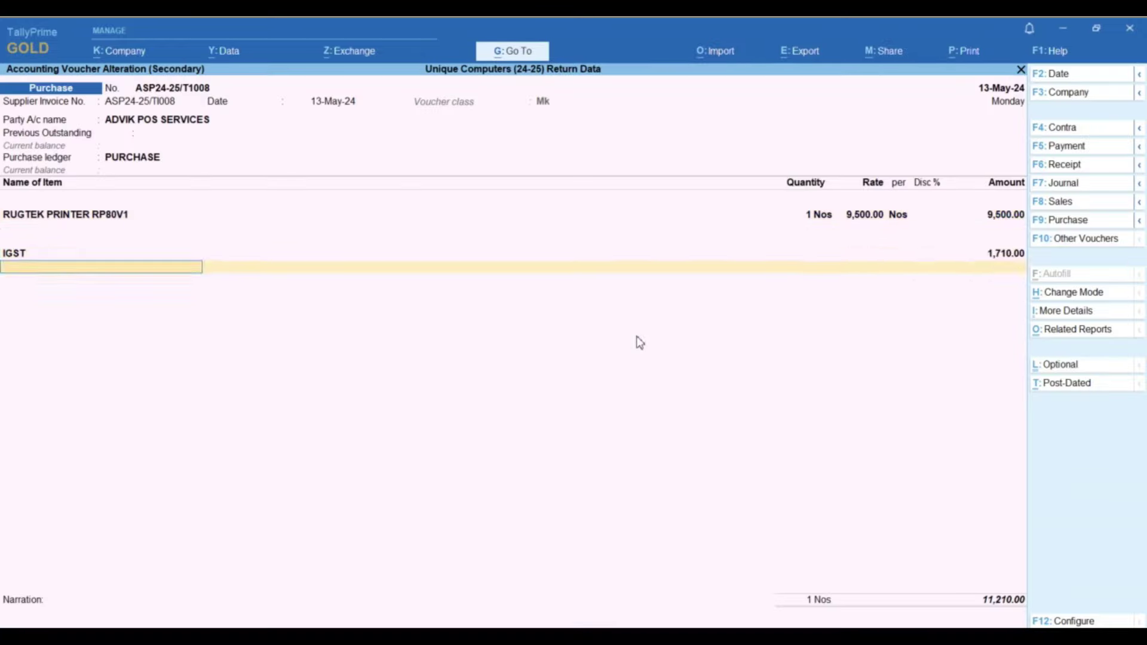
key("Return")
key("Return")
key("Return")
key("Return")
key("Return")
key("Return")
key("Return")
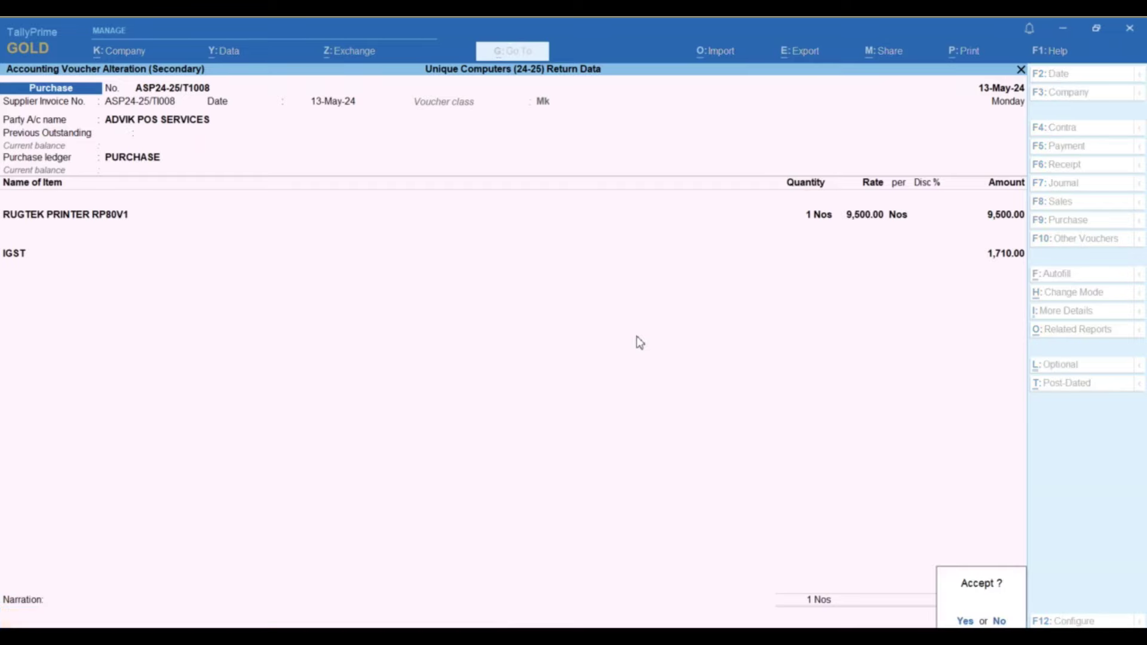
key("Return")
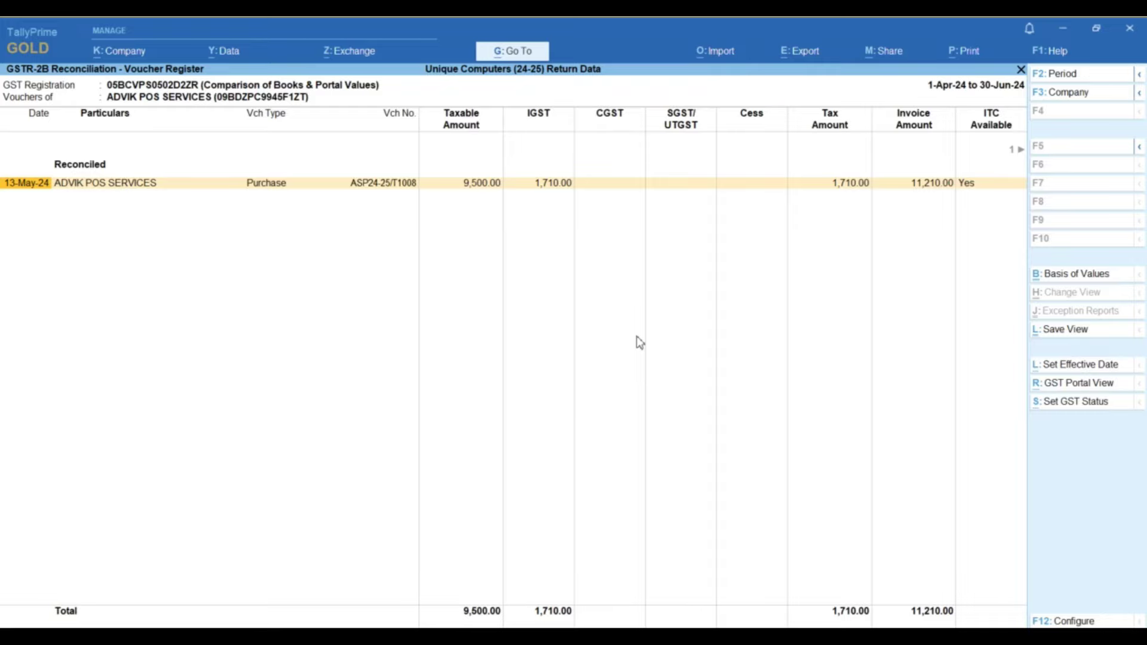
Step: Check the reconciled ADVIK POS SERVICES entry, browse the B2B supplier list, and return to the main report
key("Right")
key("Right")
key("Right")
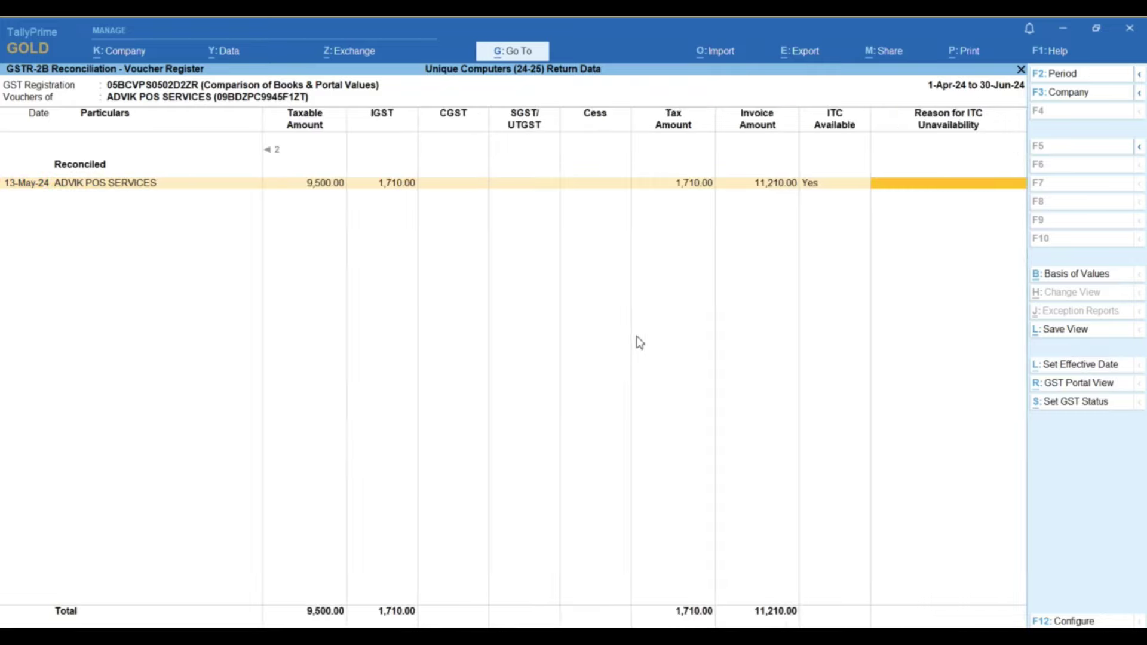
key("Escape")
key("Down")
key("Down")
key("Down")
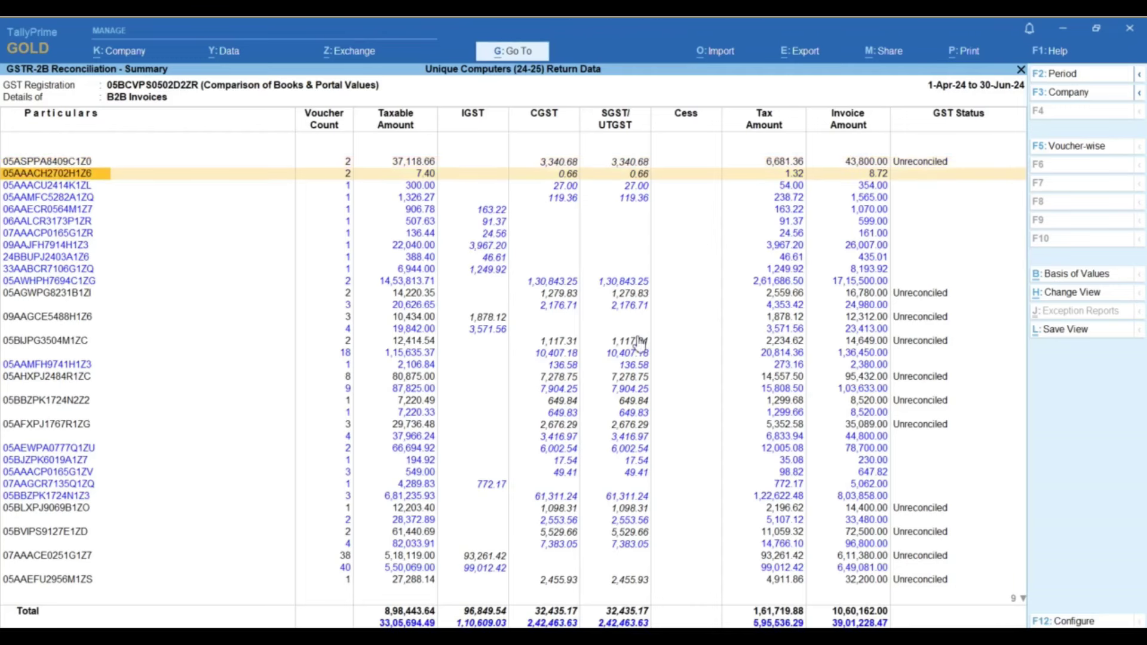
key("Down")
key("Down")
key("Down")
key("Down")
key("Down")
key("Down")
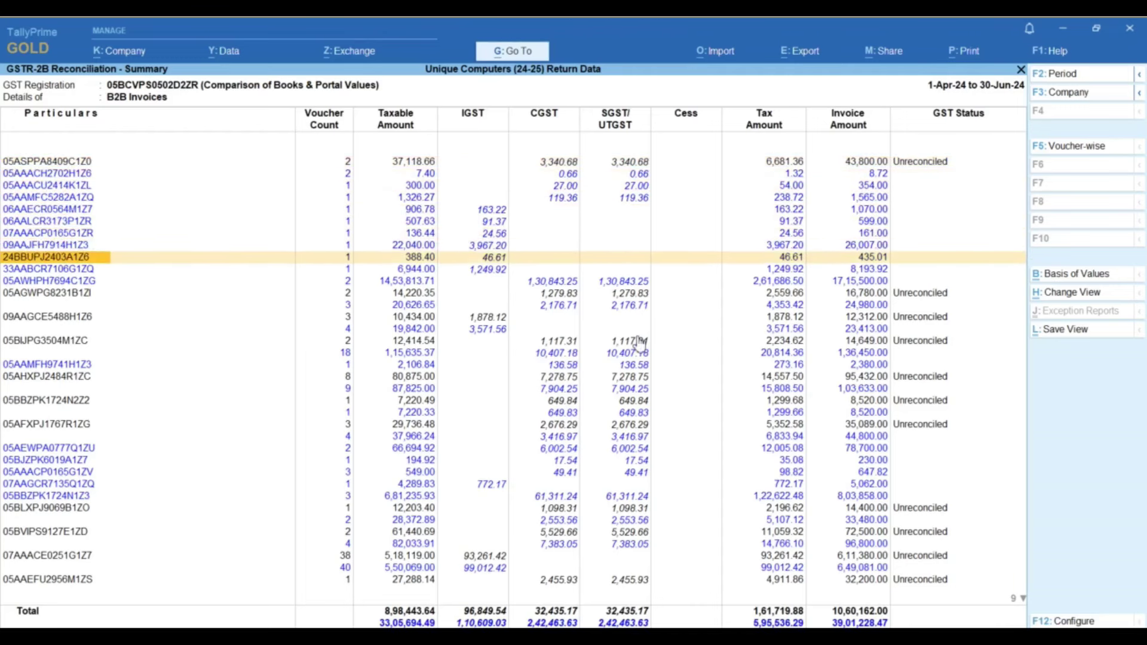
key("Down")
key("Down")
key("Down")
key("Down")
key("Down")
key("Down")
key("Down")
key("Down")
key("Down")
key("Down")
key("Down")
key("Down")
key("Down")
key("Down")
key("Down")
key("Down")
key("Down")
key("Down")
key("Down")
key("Down")
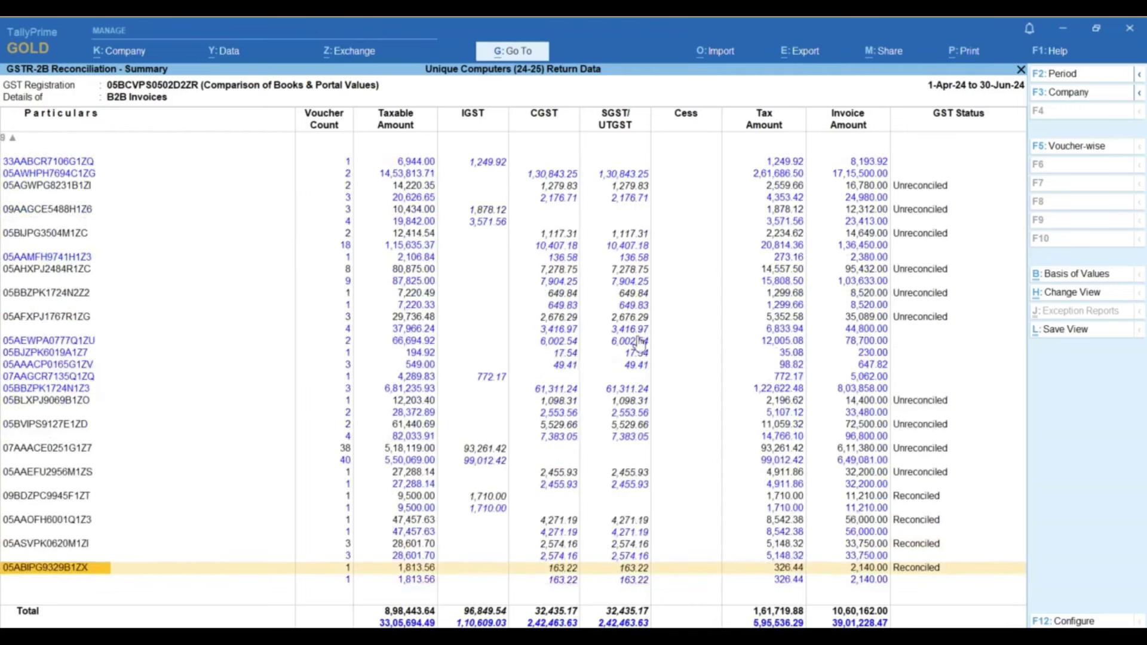
key("Up")
key("Up")
key("Up")
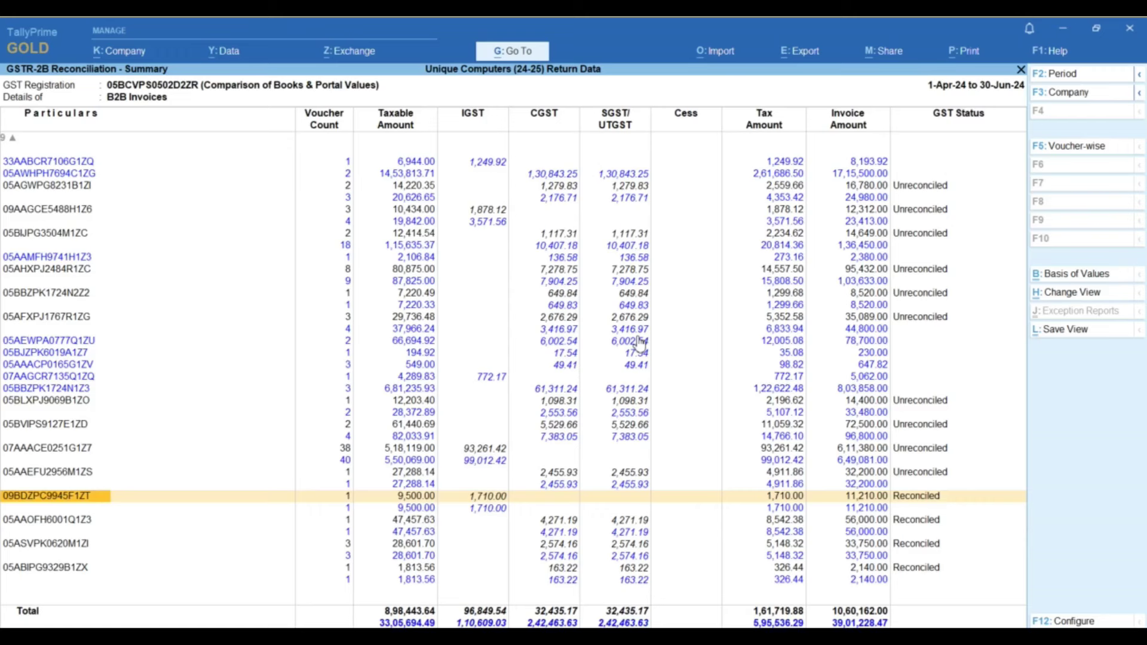
key("Up")
key("Up")
key("Up")
key("Up")
key("Up")
key("Up")
key("Up")
key("Up")
key("Up")
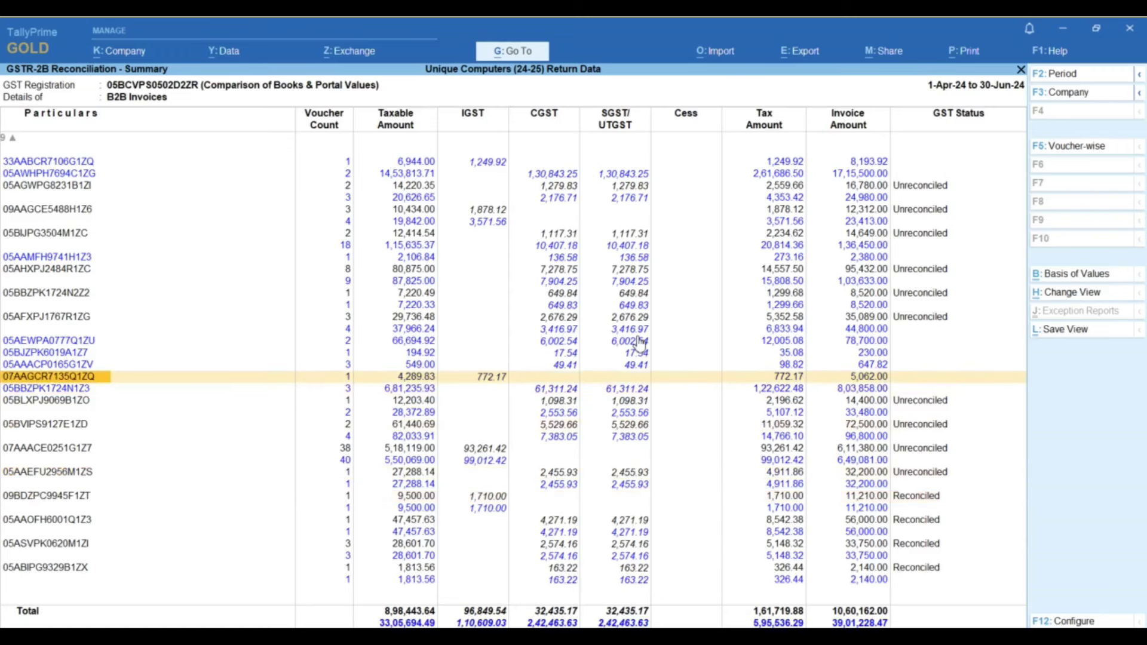
key("Up")
key("Up")
key("Up")
key("Up")
key("Up")
key("Up")
key("Up")
key("Up")
key("Up")
key("Up")
key("Up")
key("Up")
key("Up")
key("Up")
key("Down")
key("Down")
key("Down")
key("Down")
key("Down")
key("Down")
key("Down")
key("Down")
key("Down")
key("Down")
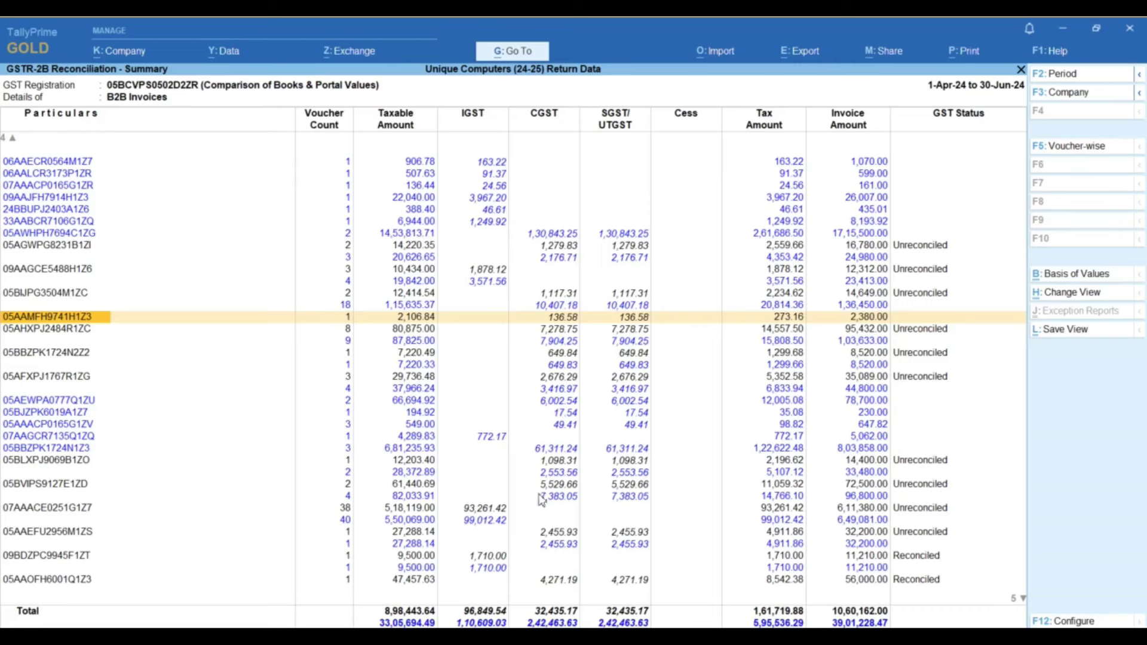
key("Escape")
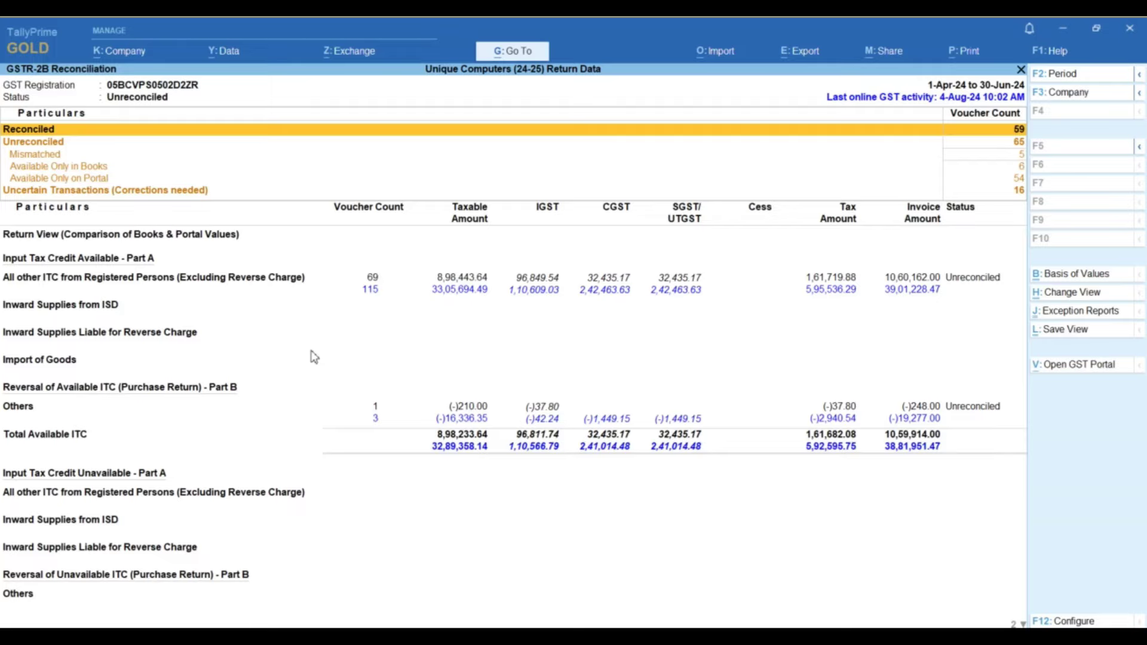
Step: Export the current May GSTR-2B Reconciliation report to GSTR-2B Reconciliation.xlsx
key("Escape")
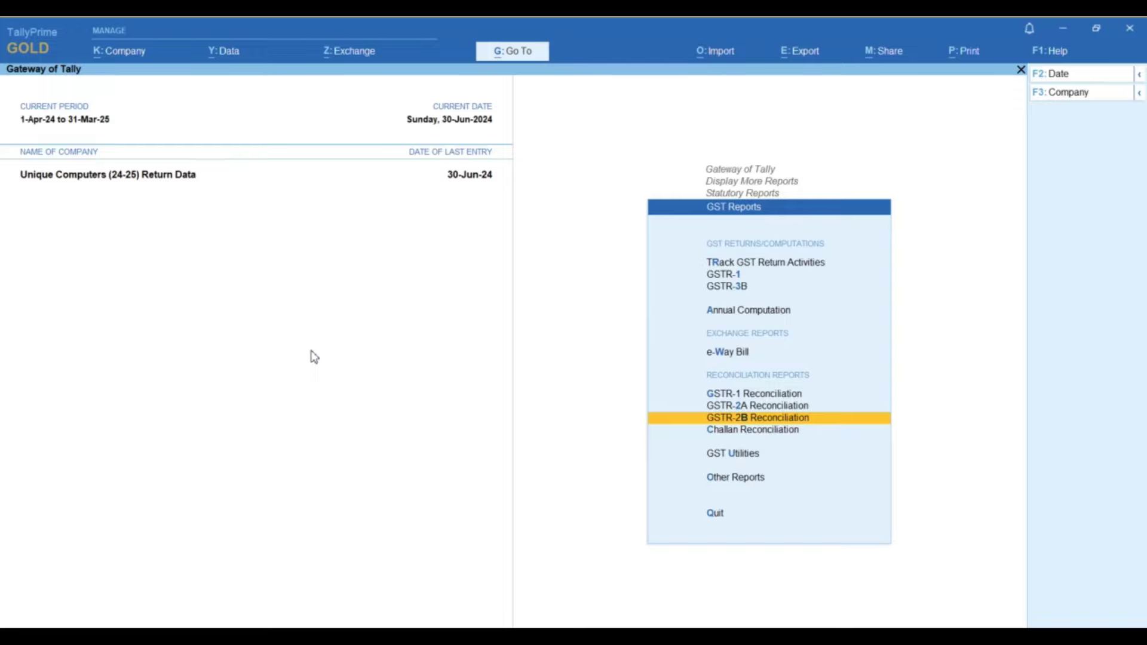
key("Up")
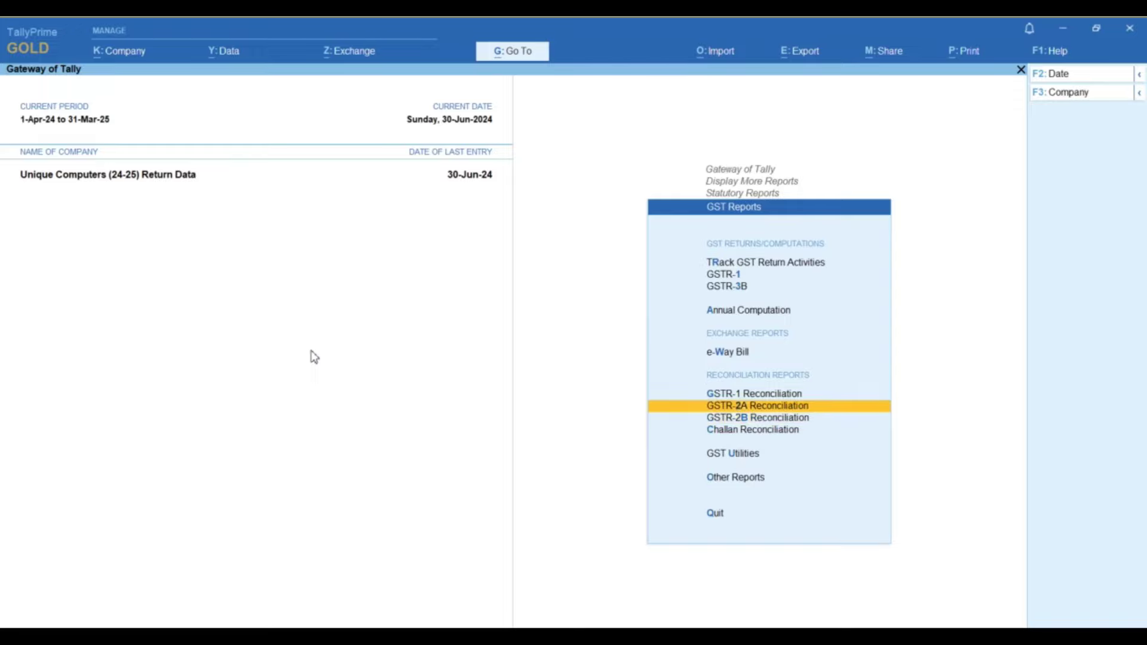
key("Down")
key("Return")
left_click(799, 53)
key("Return")
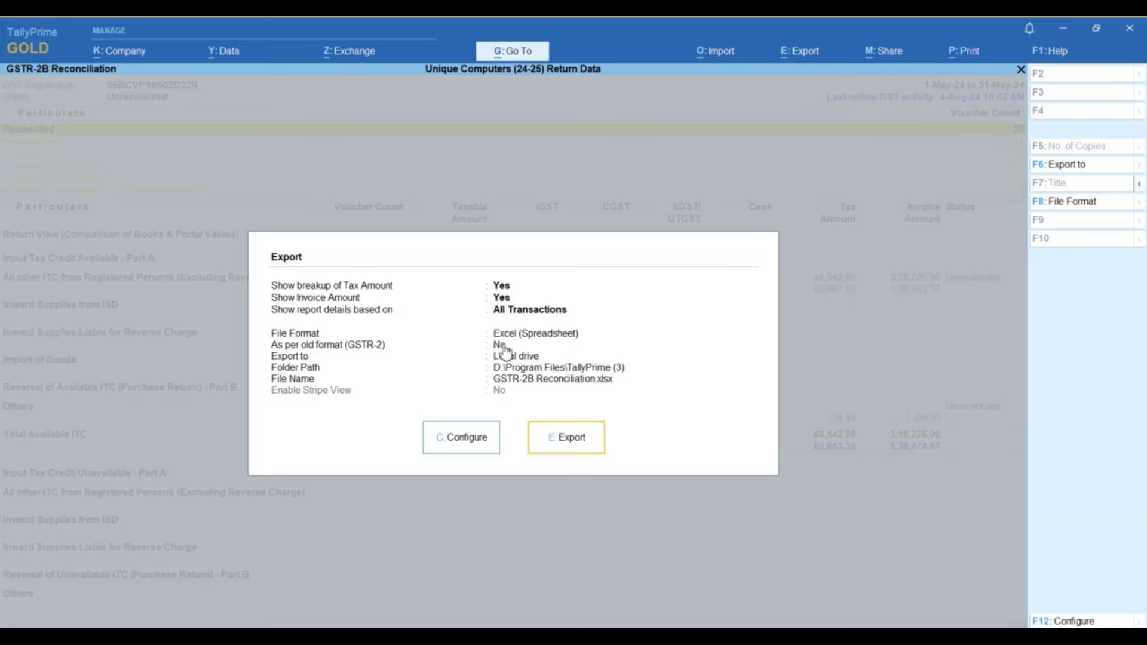
left_click(573, 445)
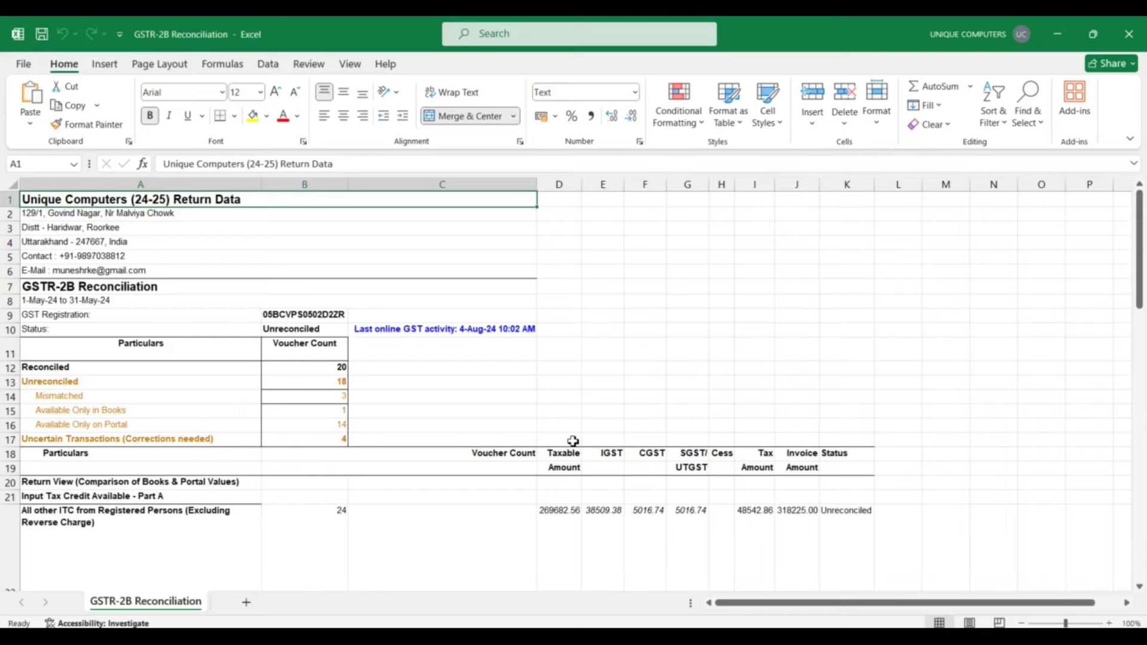
Step: Scroll through the exported workbook, then close Excel
scroll(498, 474, "down", 9)
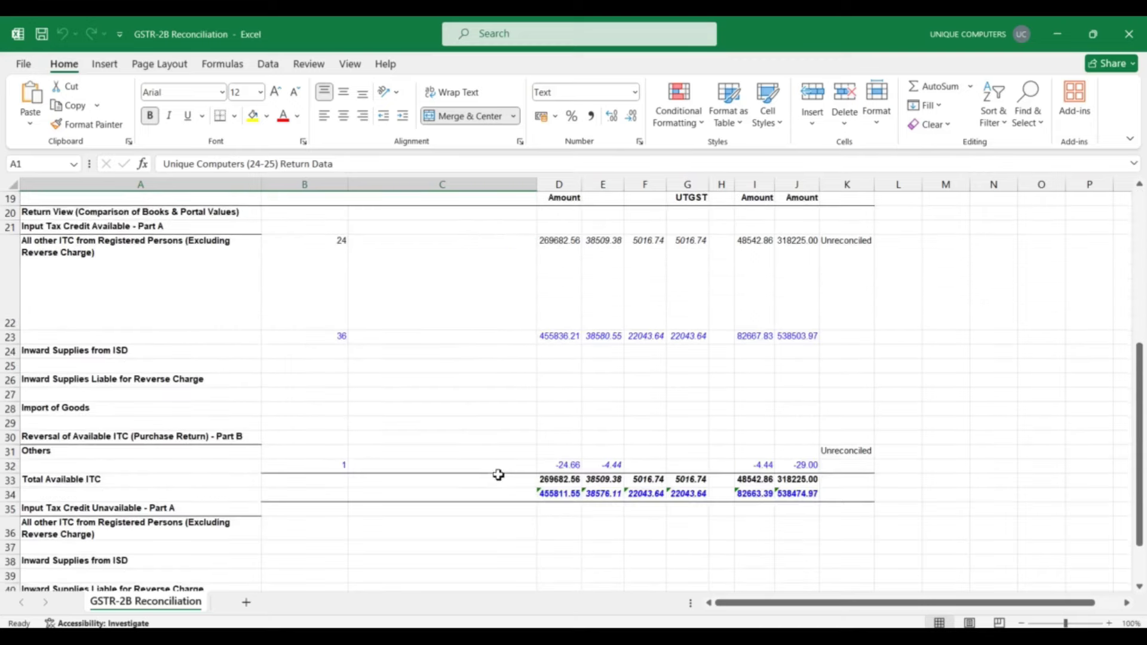
scroll(498, 474, "down", 3)
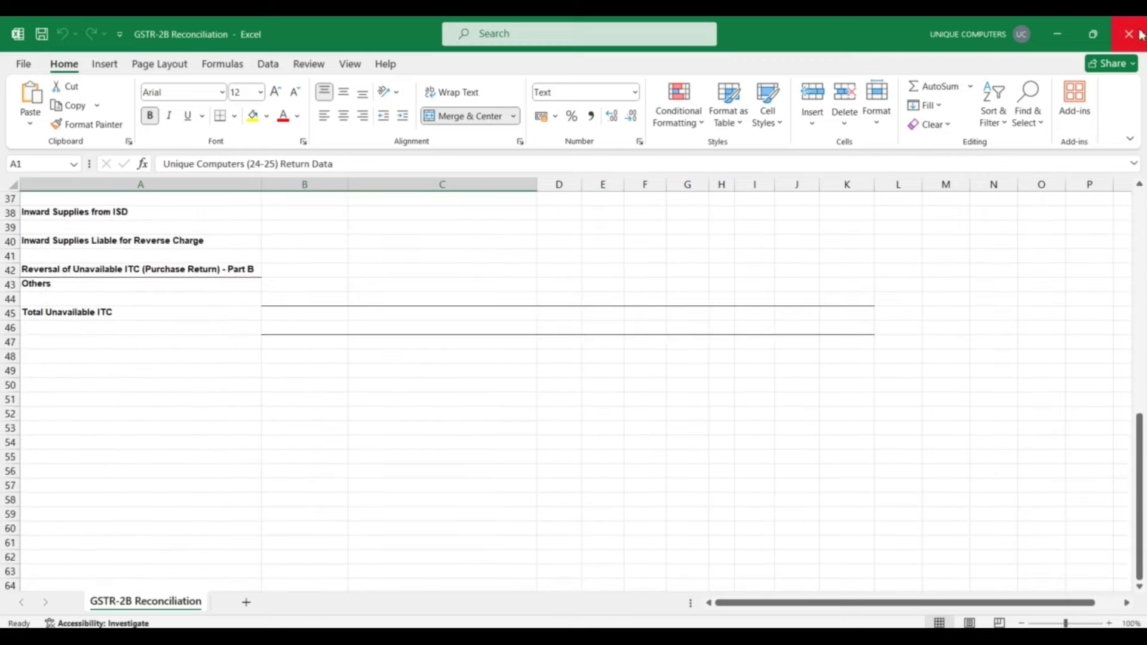
left_click(1132, 34)
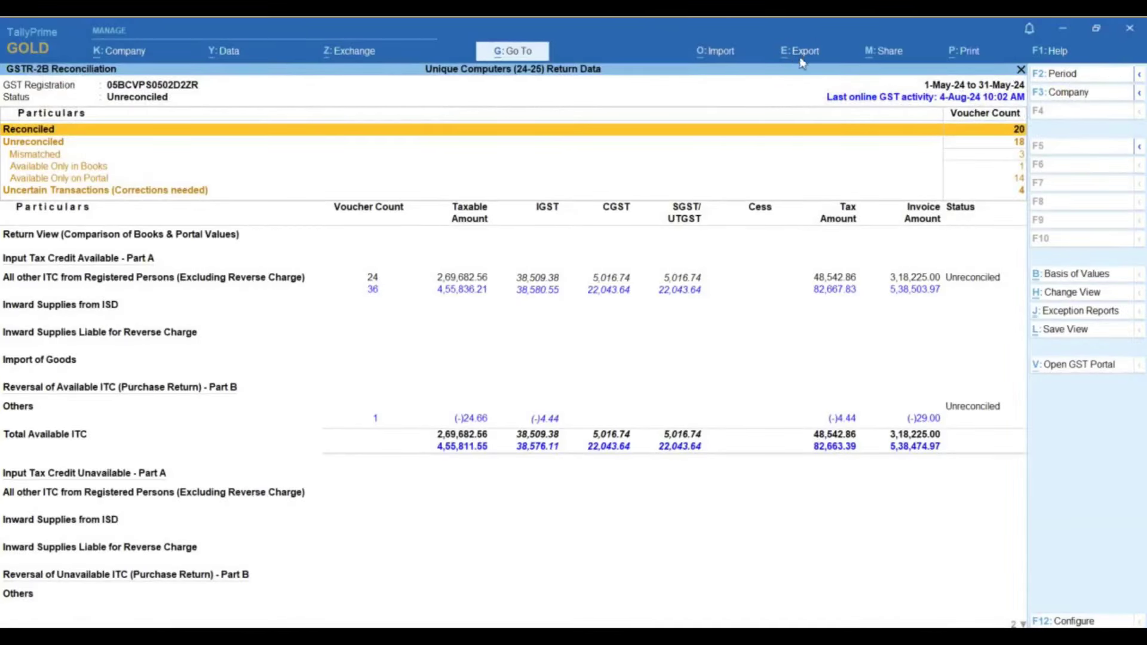
Step: Export the current report to Excel with 'As per old format (GSTR-2)' set to Yes
left_click(801, 51)
key("Return")
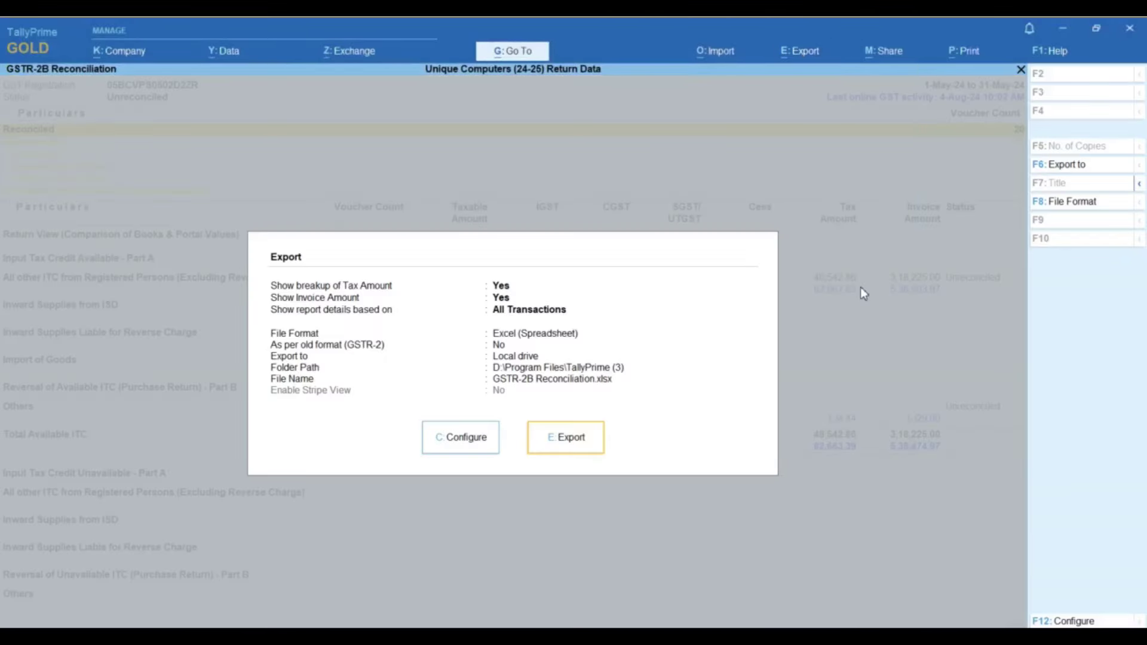
left_click(465, 437)
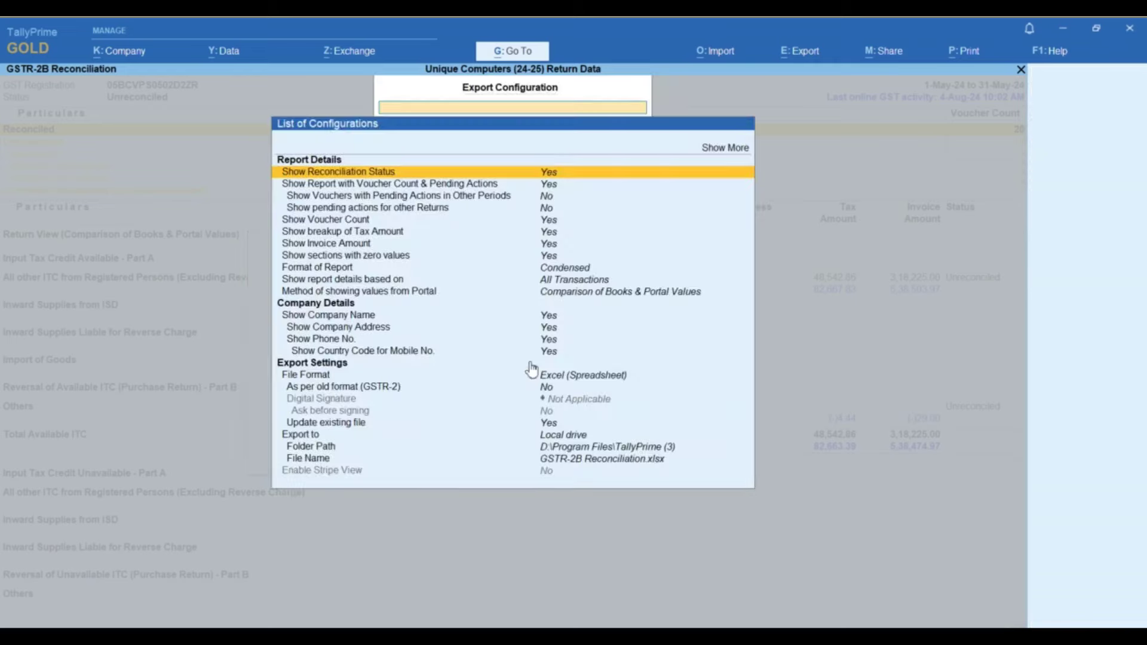
left_click(548, 394)
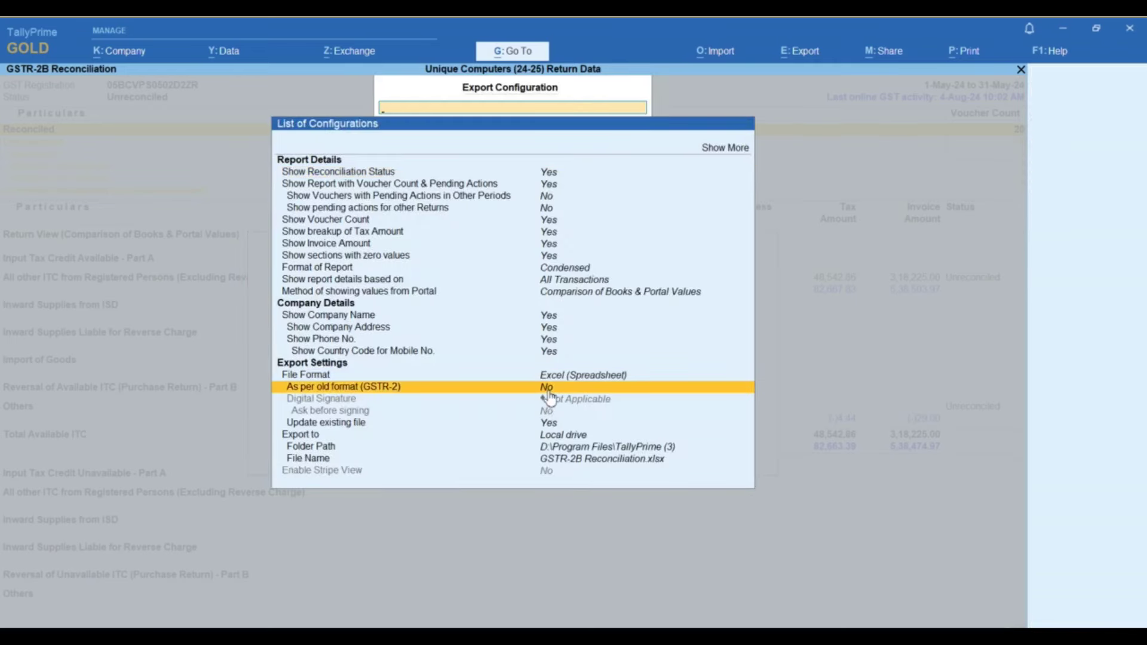
left_click(549, 394)
key("ctrl+a")
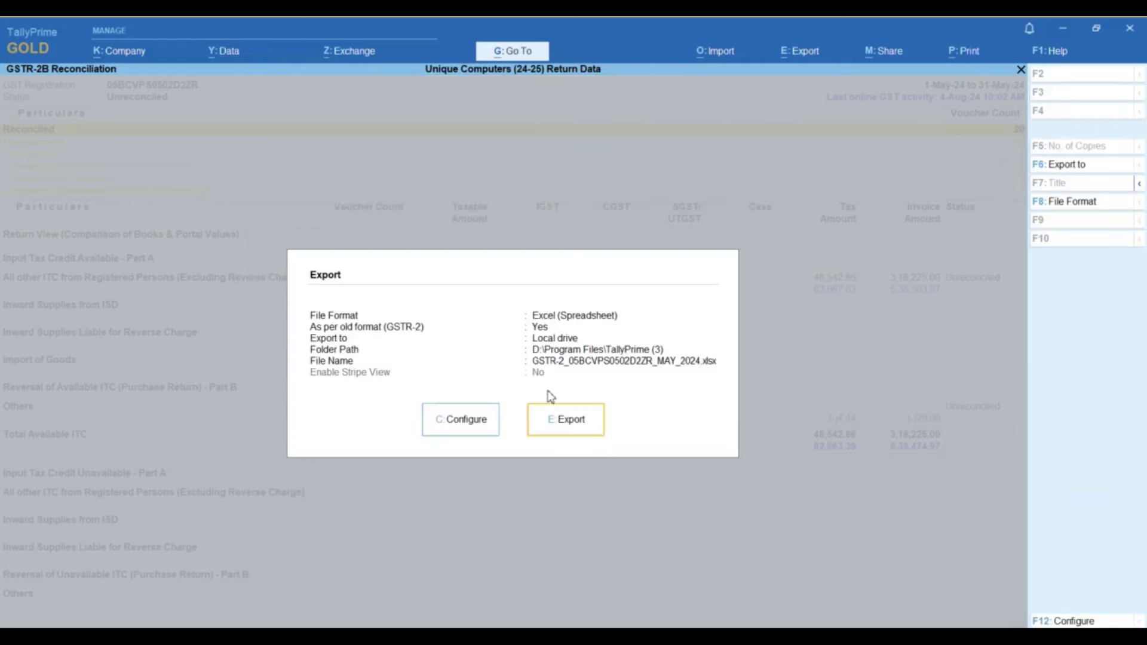
left_click(566, 431)
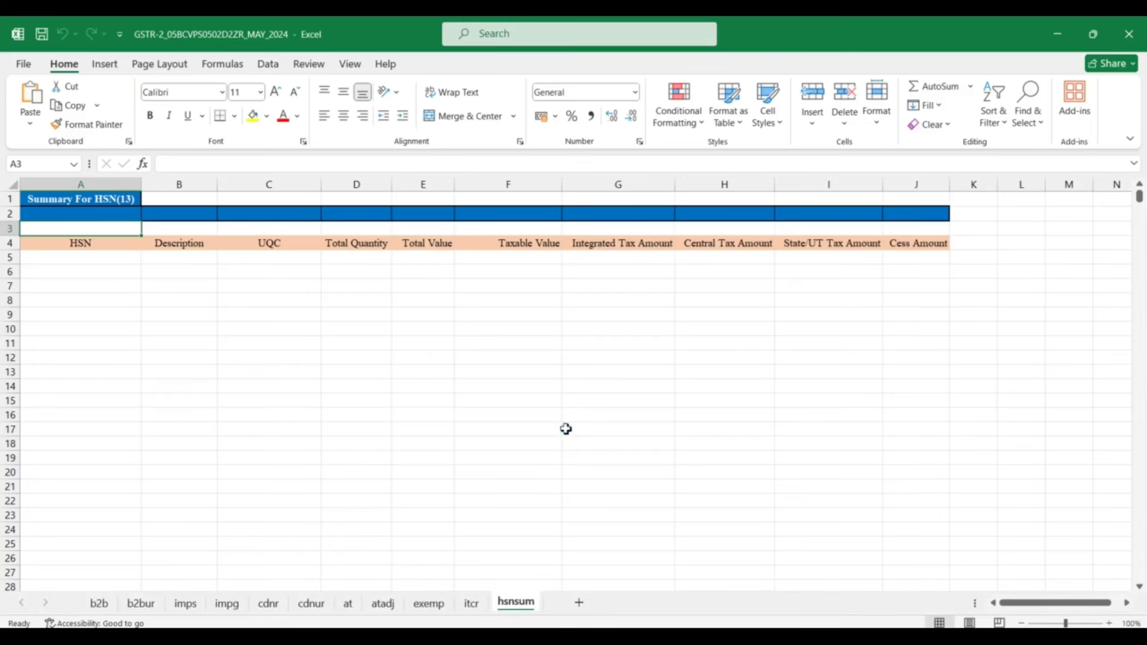
Step: On the b2b sheet, check the GSTIN of Supplier column from top to bottom
left_click(99, 602)
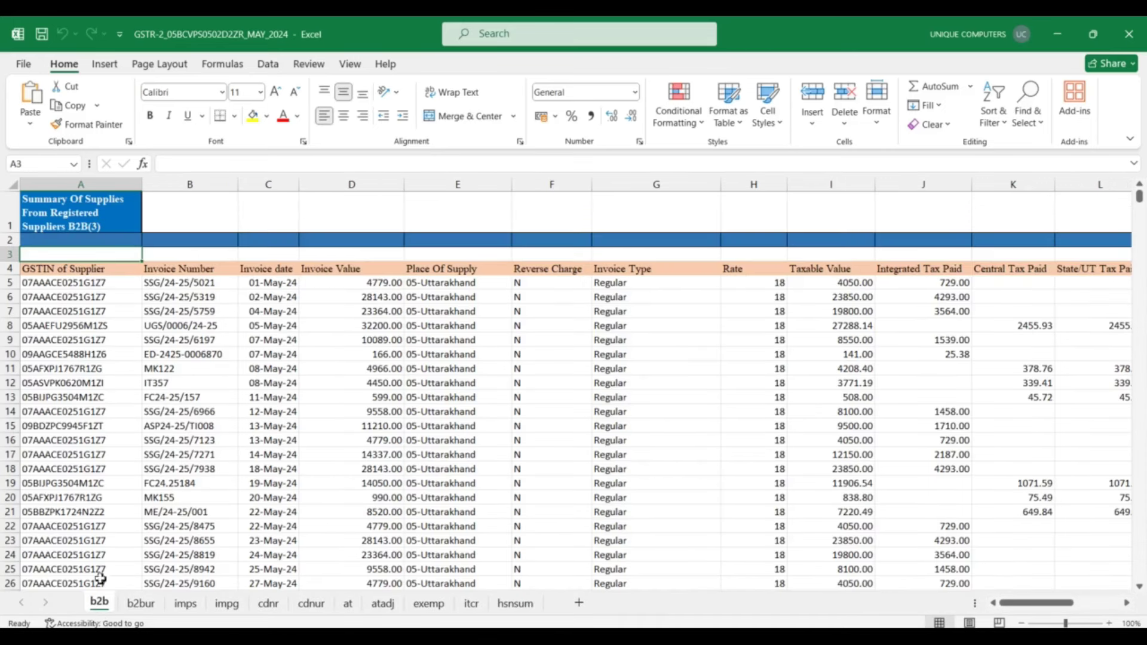
left_click(198, 453)
key("Left")
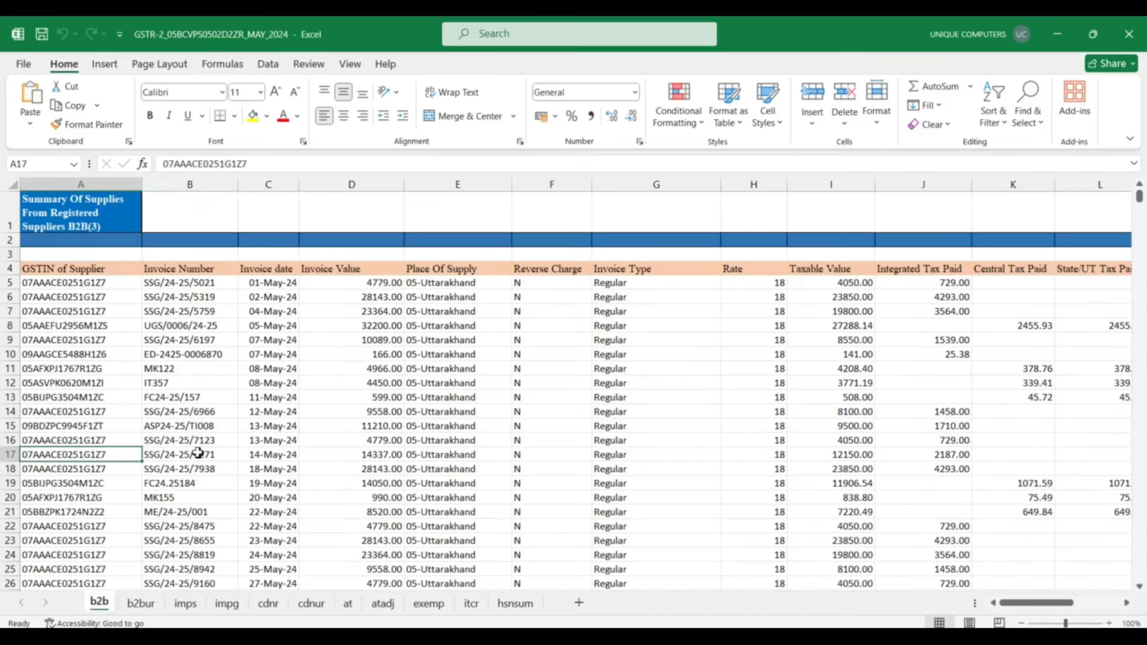
key("Up")
key("Up")
key("Up")
key("Up")
key("Up")
key("Up")
key("Up")
key("Up")
key("Up")
key("Up")
key("Up")
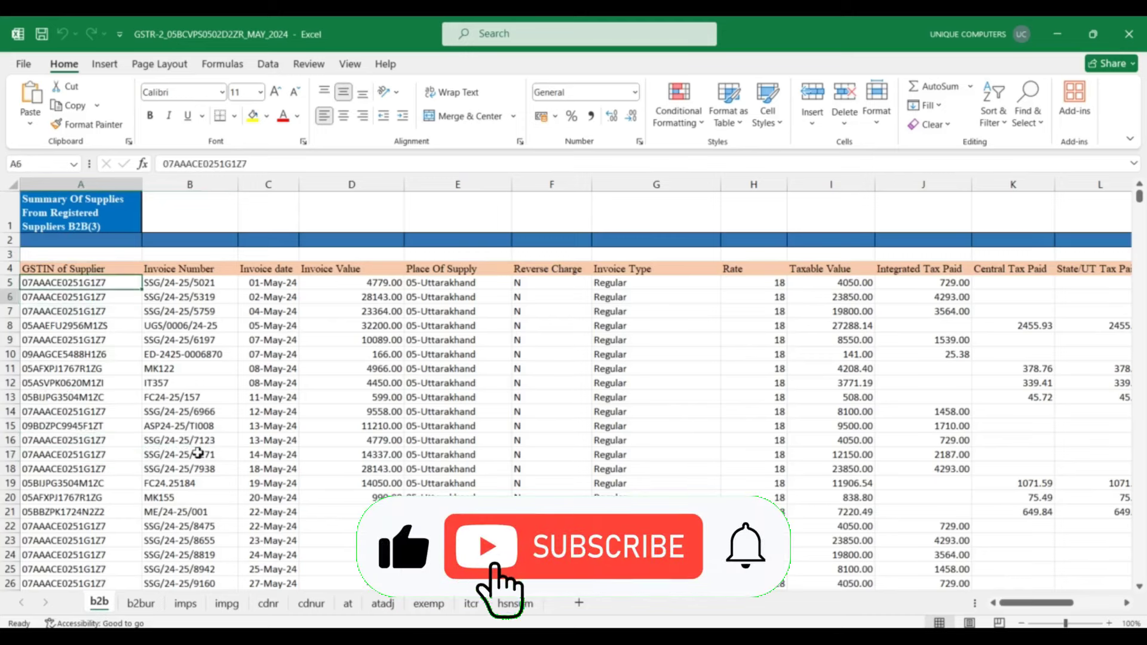
key("Down")
key("Down")
key("Down")
key("Down")
key("Down")
key("Down")
key("Down")
key("Down")
key("Down")
key("Down")
key("Down")
key("Down")
key("Down")
key("Down")
key("Down")
key("Down")
key("Down")
key("Down")
key("Down")
key("Down")
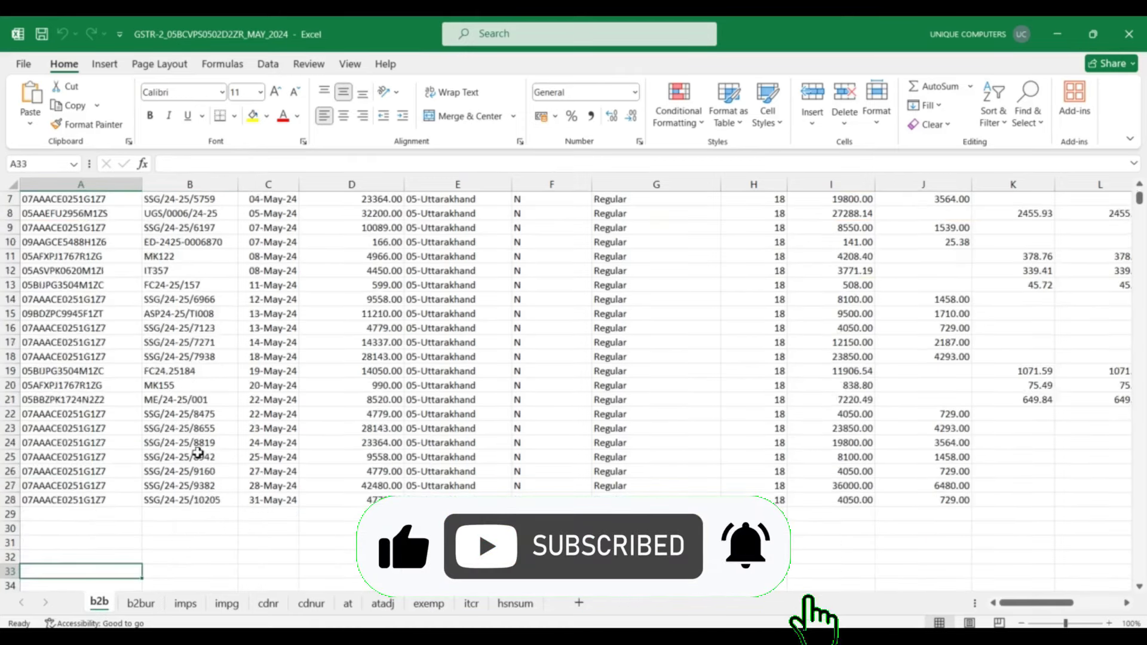
key("Down")
key("Down")
key("Down")
key("Down")
key("Down")
key("Down")
key("Down")
key("Down")
key("Down")
key("Down")
key("Down")
key("Down")
key("Down")
key("Down")
key("Down")
key("Up")
key("Up")
key("Up")
key("Up")
key("Up")
key("Up")
key("Up")
key("Up")
key("Up")
key("Up")
key("Up")
key("Up")
key("Up")
key("Up")
key("Up")
key("Up")
key("Up")
key("Up")
key("Up")
key("Up")
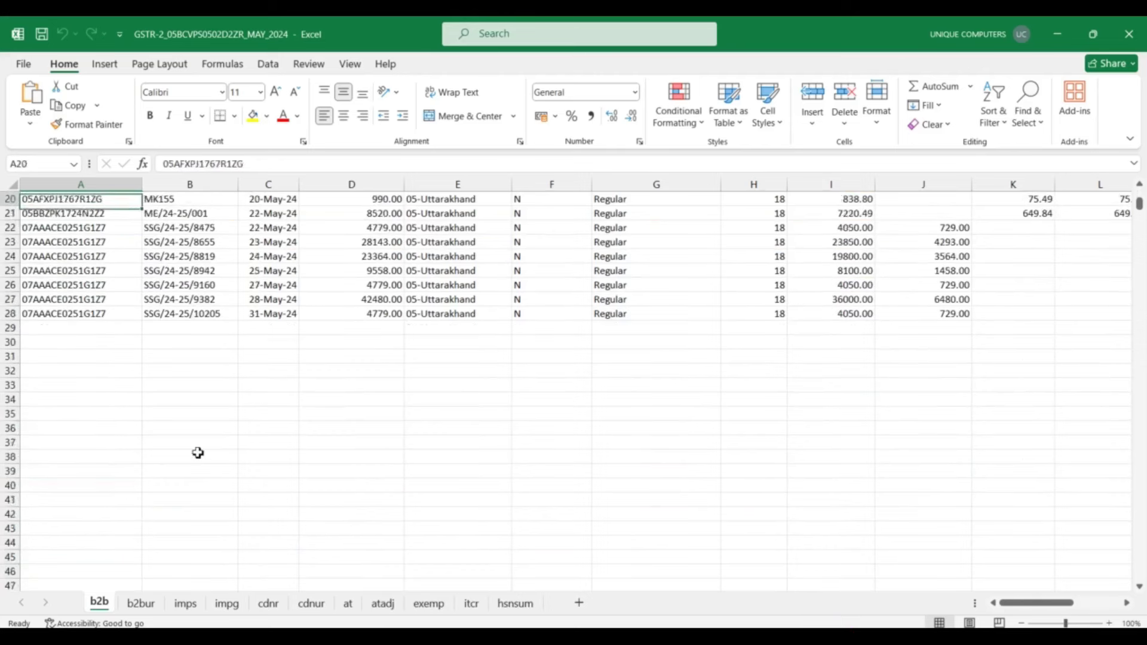
key("ctrl+Home")
Step: Step through the State/UT Tax Paid amounts, then close the GSTR-2 workbook
key("Right")
key("Right")
key("Right")
key("Right")
key("Right")
key("Right")
key("Right")
key("Right")
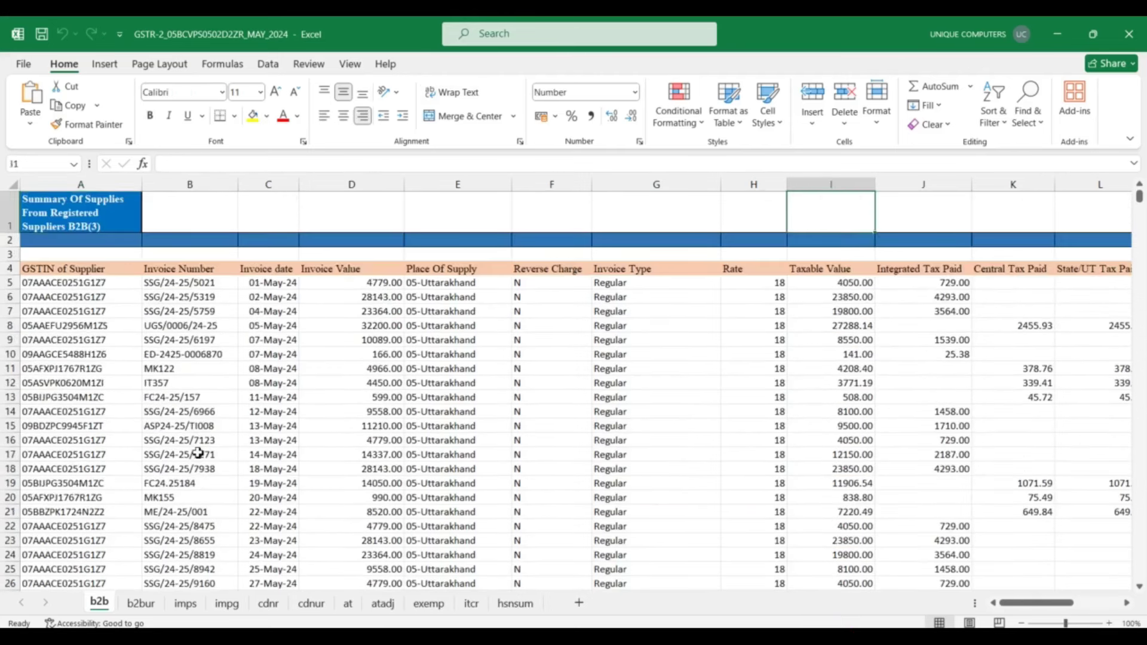
key("Right")
key("Right")
key("Right")
key("Down")
key("Down")
key("Down")
key("Down")
key("Down")
key("Down")
key("Down")
key("Down")
key("Down")
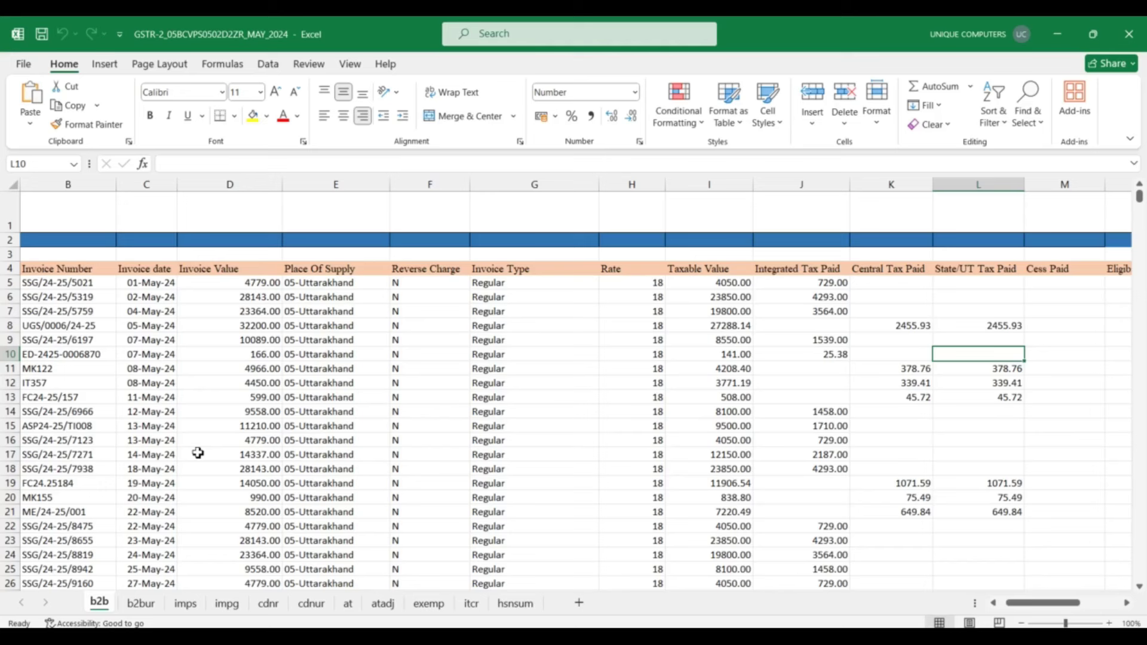
key("Left")
key("Left")
key("Left")
key("Left")
key("Left")
key("Left")
key("Left")
key("Left")
key("Left")
key("Left")
key("Left")
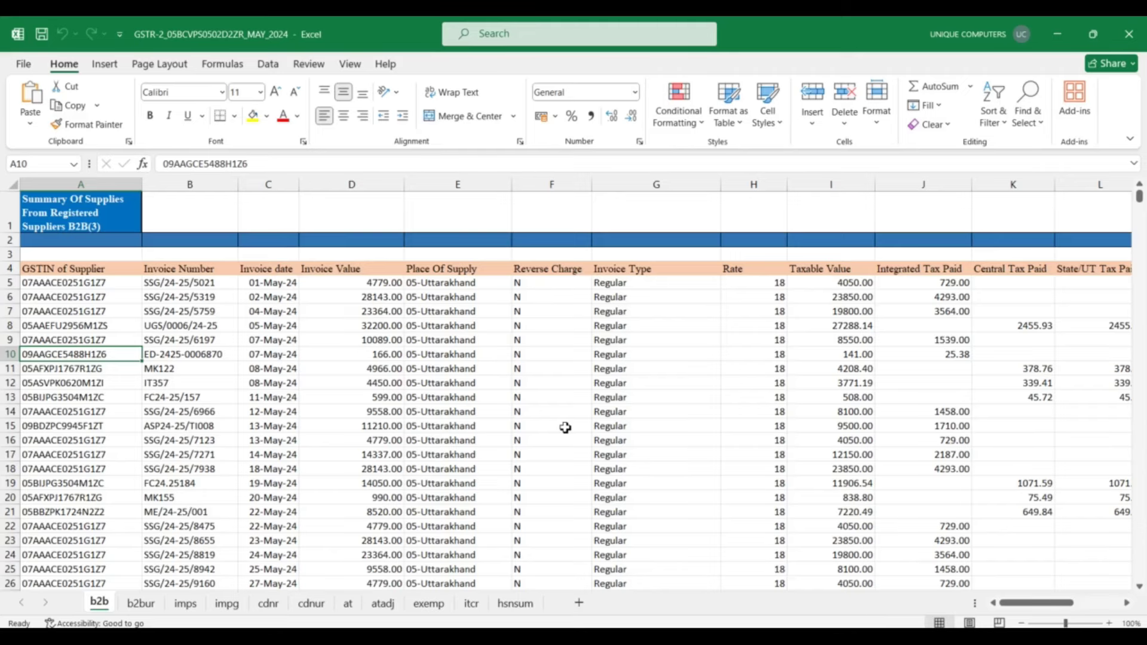
left_click(1129, 34)
left_click(478, 495)
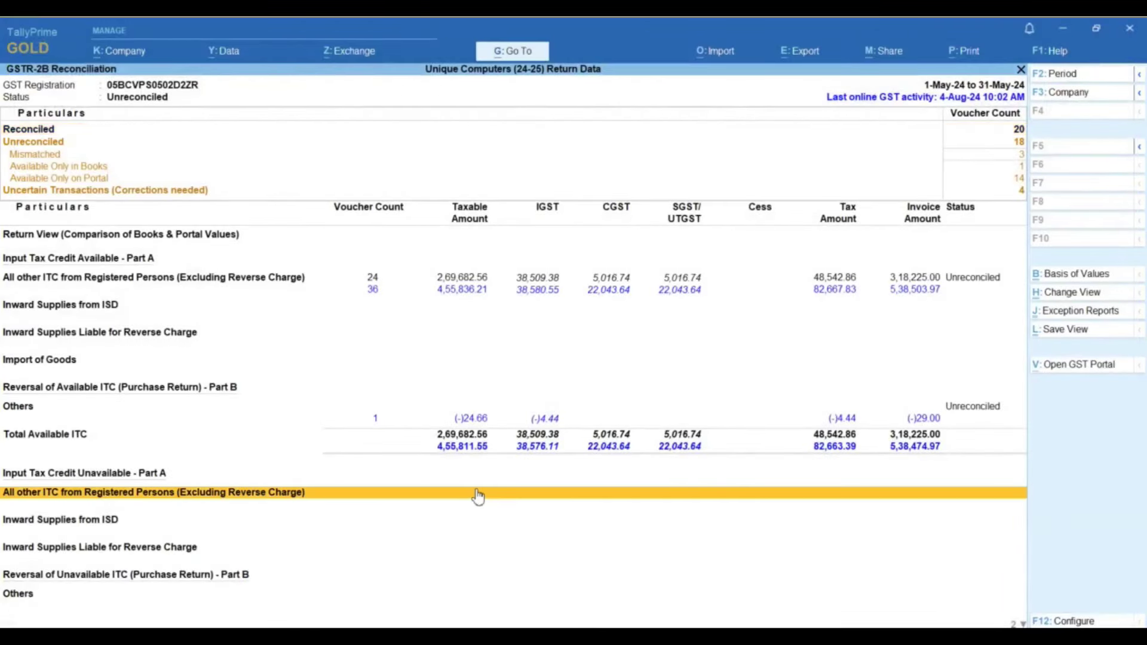
Step: Leave the GSTR-2B Reconciliation report for the GST Reports menu
key("Escape")
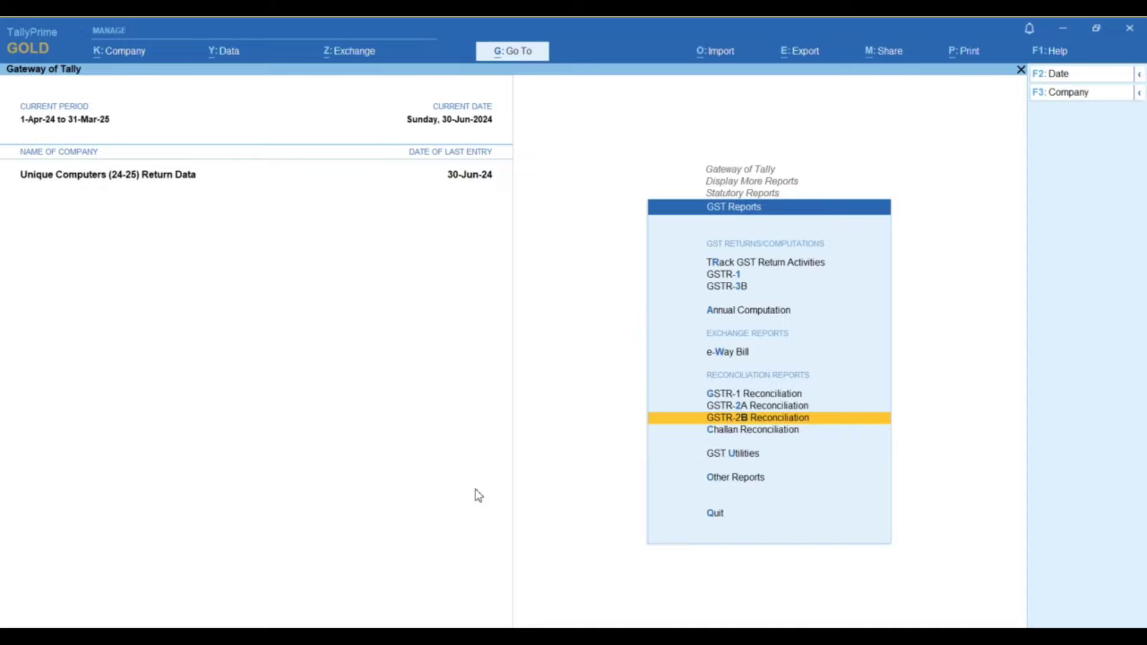
Step: Open GSTR-2B Reconciliation and browse the B2B supplier GSTIN rows
key("Return")
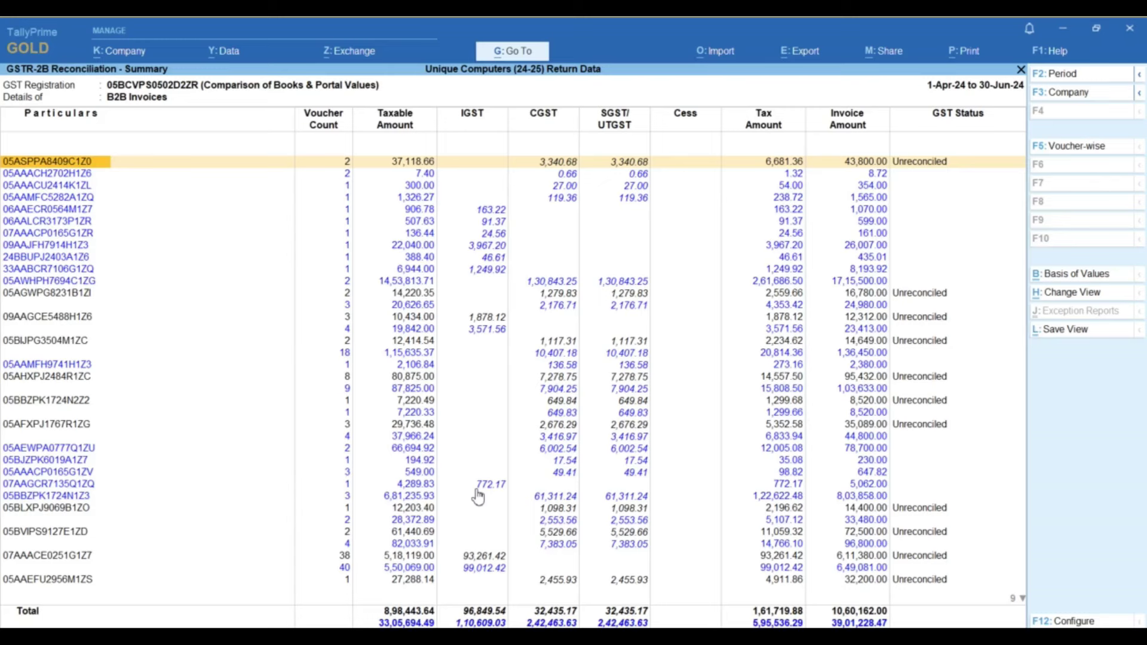
key("Down")
key("Down")
key("Down")
key("Down")
key("Down")
key("Down")
key("Down")
key("Down")
key("Down")
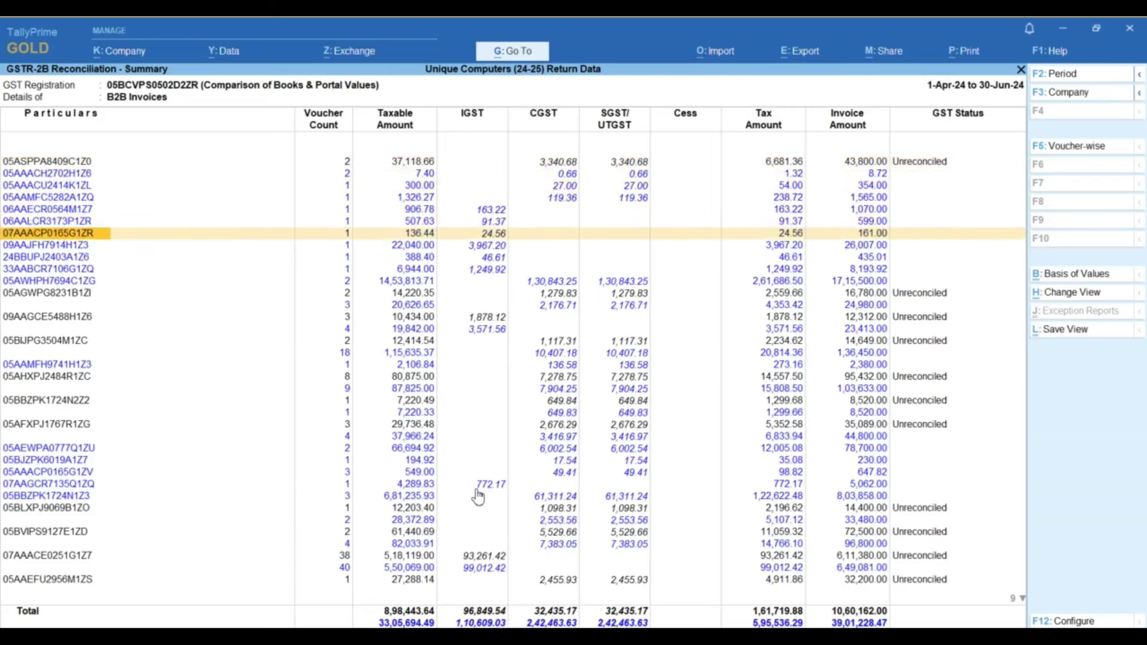
key("Down")
key("Up")
key("Up")
key("Up")
key("Up")
key("Up")
key("Up")
key("Up")
key("Up")
key("Up")
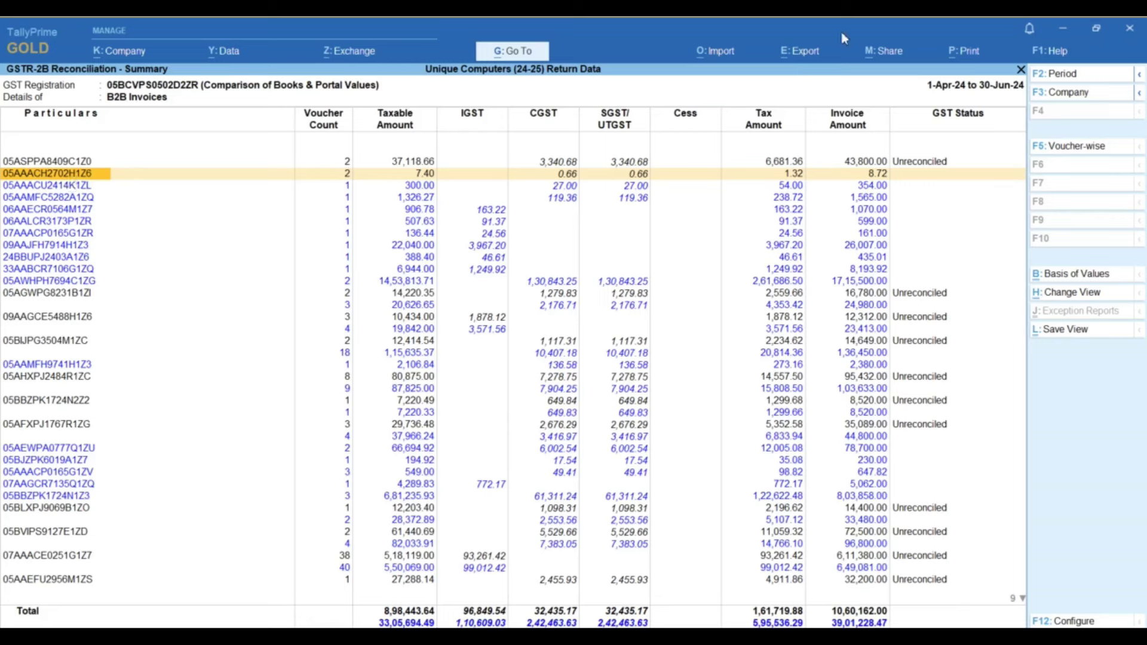
Step: Export the current B2B invoice summary to Excel
key("alt+e")
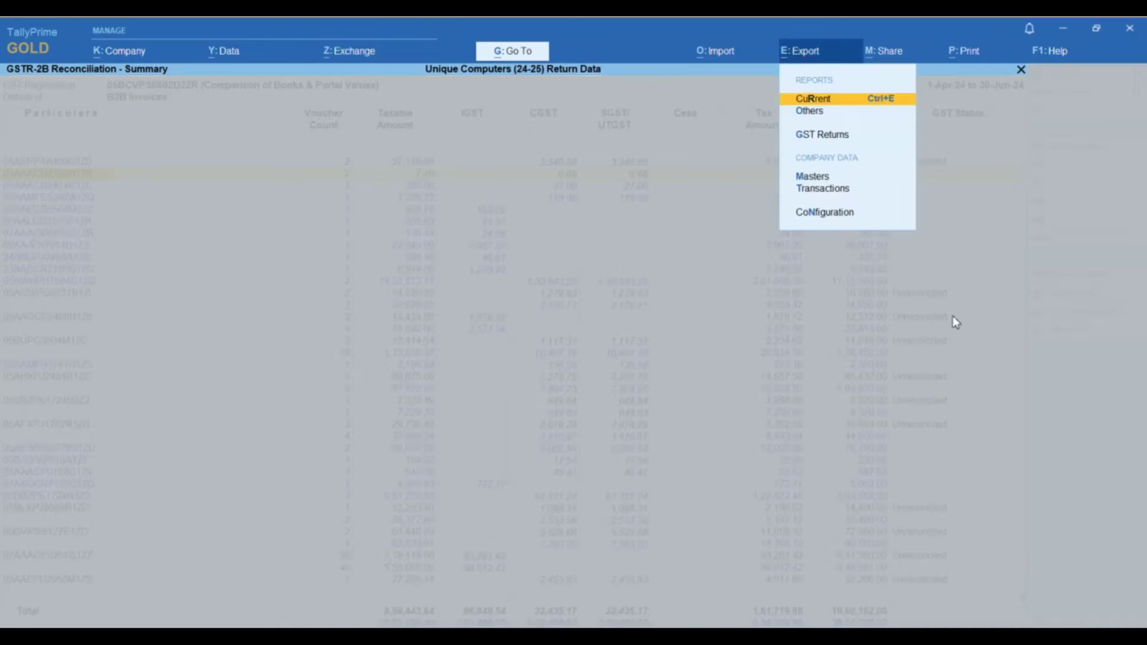
key("Return")
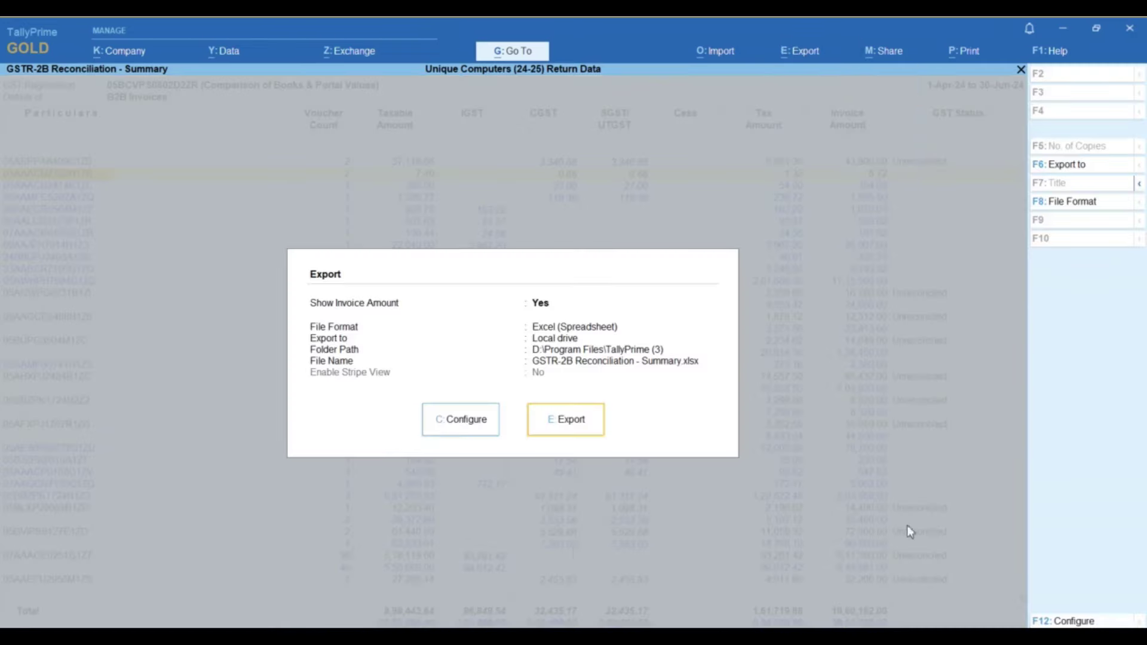
left_click(568, 429)
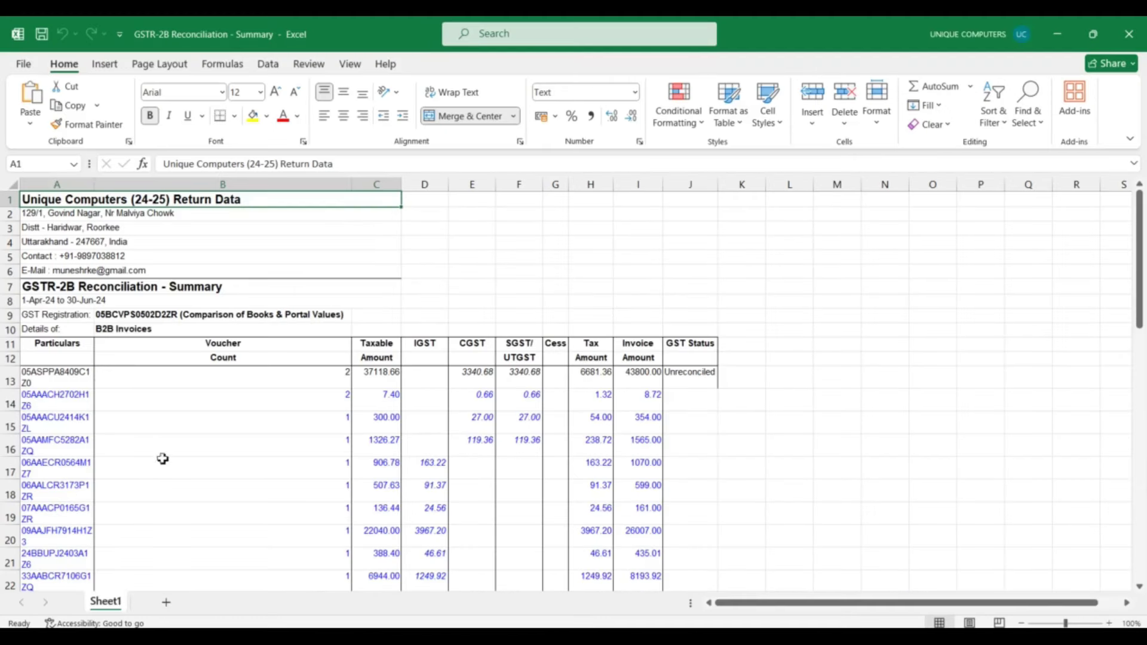
Step: Delete company header rows 1–10 and amount columns B through J
left_click(11, 330)
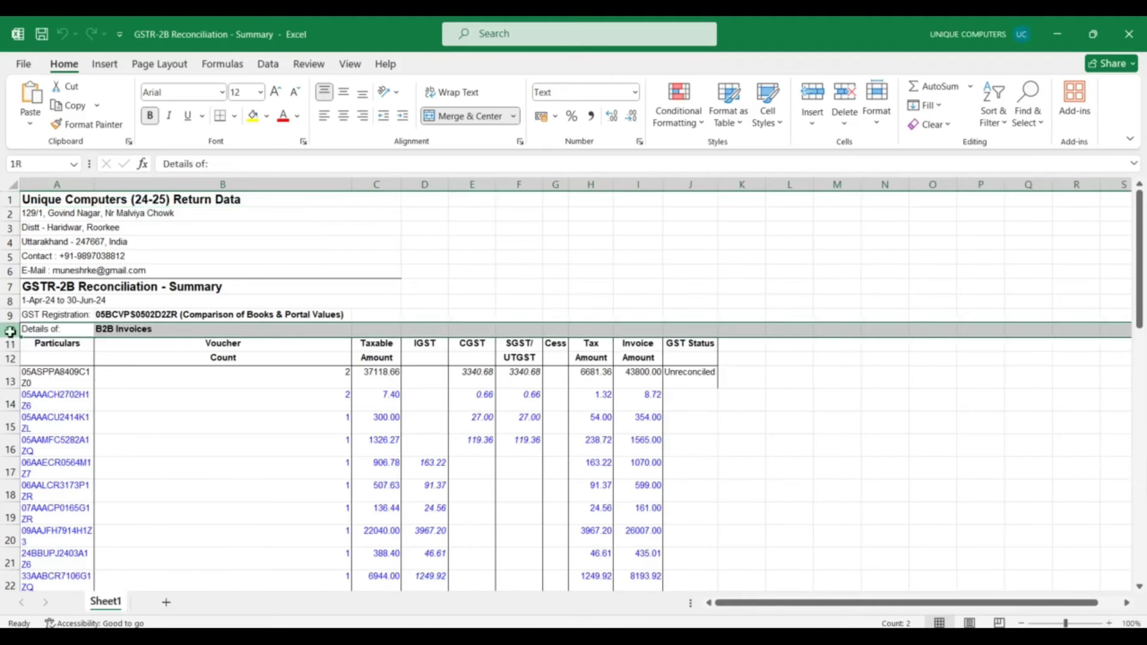
left_click_drag(10, 330, 10, 199)
right_click(147, 248)
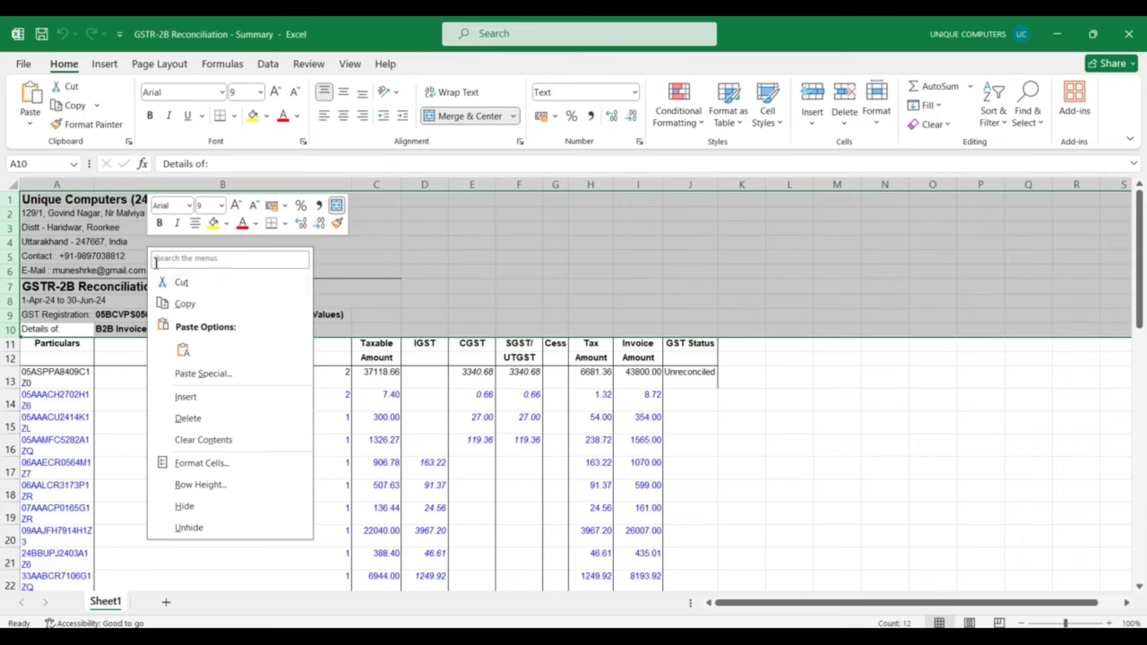
left_click(188, 418)
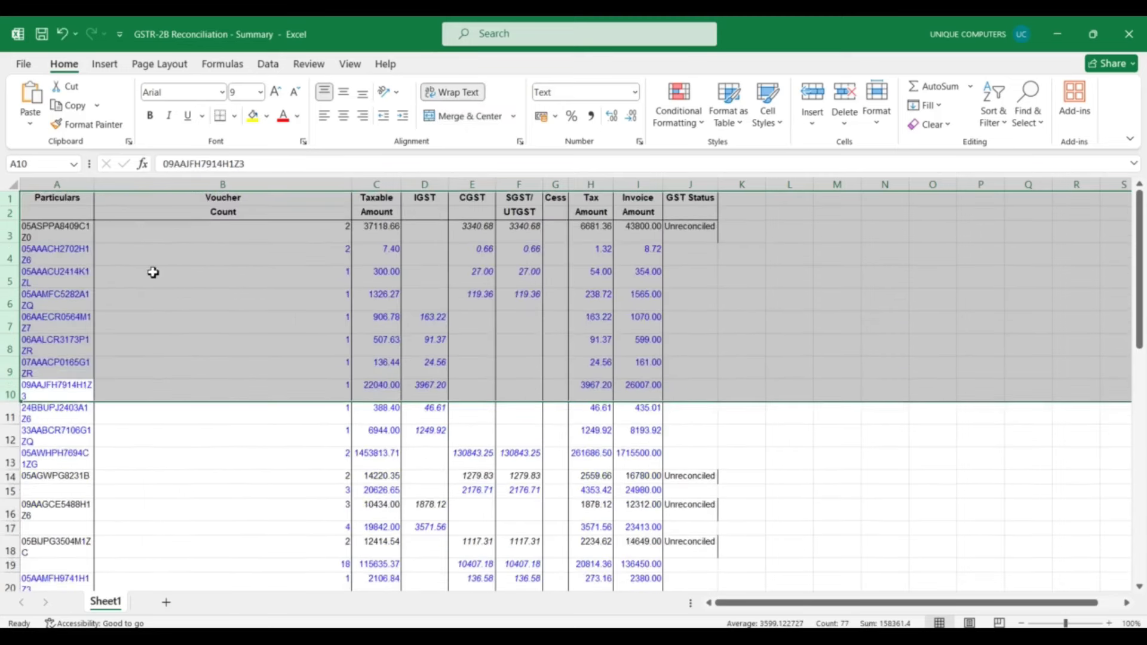
left_click_drag(113, 184, 707, 325)
right_click(376, 382)
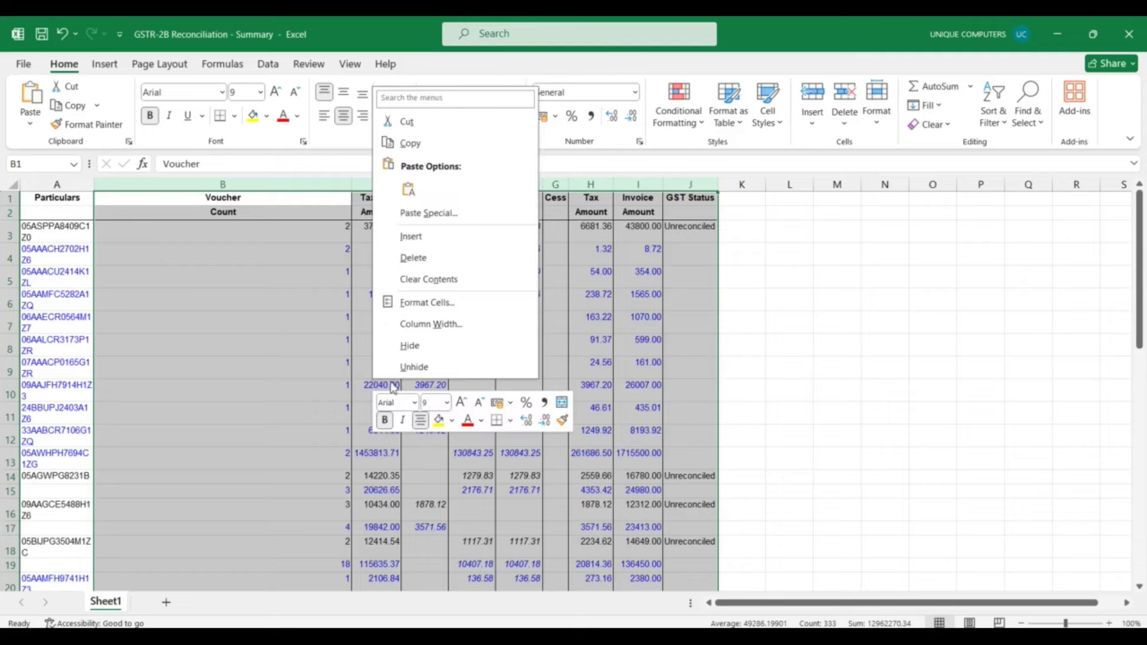
left_click(427, 257)
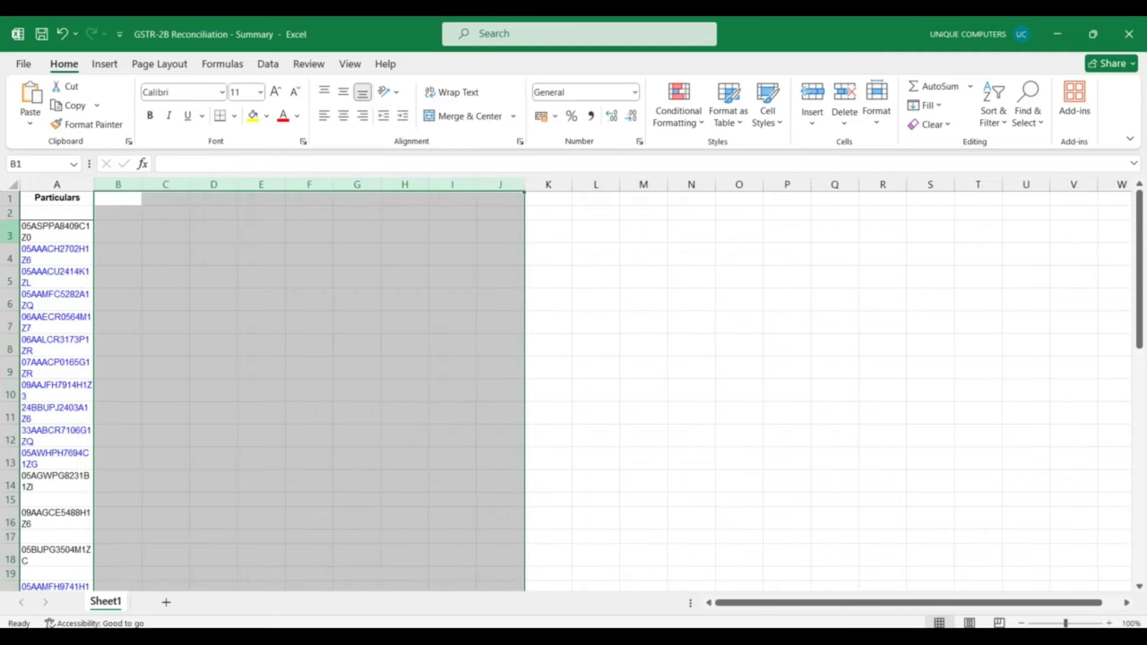
Step: Remove the top three heading rows and the extra GSTIN rows from row 11
left_click_drag(9, 236, 10, 198)
right_click(106, 220)
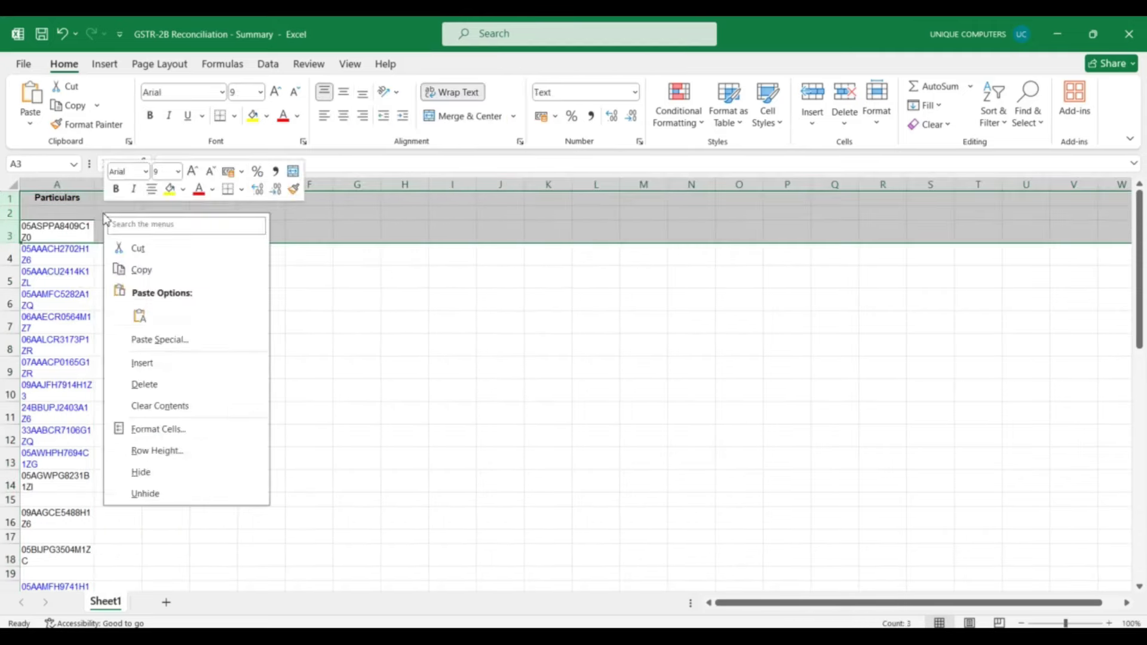
left_click(156, 385)
left_click(305, 382)
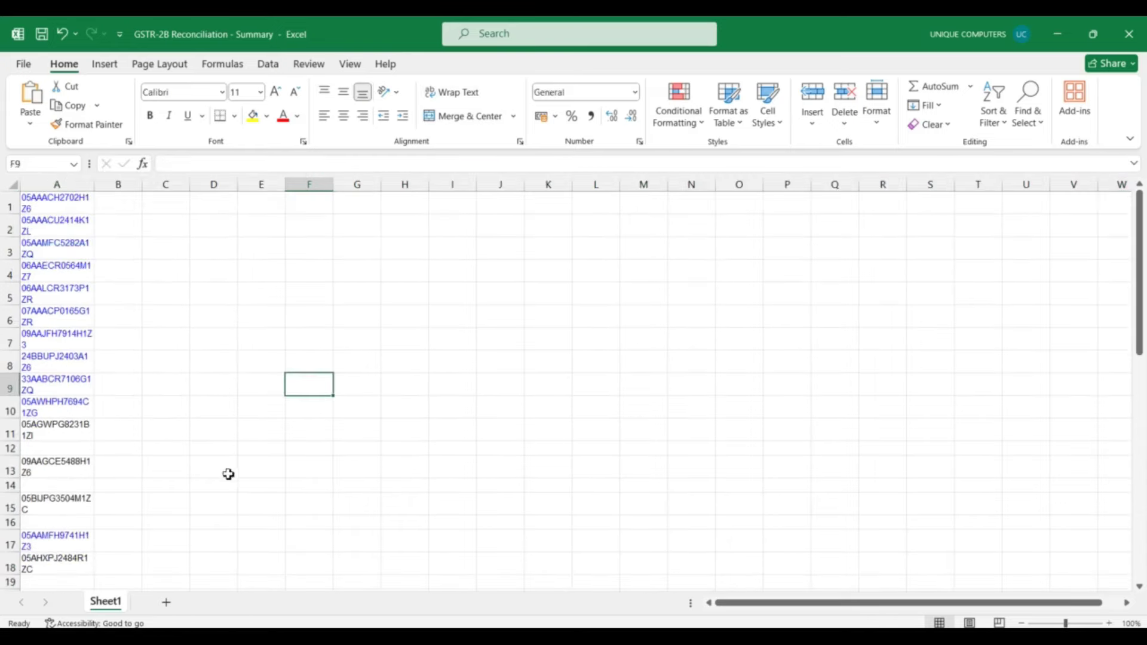
left_click_drag(9, 434, 10, 528)
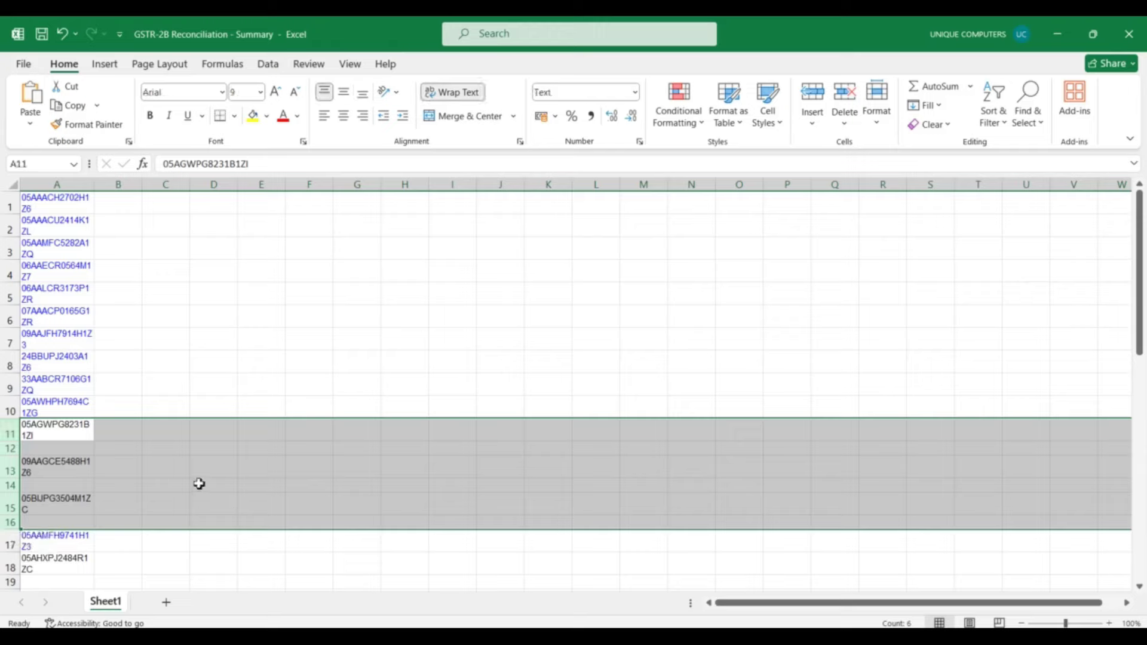
right_click(199, 484)
left_click(258, 362)
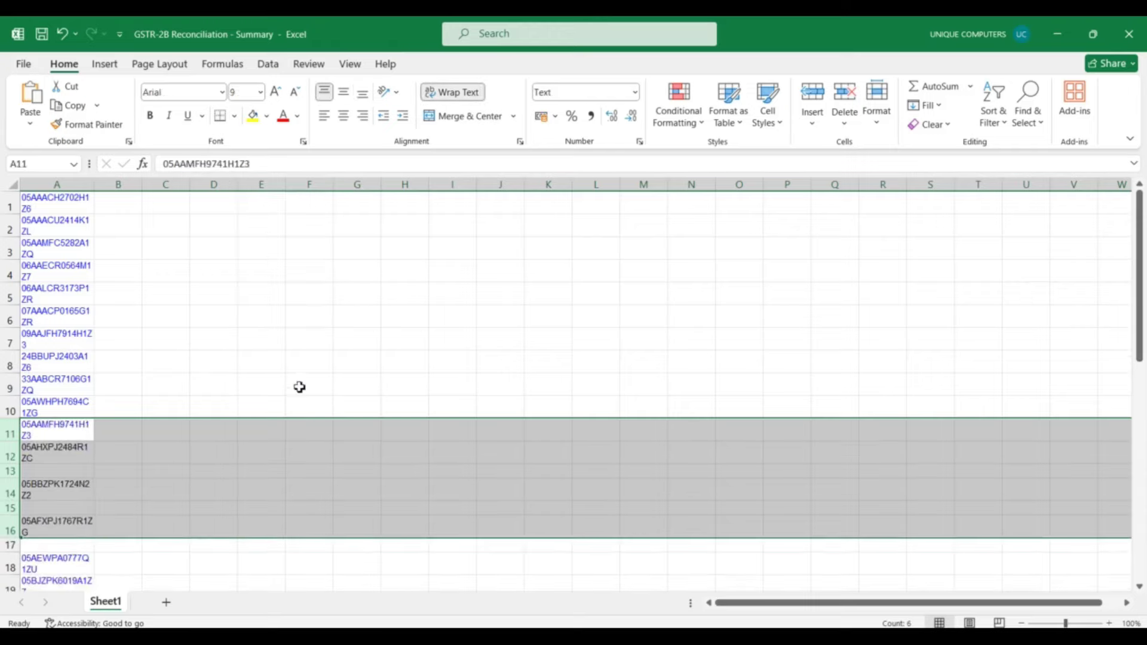
left_click(266, 563)
Step: Delete rows 12–40 through Total, widen column A to fit GSTINs, and save the workbook
scroll(239, 538, "down", 3)
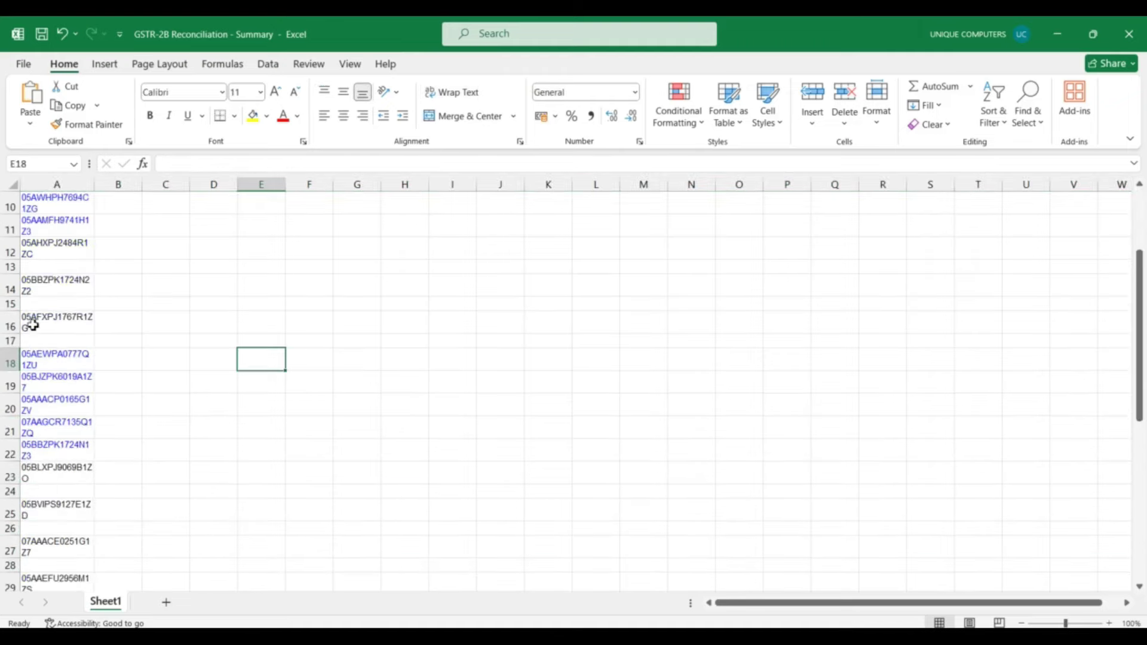
left_click_drag(10, 253, 10, 568)
right_click(173, 379)
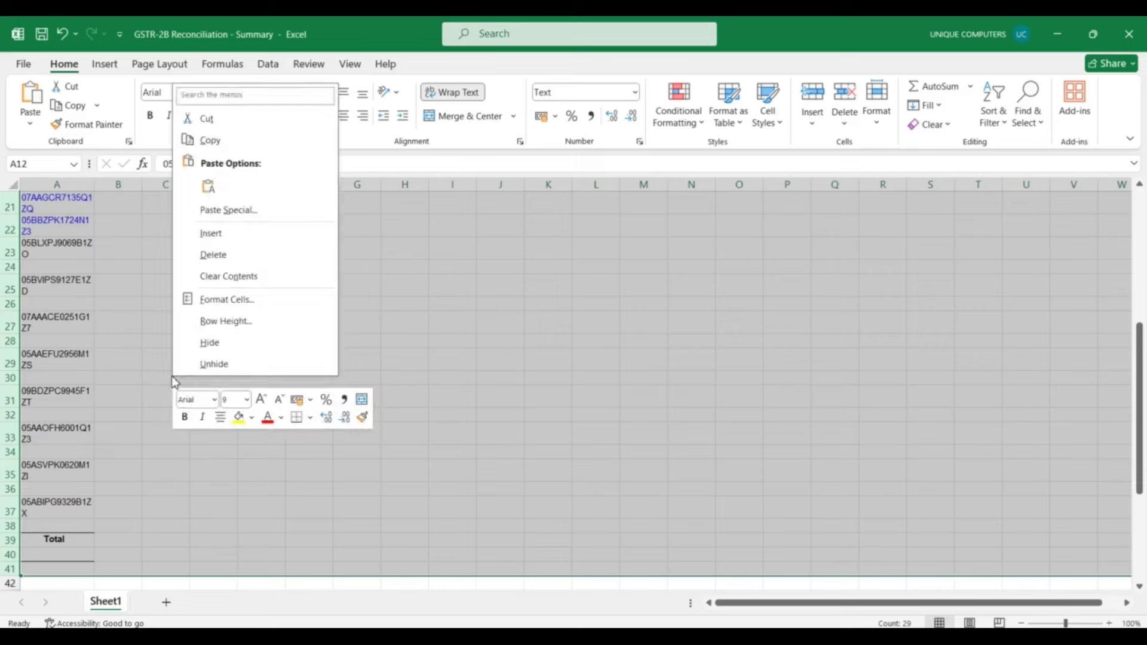
left_click(201, 256)
left_click(214, 318)
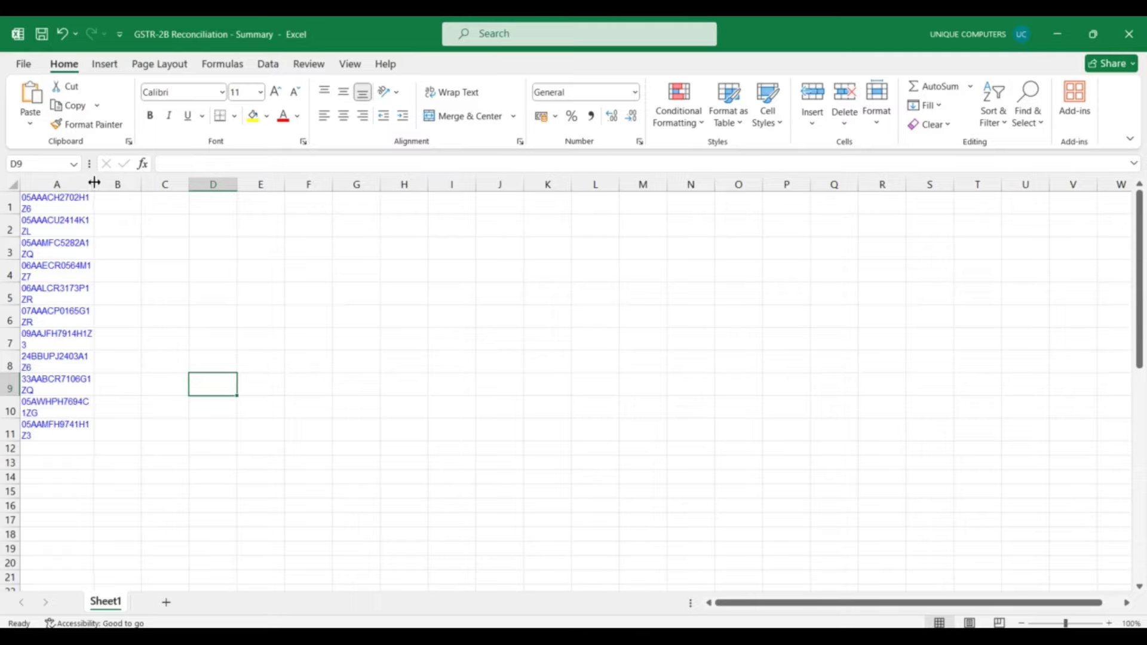
left_click_drag(94, 183, 178, 183)
left_click(1140, 281)
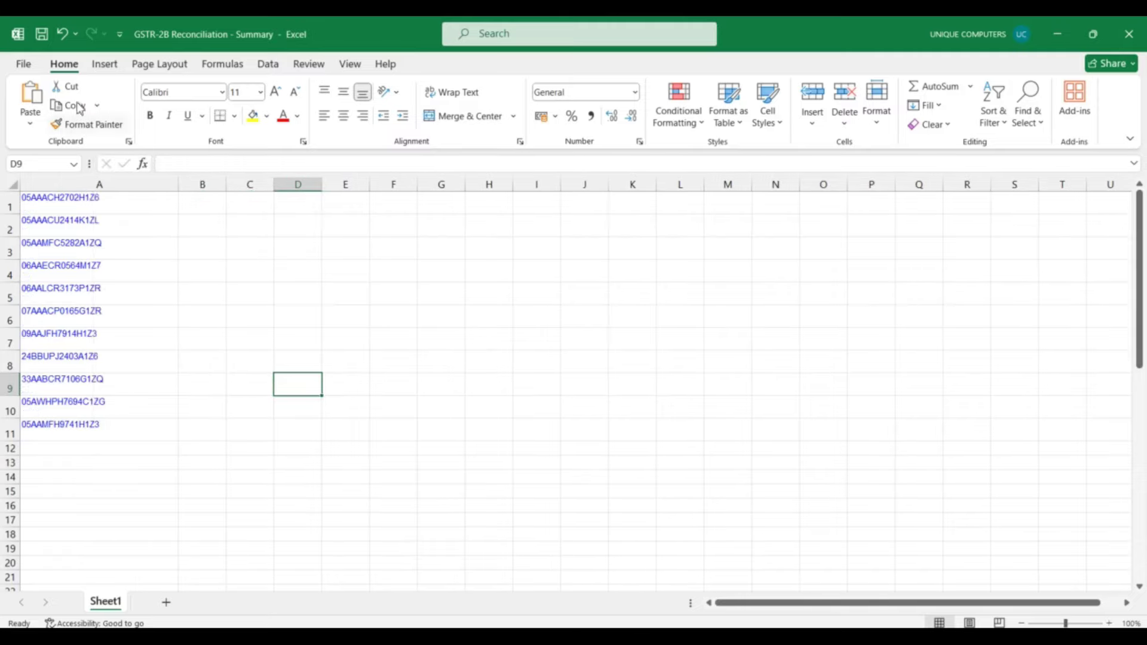
left_click(45, 34)
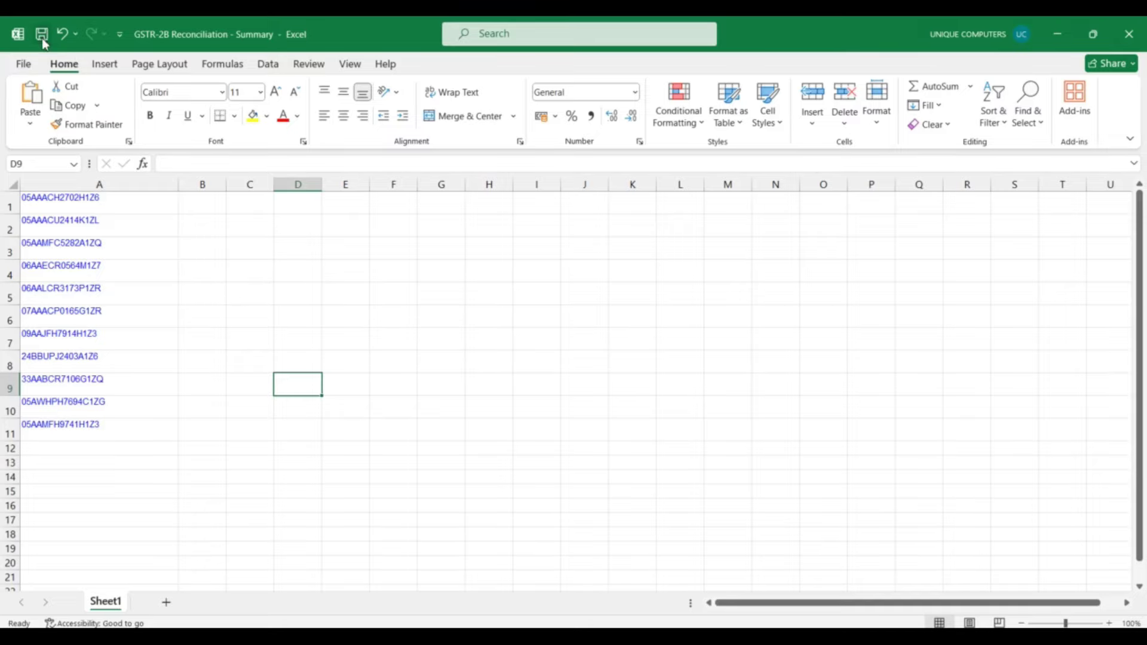
Step: Close Excel, then open and close the summary workbook from D:\Program Files\TallyPrime (3)
left_click(1127, 35)
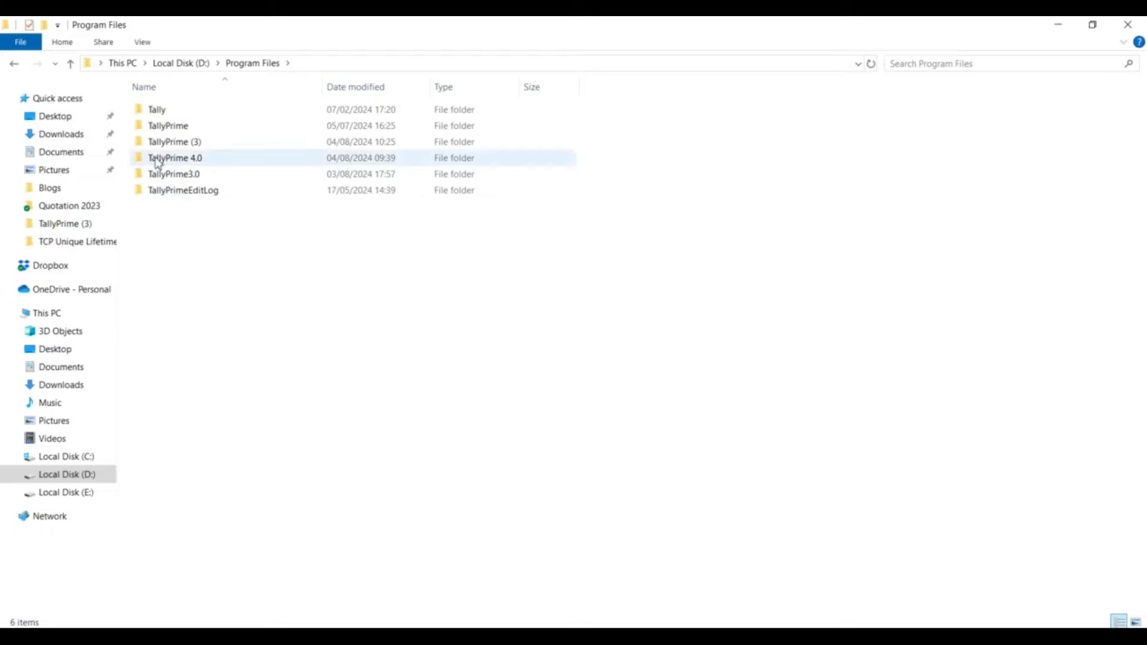
left_click(173, 144)
double_click(175, 145)
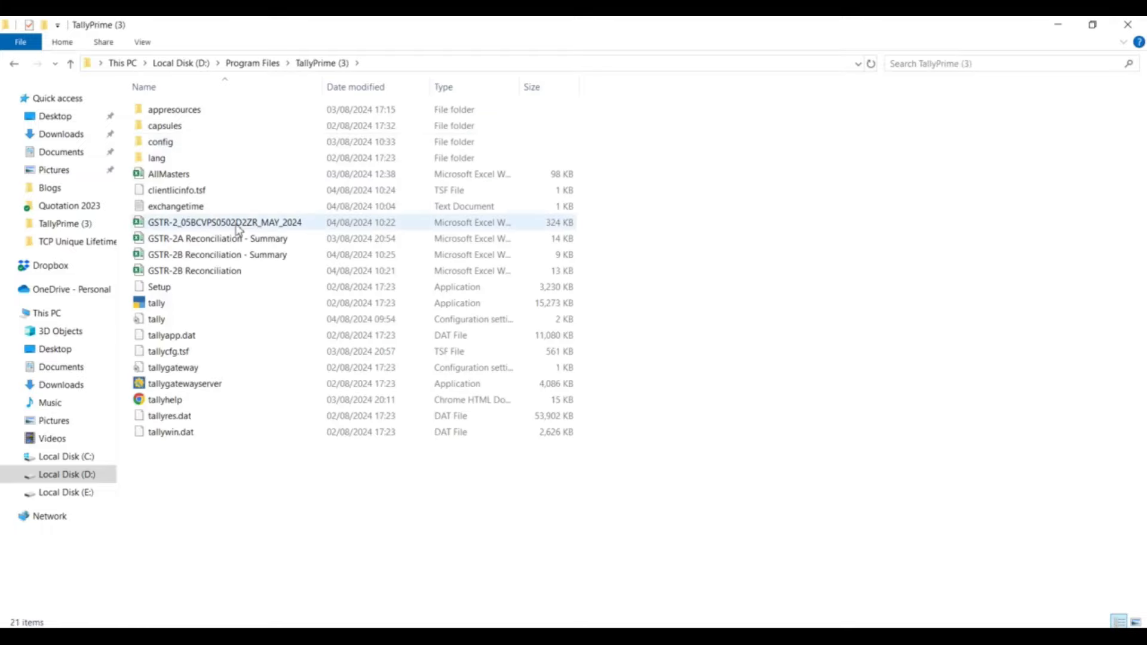
left_click(218, 257)
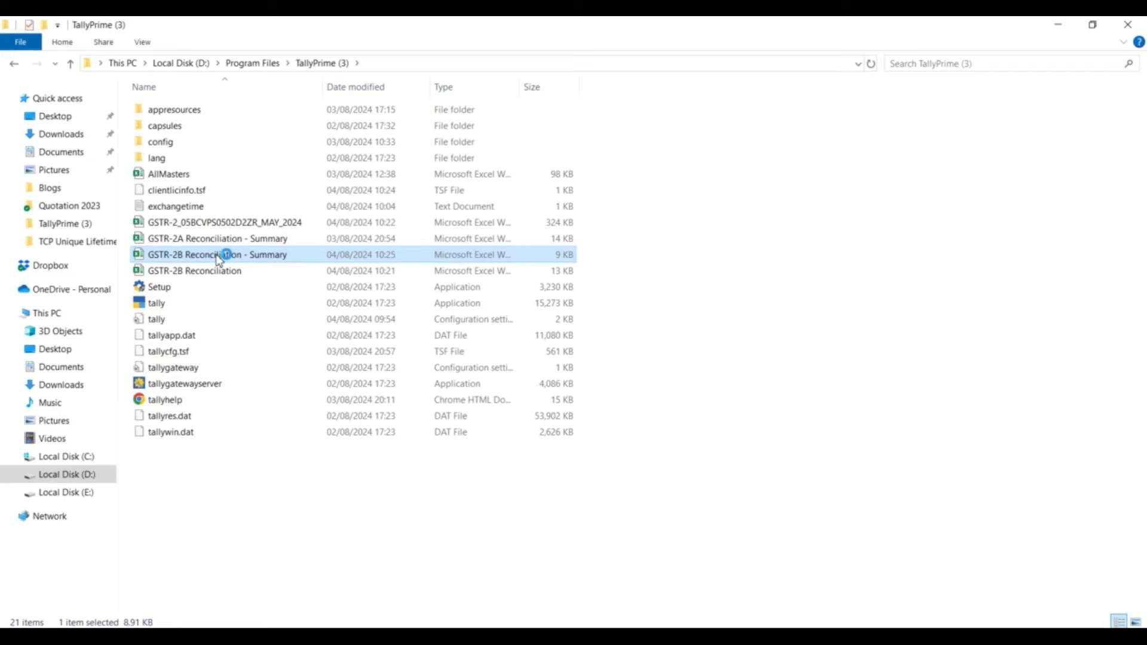
double_click(220, 257)
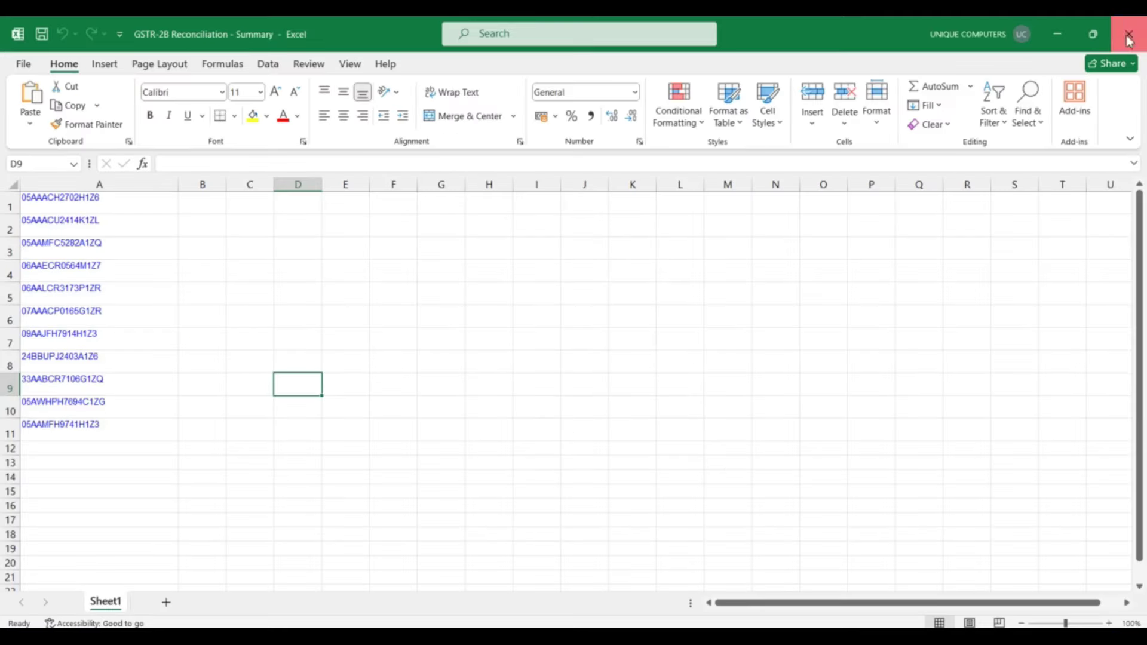
left_click(1128, 35)
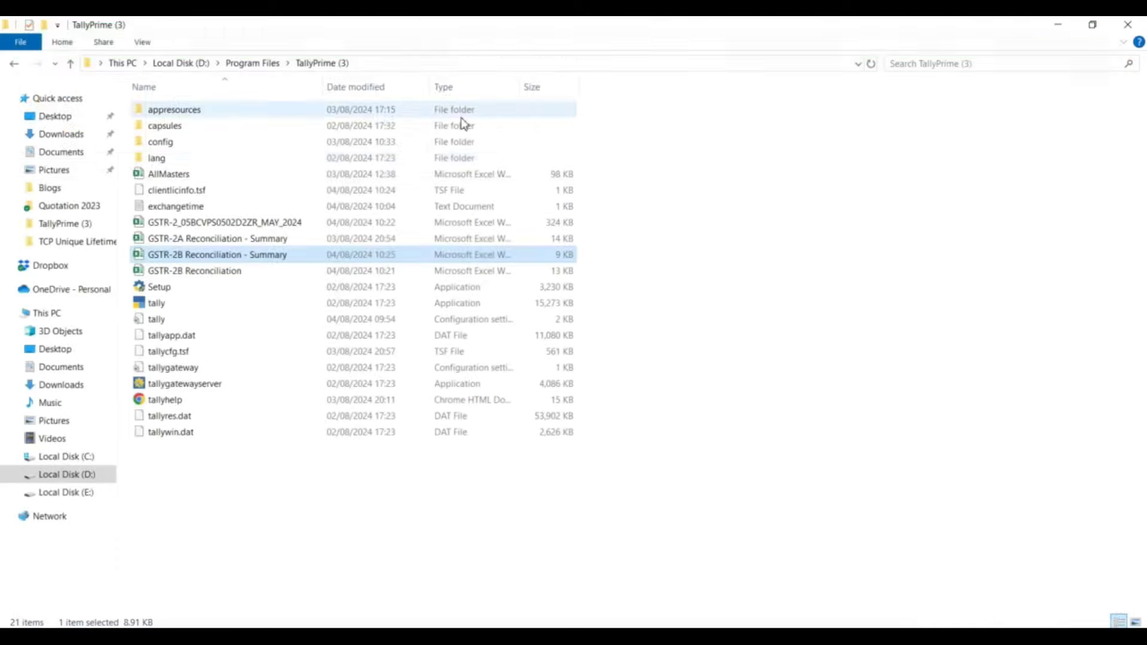
Step: Copy the GSTR-2B Reconciliation - Summary workbook file
double_click(234, 261)
right_click(233, 260)
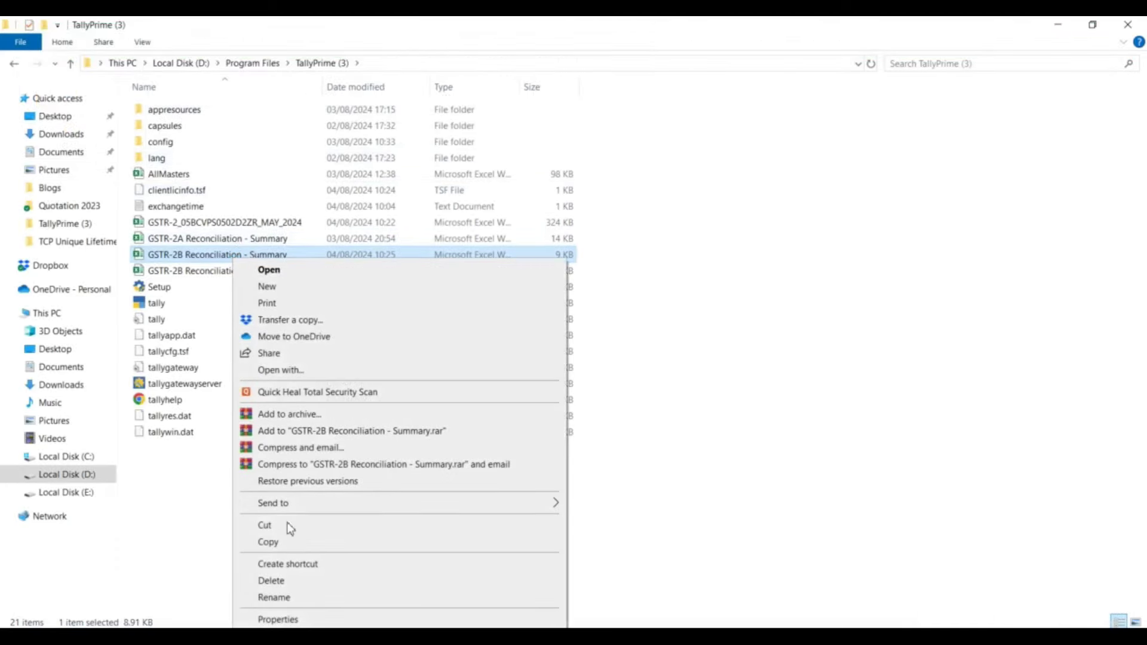
left_click(289, 543)
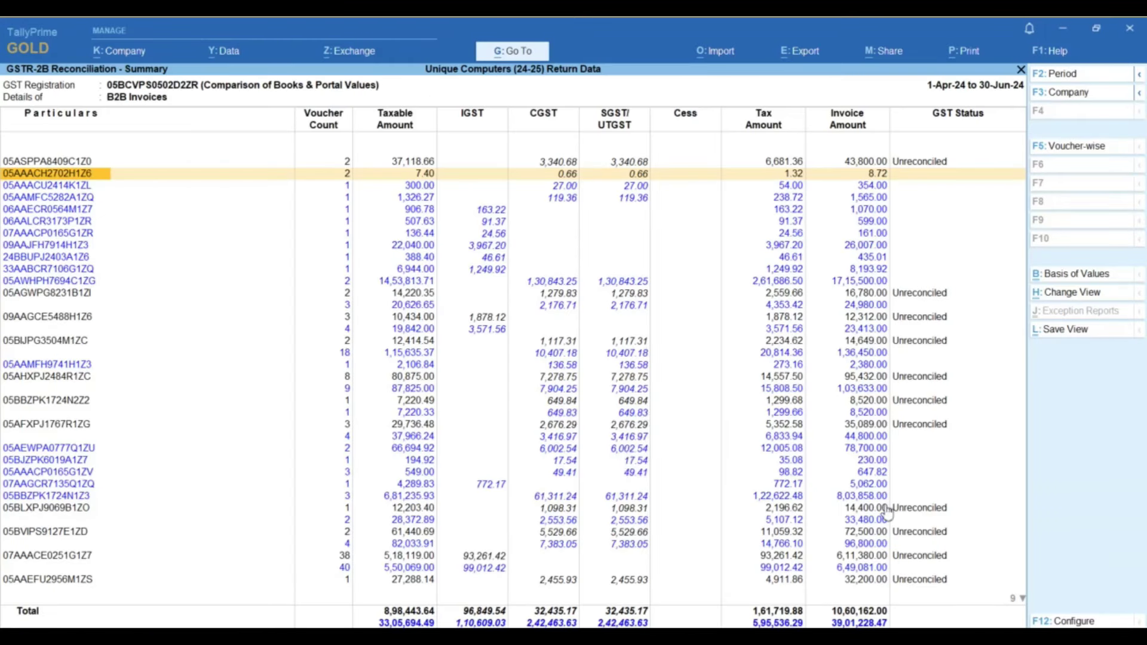
Step: Go from GST Reports to GST Utilities' Create Party Using GSTIN/UIN screen
key("Escape")
key("Escape")
key("Escape")
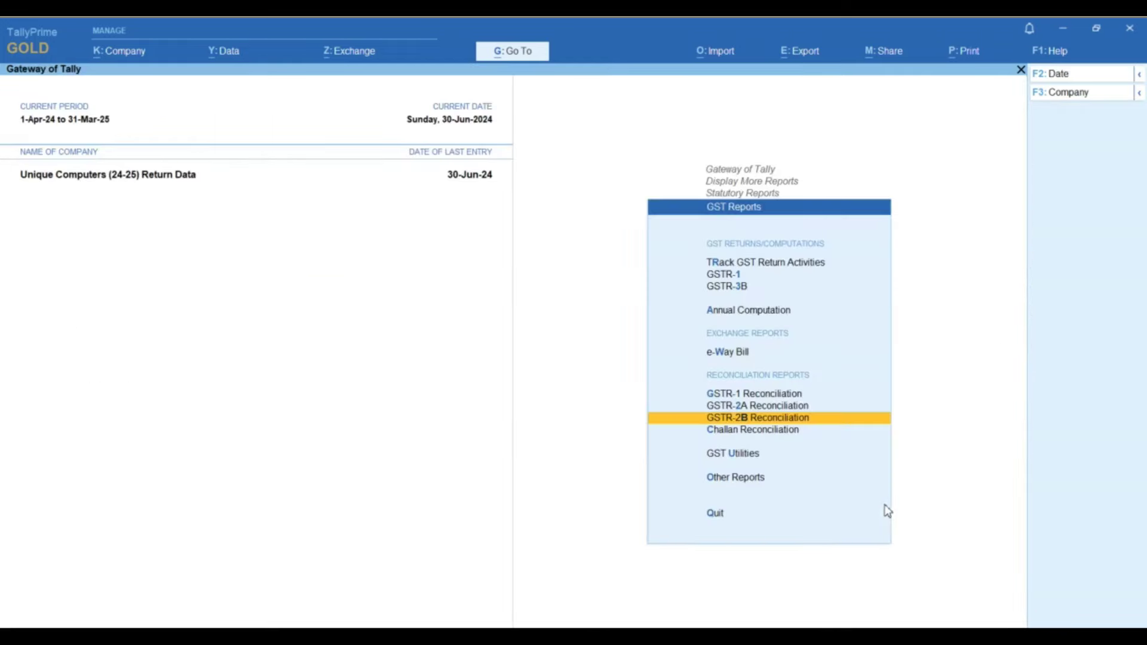
key("Down")
key("Down")
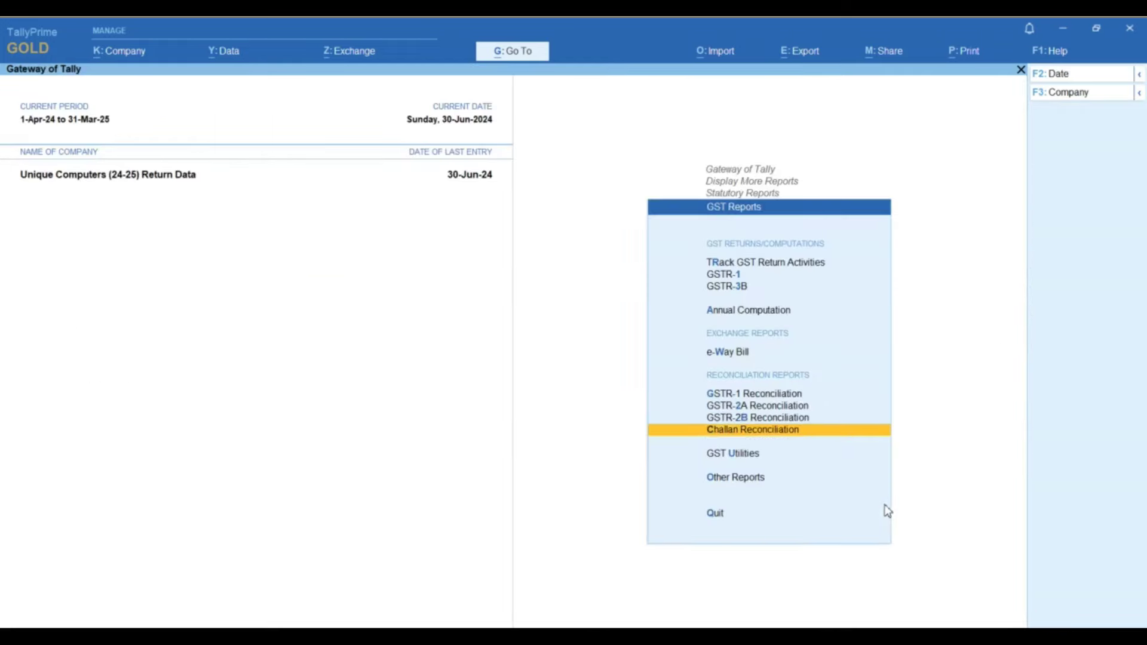
key("Return")
key("Down")
key("Down")
key("Down")
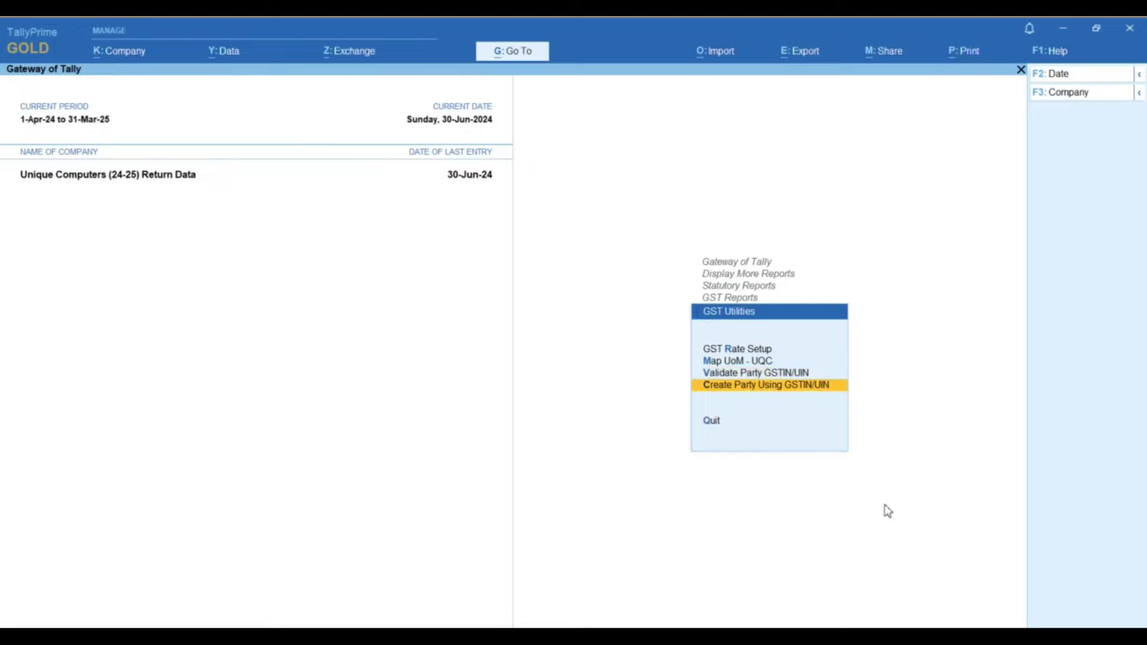
key("Return")
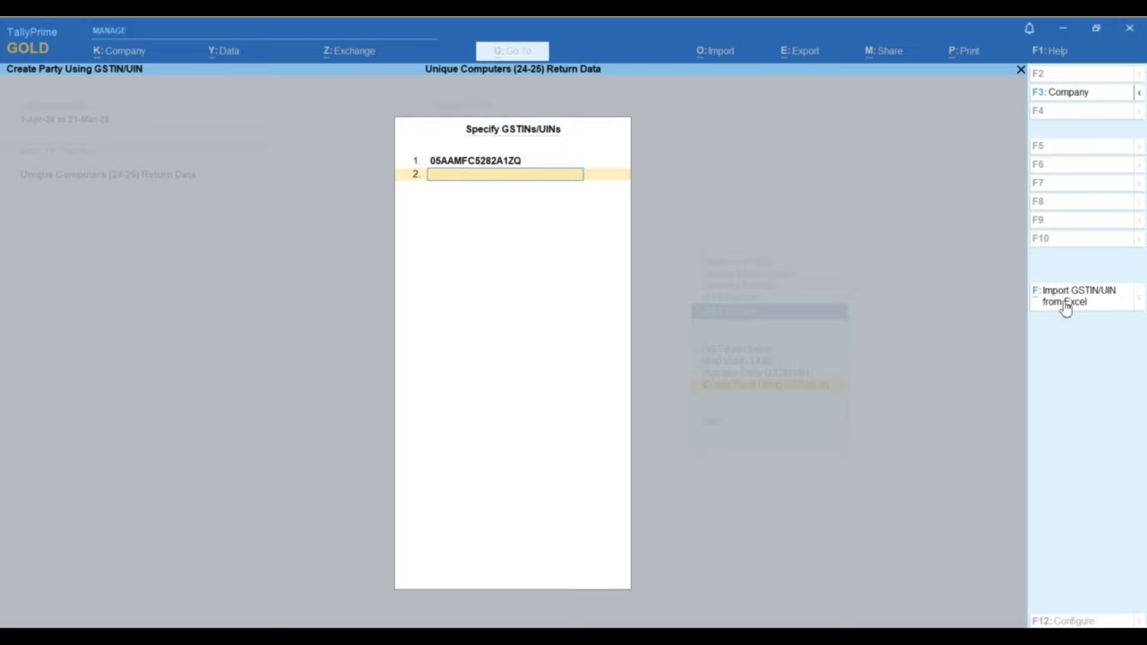
Step: Start importing GSTINs from Excel, clearing a mistakenly pasted file path
left_click(1065, 304)
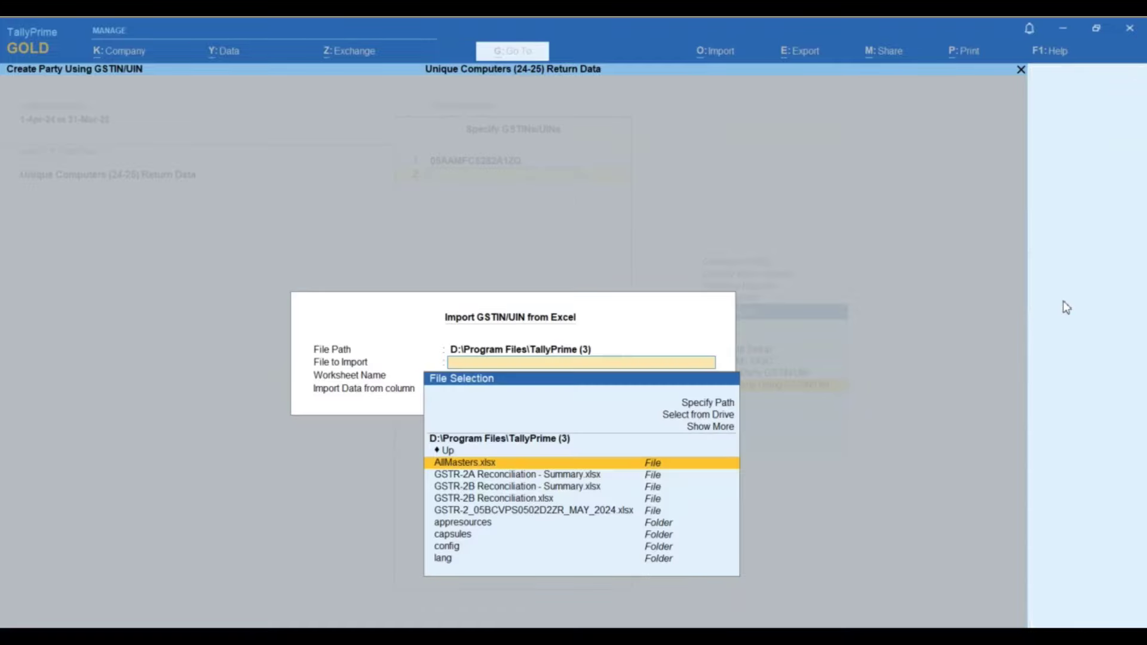
key("Up")
key("Up")
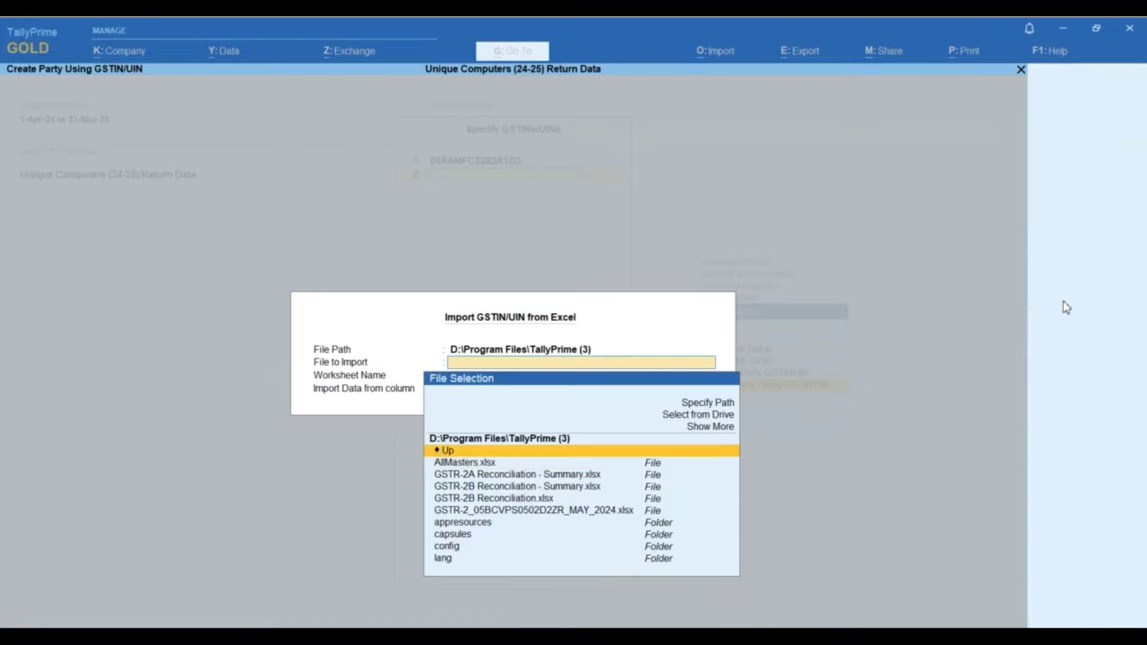
key("ctrl+v")
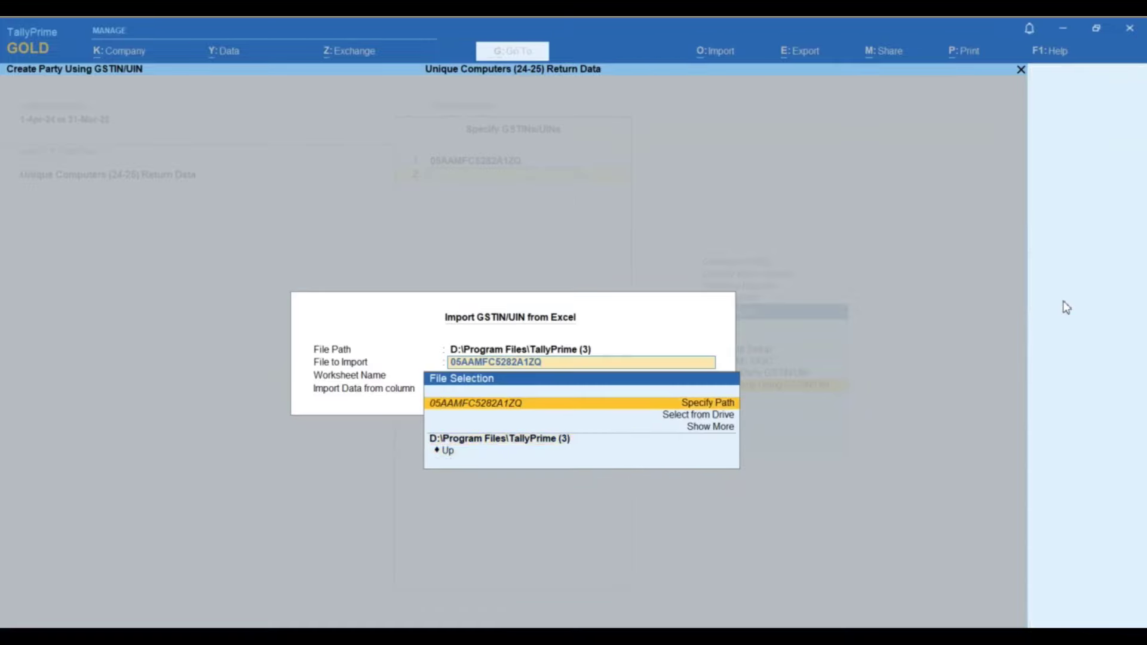
key("BackSpace")
key("BackSpace")
key("BackSpace")
key("BackSpace")
key("BackSpace")
key("BackSpace")
key("BackSpace")
key("BackSpace")
key("BackSpace")
key("BackSpace")
key("BackSpace")
key("BackSpace")
key("BackSpace")
key("BackSpace")
key("BackSpace")
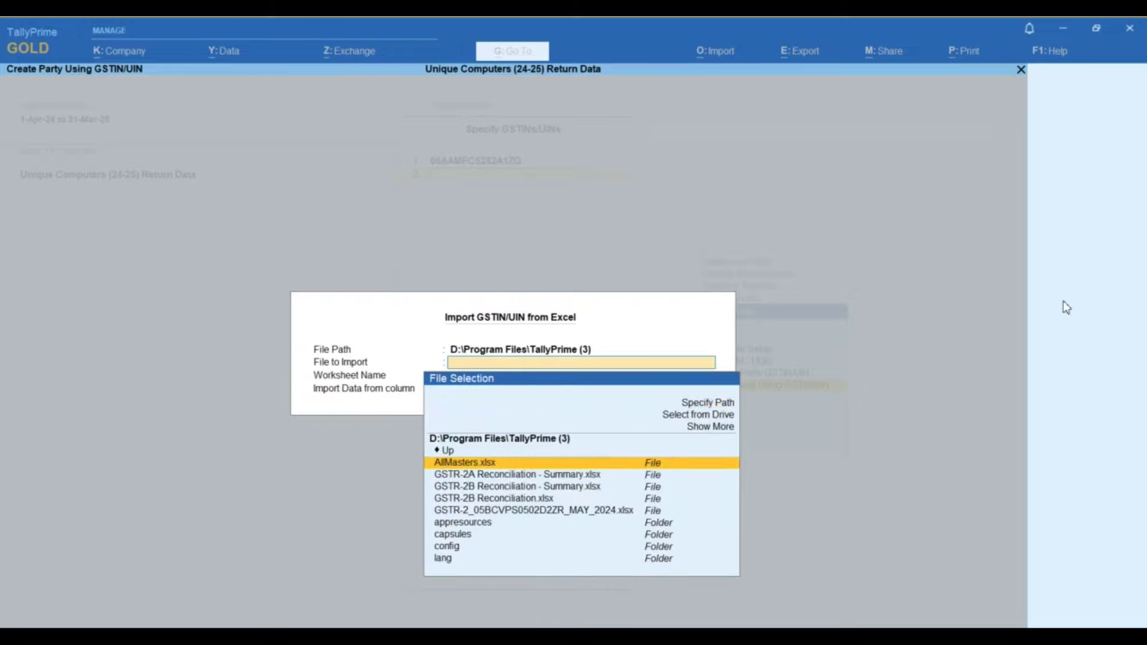
key("Up")
key("Up")
key("Up")
Step: Browse to D:\Program Files\TallyPrime (3) and select GSTR-2B Reconciliation - Summary.xlsx
key("Return")
key("Down")
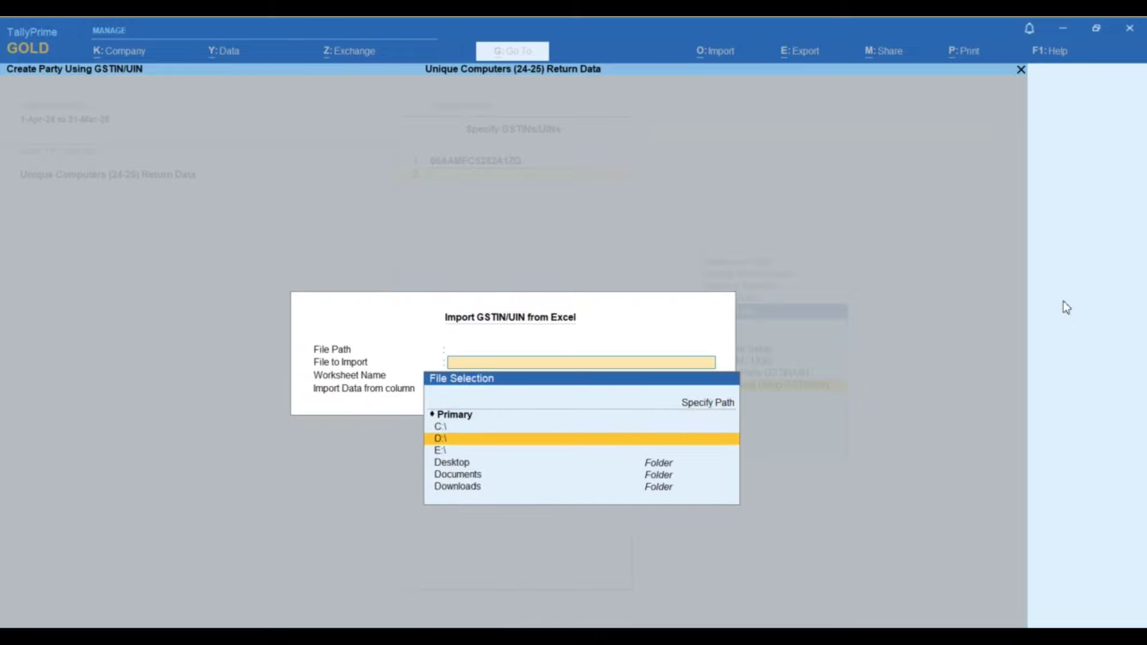
key("Return")
key("Down")
key("Down")
key("Down")
key("Down")
key("Down")
key("Down")
key("Down")
key("Down")
key("Down")
key("Down")
key("Down")
key("Down")
key("Down")
key("Down")
key("Down")
key("Up")
key("Up")
key("Up")
key("Up")
key("Up")
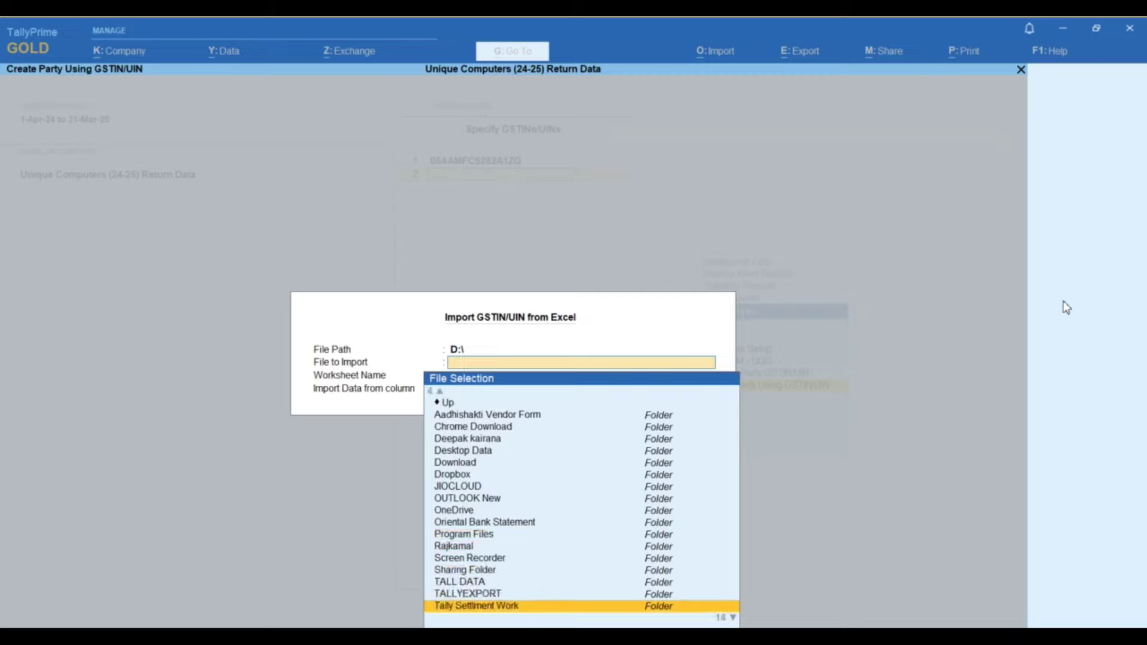
key("Return")
key("Down")
key("Down")
key("Return")
key("Down")
key("Down")
key("Down")
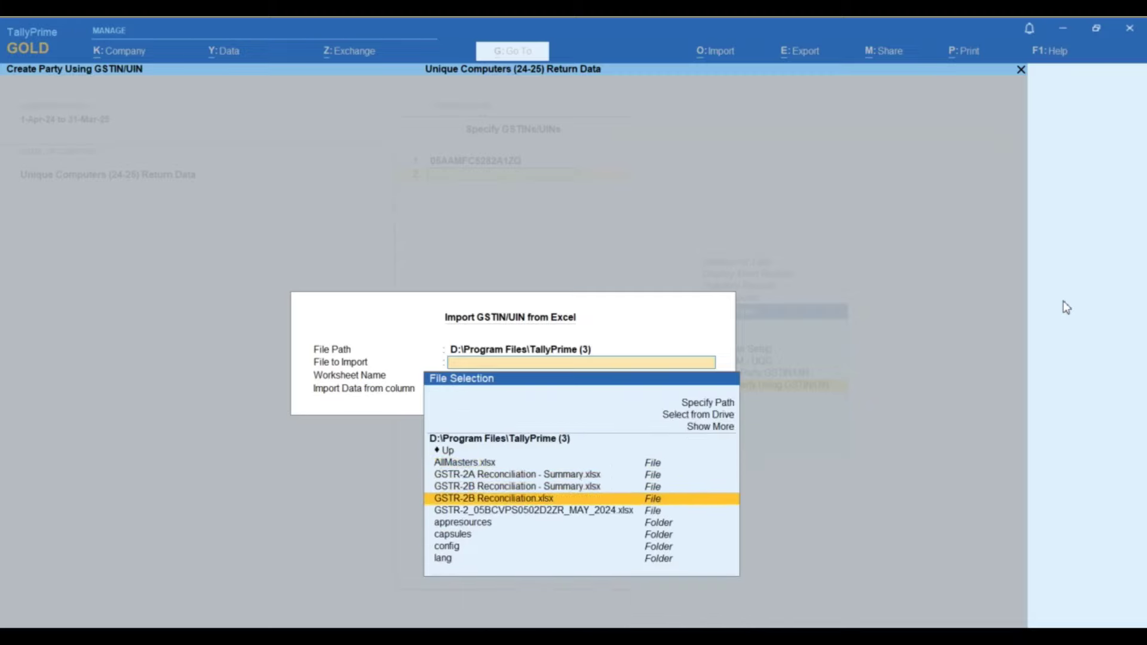
key("Up")
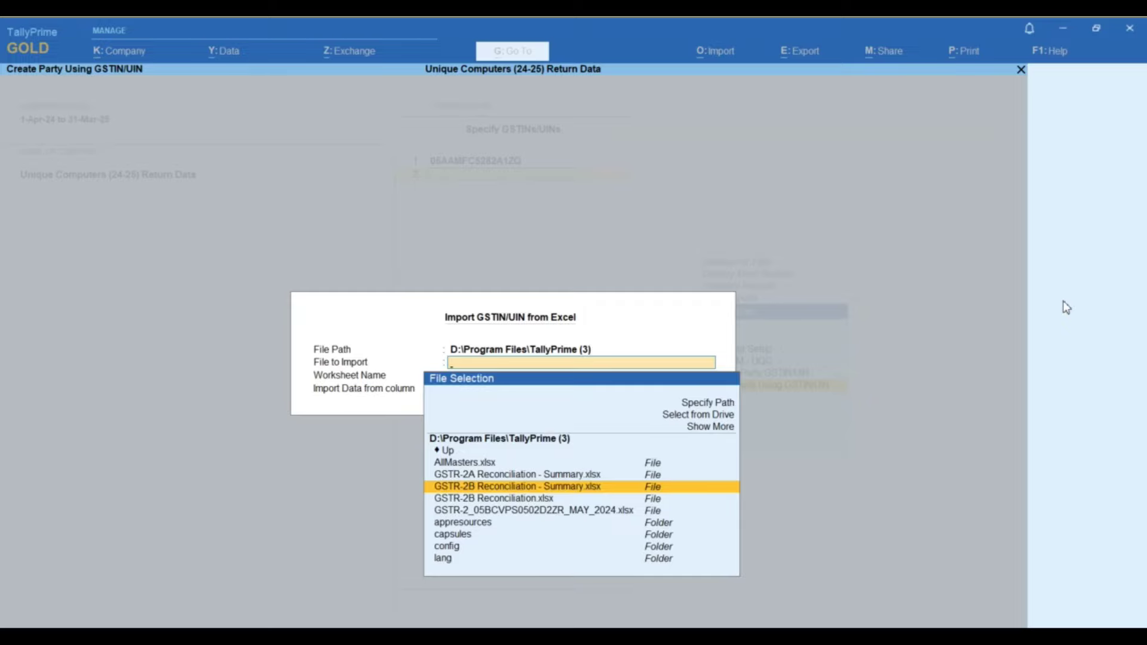
key("Return")
Step: Import the GSTINs from Sheet1 column A and accept the list to fetch party details
key("Return")
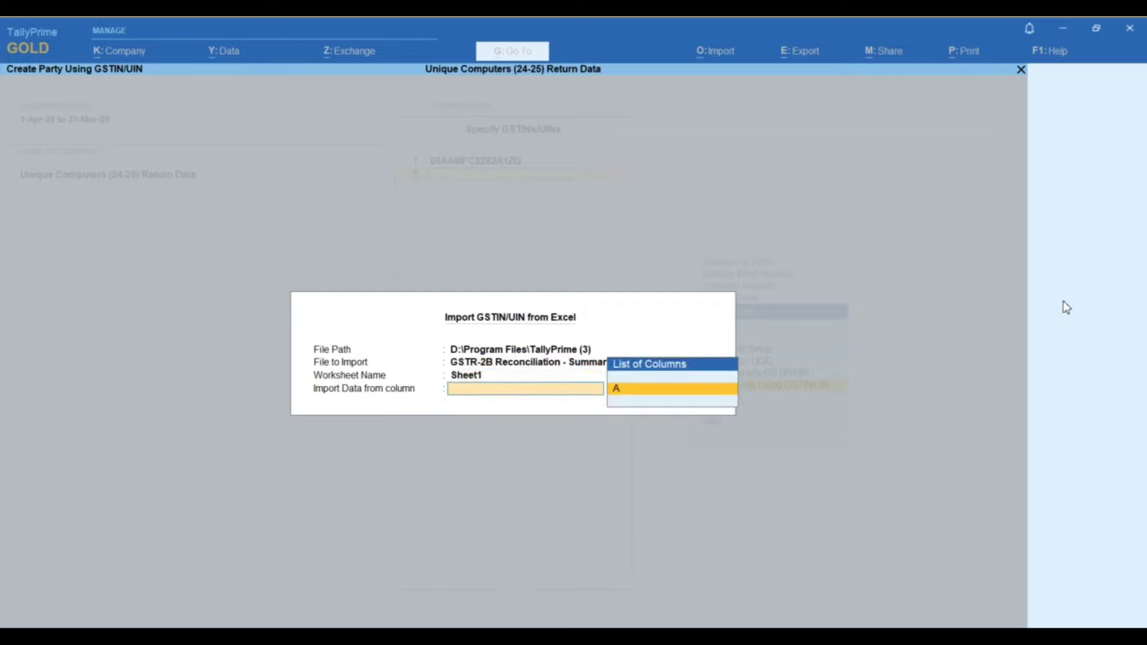
key("Return")
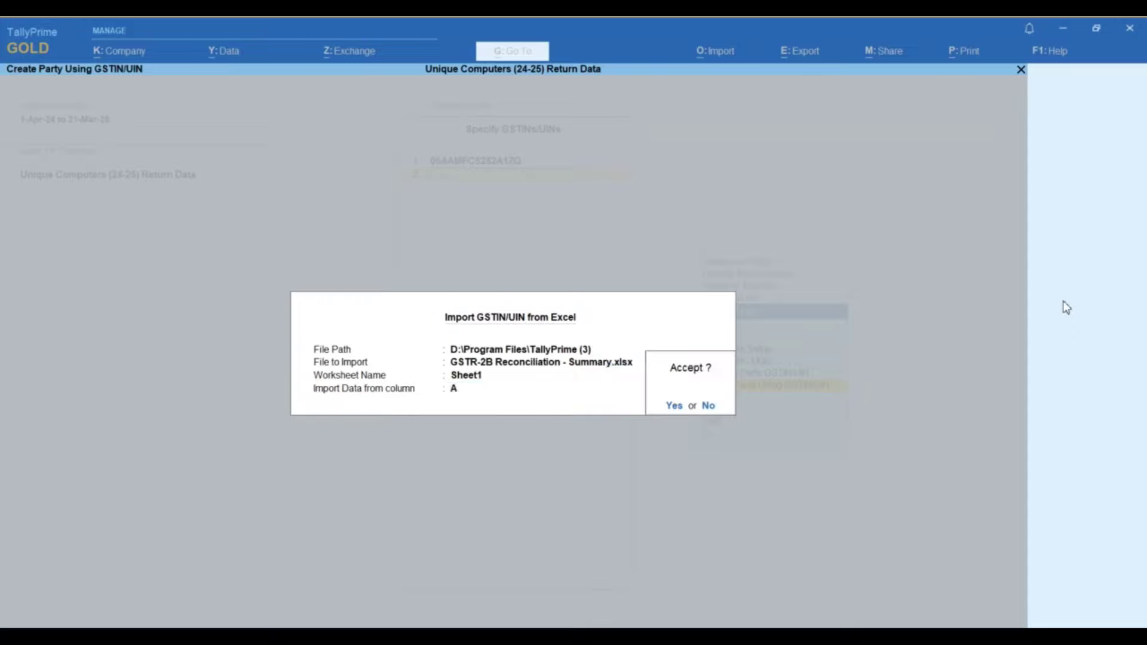
key("Return")
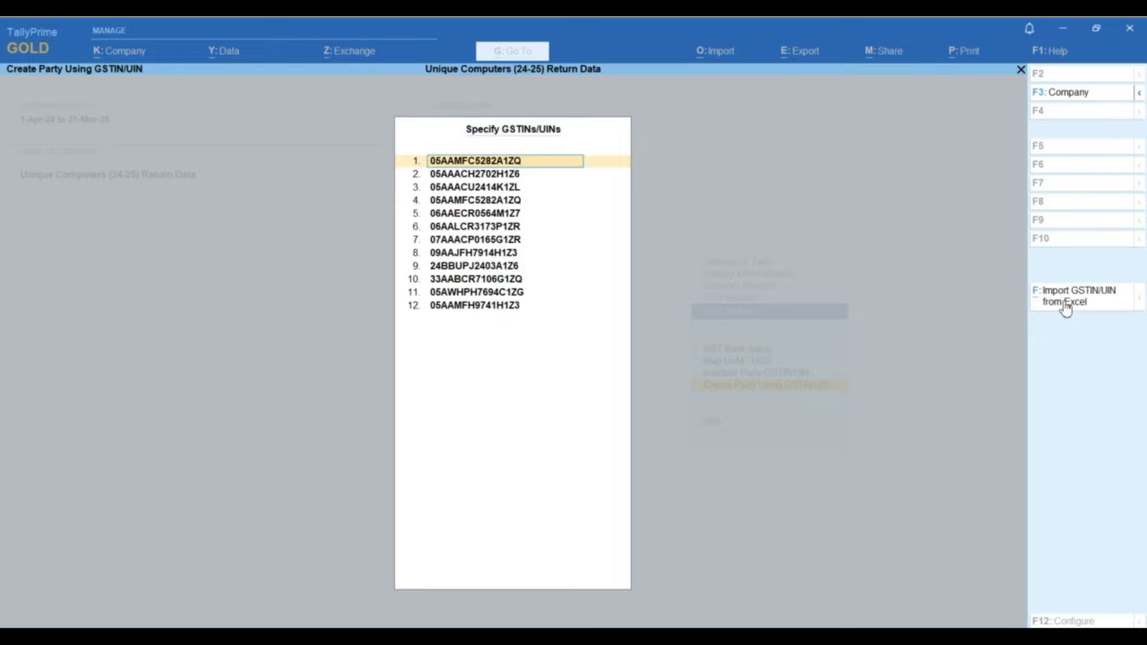
key("Down")
key("Down")
key("Down")
key("Down")
key("Down")
key("Down")
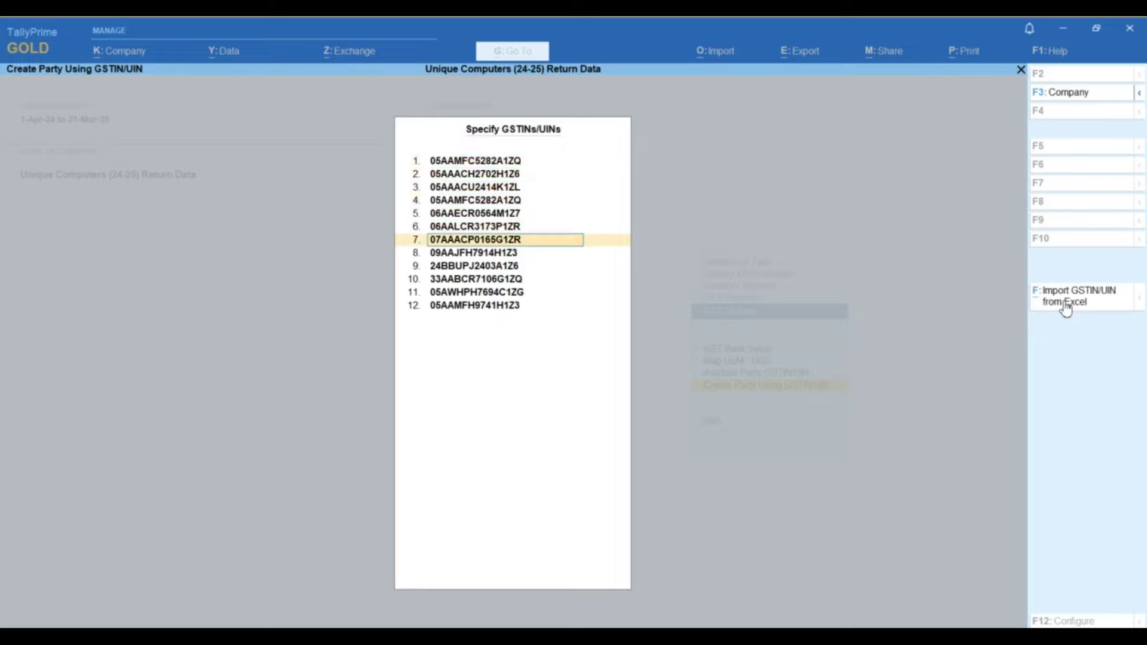
key("Down")
key("Down")
key("Down")
key("Down")
key("Down")
key("Down")
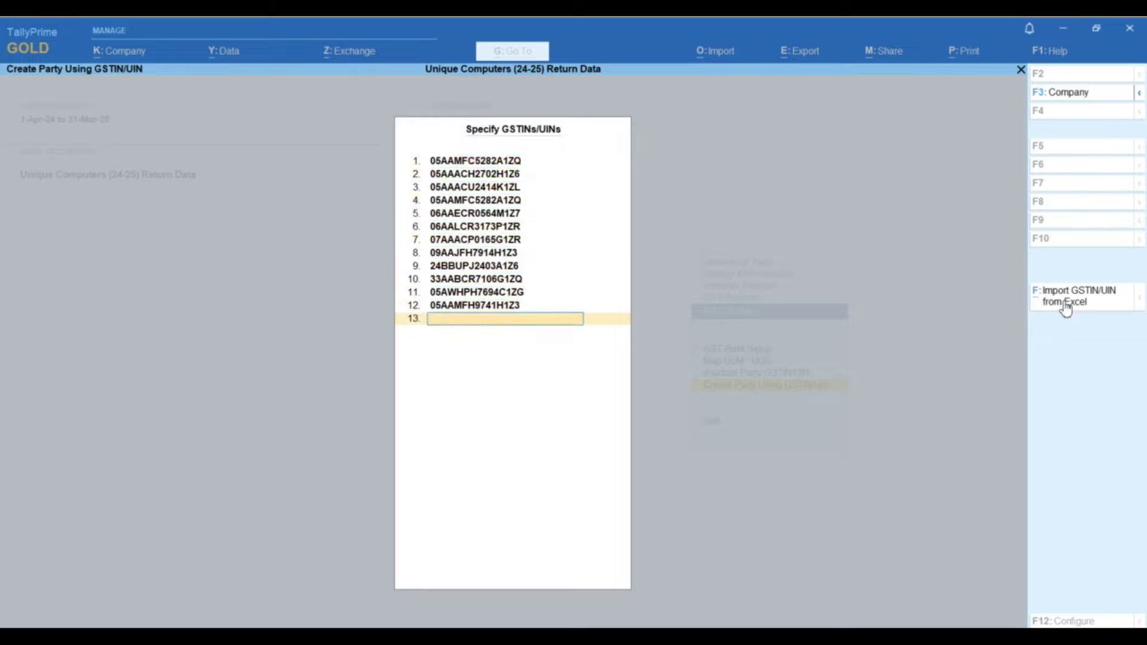
key("Return")
key("Return")
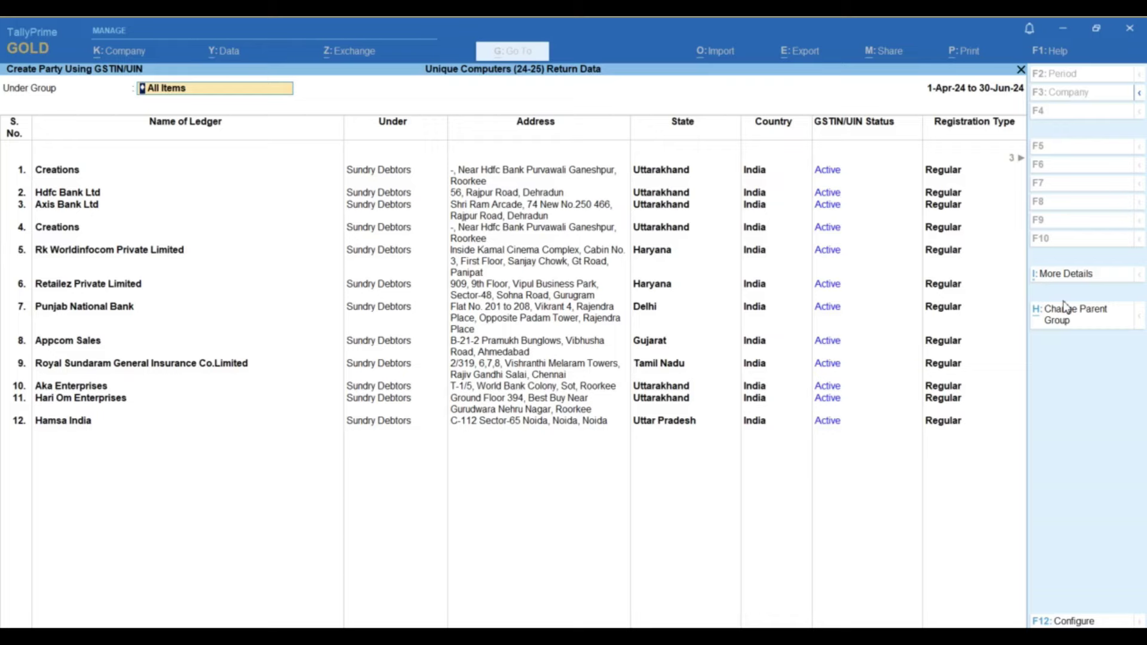
Step: Put Creations and Hdfc Bank Ltd under Sundry Creditors, keeping Uttarakhand state and Regular registration
left_click(389, 174)
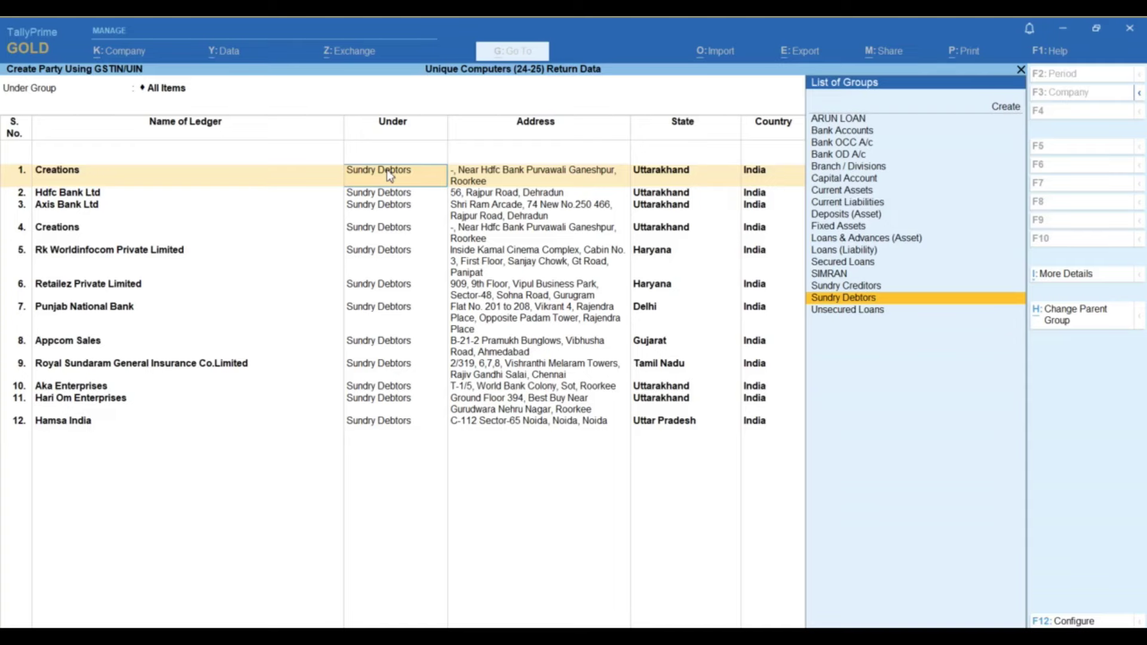
key("Up")
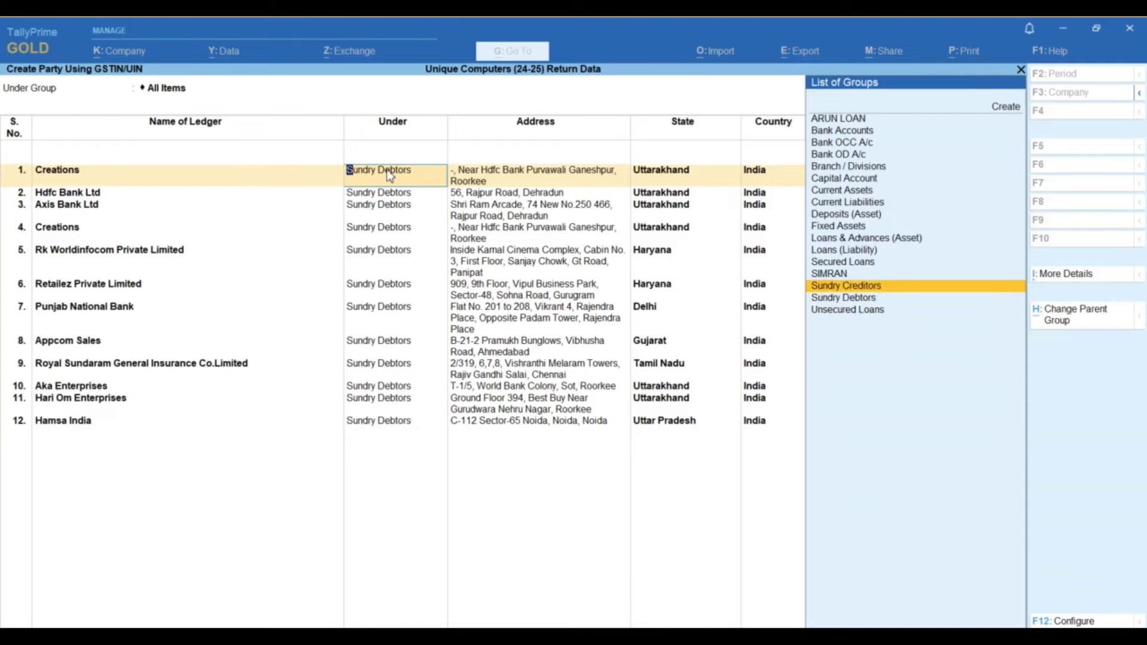
key("Return")
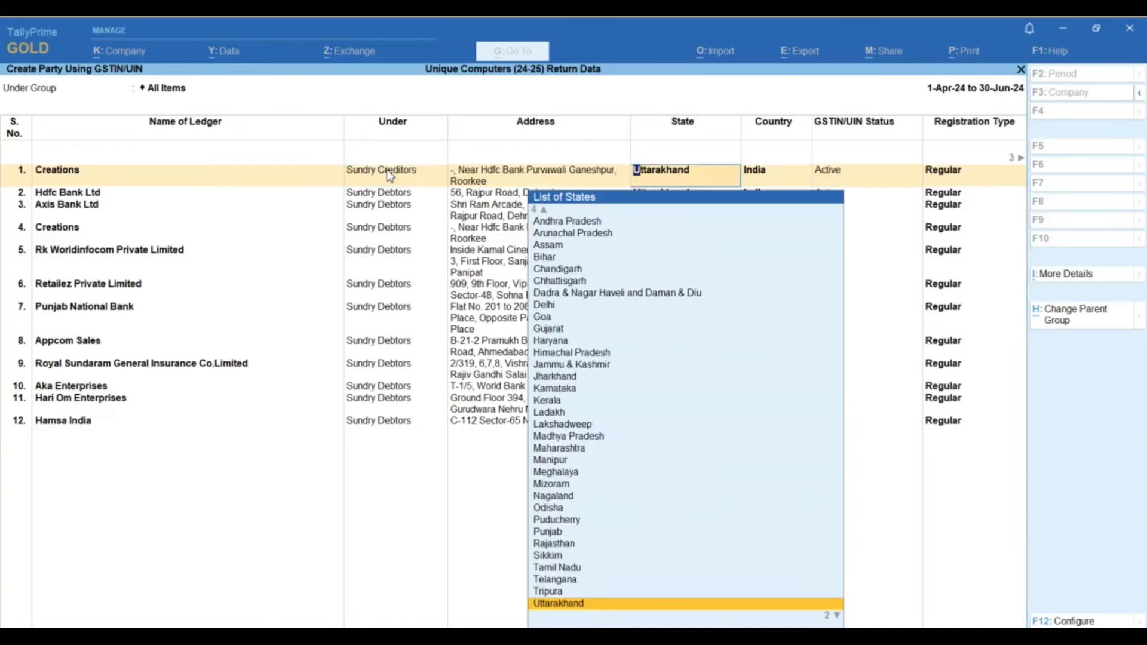
key("Return")
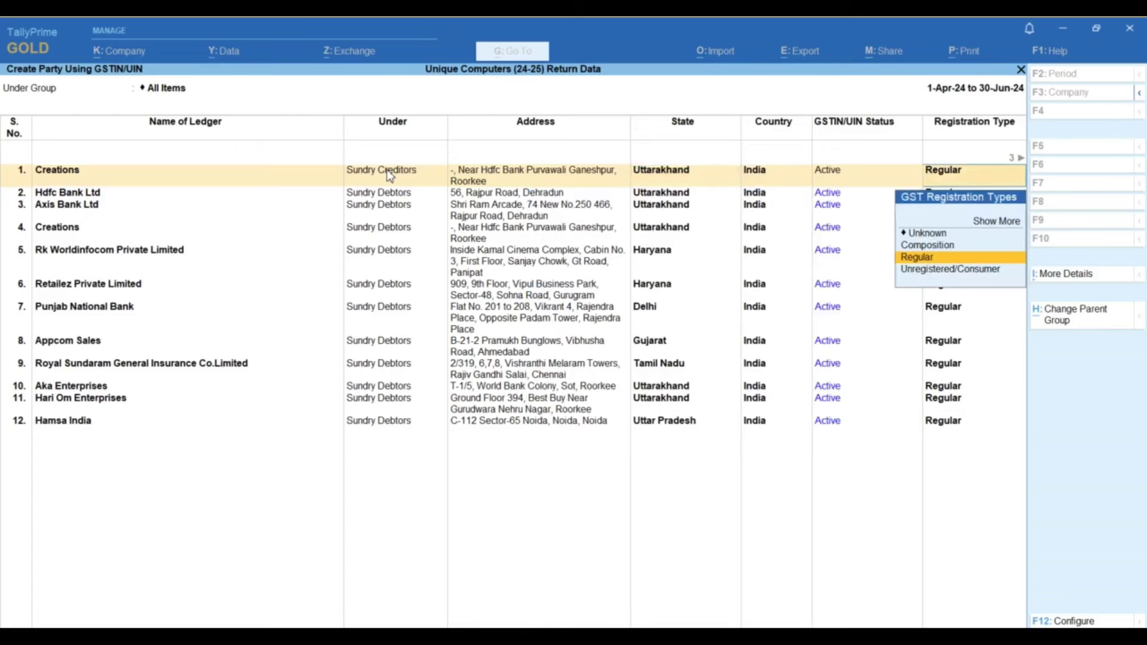
key("Return")
key("Return")
key("Return")
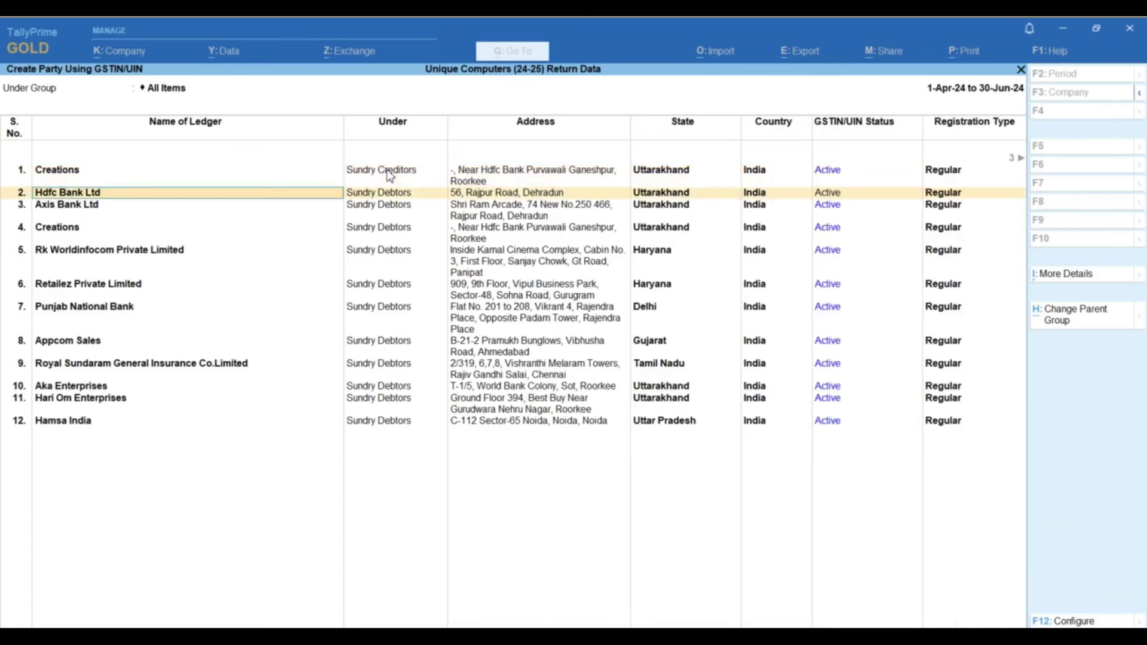
key("Return")
key("Up")
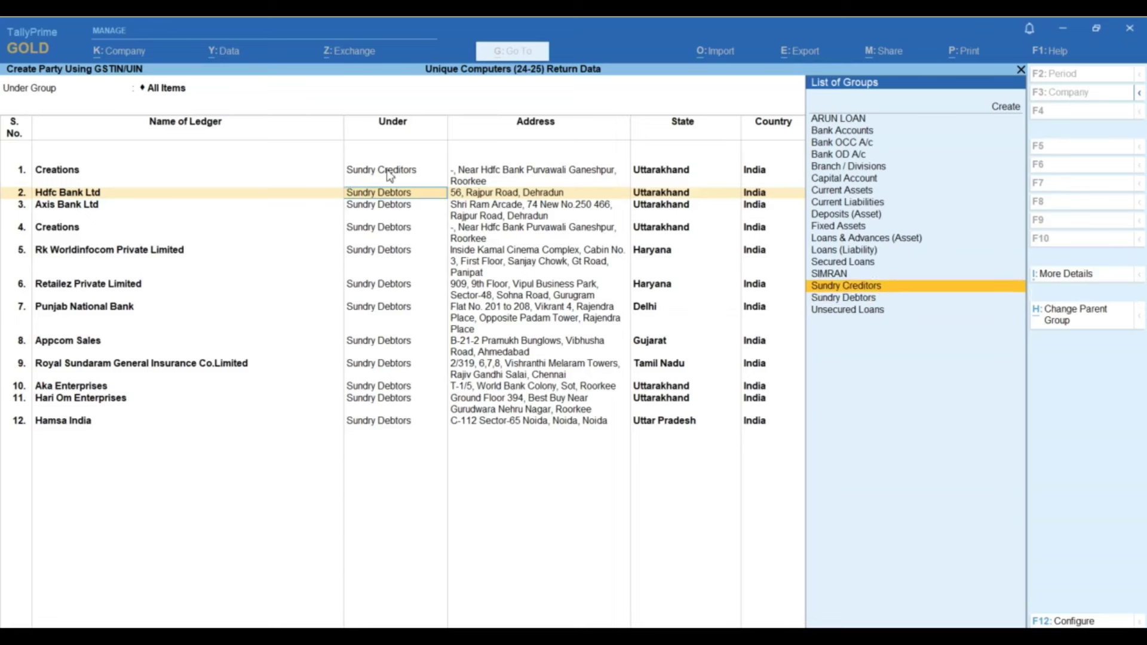
key("Return")
key("Return")
key("Return")
key("Return")
key("Return")
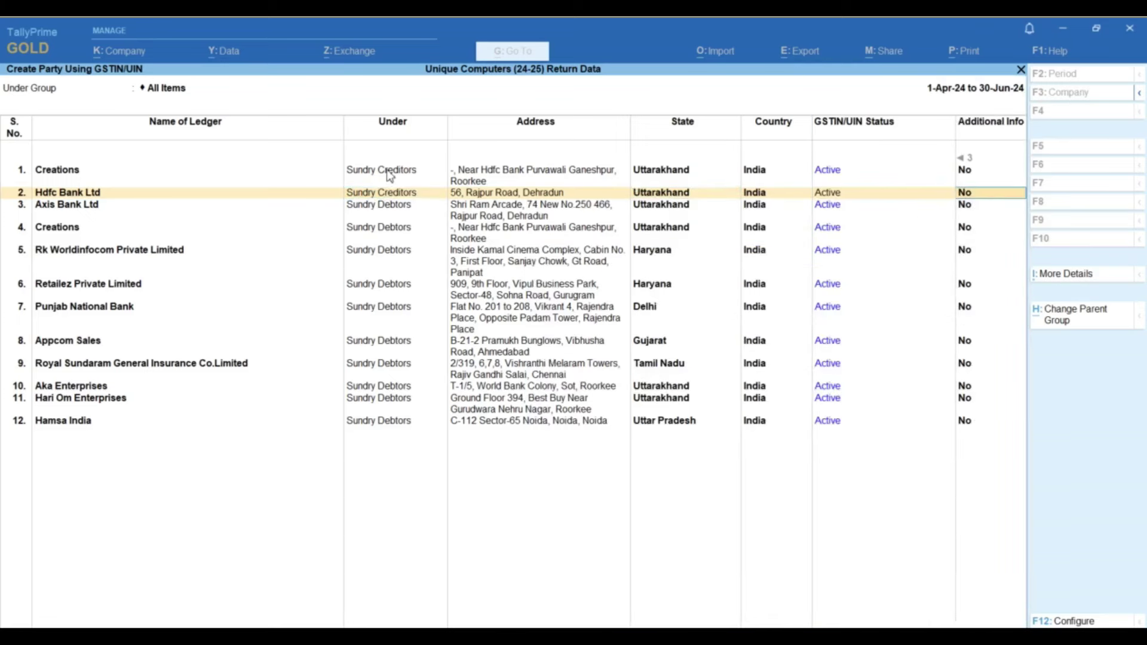
key("Return")
Step: Put Axis Bank Ltd and the Creations row under Sundry Creditors, keeping Uttarakhand as state
key("Return")
key("Up")
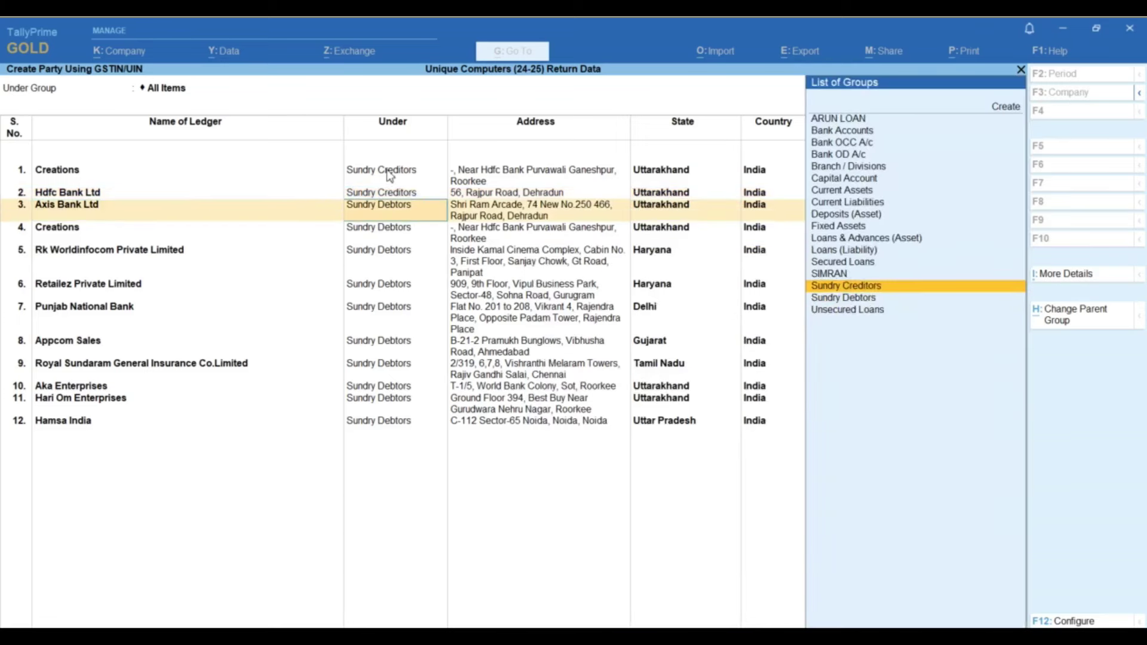
key("Return")
key("Return")
key("Return")
key("Return")
key("Return")
key("Return")
key("Return")
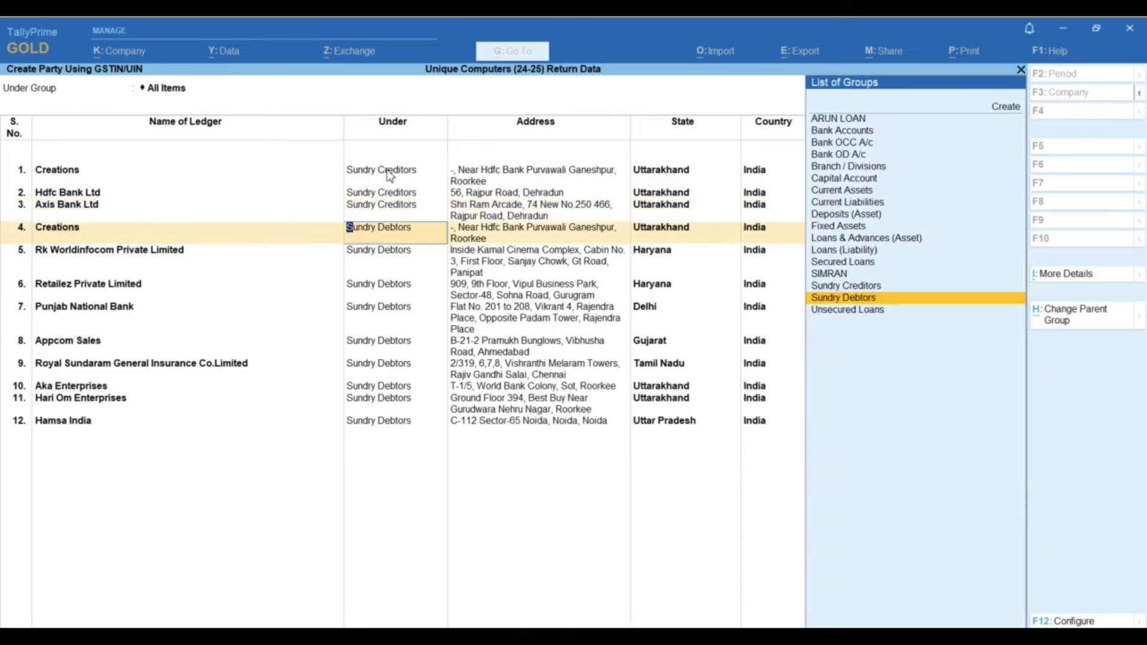
key("Up")
key("Return")
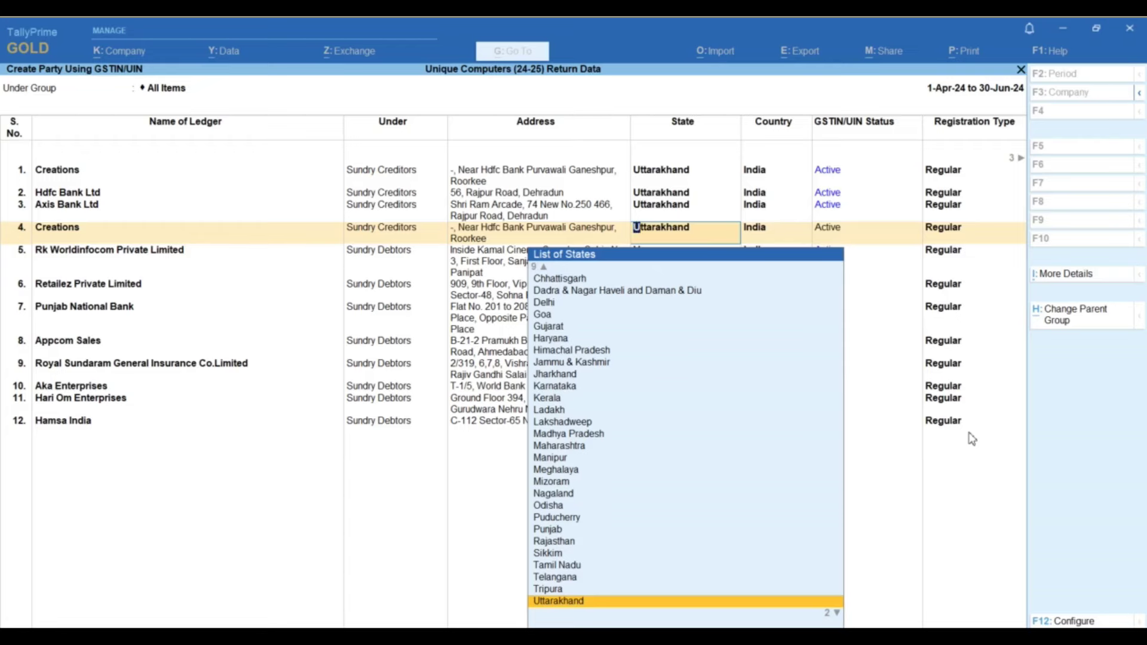
key("Return")
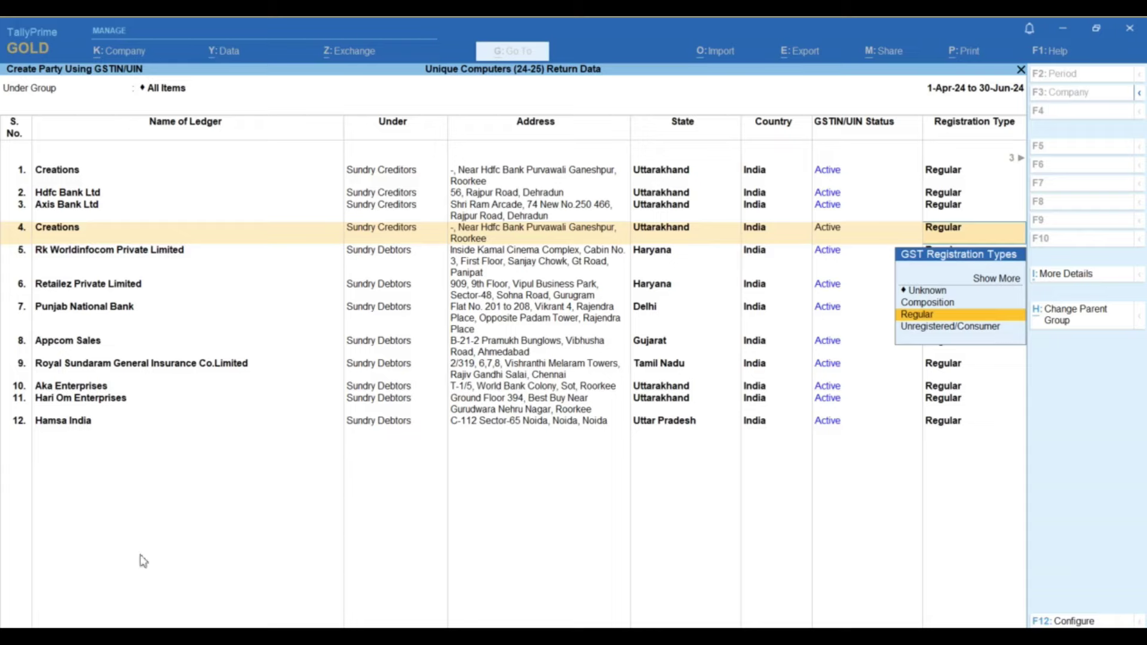
Step: Accept the party list with Ctrl+A, clear the duplicate-name error and quit to GST Reports
left_click(49, 424)
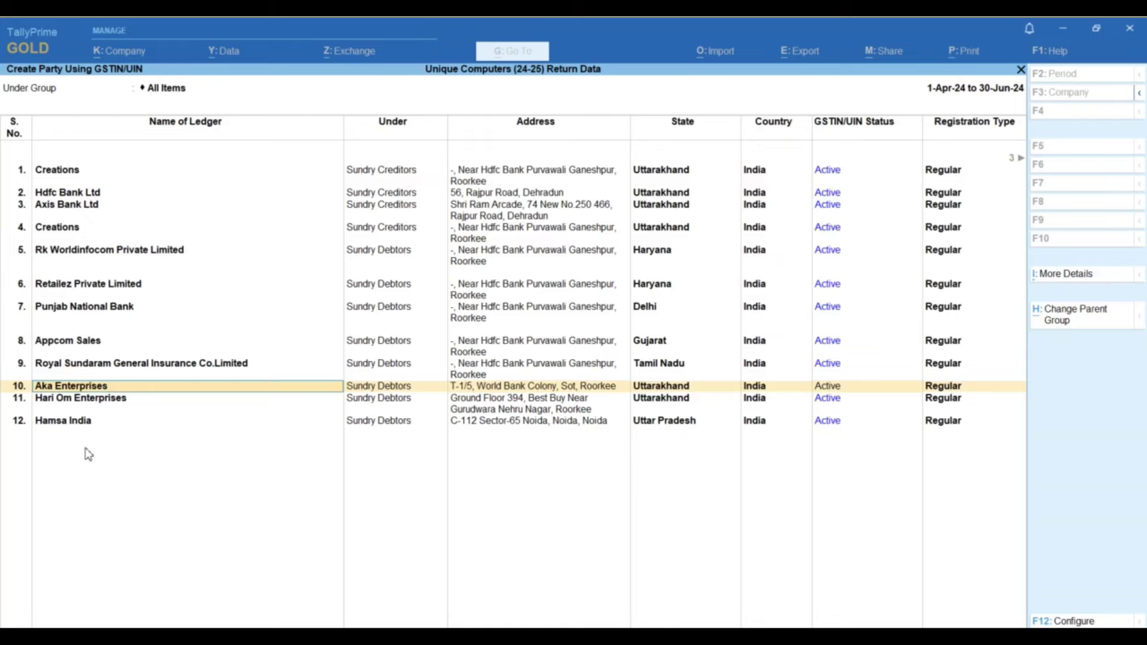
key("ctrl")
key("ctrl+a")
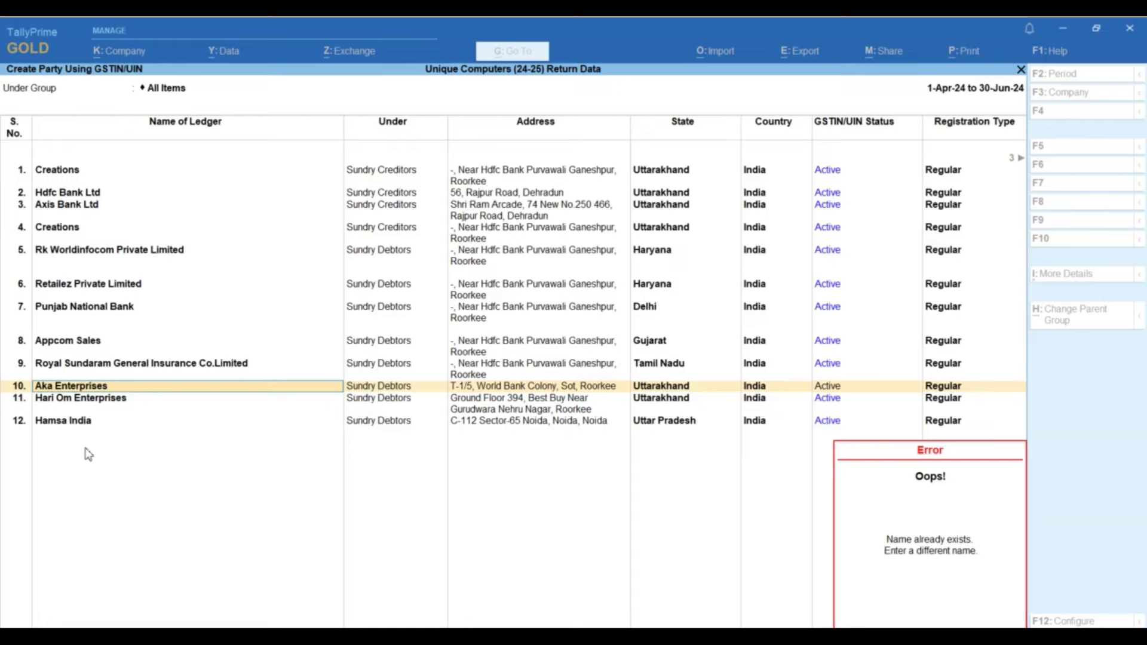
key("BackSpace")
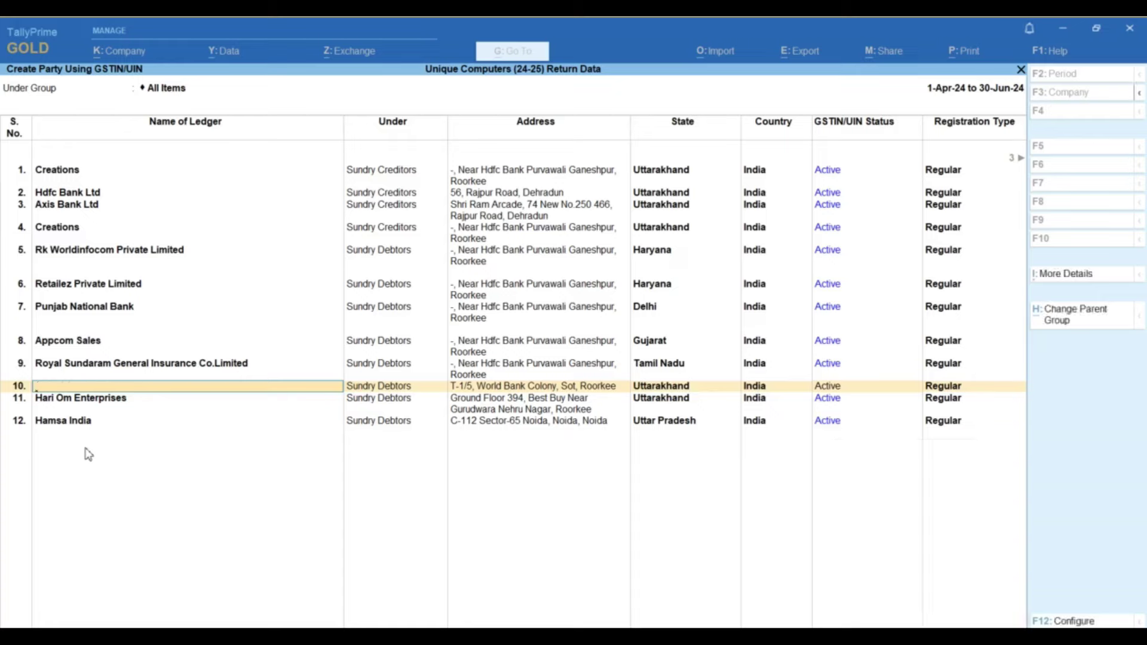
key("Escape")
key("y")
key("Escape")
key("Escape")
key("Escape")
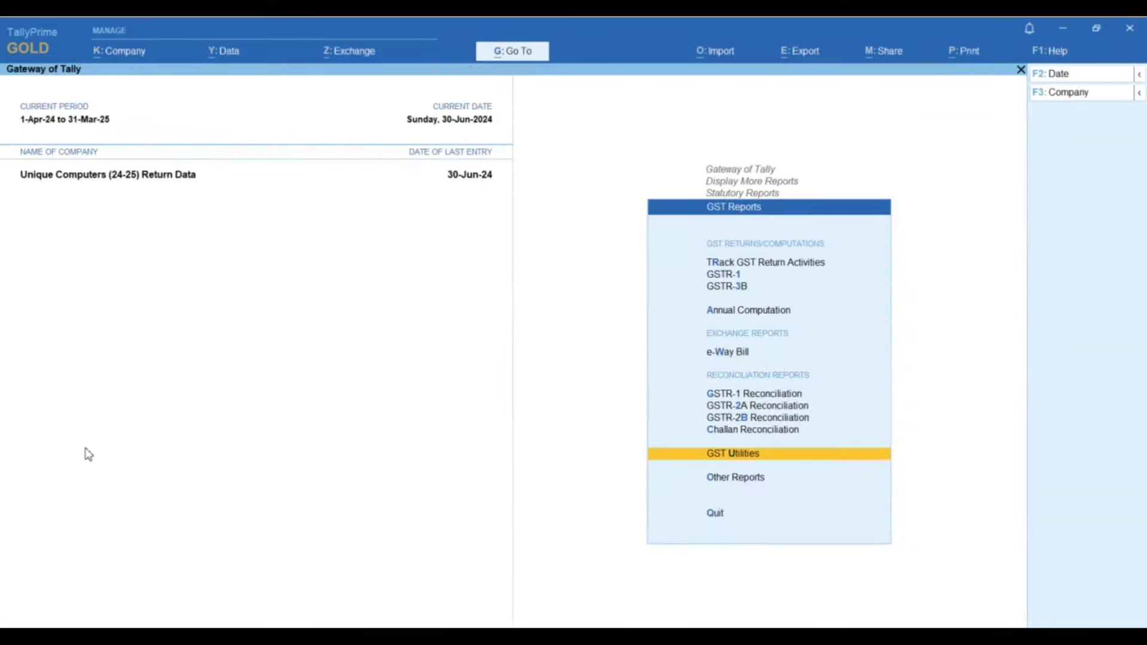
Step: Open the Aadesh Electric Works ledger report via Display More Reports > Account Books > Ledger
key("Escape")
key("Escape")
key("Escape")
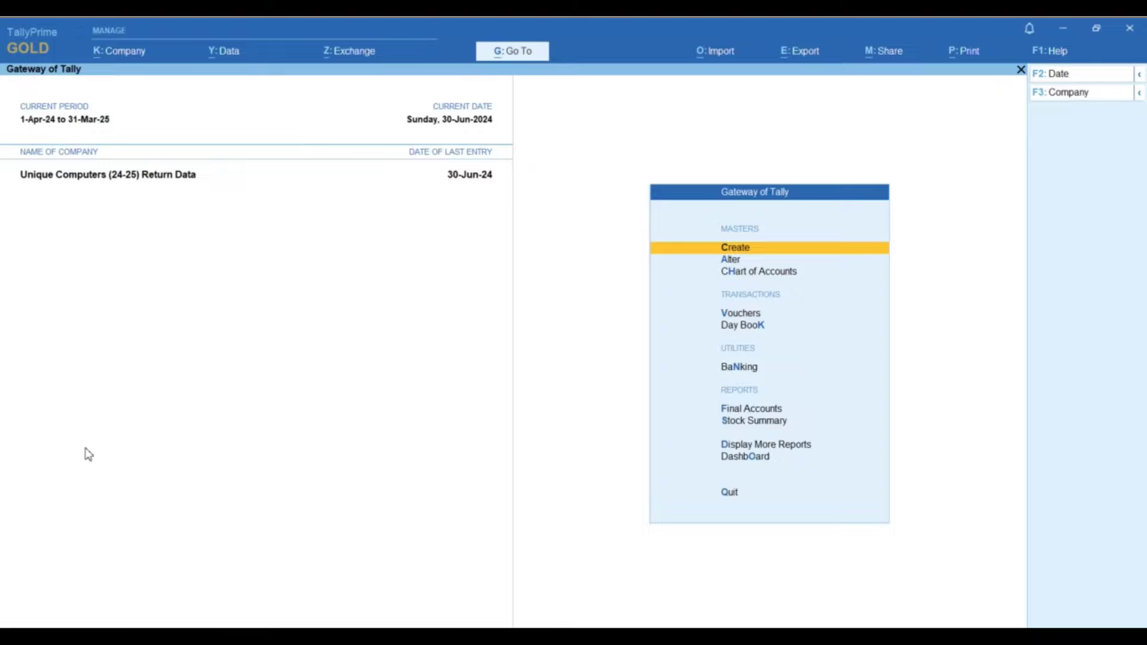
key("Down")
key("Down")
key("Down")
key("Down")
key("Down")
key("Down")
key("Down")
key("Down")
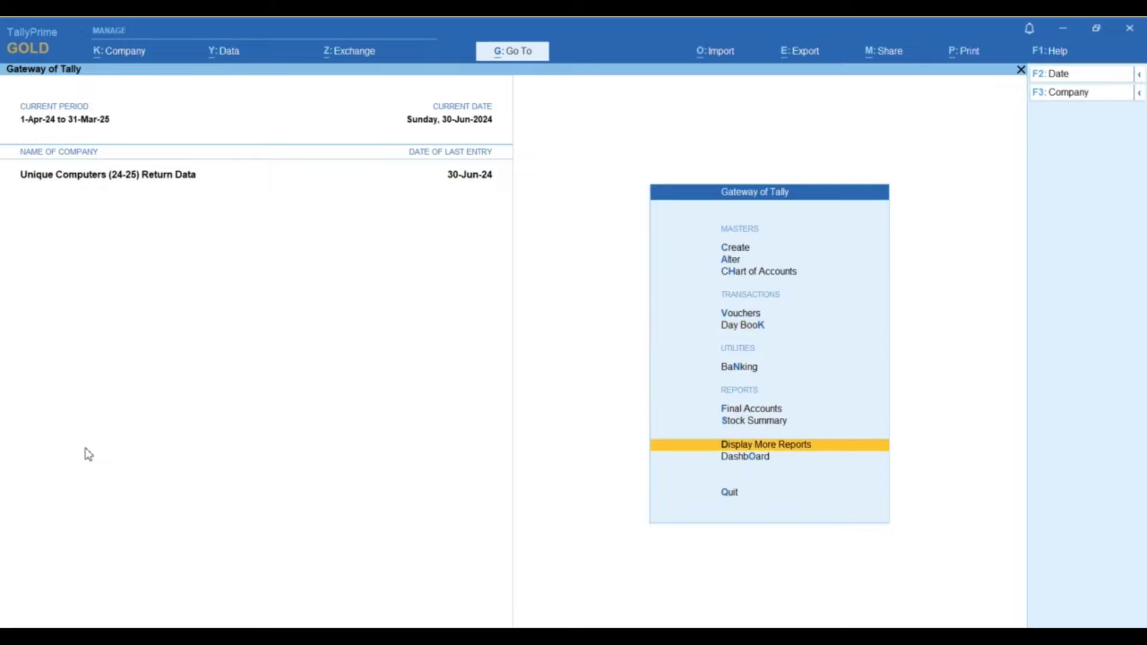
key("Return")
key("Down")
key("Down")
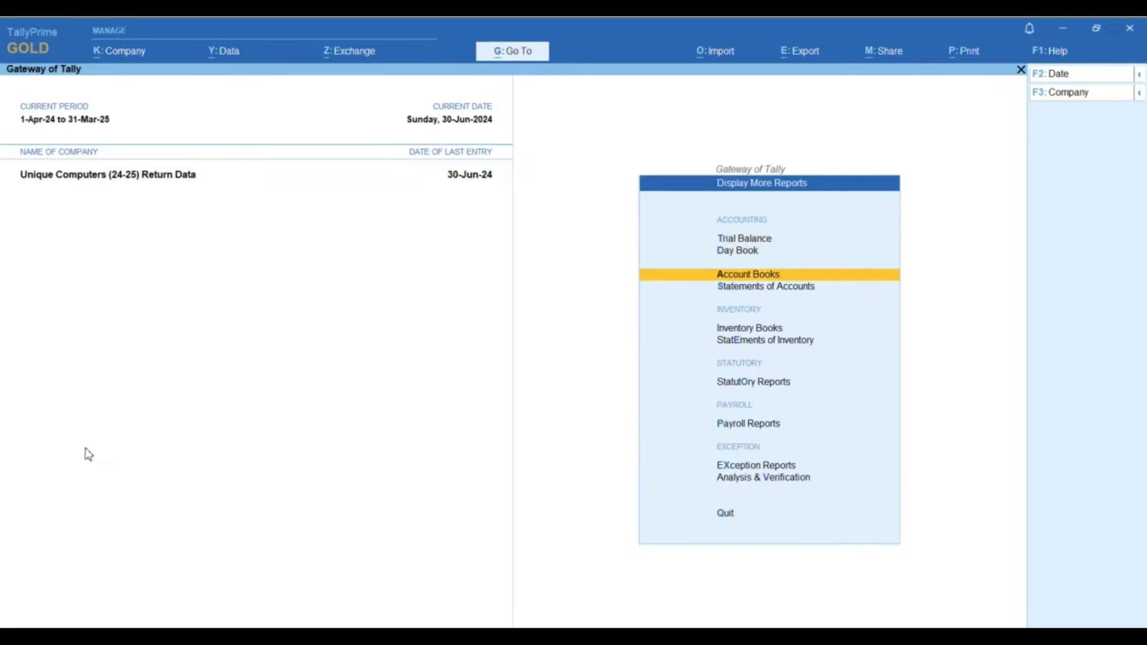
key("Return")
key("Down")
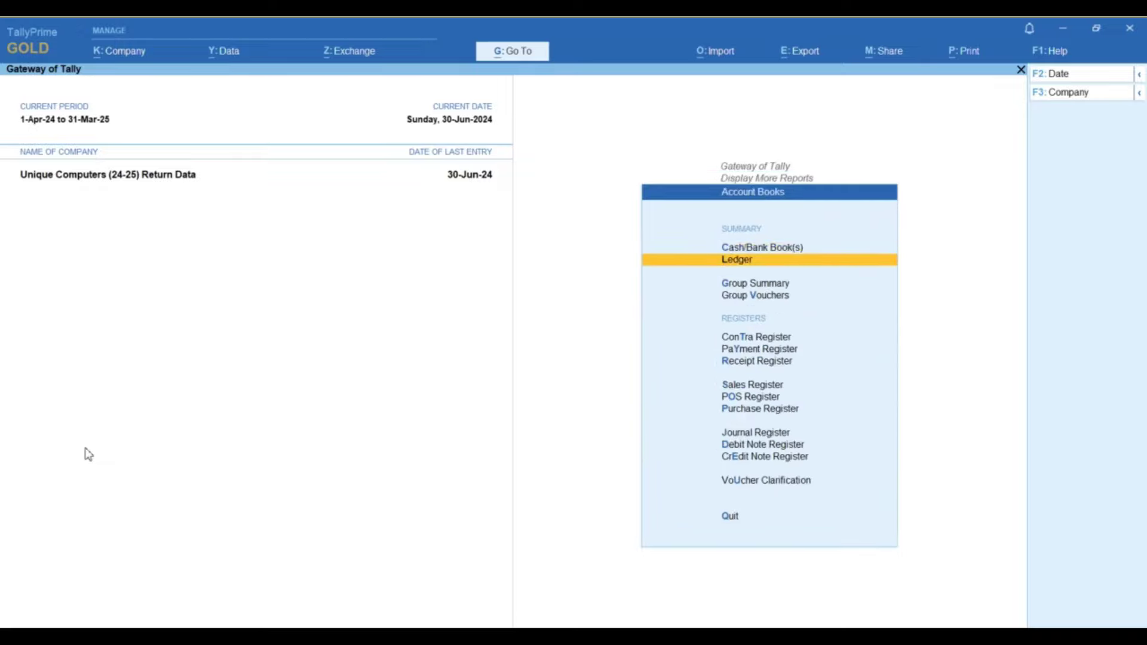
key("Return")
key("Down")
key("Down")
key("Down")
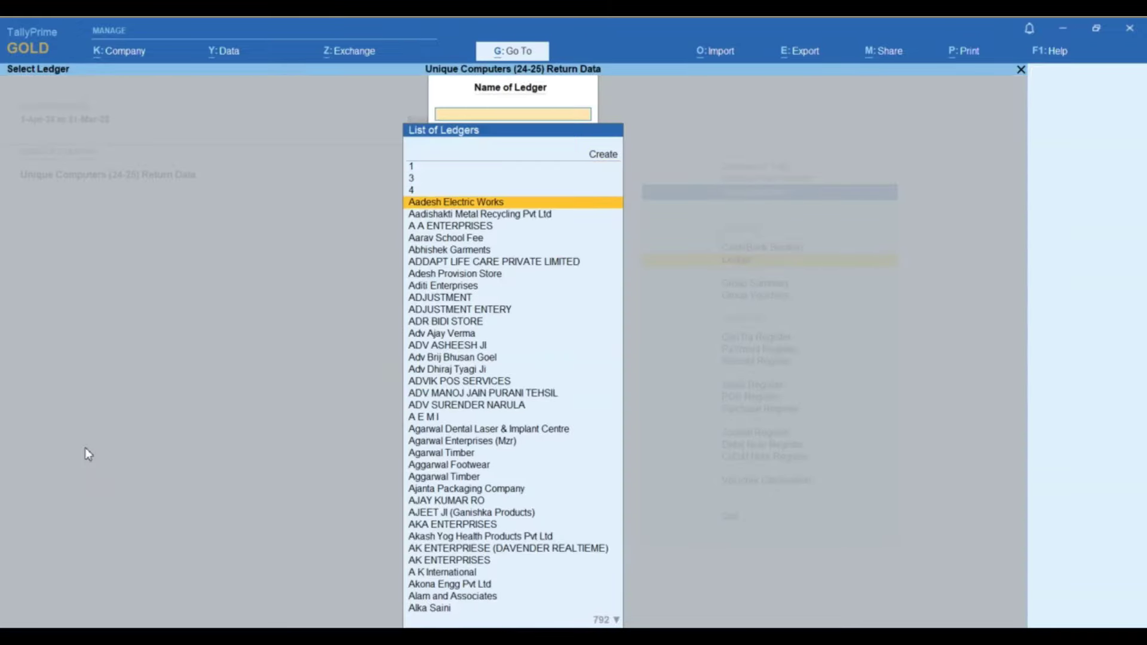
key("Return")
Step: Open the receipt voucher, alter the Aadesh Electric Works ledger and bring up Fetch Details Using GSTIN/UIN
key("Return")
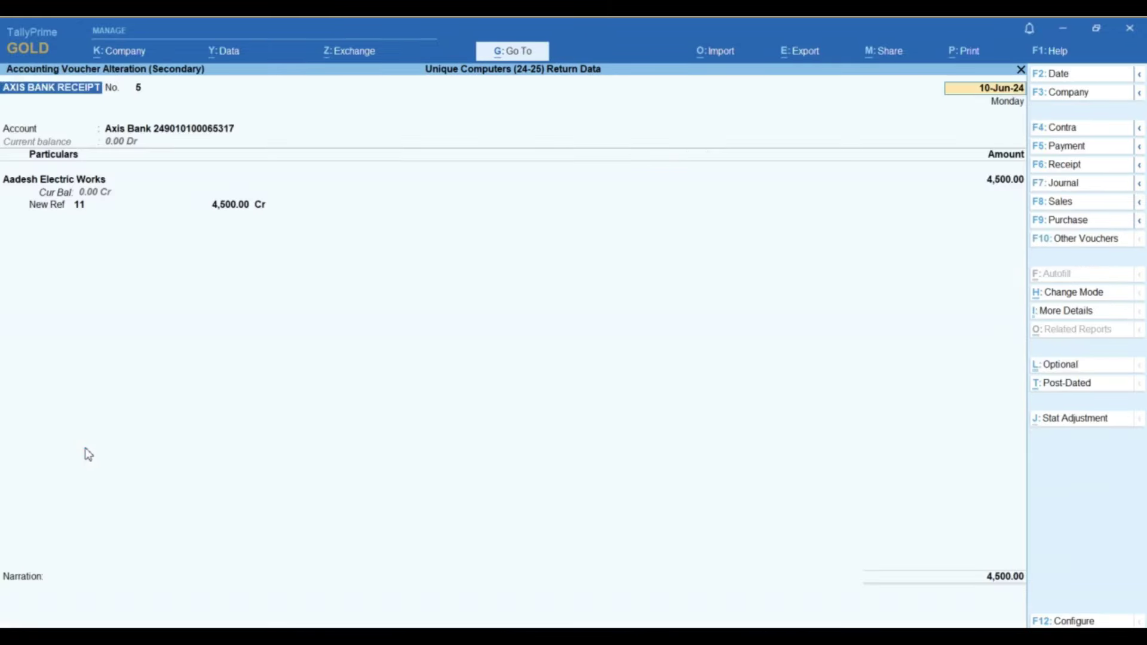
key("Return")
key("Return")
key("Return")
key("BackSpace")
key("ctrl+Return")
key("Return")
key("Return")
key("Return")
key("Return")
key("Return")
key("Return")
key("Return")
key("Return")
key("Return")
key("Return")
key("Return")
key("Return")
key("Return")
key("Return")
key("Return")
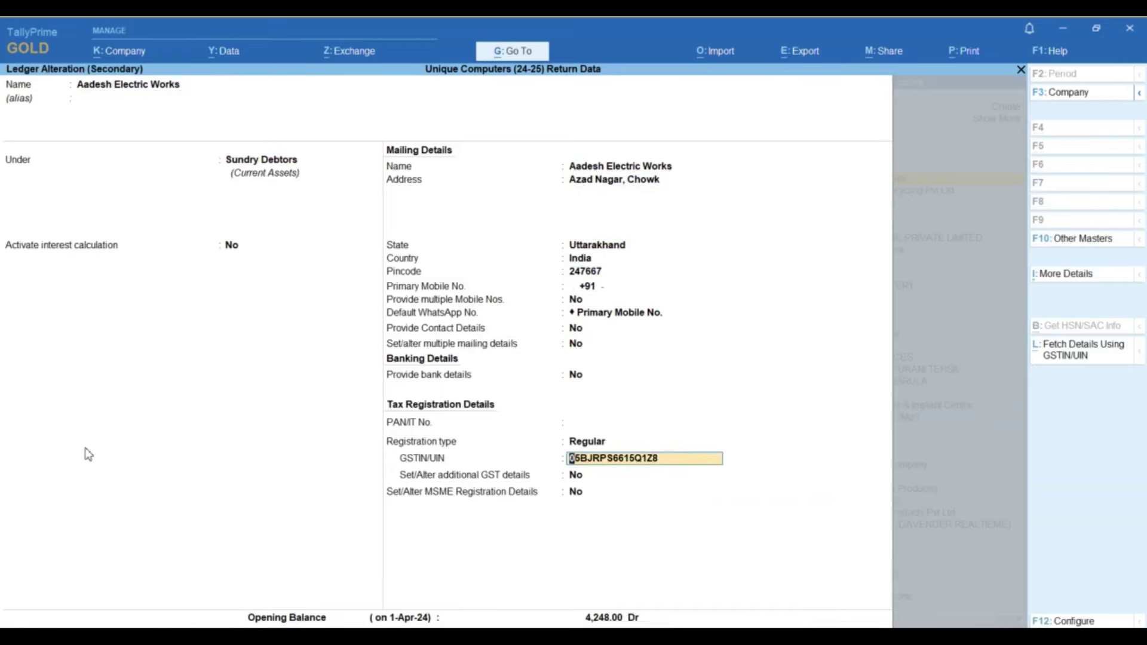
left_click(1091, 358)
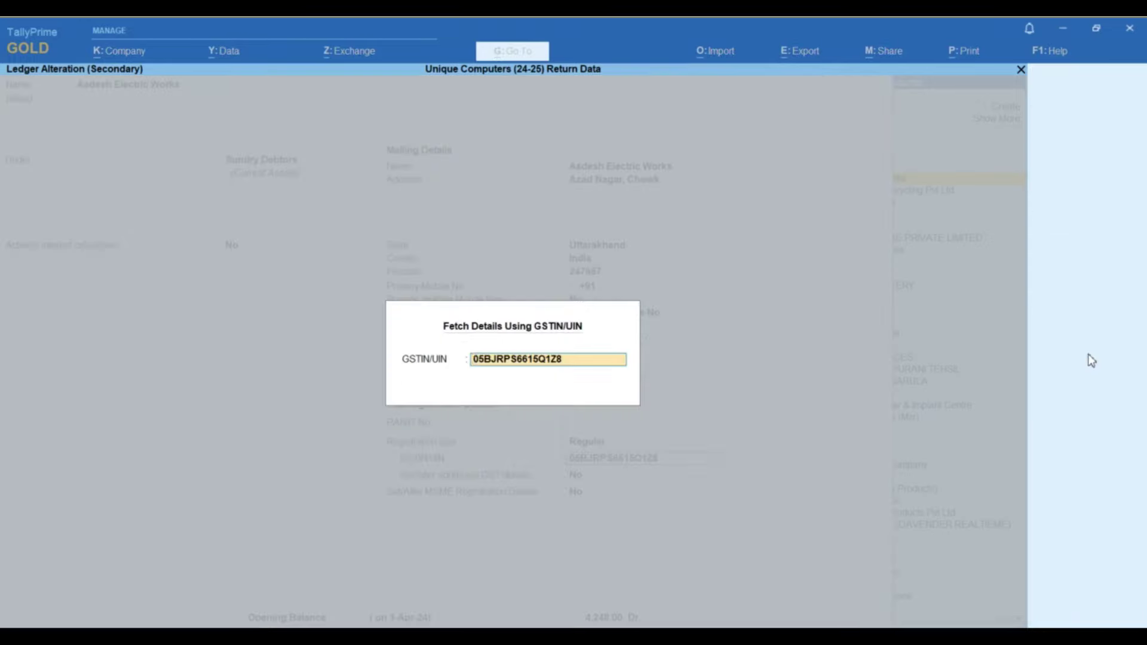
Step: Fetch portal details by GSTIN and save the ledger as M/s Adesh Electric Works with portal address and PAN
key("Return")
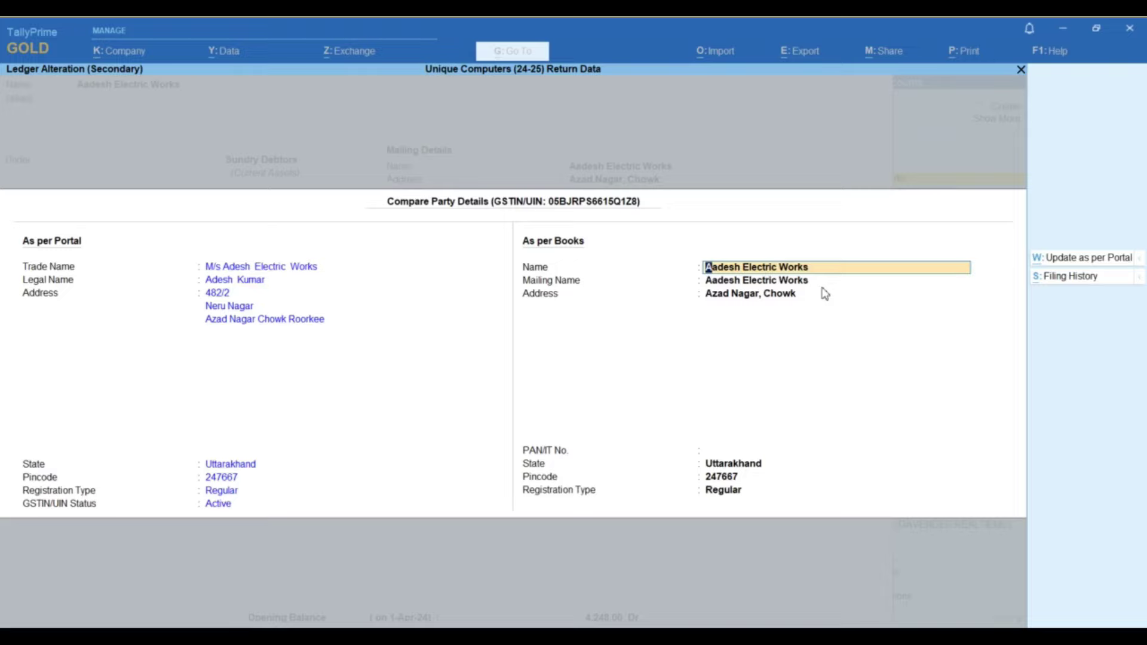
left_click(1081, 263)
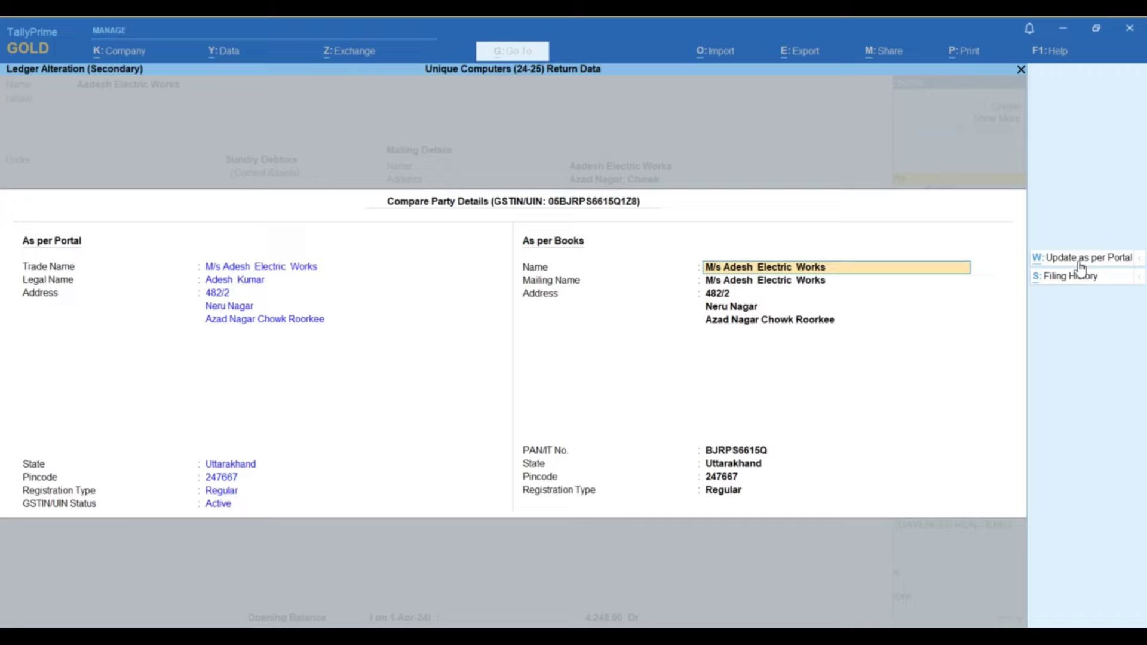
key("Return")
key("Return")
key("Return")
key("Return")
key("Return")
key("Return")
key("Return")
key("Return")
key("Return")
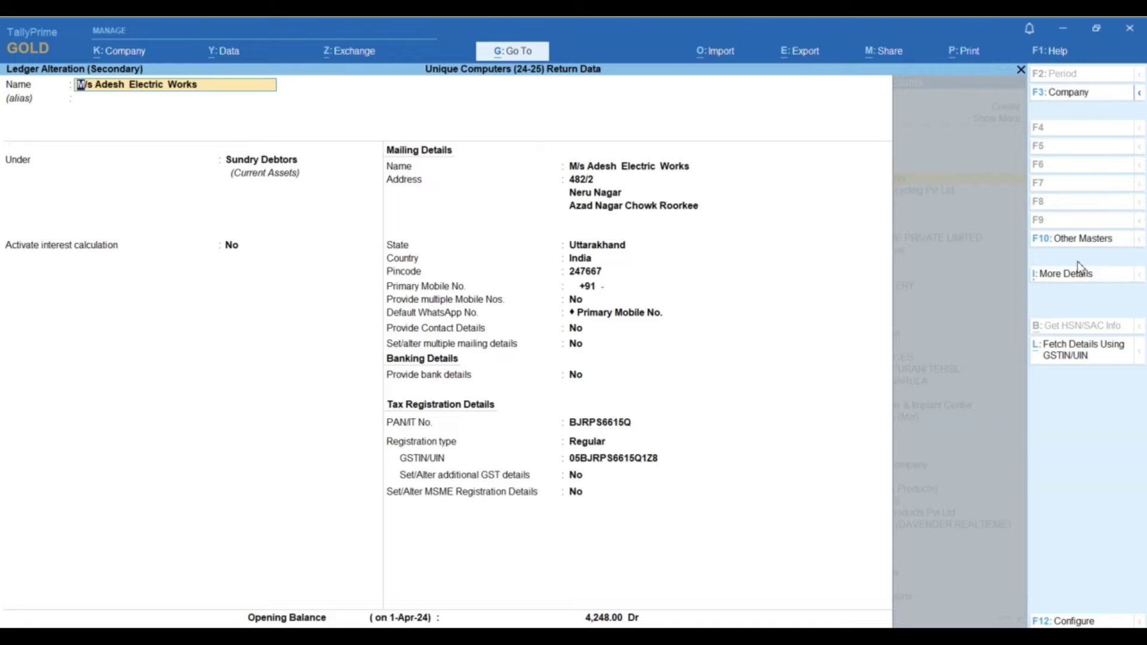
key("Return")
key("Return")
key("Return")
key("Return")
key("Return")
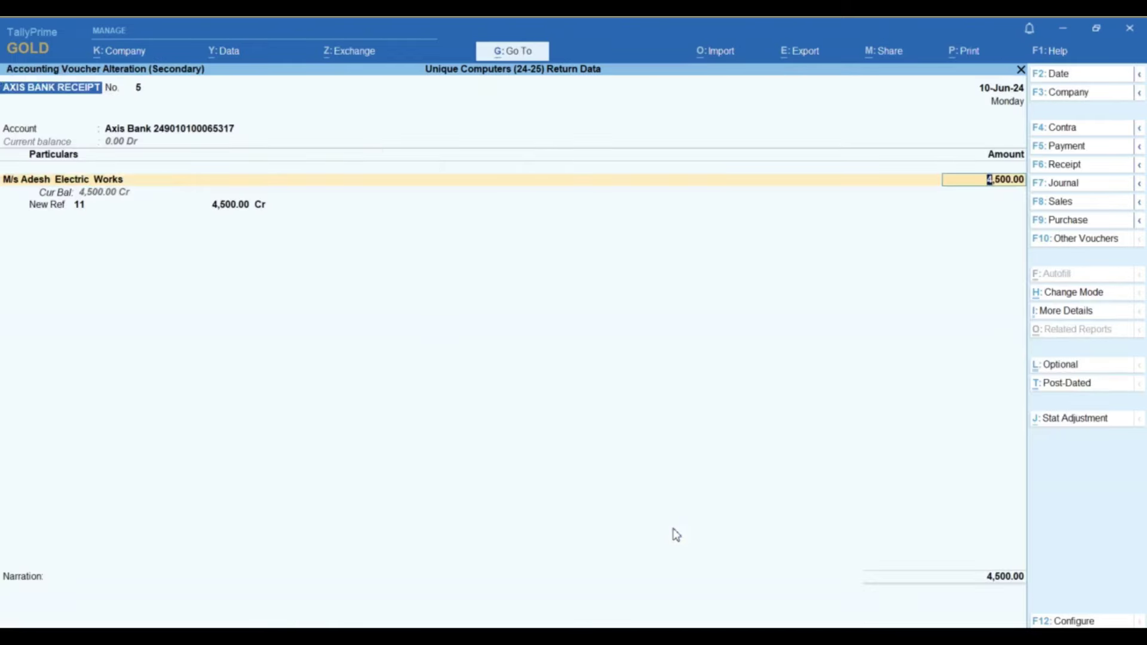
Step: Reopen the M/s Adesh Electric Works ledger and fetch its portal details again by GSTIN
key("BackSpace")
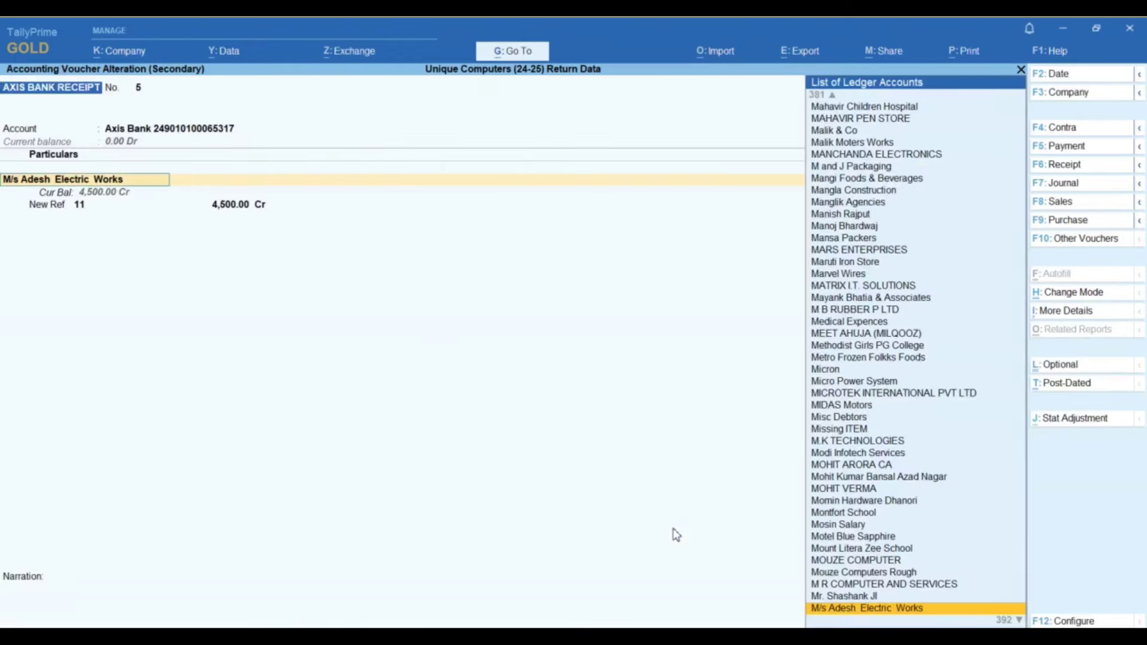
key("ctrl+Return")
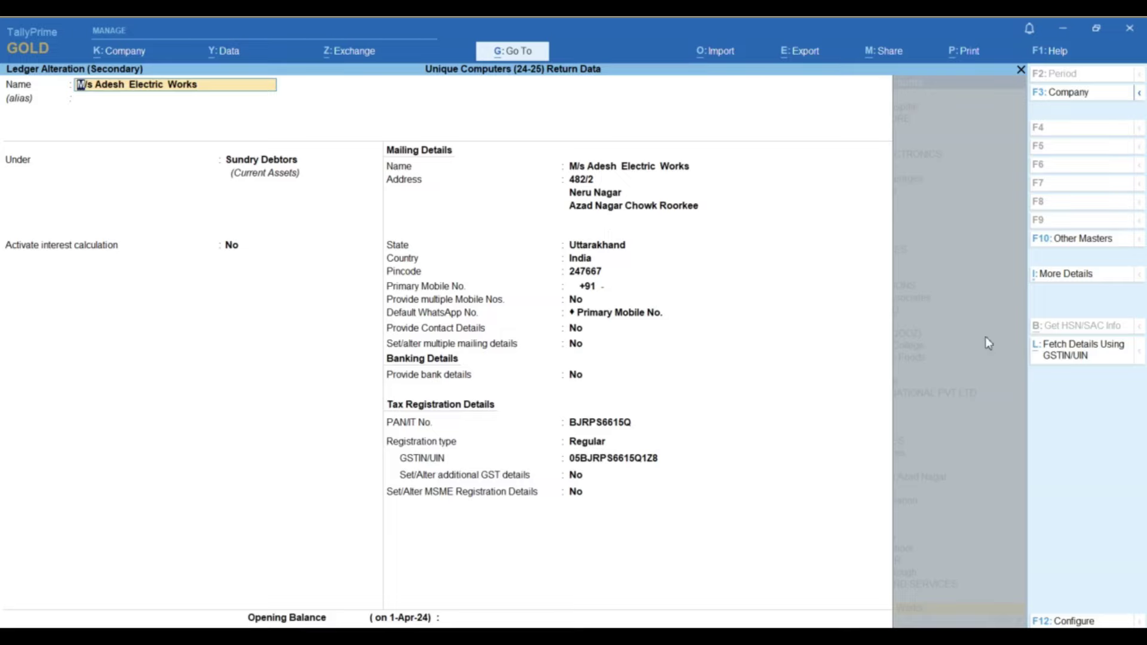
left_click(1062, 357)
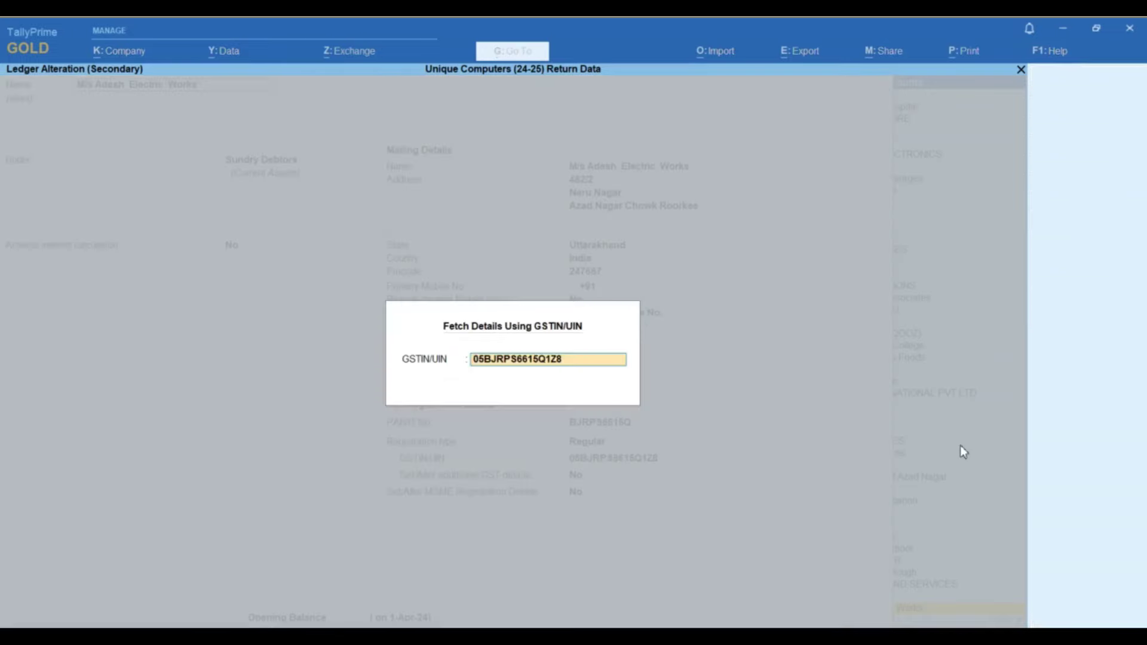
key("Return")
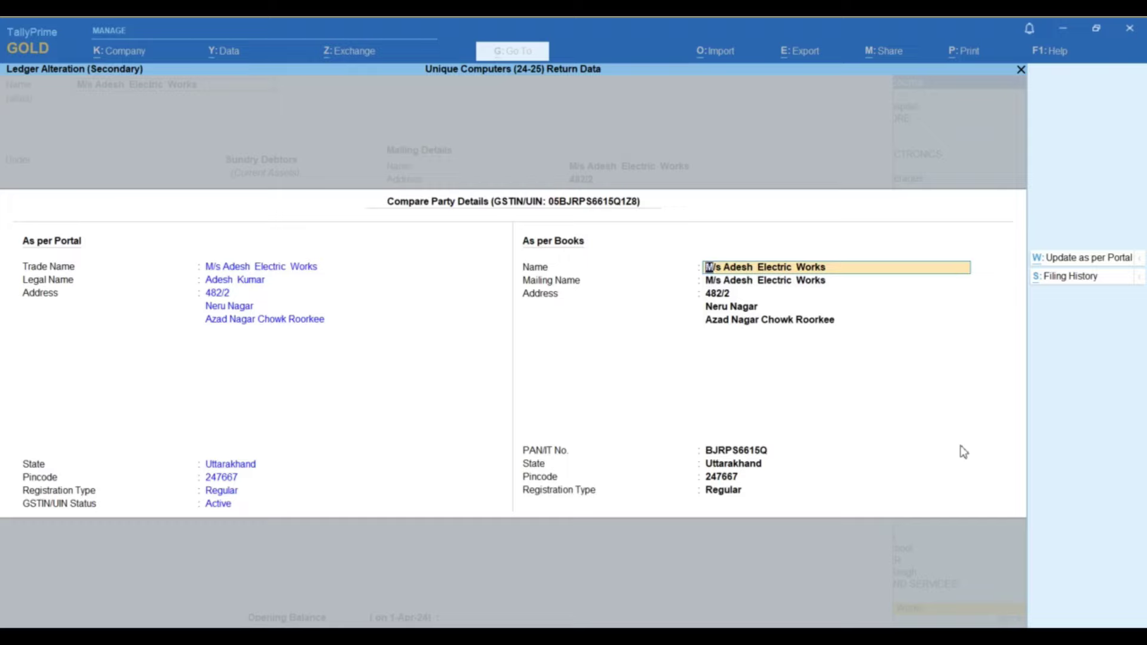
Step: Discard the fetched portal details and back out to the Gateway of Tally
key("BackSpace")
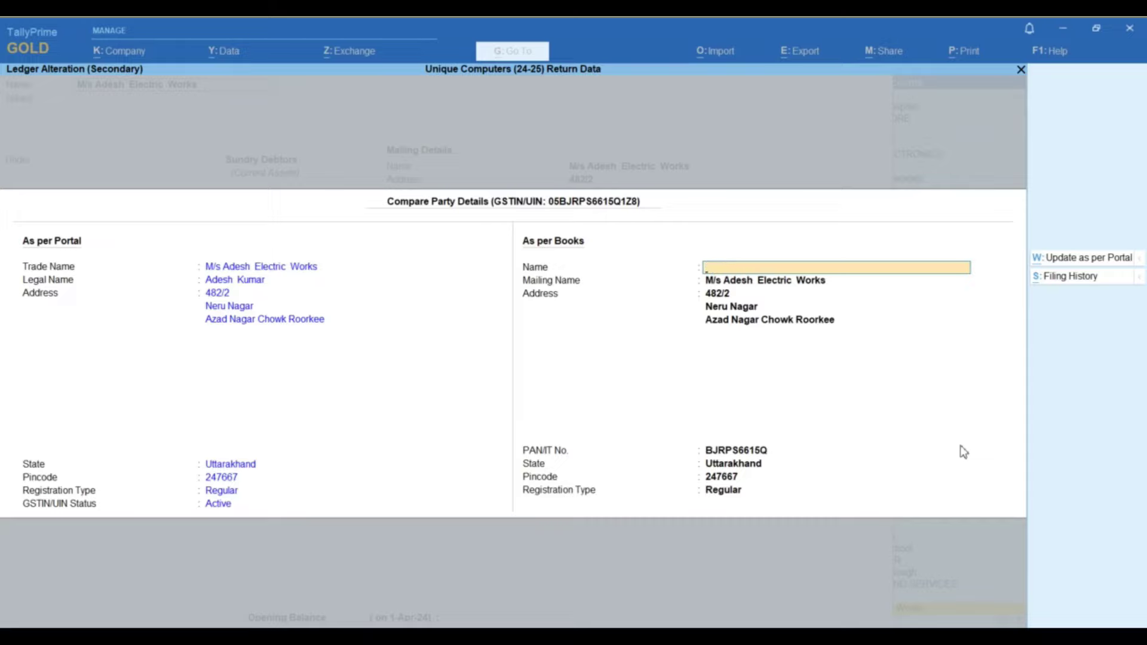
key("Escape")
key("y")
key("ctrl+a")
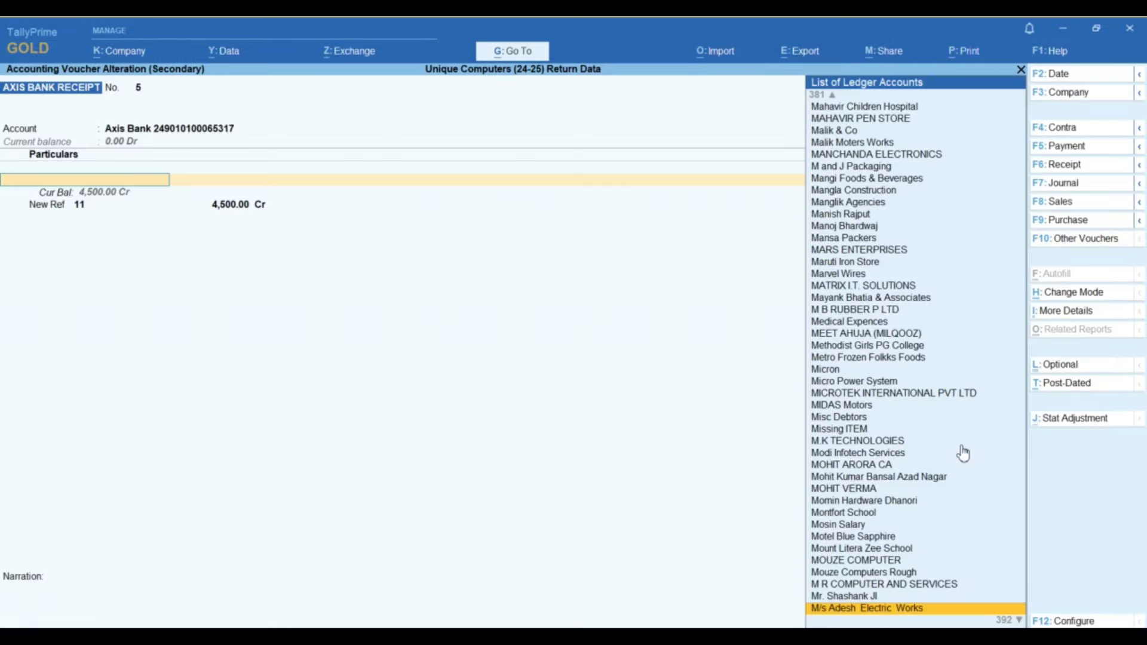
key("Escape")
key("Escape")
key("Escape")
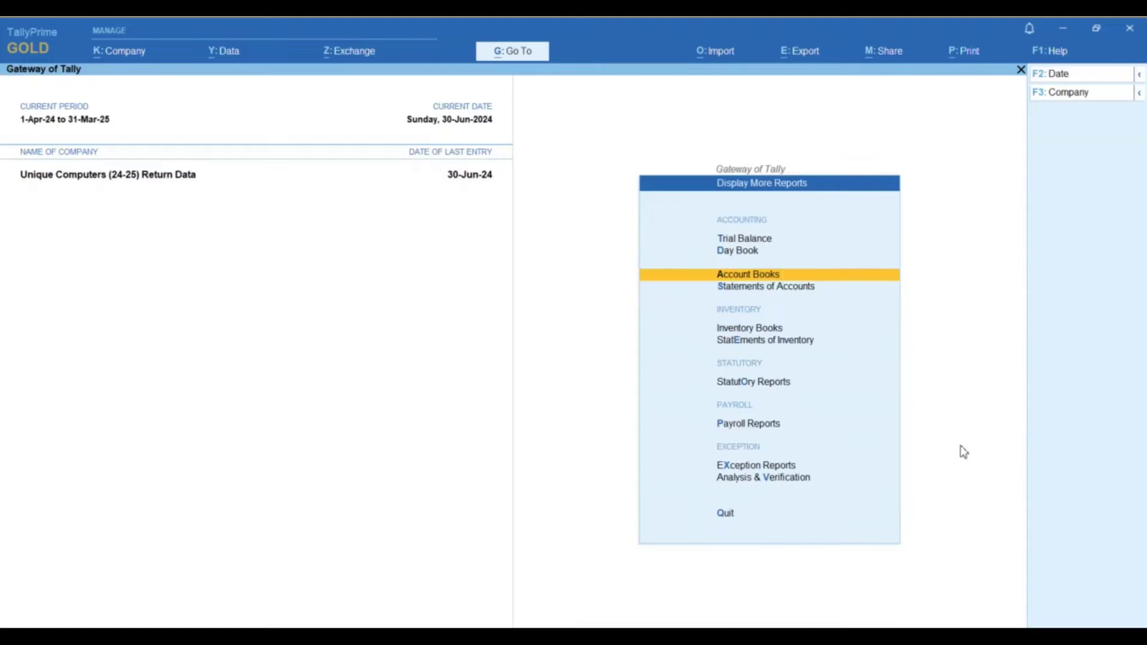
key("Escape")
Step: Decline quitting TallyPrime and go through Display More Reports > Statutory Reports > GST Reports
key("n")
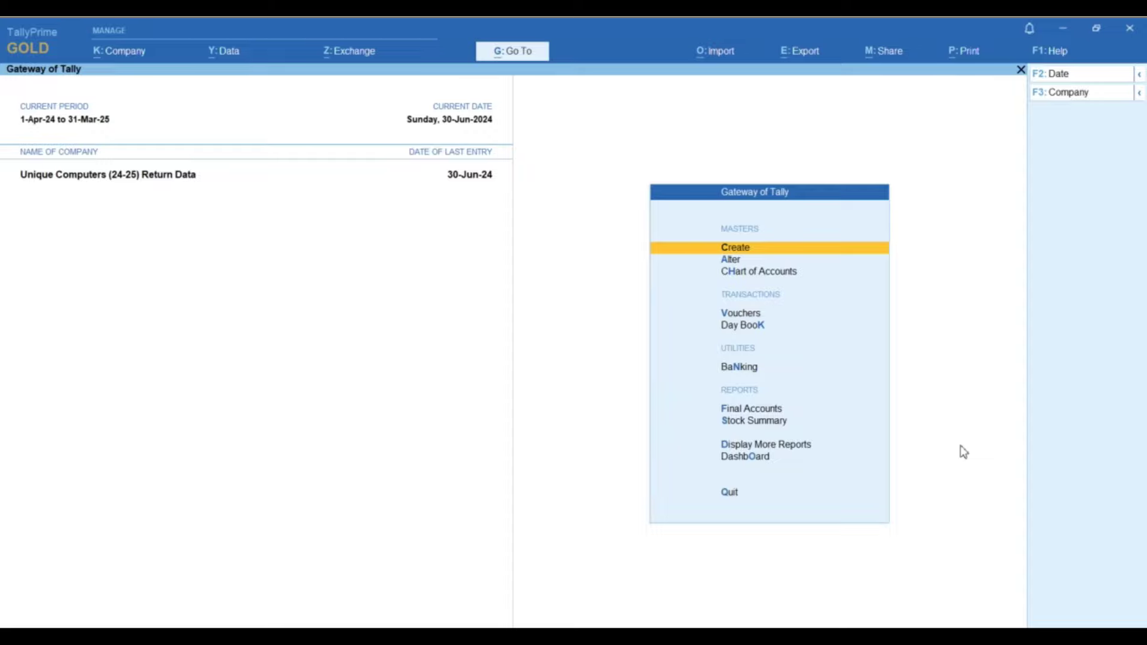
key("Up")
key("Up")
key("Up")
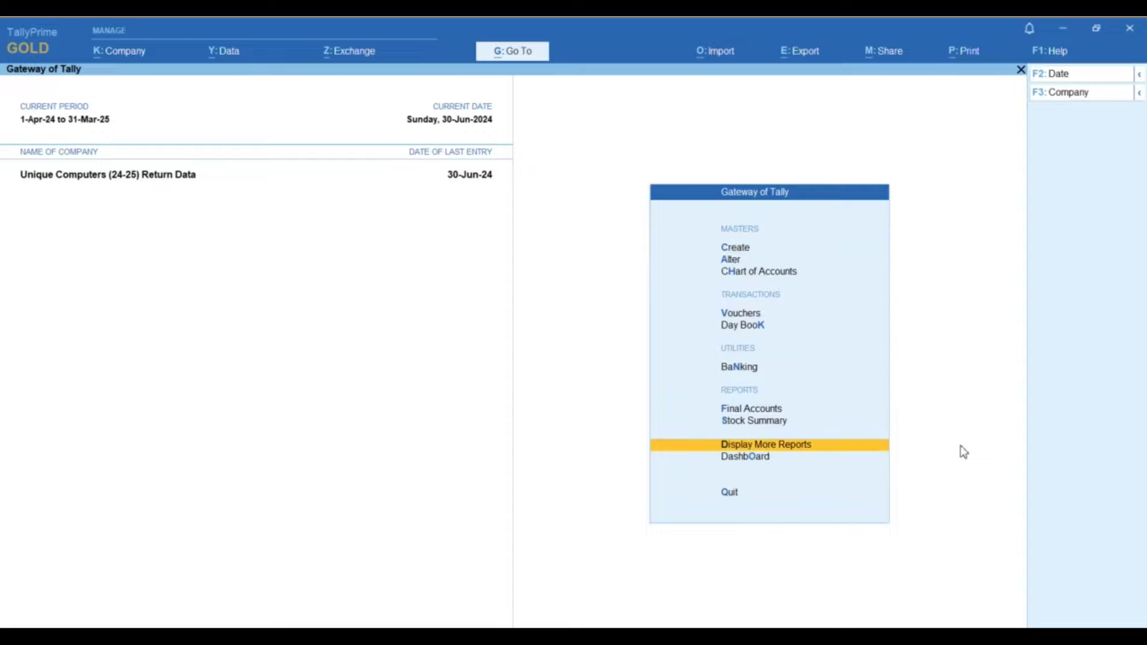
key("Return")
key("Down")
key("Down")
key("Down")
key("Down")
key("Down")
key("Down")
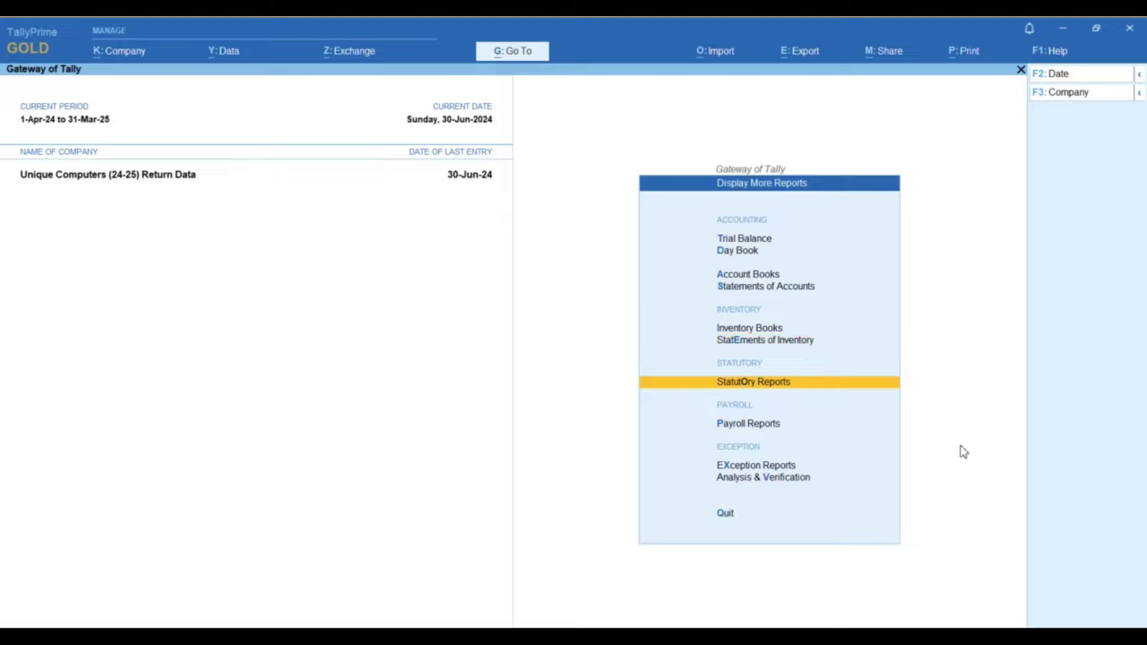
key("Return")
key("Down")
key("Up")
key("Return")
key("Down")
key("Down")
key("Up")
key("Up")
key("Down")
key("Up")
key("Up")
key("Up")
key("Up")
Step: Open GST Utilities > Validate Party GSTIN/UIN and accept All Items as the group
key("Return")
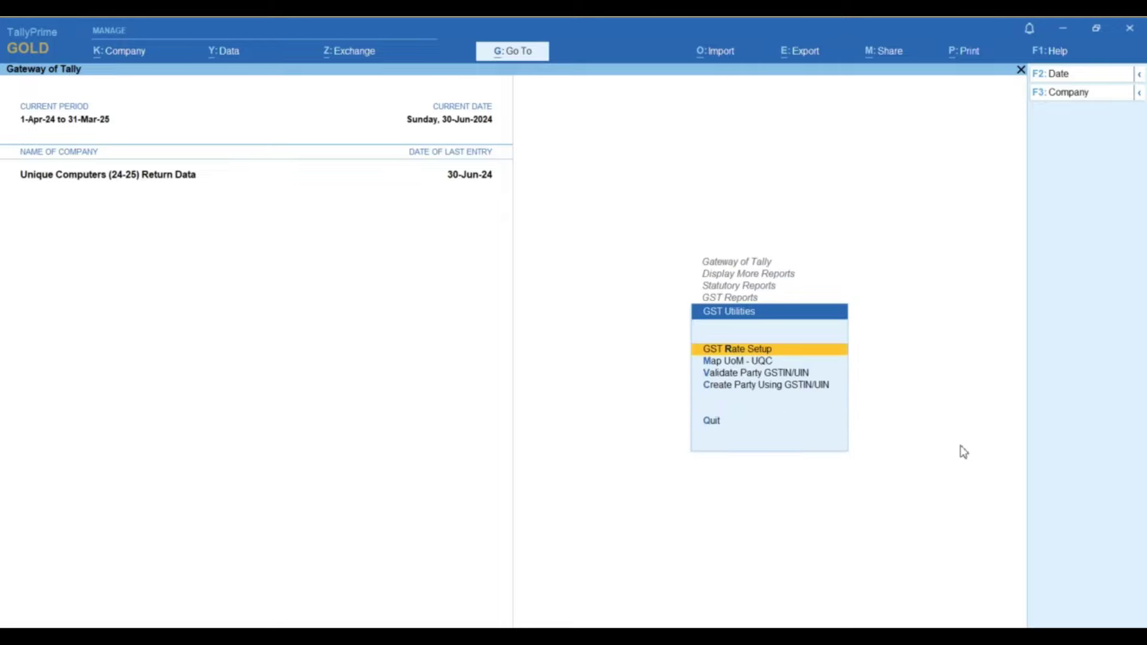
key("Down")
key("Down")
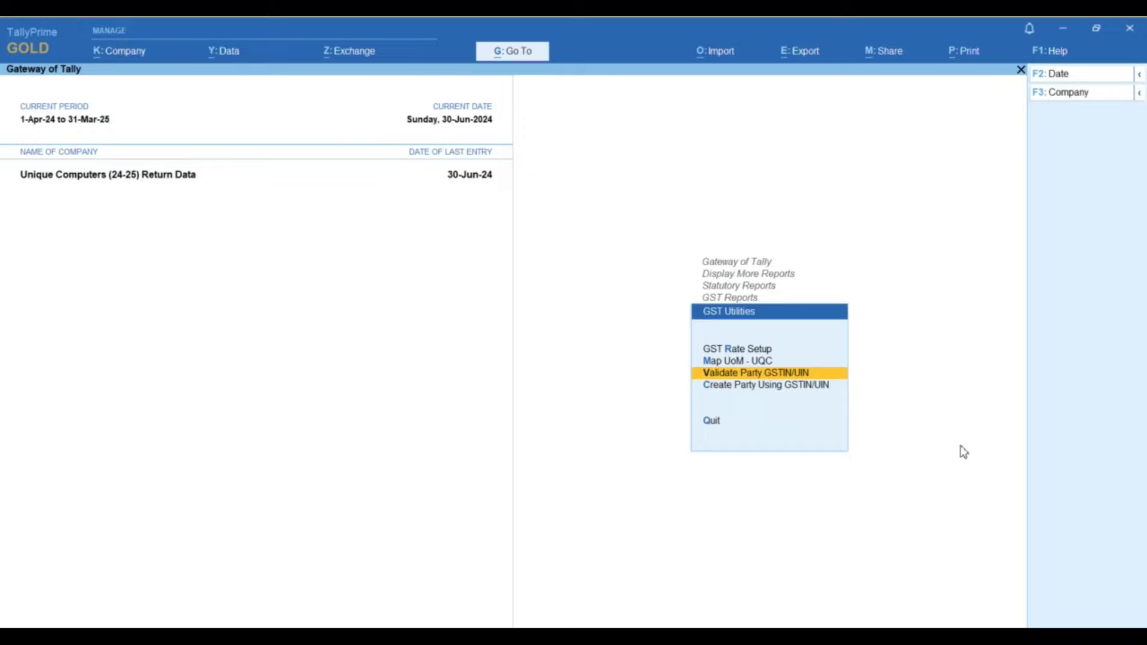
key("Return")
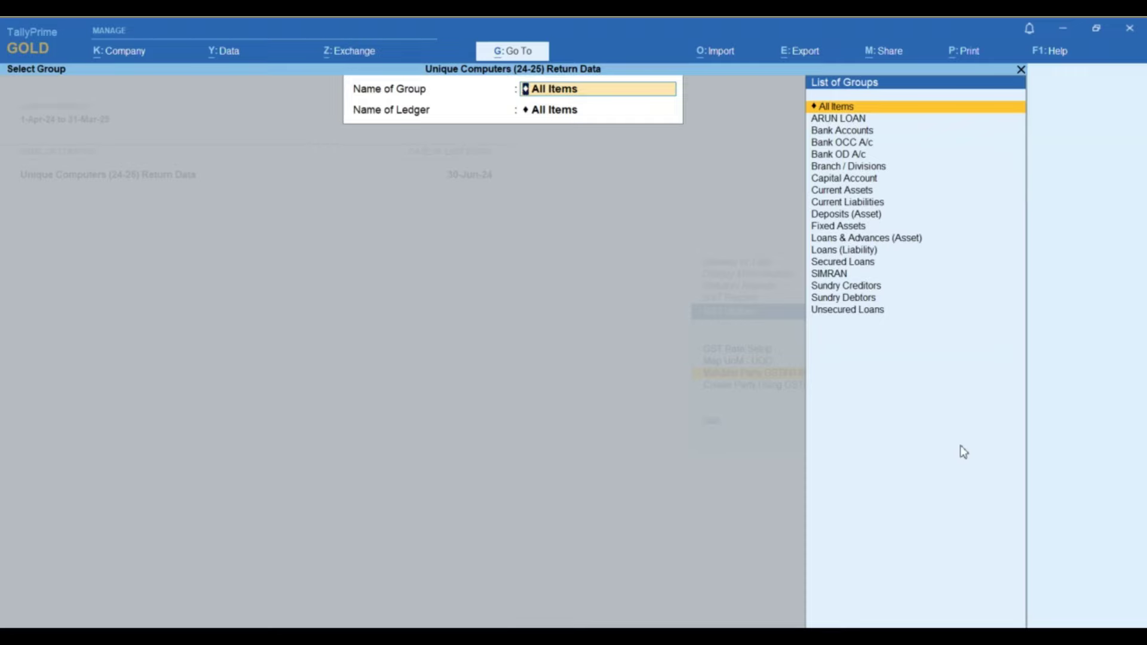
key("Return")
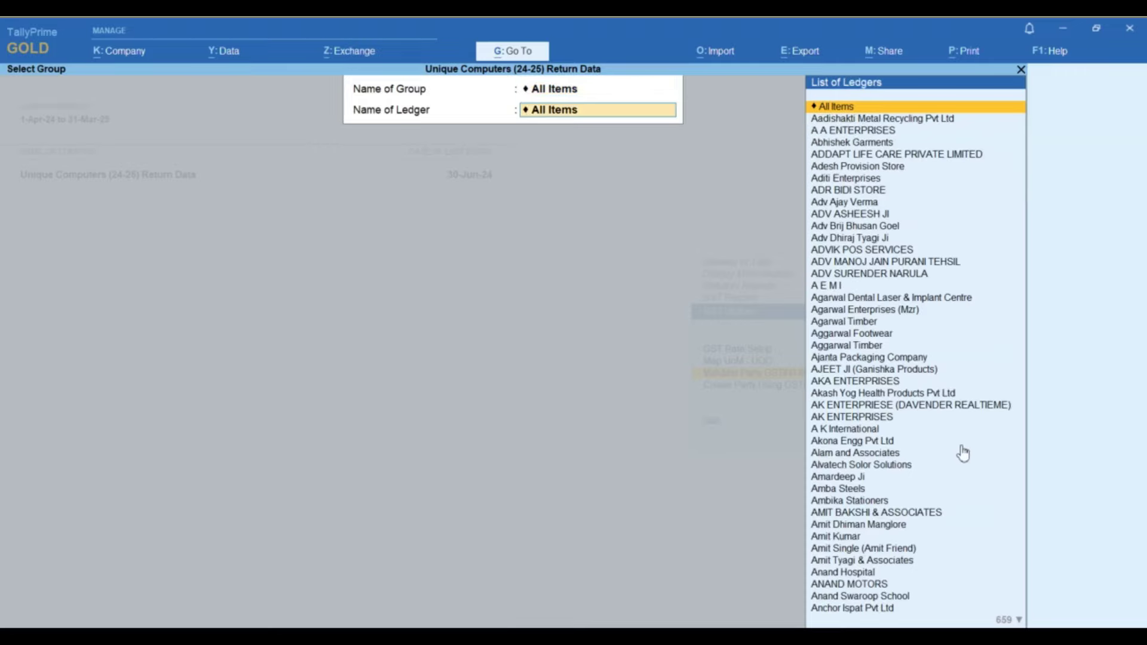
Step: Accept All Items ledgers and fetch GSTIN details for all parties, confirming Yes despite invalid GSTINs
key("Return")
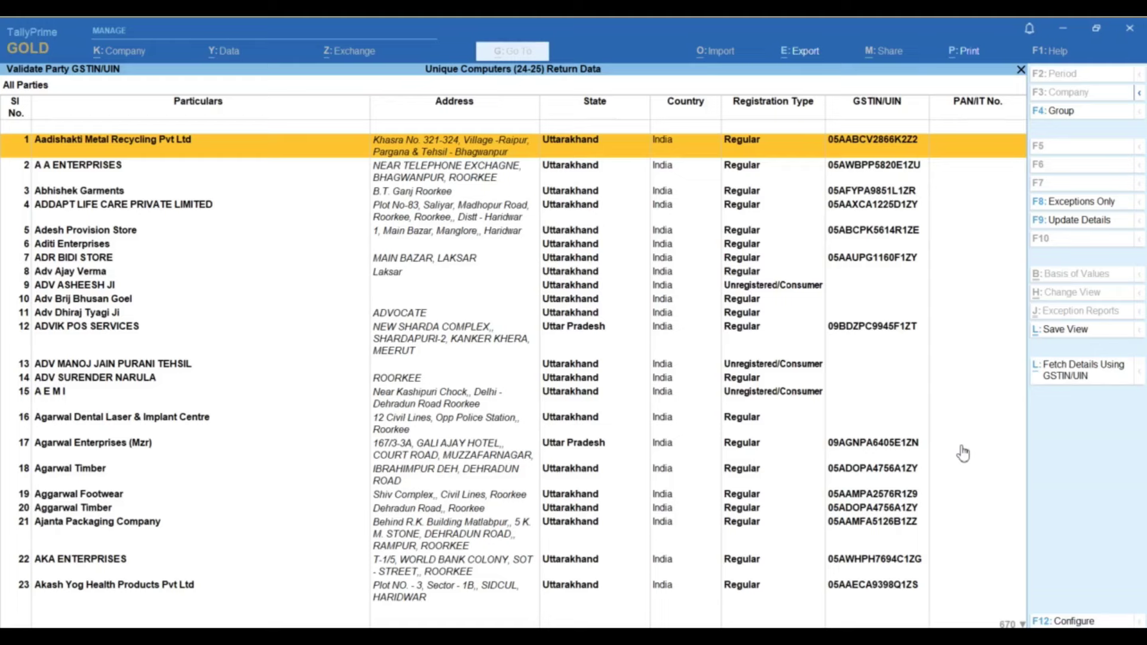
left_click(1069, 380)
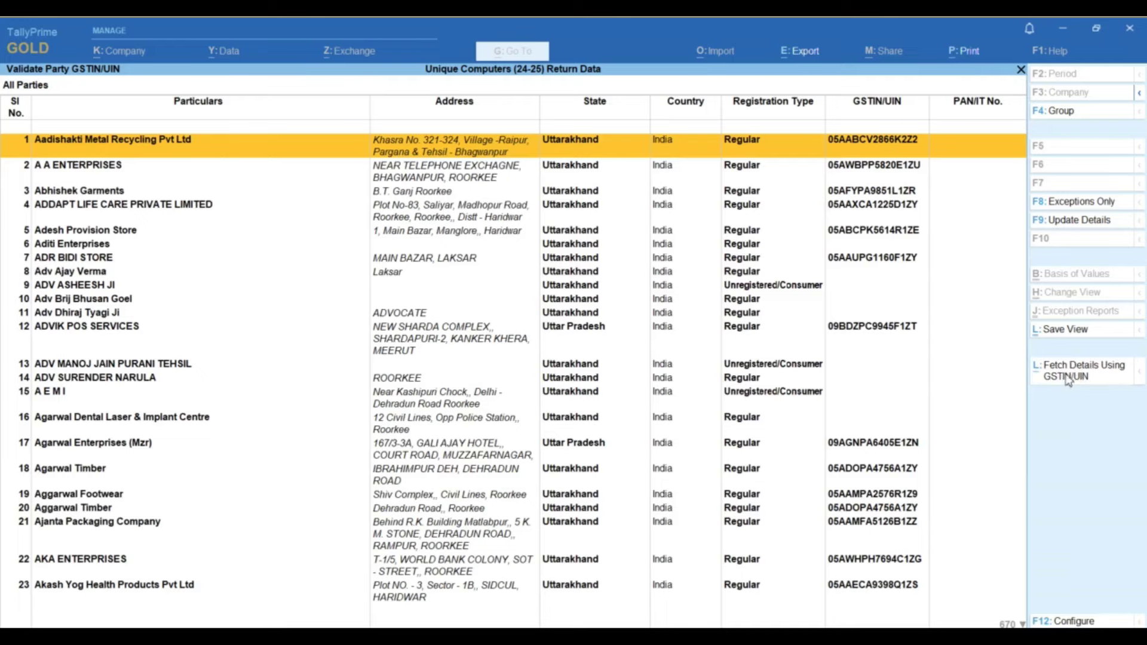
key("y")
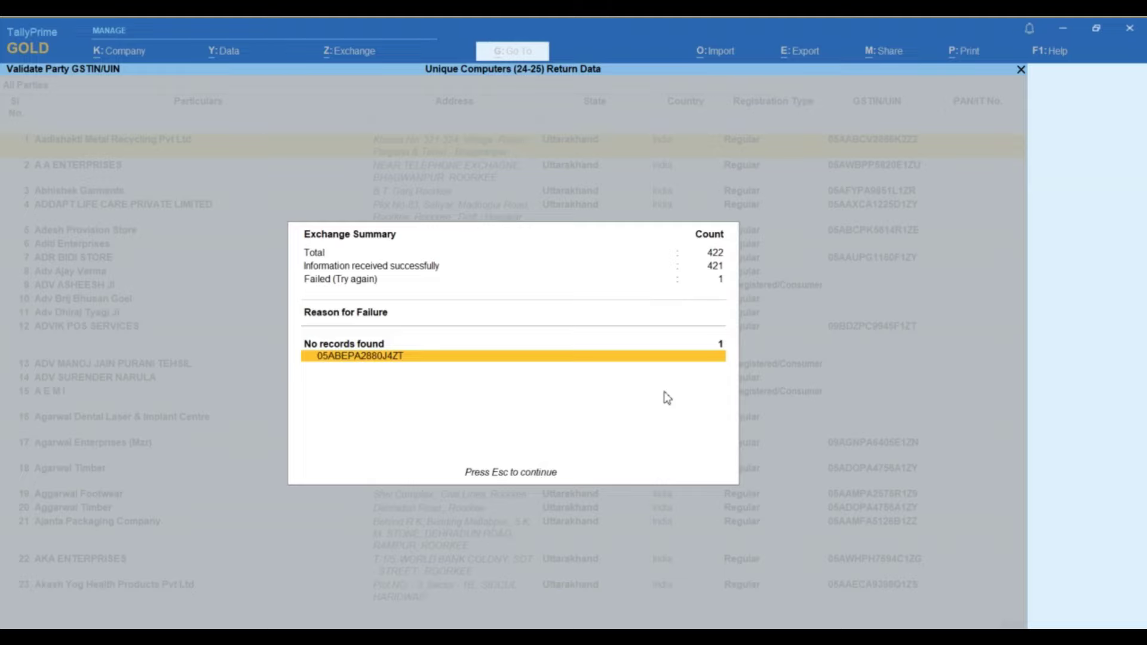
Step: Close the Exchange Summary and check statuses such as cancelled Aggarwal Footwear and suspended AK ENTERPRISES
key("Escape")
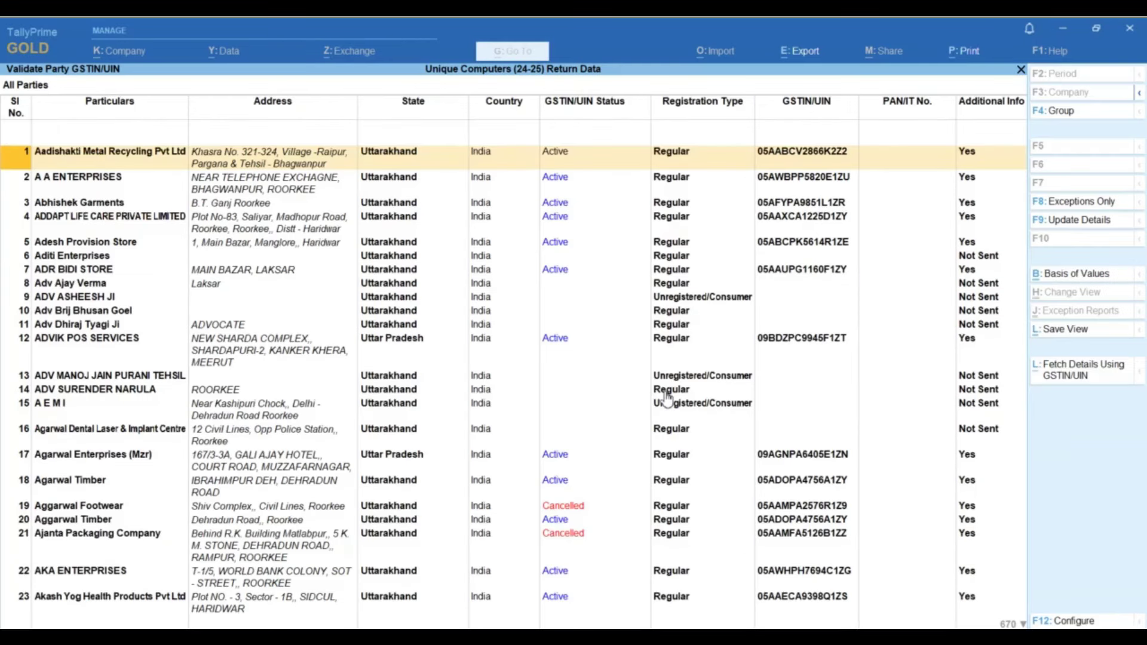
key("Down")
key("Down")
key("Down")
key("Down")
key("Down")
key("Down")
key("Down")
key("Down")
key("Down")
key("Down")
key("Down")
key("Down")
key("Down")
key("Down")
key("Down")
key("Down")
key("Down")
key("Down")
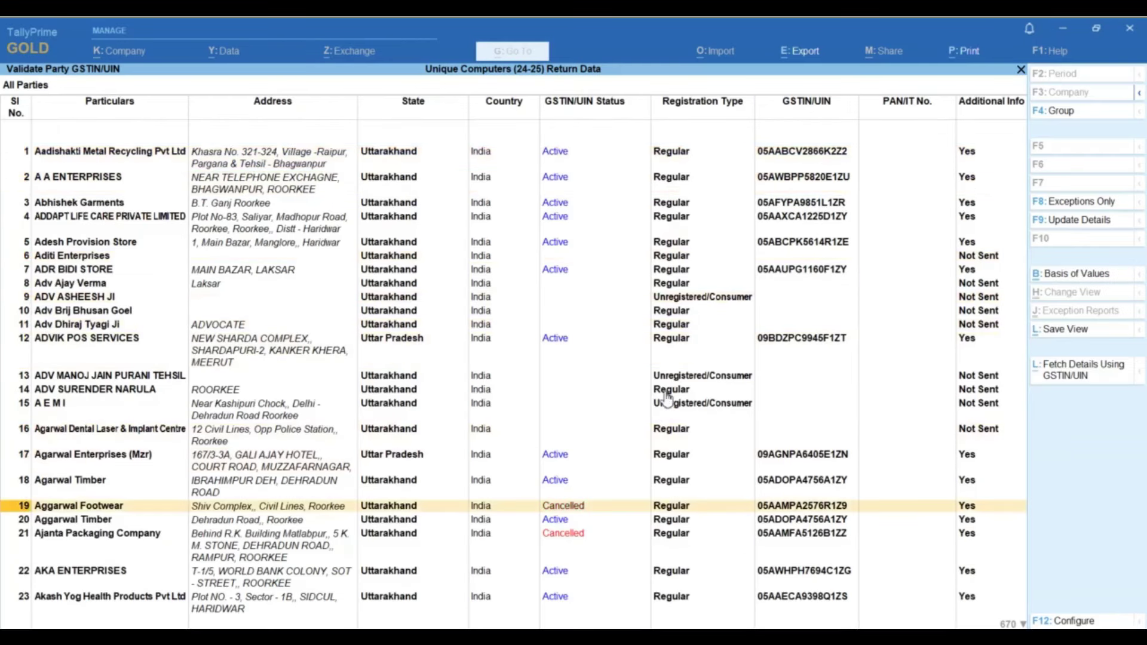
key("Down")
key("Down")
key("Down")
key("Down")
key("Down")
key("Down")
key("Down")
key("Down")
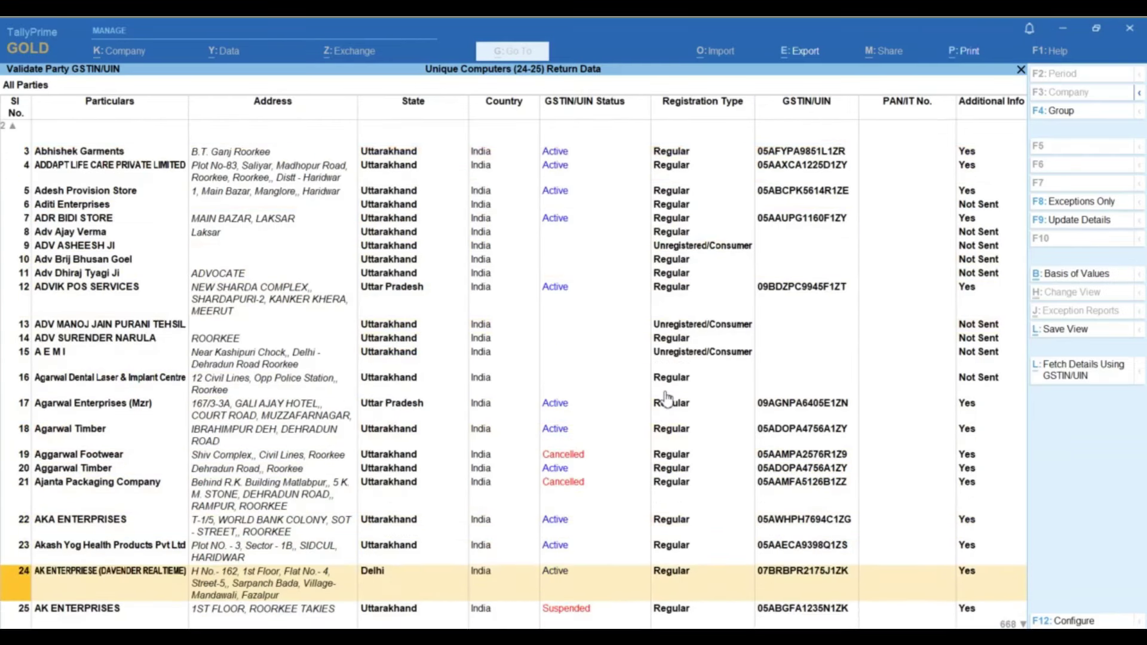
key("Up")
key("Up")
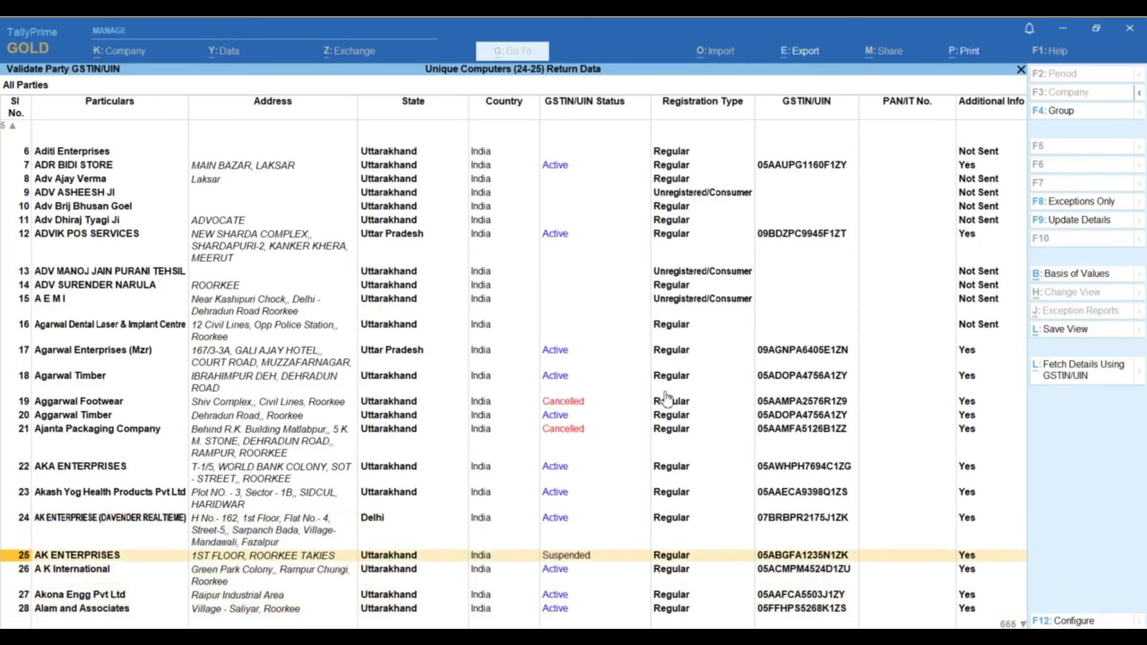
key("Down")
key("Down")
key("Down")
key("Down")
key("Down")
key("Down")
key("Down")
key("Down")
key("Down")
key("Down")
key("Down")
key("Down")
key("Down")
key("Down")
key("Down")
key("Down")
key("Down")
key("Down")
key("Down")
key("Down")
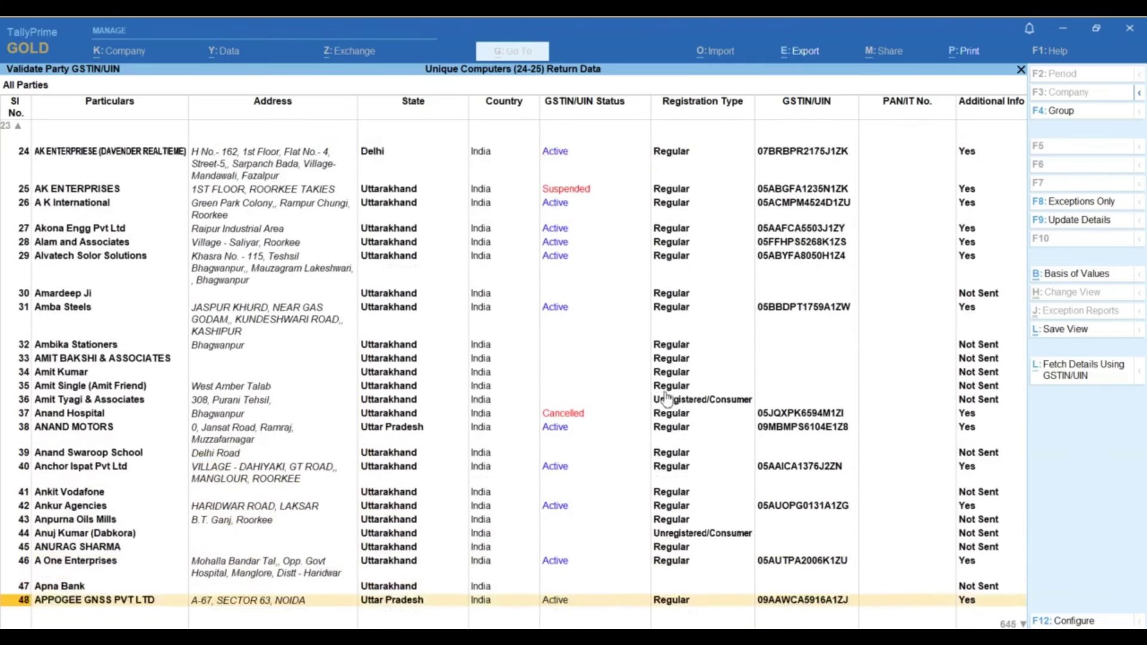
key("Down")
key("Down")
key("Up")
key("Up")
key("Up")
key("Up")
key("Up")
key("Up")
key("Up")
key("Up")
key("Up")
key("Up")
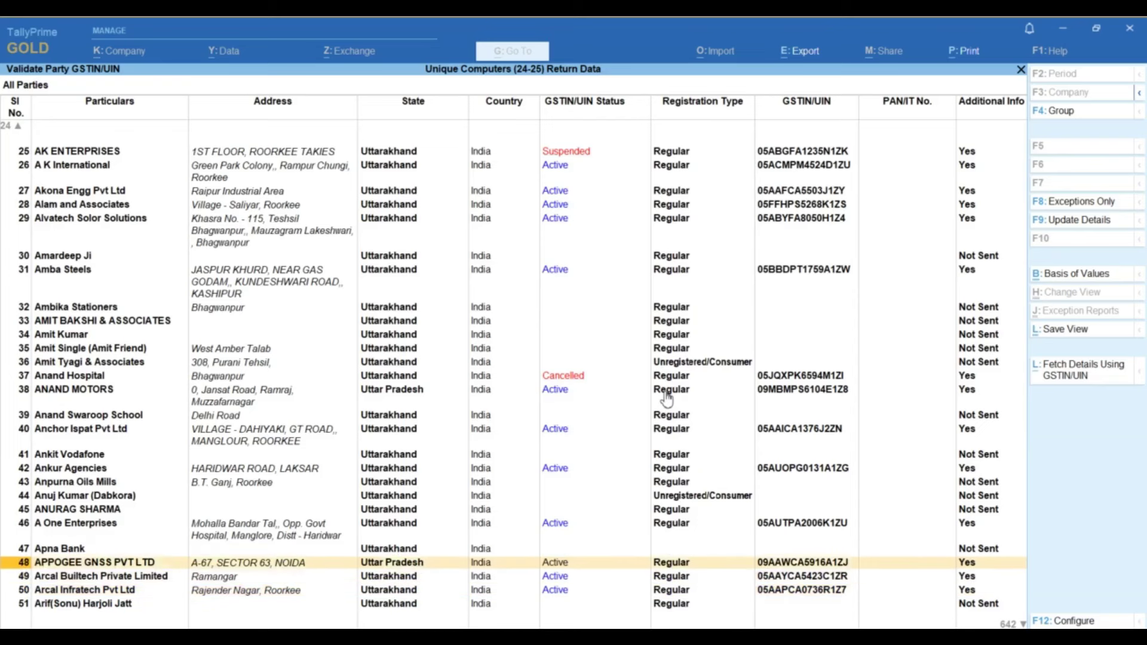
key("Up")
key("Up")
key("Up")
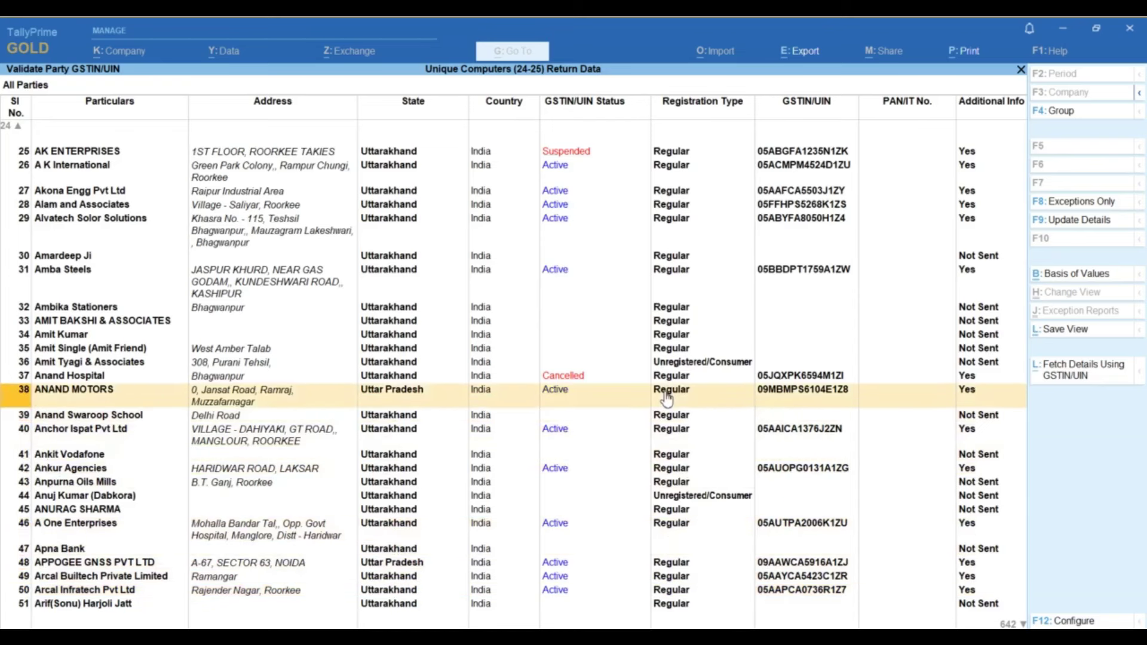
key("Down")
key("Down")
key("Down")
key("Down")
key("Down")
key("Down")
key("Down")
key("Down")
key("Down")
key("Down")
key("Down")
key("Down")
key("Down")
key("Down")
key("Down")
key("Down")
key("Down")
key("Down")
key("Down")
key("Down")
key("Down")
key("Down")
key("Down")
key("Down")
key("Down")
key("Down")
key("Down")
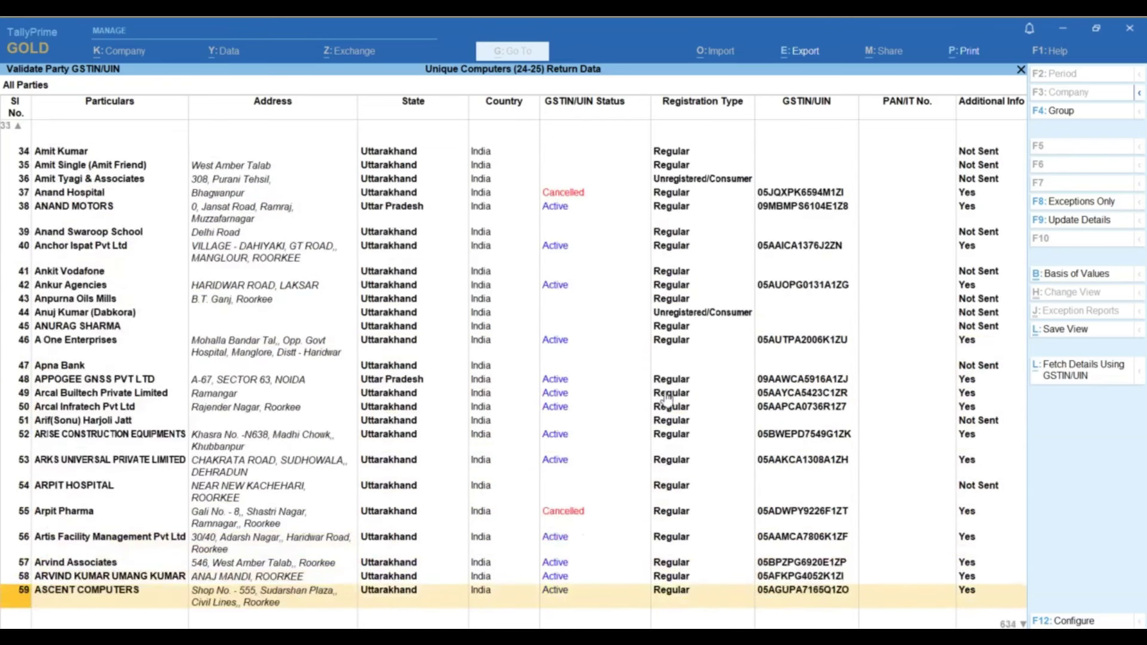
key("Down")
key("Down")
key("Down")
key("Down")
key("Down")
key("Down")
key("Down")
key("Down")
key("Down")
key("Down")
key("Down")
key("Down")
key("Down")
key("Down")
key("Down")
key("Down")
key("Down")
key("Down")
key("Down")
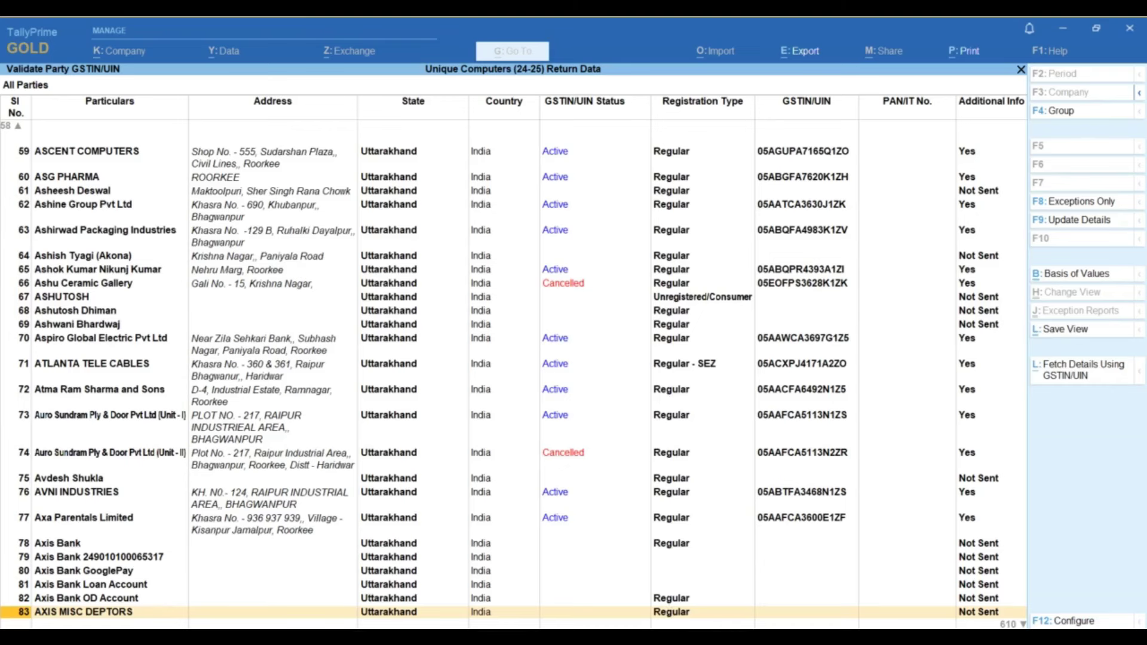
scroll(454, 372, "up", 7)
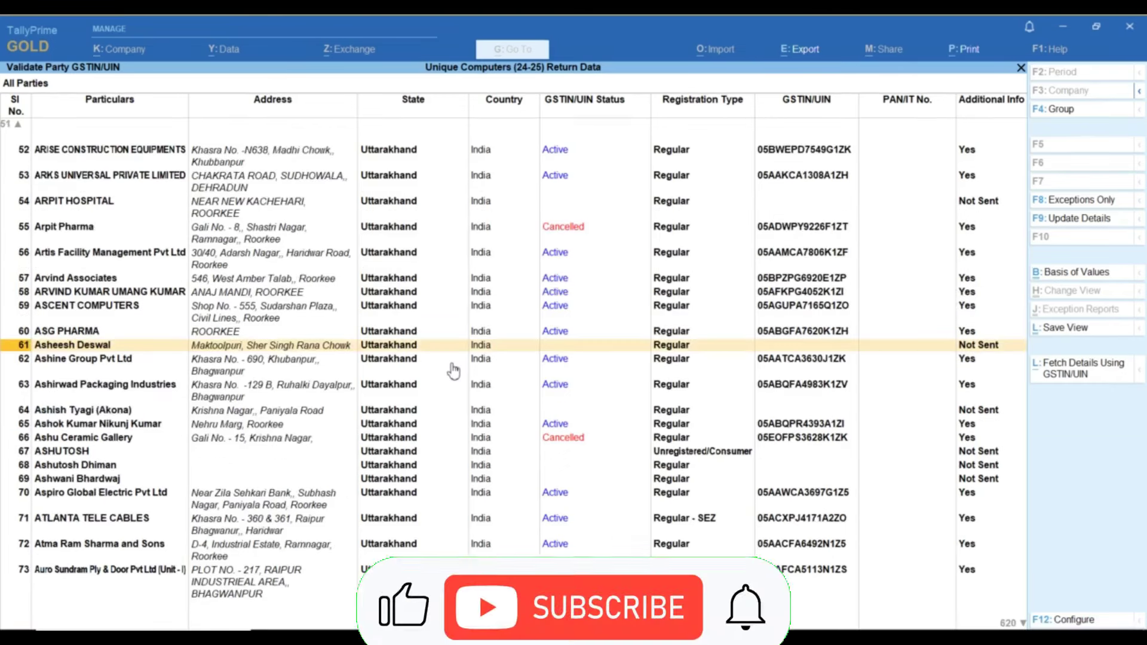